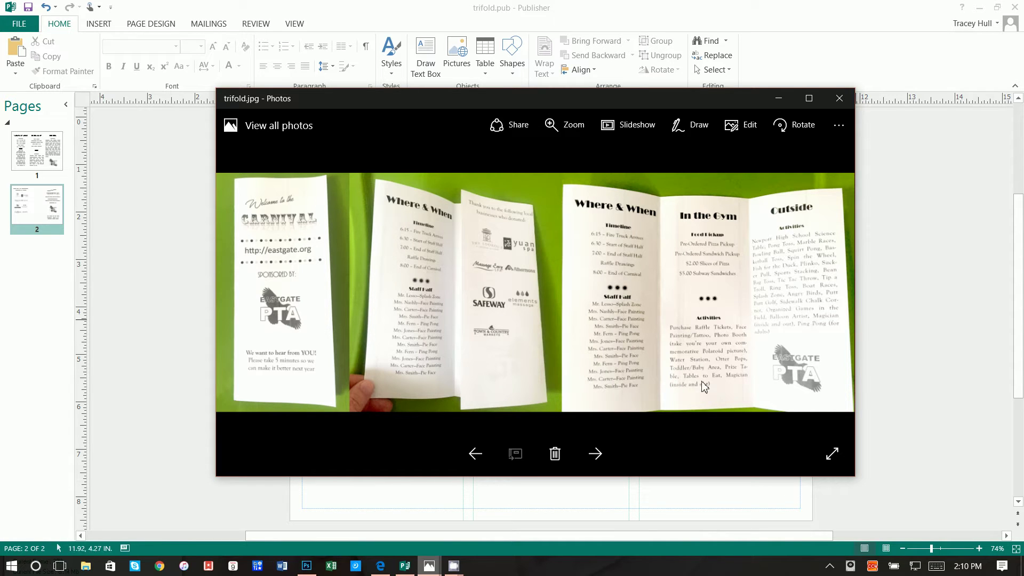
Examine the photo of the finished trifold brochure and both pages of the sample trifold publication
{"action": "left_click", "coordinate": [818, 103]}
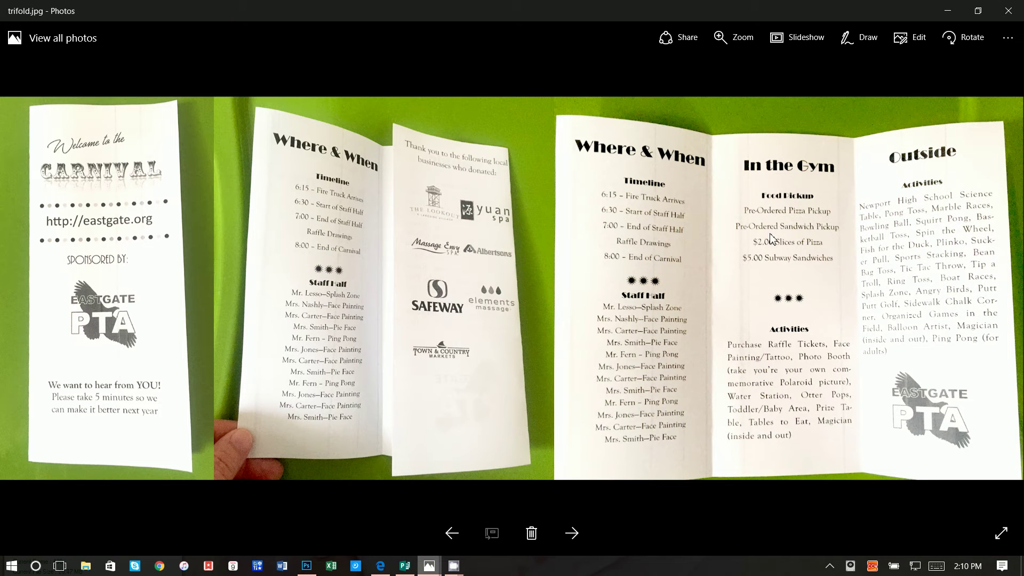
{"action": "left_click", "coordinate": [948, 12]}
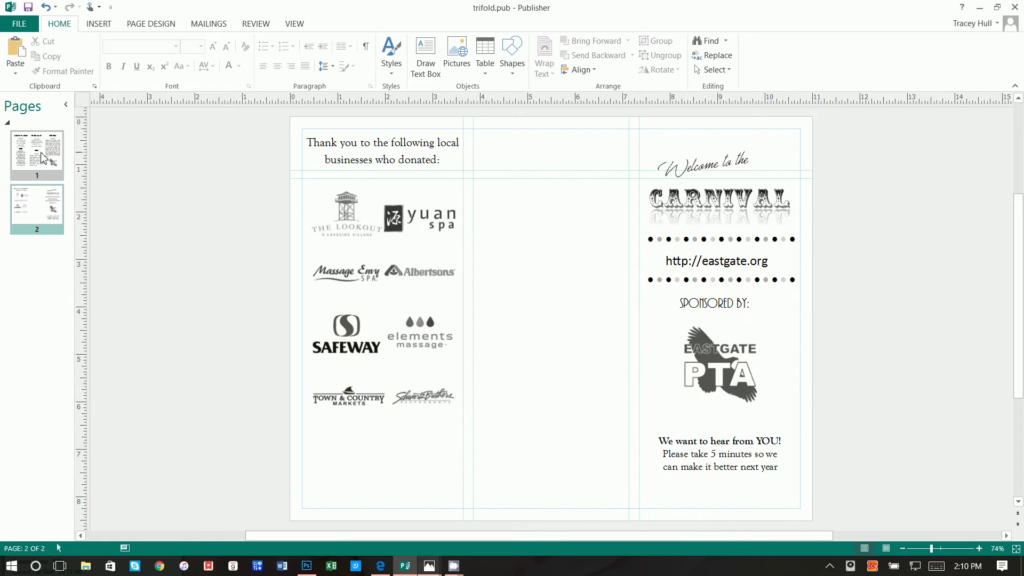
{"action": "left_click", "coordinate": [43, 158]}
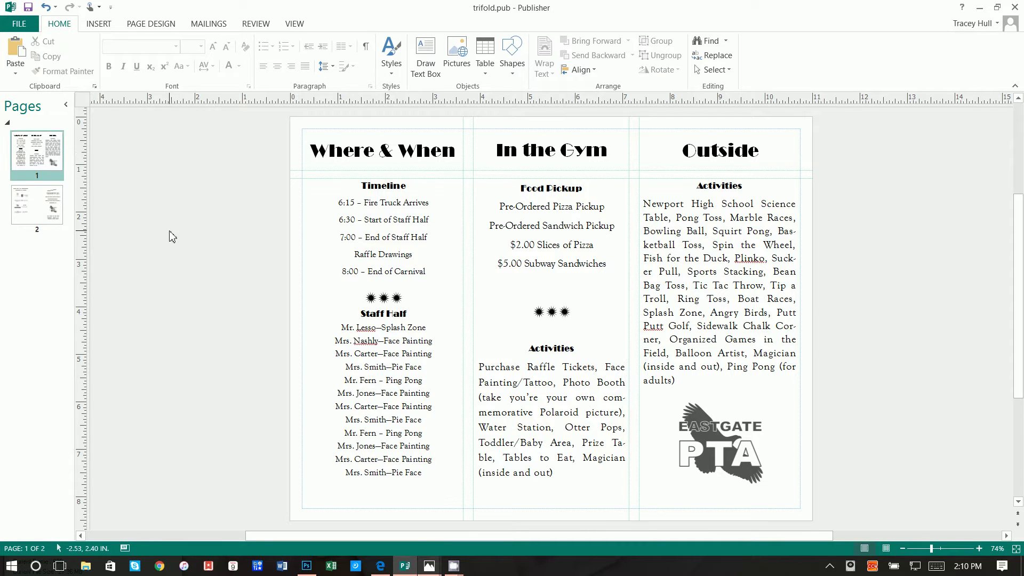
{"action": "left_click", "coordinate": [55, 213]}
{"action": "left_click", "coordinate": [36, 167]}
{"action": "left_click", "coordinate": [35, 566]}
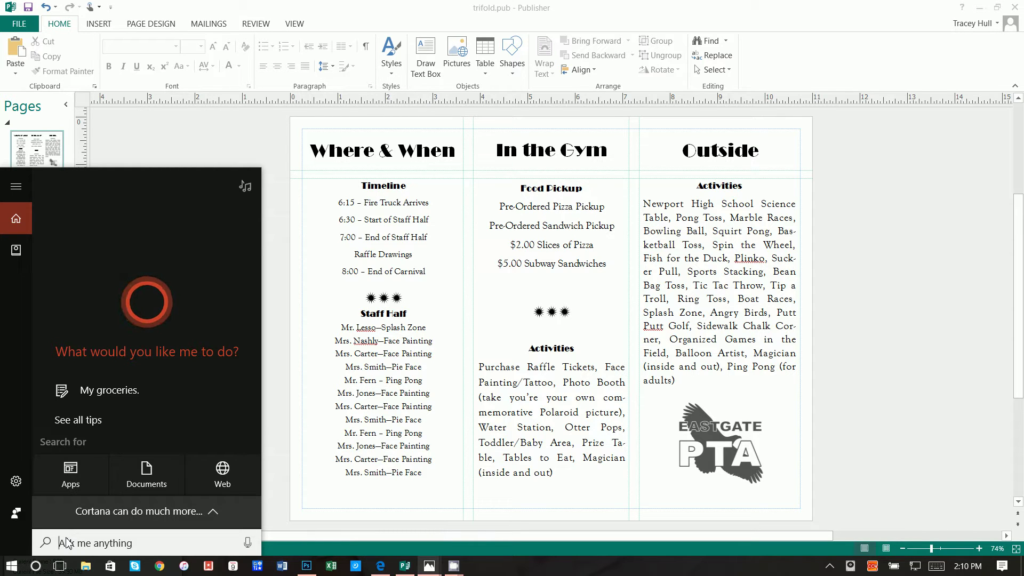
{"action": "type", "text": "pub"}
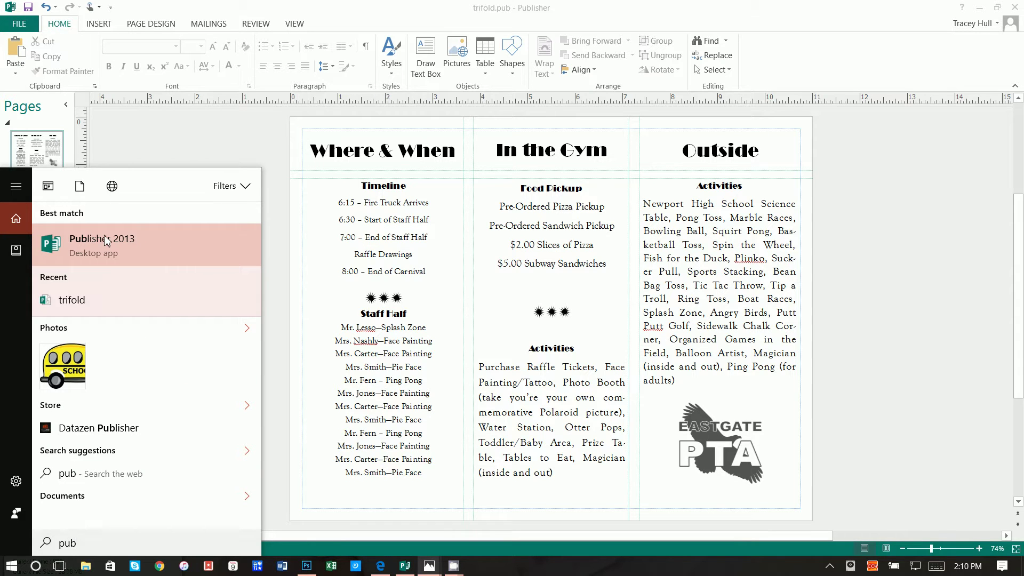
{"action": "left_click", "coordinate": [171, 132]}
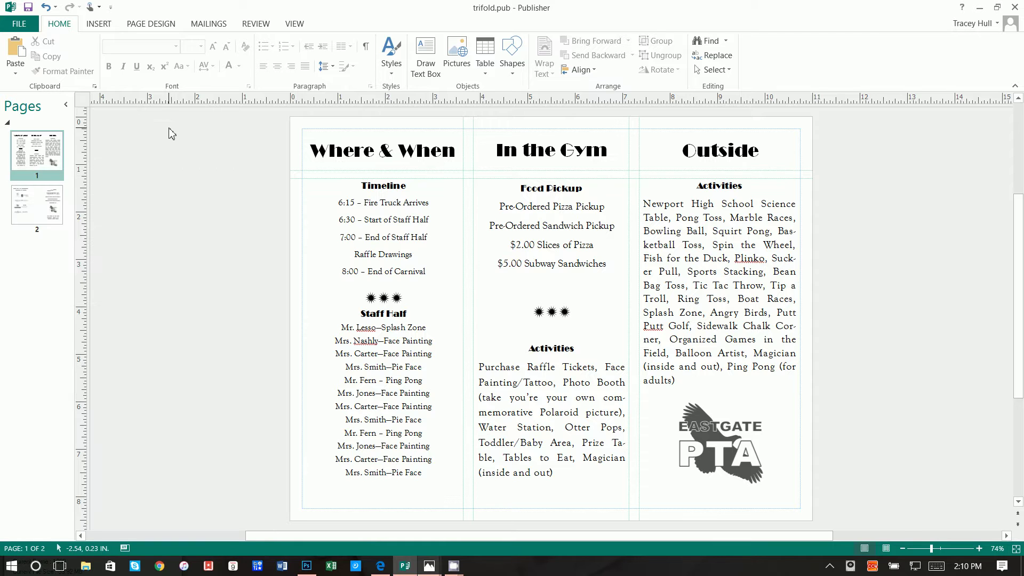
{"action": "left_click", "coordinate": [46, 205]}
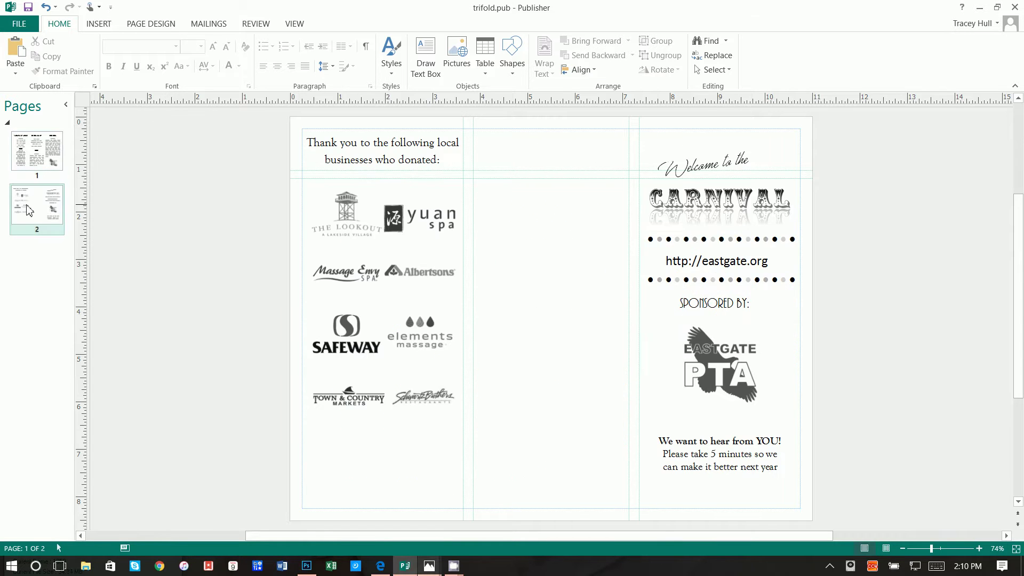
{"action": "left_click", "coordinate": [34, 161]}
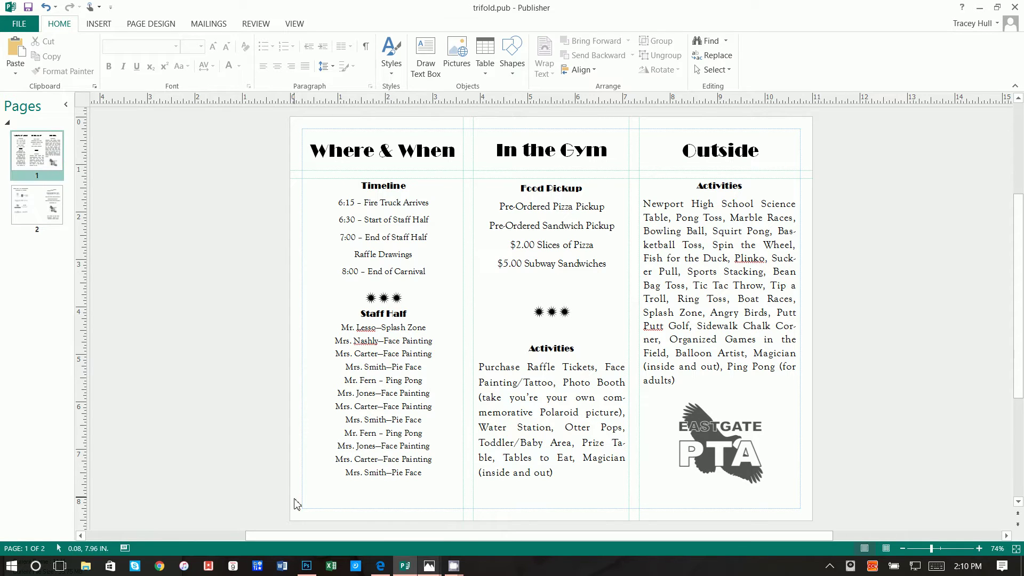
Switch to the browser and look through the YouTube channel's tutorials as far as the ones on searching and installing fonts
{"action": "left_click", "coordinate": [372, 565]}
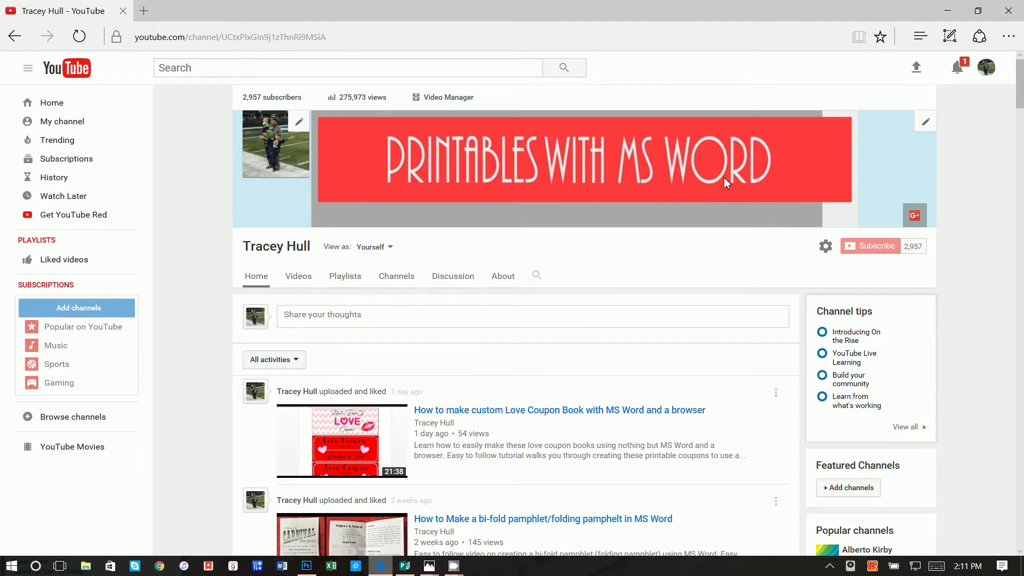
{"action": "scroll", "coordinate": [610, 267], "scroll_direction": "down", "scroll_amount": 5}
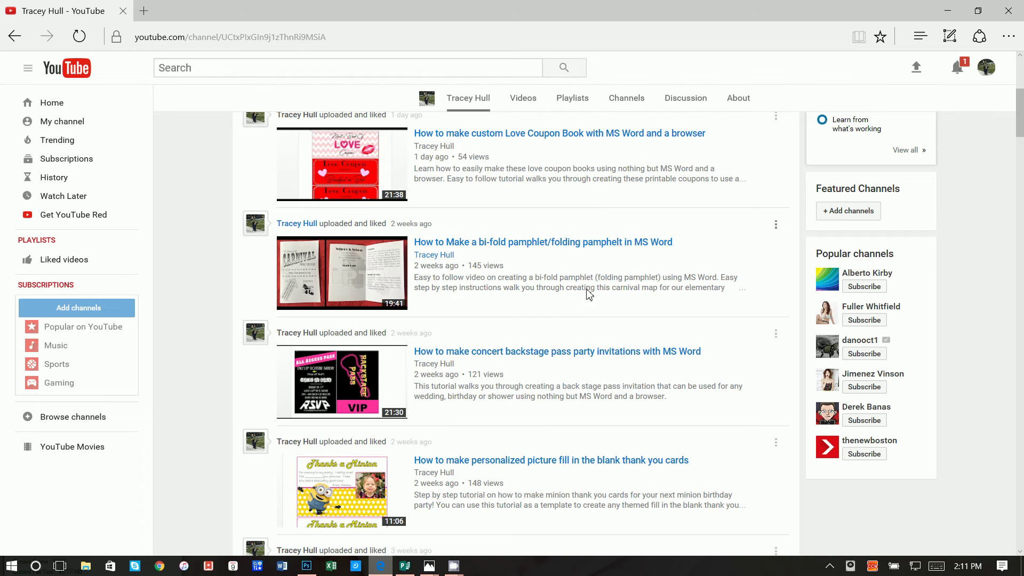
{"action": "scroll", "coordinate": [586, 296], "scroll_direction": "down", "scroll_amount": 5}
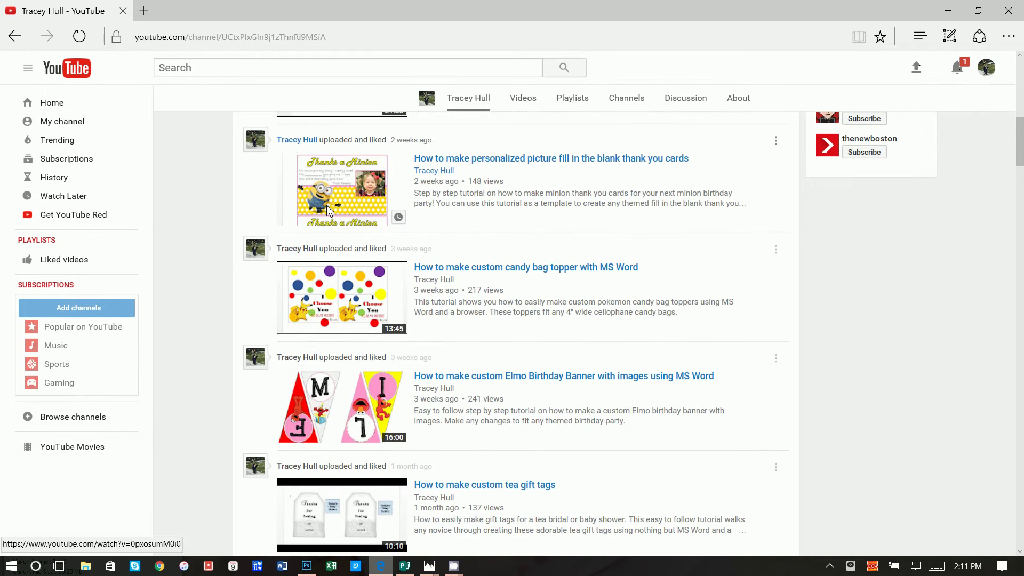
{"action": "scroll", "coordinate": [327, 224], "scroll_direction": "down", "scroll_amount": 4}
{"action": "scroll", "coordinate": [395, 245], "scroll_direction": "down", "scroll_amount": 18}
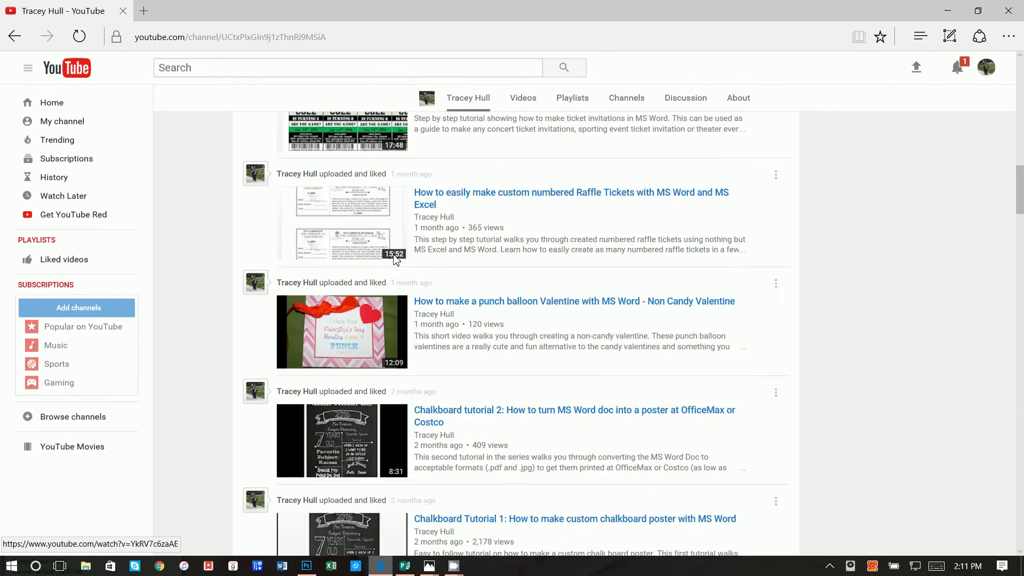
{"action": "scroll", "coordinate": [393, 304], "scroll_direction": "down", "scroll_amount": 12}
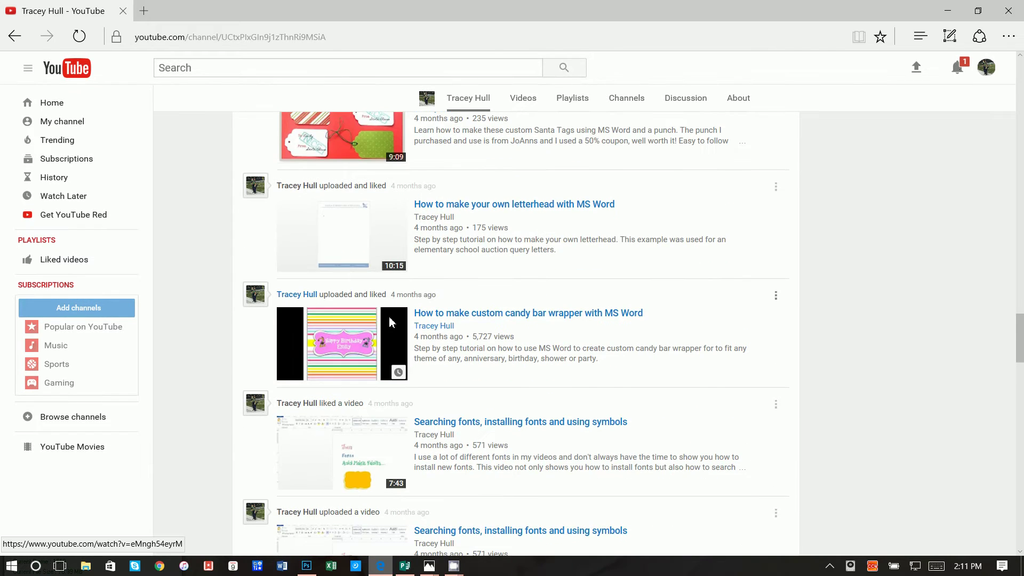
{"action": "scroll", "coordinate": [390, 309], "scroll_direction": "down", "scroll_amount": 6}
{"action": "scroll", "coordinate": [407, 302], "scroll_direction": "up", "scroll_amount": 1}
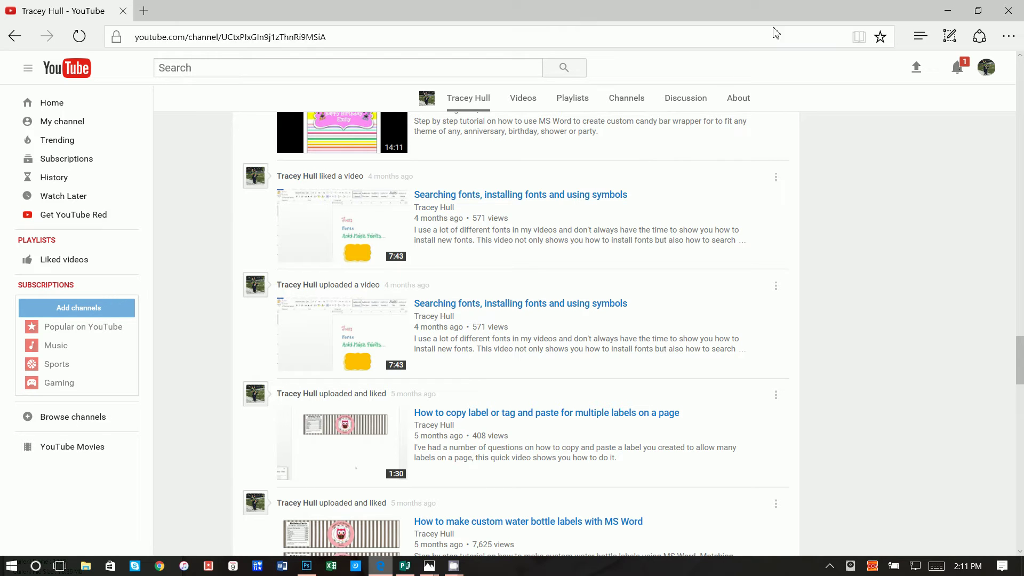
{"action": "left_click", "coordinate": [945, 12]}
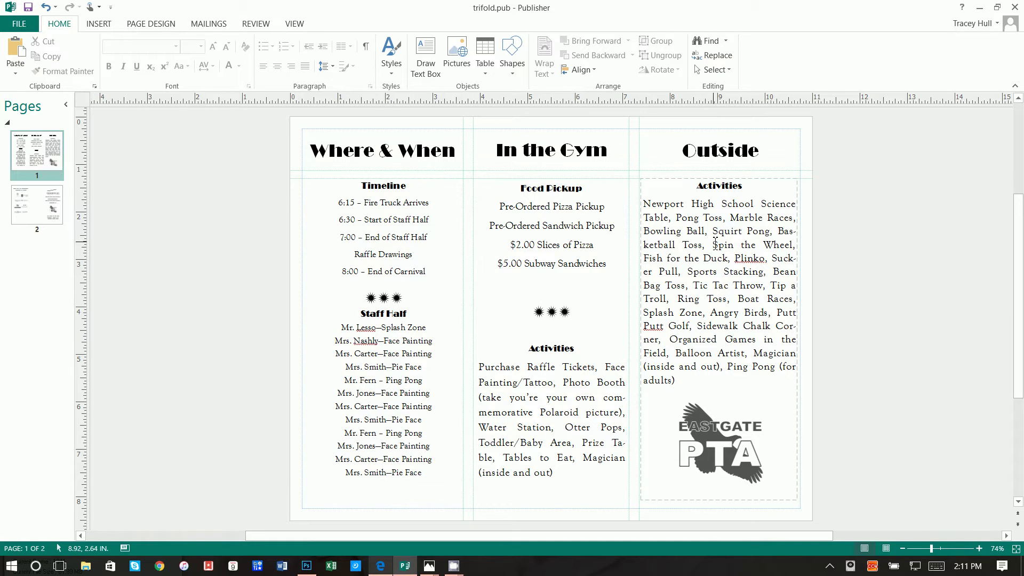
Create a blank 11 x 8.5" publication and apply the built-in ruler guides for three columns with a heading band
{"action": "left_click", "coordinate": [33, 27]}
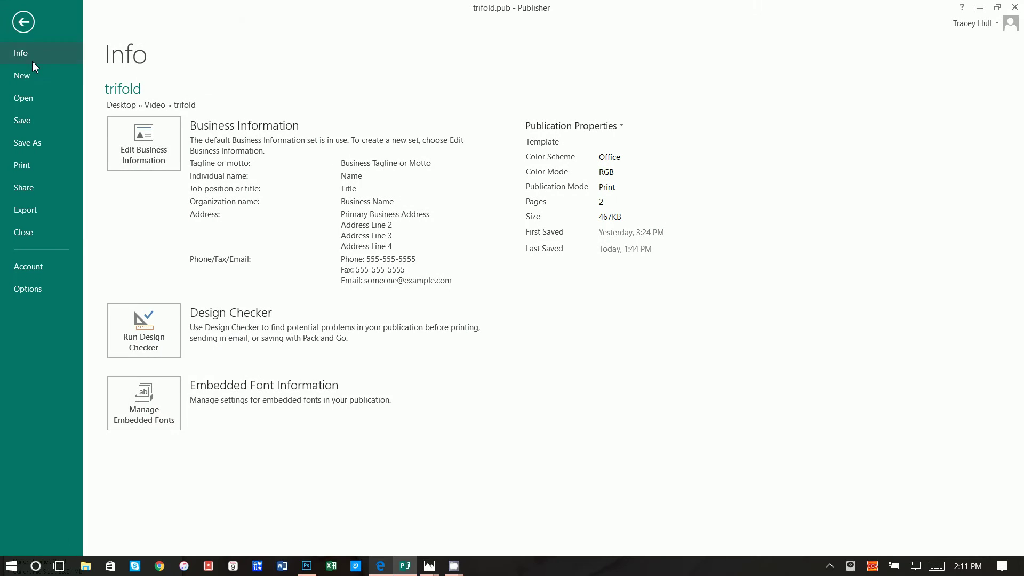
{"action": "left_click", "coordinate": [32, 75]}
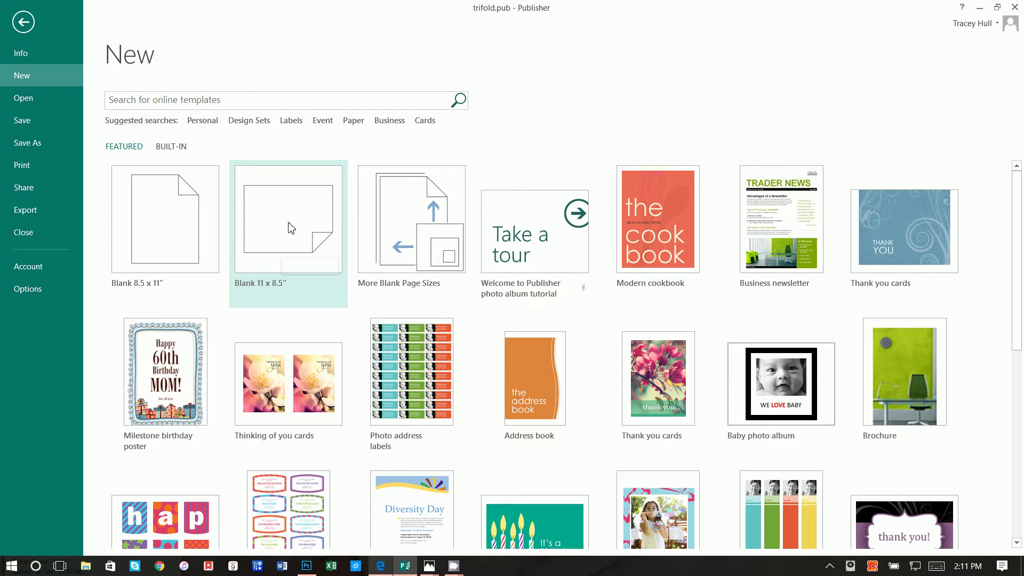
{"action": "left_click", "coordinate": [290, 228]}
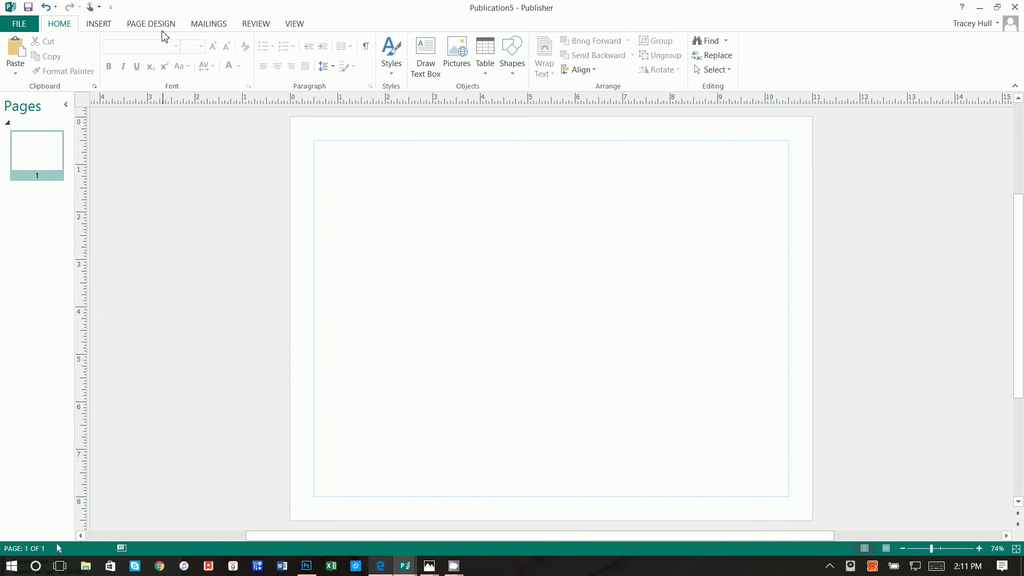
{"action": "left_click", "coordinate": [151, 23]}
{"action": "left_click", "coordinate": [192, 65]}
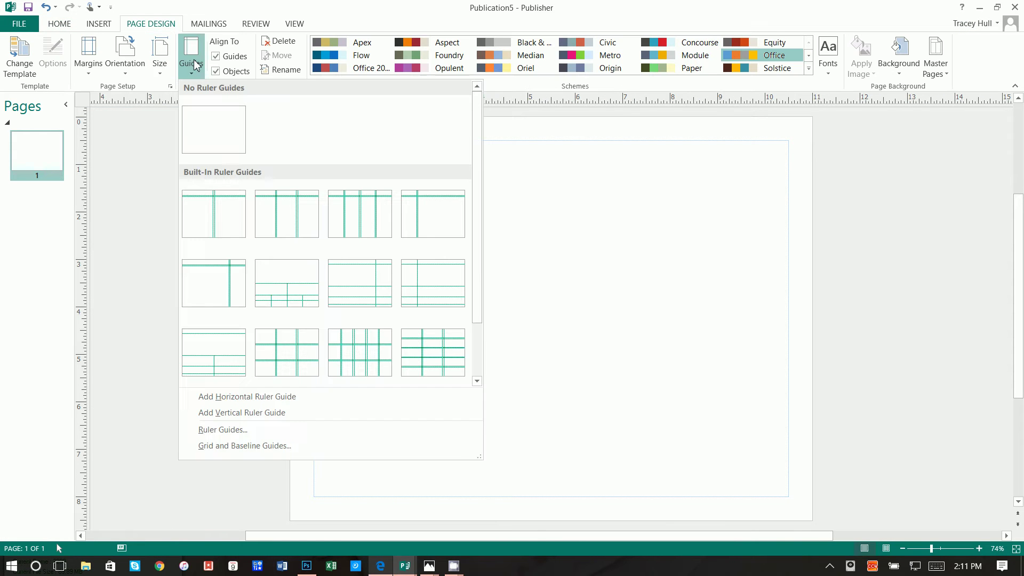
{"action": "left_click", "coordinate": [288, 214]}
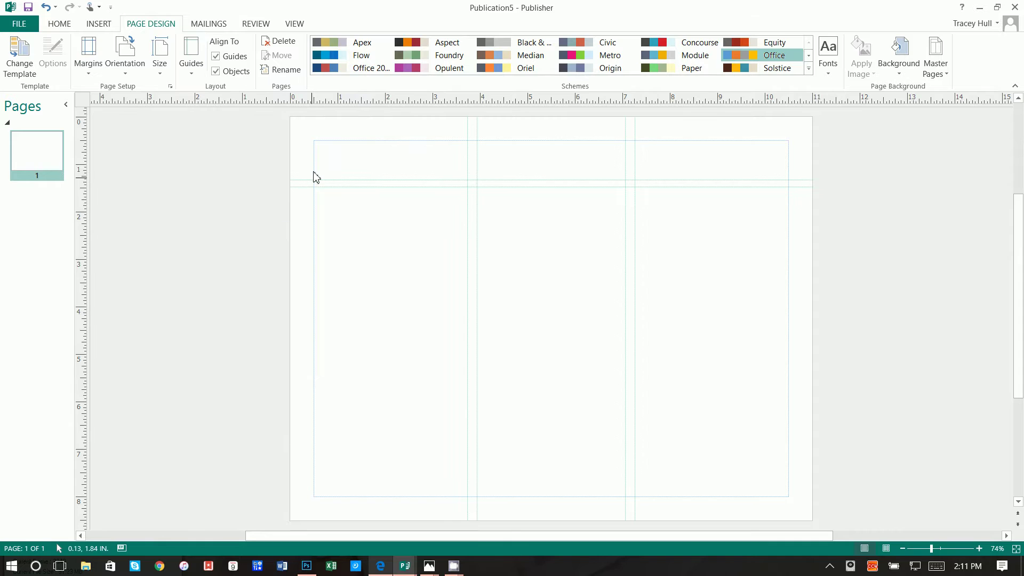
{"action": "left_click", "coordinate": [99, 23]}
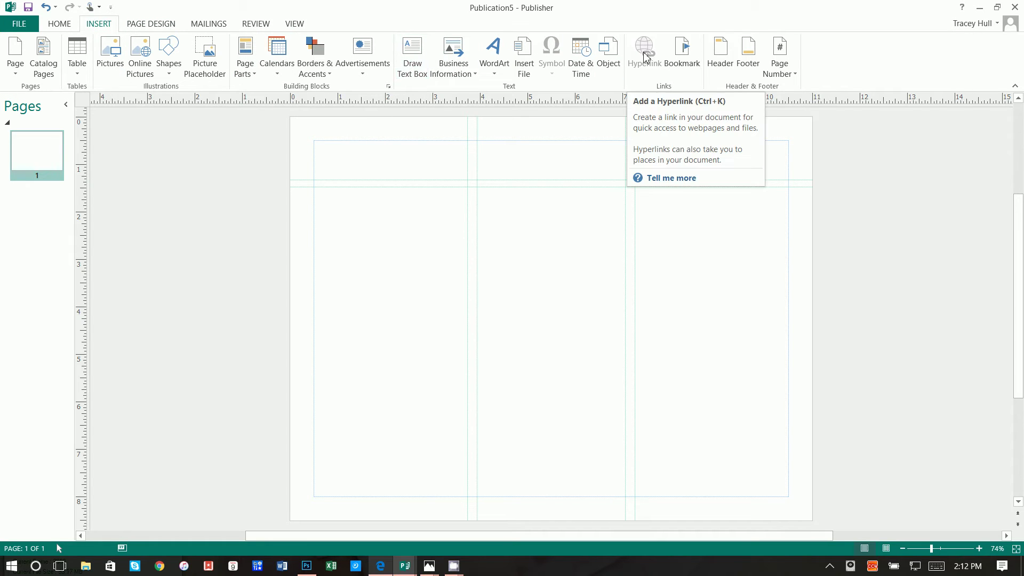
{"action": "left_click", "coordinate": [418, 54]}
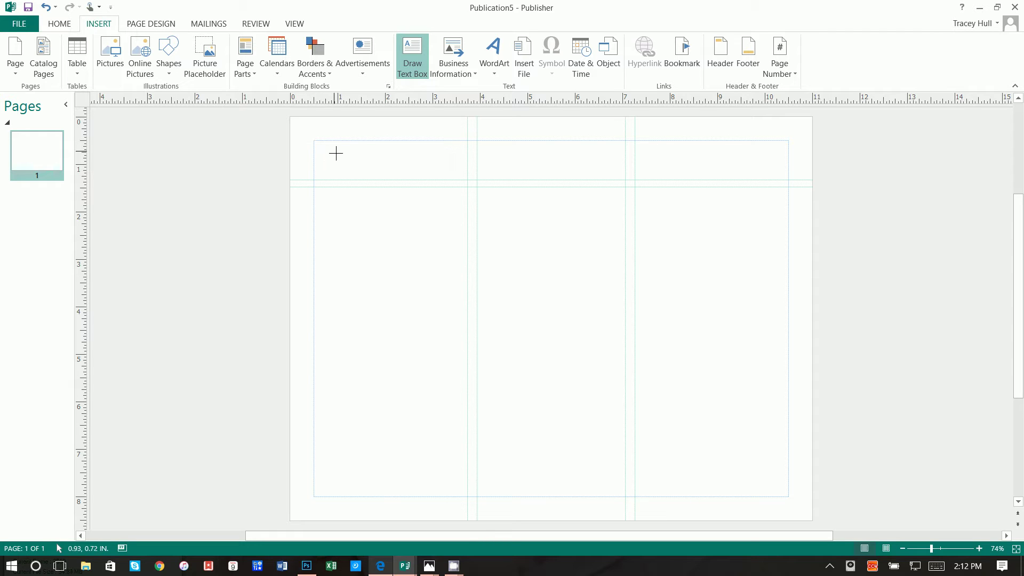
{"action": "left_click", "coordinate": [57, 26]}
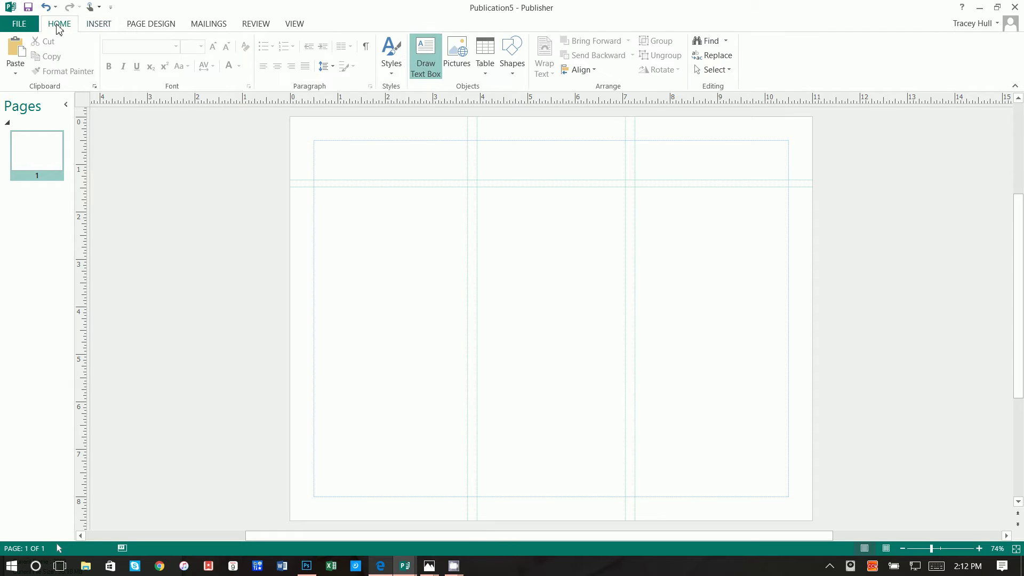
{"action": "left_click", "coordinate": [400, 146]}
{"action": "key", "text": "ctrl+z"}
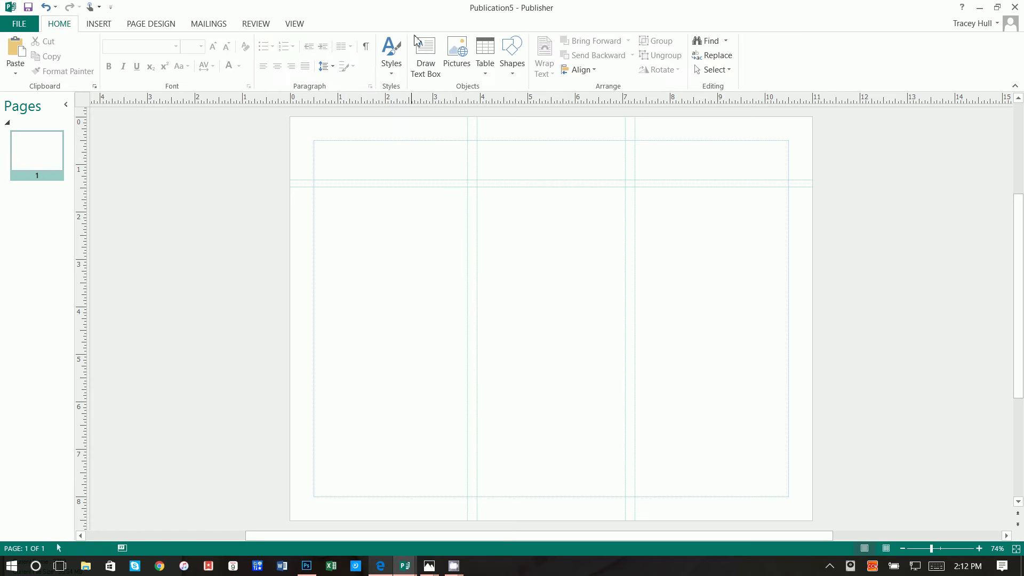
Draw a text box about 3.18 x 0.81 in across the first column's heading area and enter "Where & When"
{"action": "left_click", "coordinate": [427, 59]}
{"action": "left_click", "coordinate": [339, 152]}
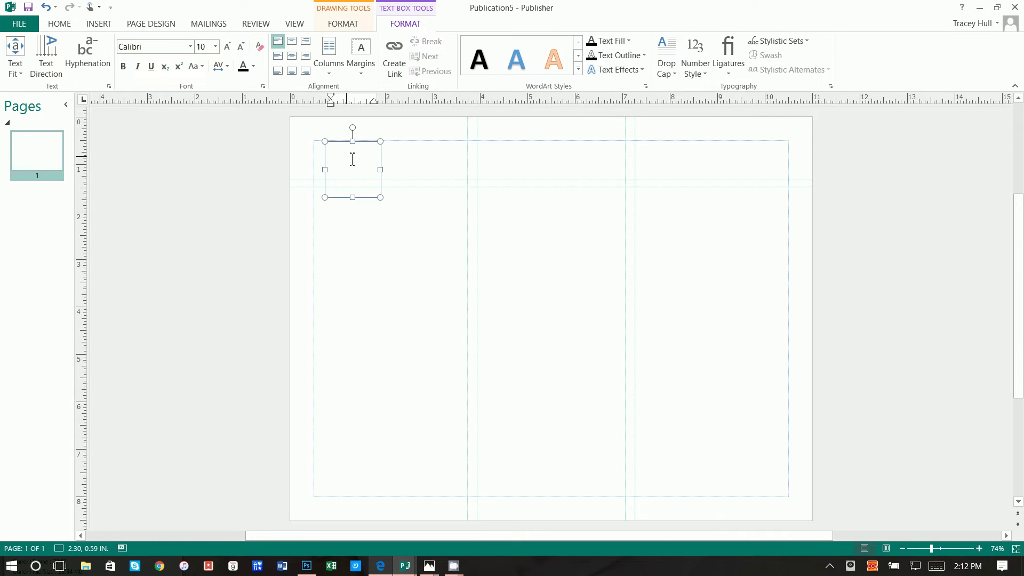
{"action": "left_click_drag", "start_coordinate": [377, 170], "coordinate": [472, 170]}
{"action": "left_click_drag", "start_coordinate": [327, 171], "coordinate": [314, 170]}
{"action": "left_click_drag", "start_coordinate": [390, 193], "coordinate": [393, 186]}
{"action": "left_click_drag", "start_coordinate": [391, 143], "coordinate": [390, 138]}
{"action": "left_click", "coordinate": [391, 152]}
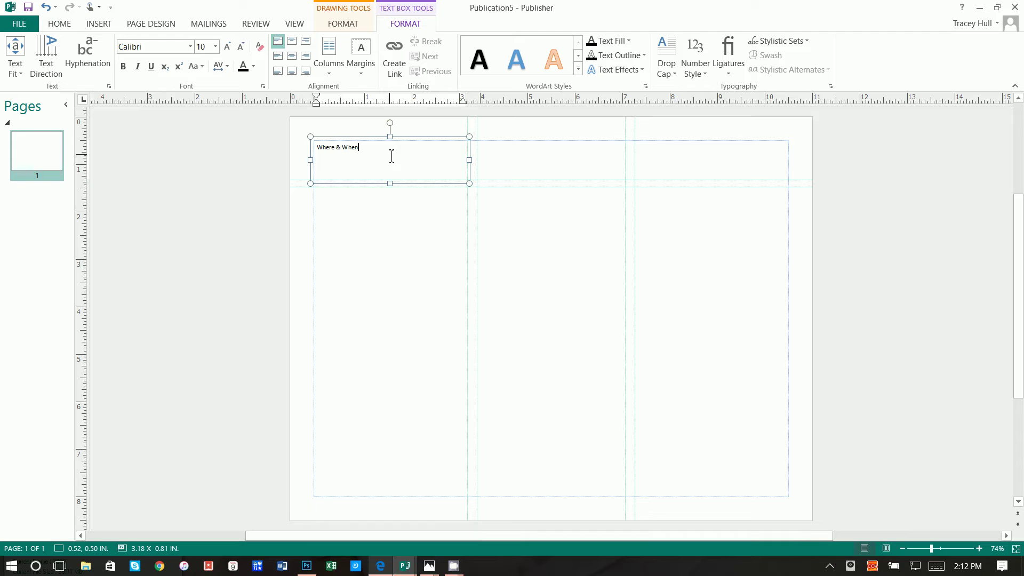
{"action": "type", "text": "Where & When"}
Format the "Where & When" heading in Broadway at size 28 and centre it horizontally and vertically in its box
{"action": "key", "text": "ctrl+a"}
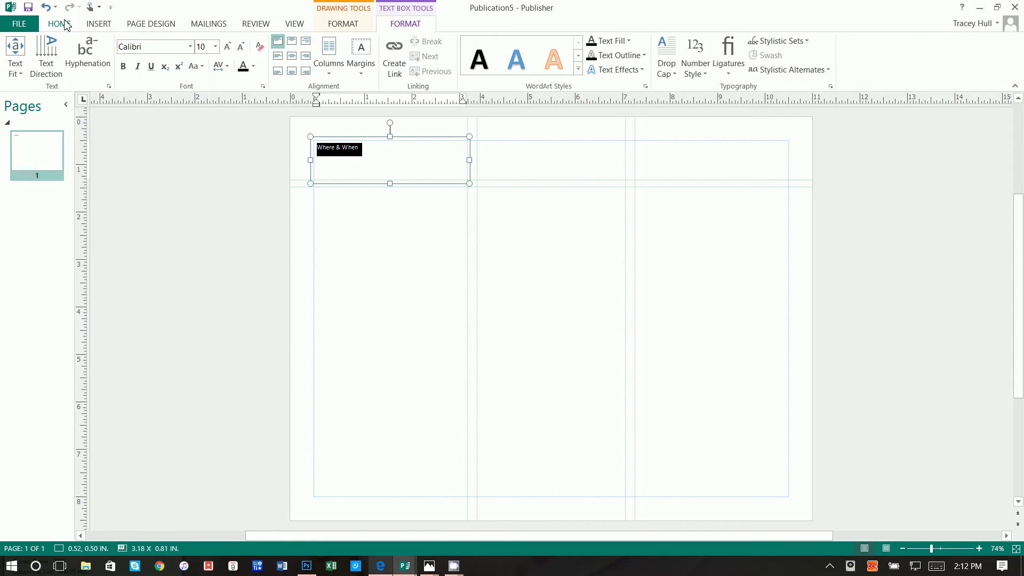
{"action": "left_click", "coordinate": [66, 23]}
{"action": "left_click", "coordinate": [163, 47]}
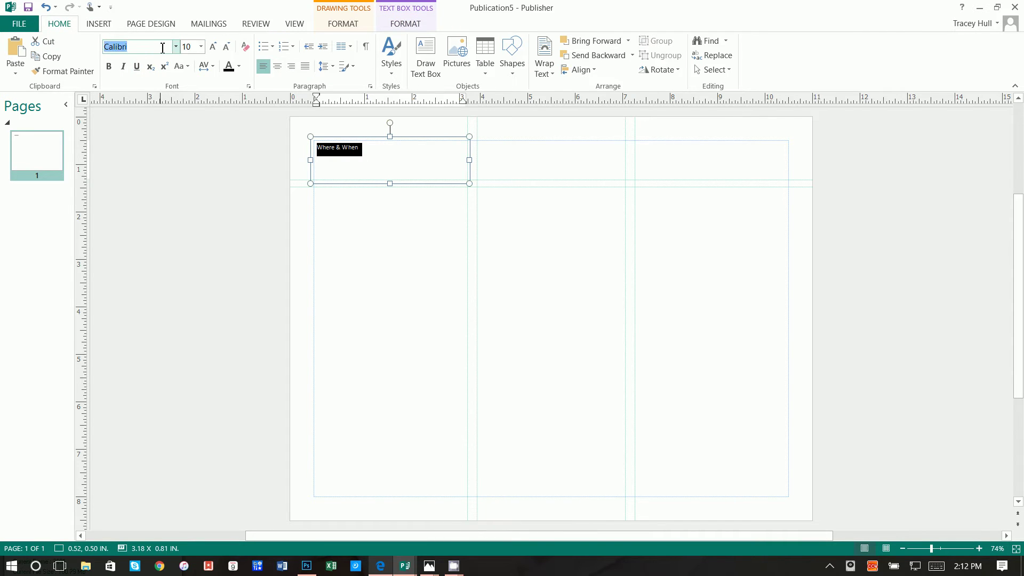
{"action": "type", "text": "Broadway"}
{"action": "key", "text": "Return"}
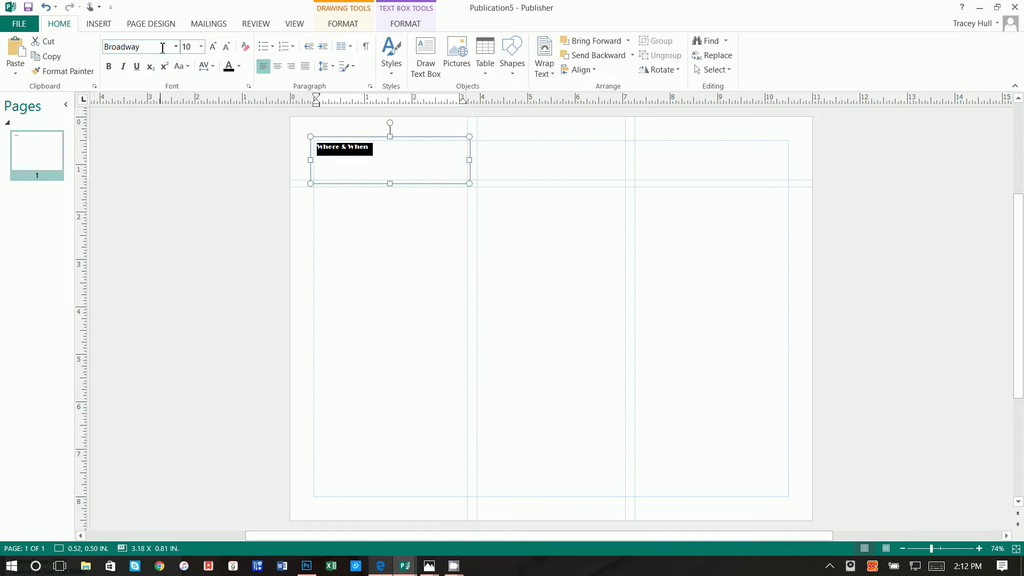
{"action": "left_click", "coordinate": [196, 47]}
{"action": "key", "text": "Return"}
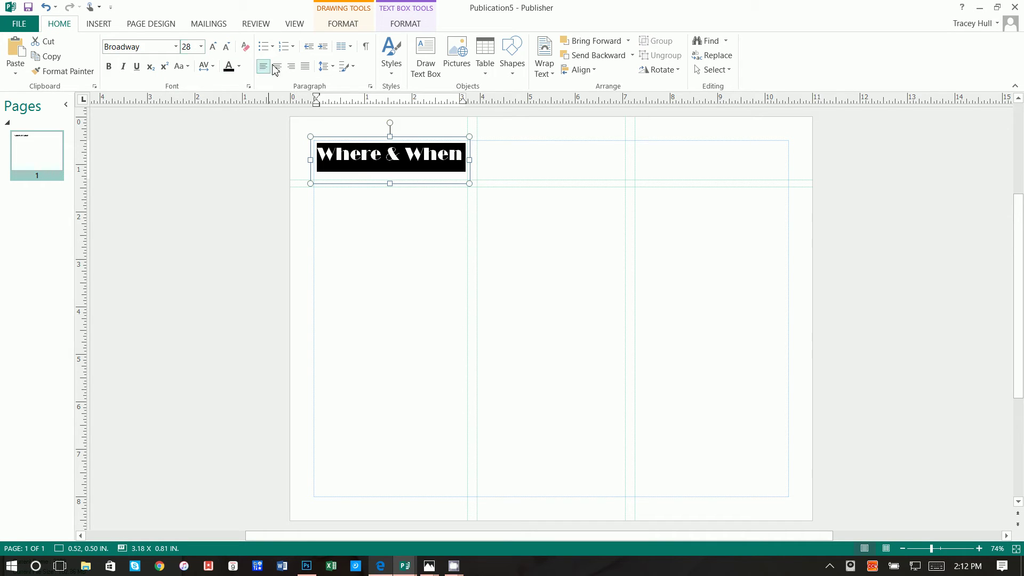
{"action": "left_click", "coordinate": [401, 26]}
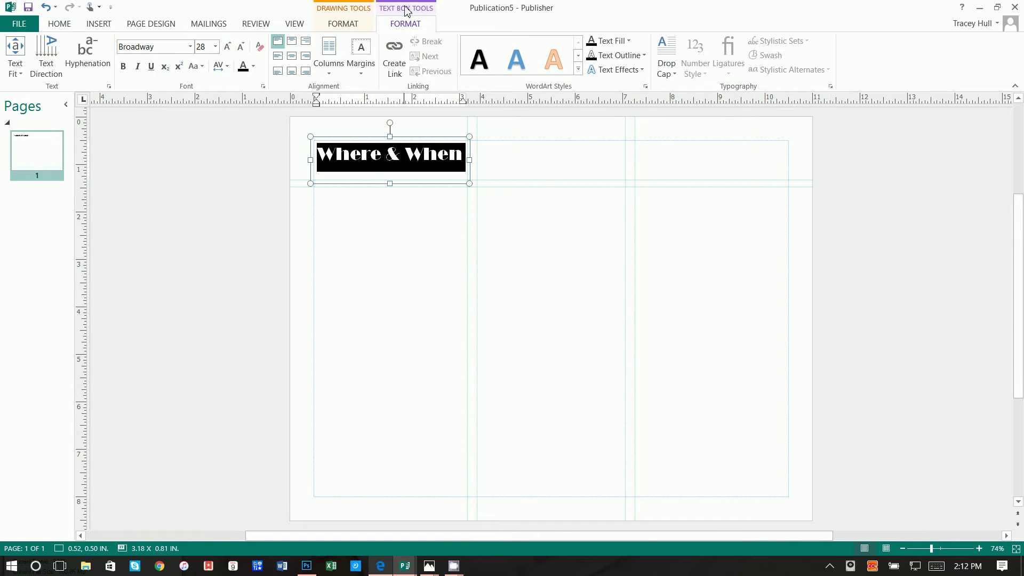
{"action": "left_click", "coordinate": [291, 57]}
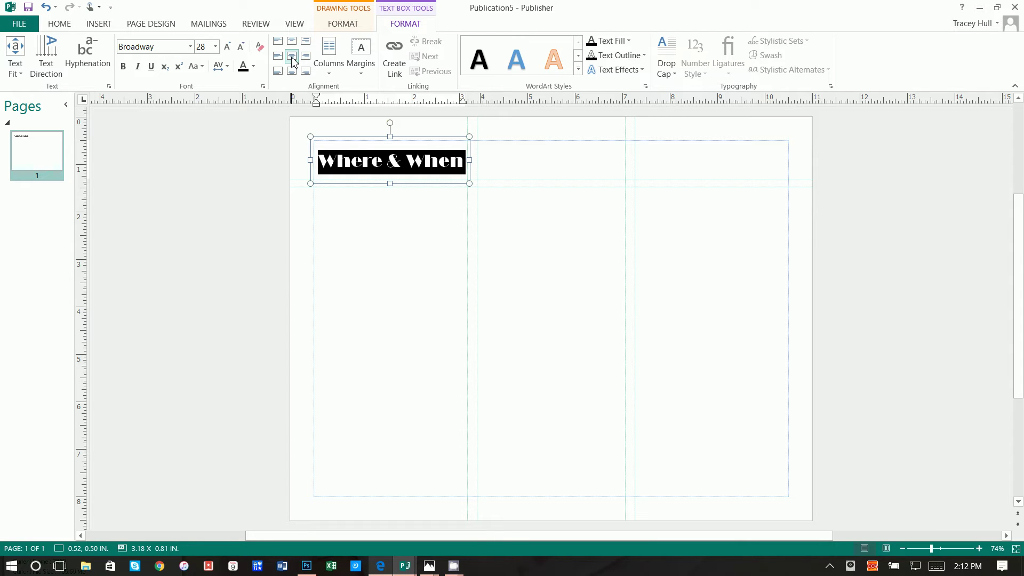
Copy the "Where & When" heading box and place copies in the heading areas of the second and third columns
{"action": "left_click", "coordinate": [365, 140]}
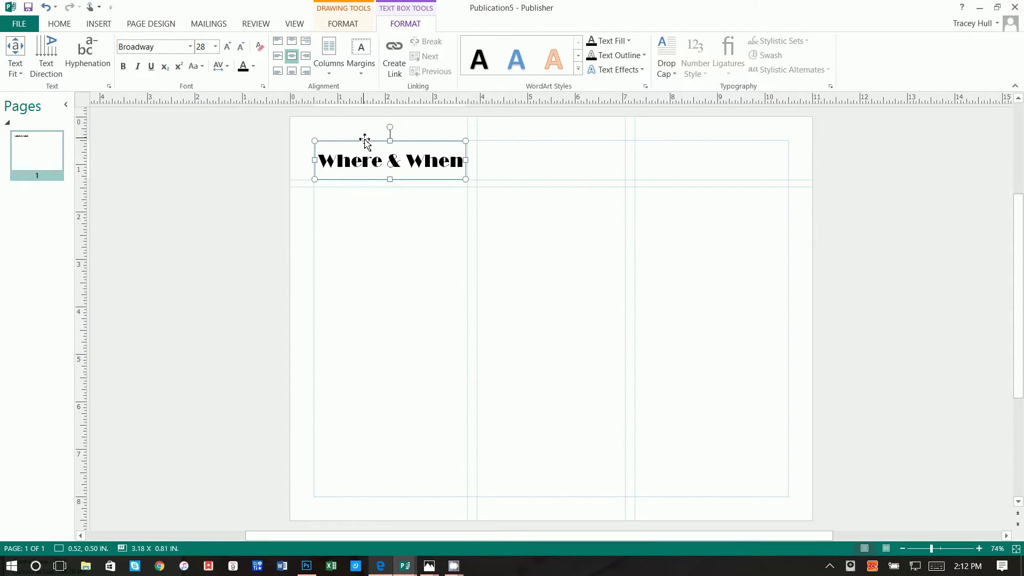
{"action": "right_click", "coordinate": [366, 143]}
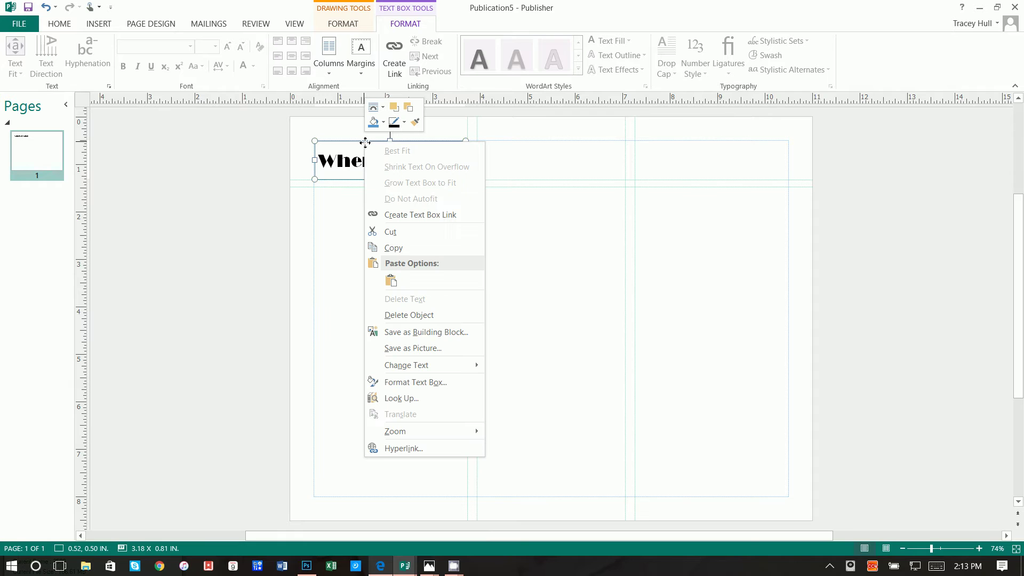
{"action": "left_click", "coordinate": [411, 250]}
{"action": "right_click", "coordinate": [505, 160]}
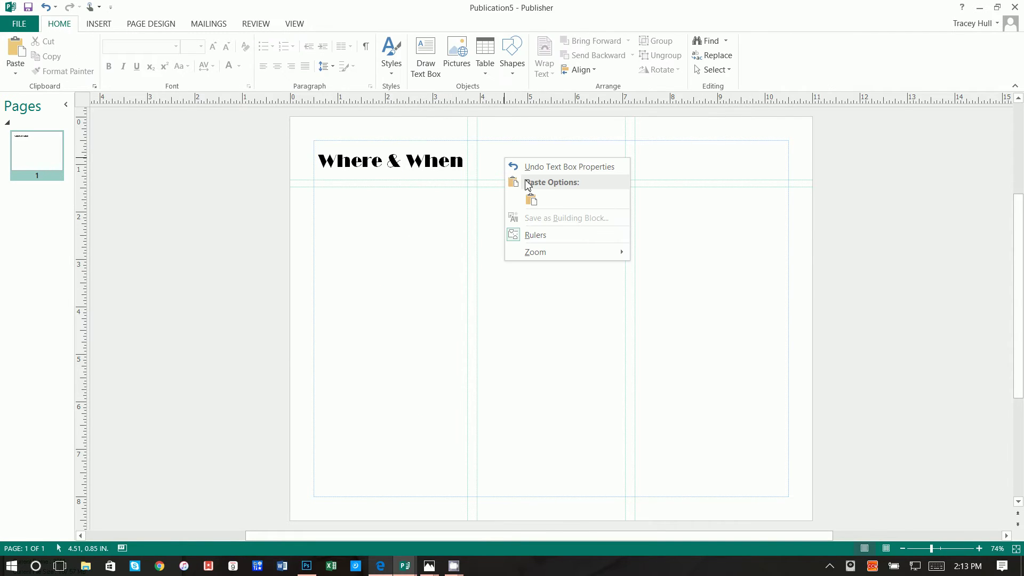
{"action": "left_click", "coordinate": [532, 200]}
{"action": "left_click_drag", "start_coordinate": [533, 157], "coordinate": [505, 141]}
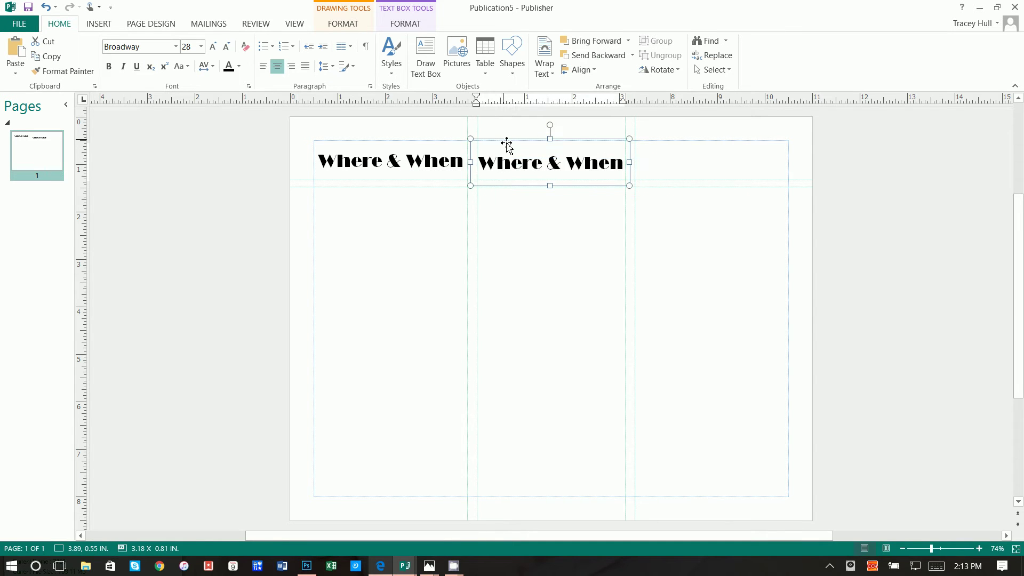
{"action": "right_click", "coordinate": [667, 160]}
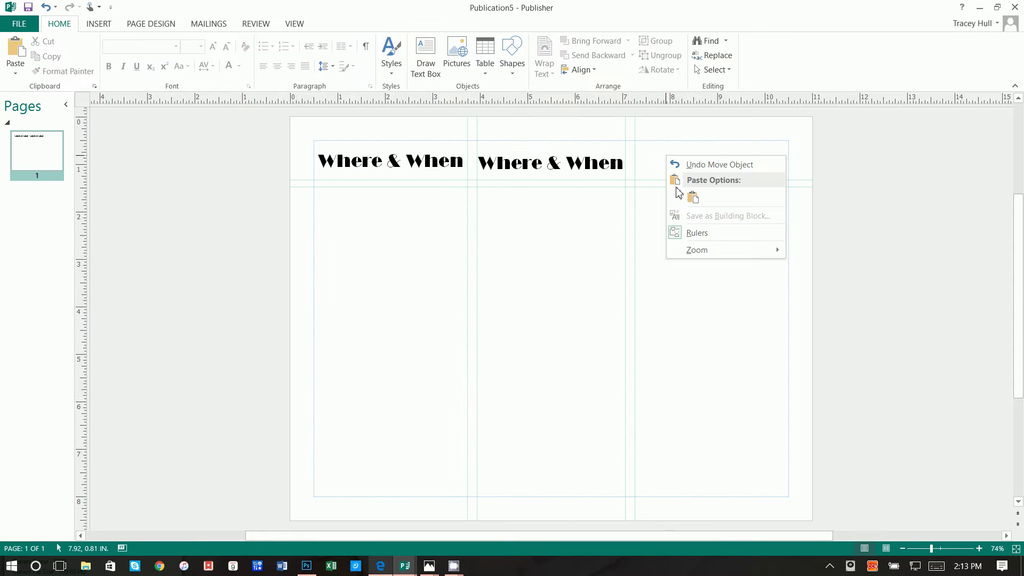
{"action": "left_click", "coordinate": [693, 198]}
{"action": "left_click_drag", "start_coordinate": [679, 154], "coordinate": [639, 139]}
Replace the second column's heading text with "In the Gym" and the third column's with "Outside"
{"action": "left_click", "coordinate": [594, 172]}
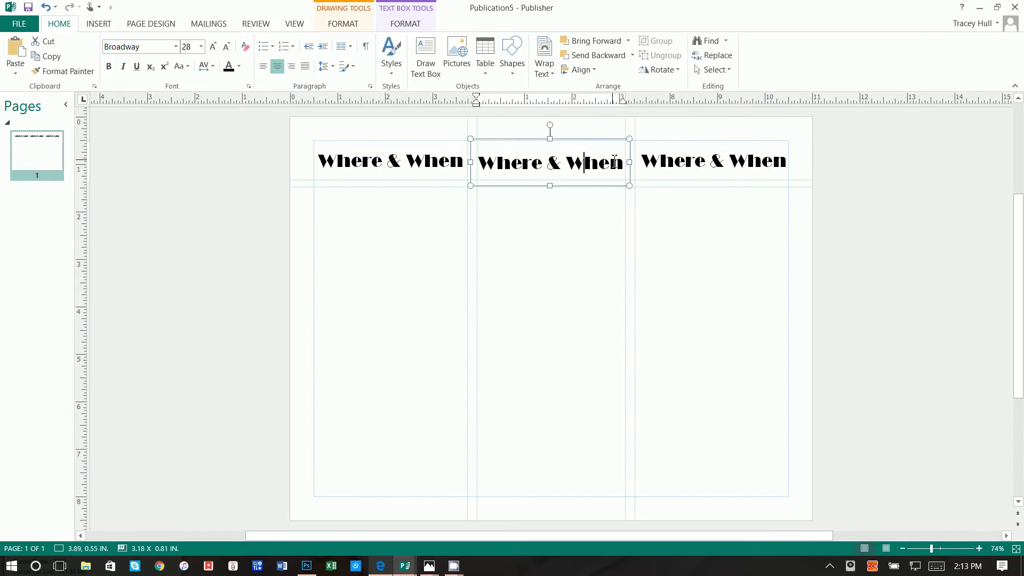
{"action": "key", "text": "ctrl+a"}
{"action": "key", "text": "Delete"}
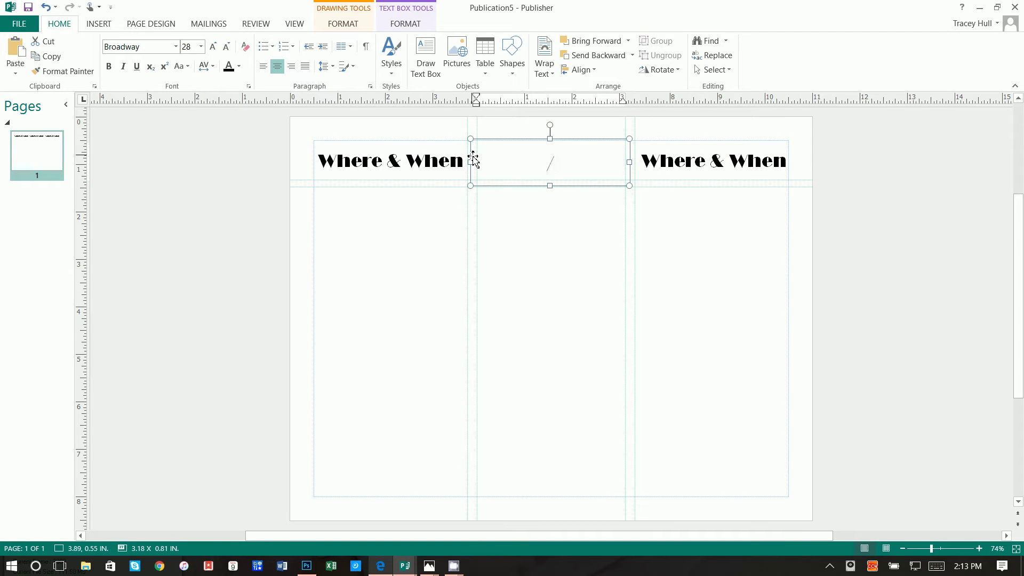
{"action": "type", "text": "In the Gym"}
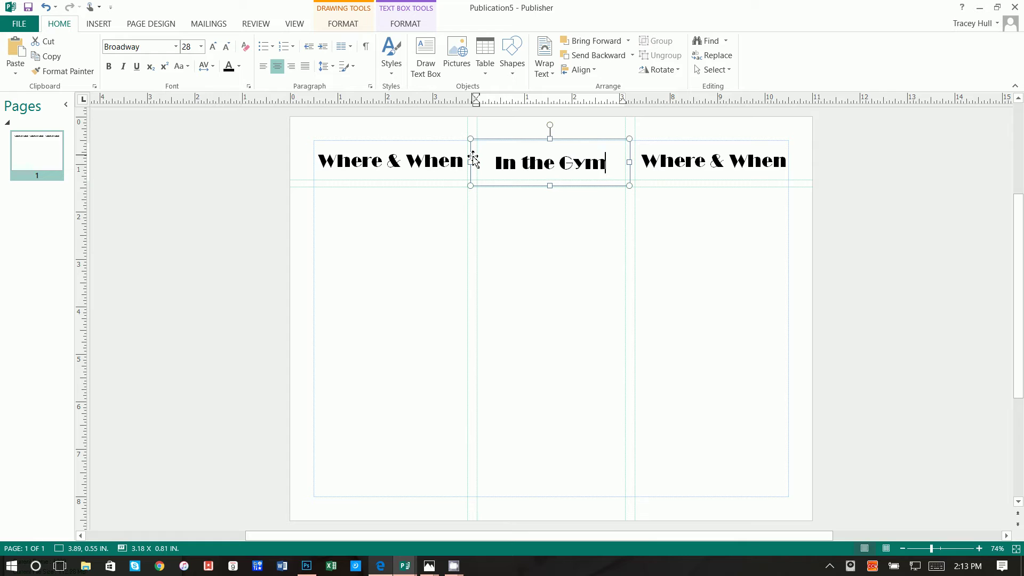
{"action": "left_click", "coordinate": [690, 172]}
{"action": "key", "text": "ctrl+a"}
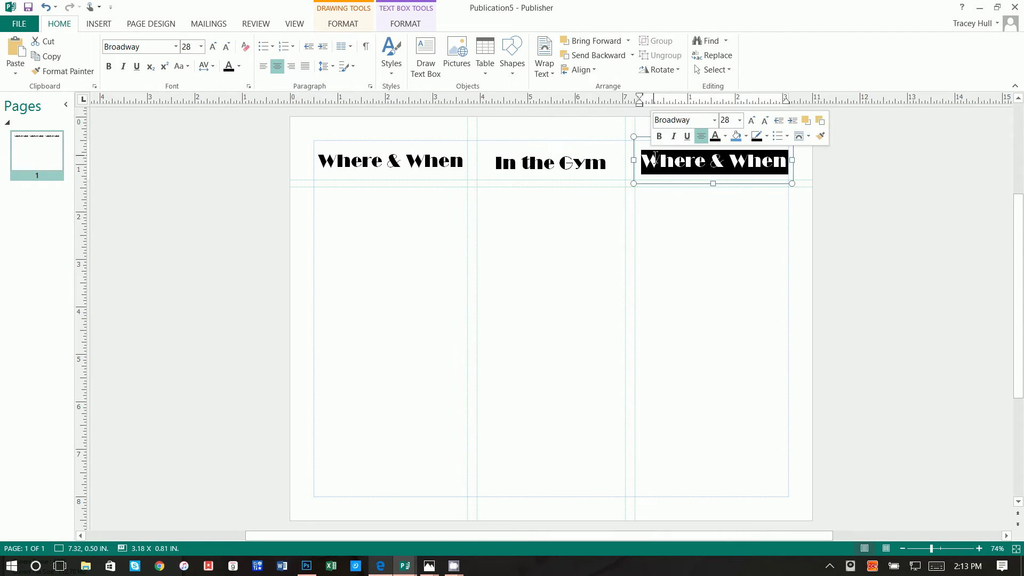
{"action": "type", "text": "Outside"}
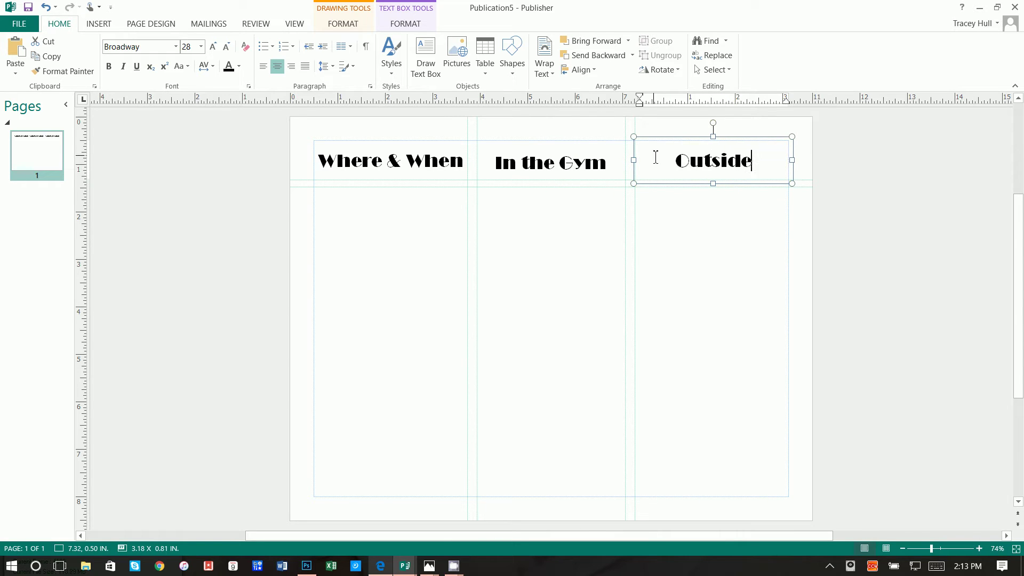
{"action": "left_click", "coordinate": [667, 235]}
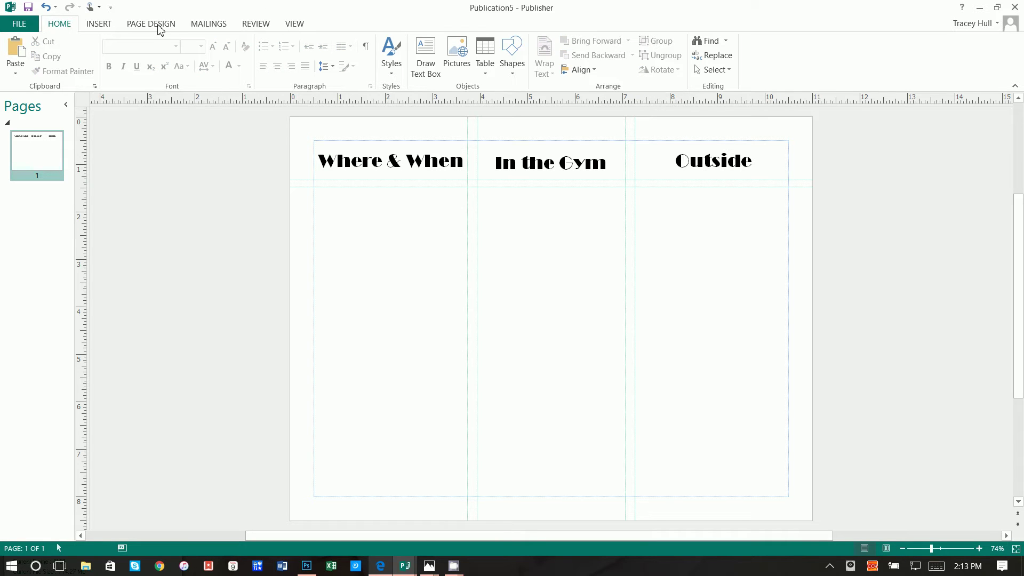
Draw a text box about 3.23 x 6.36 in below the first column's heading and enter "Timeline"
{"action": "left_click", "coordinate": [101, 25]}
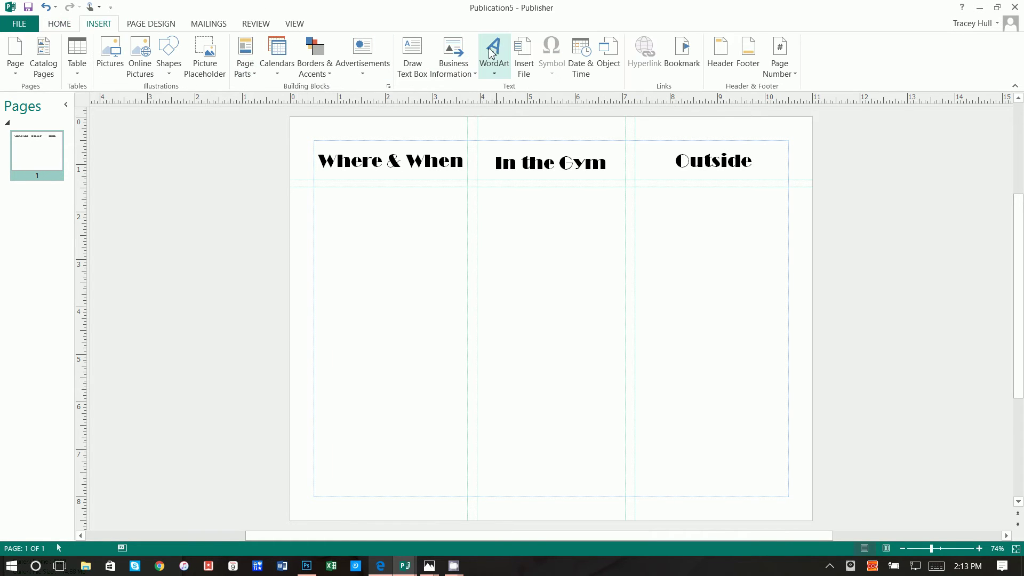
{"action": "left_click", "coordinate": [413, 56]}
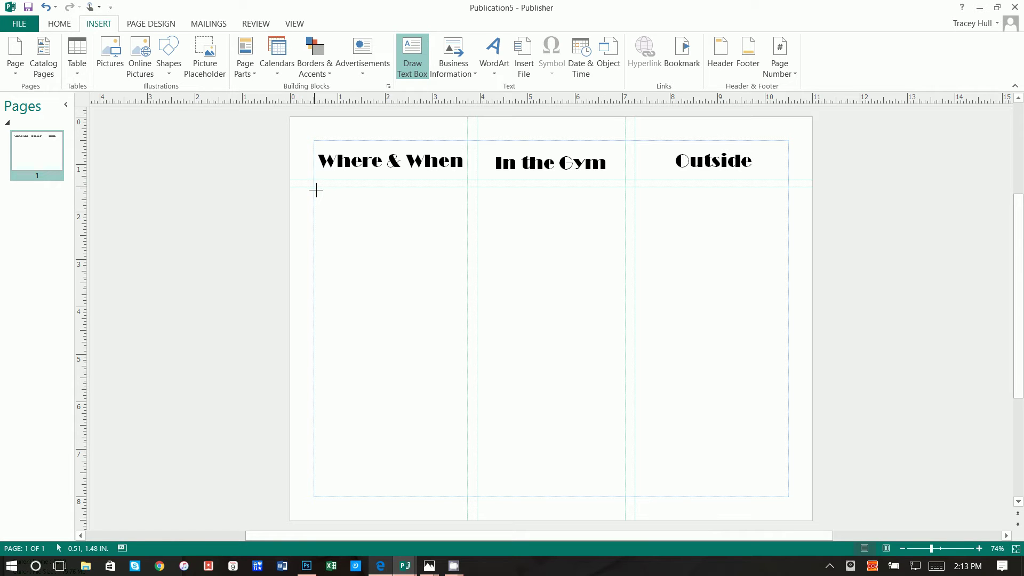
{"action": "left_click_drag", "start_coordinate": [316, 190], "coordinate": [469, 498]}
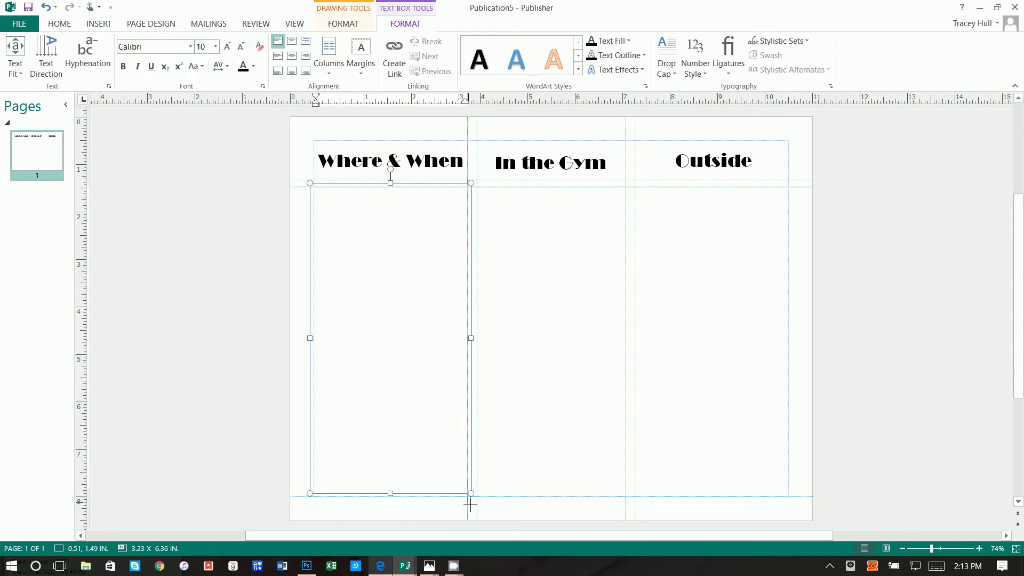
{"action": "type", "text": "Timeline"}
Format "Timeline" in Broadway at size 14 and align it to the top centre of its text box
{"action": "double_click", "coordinate": [340, 195]}
{"action": "left_click", "coordinate": [186, 47]}
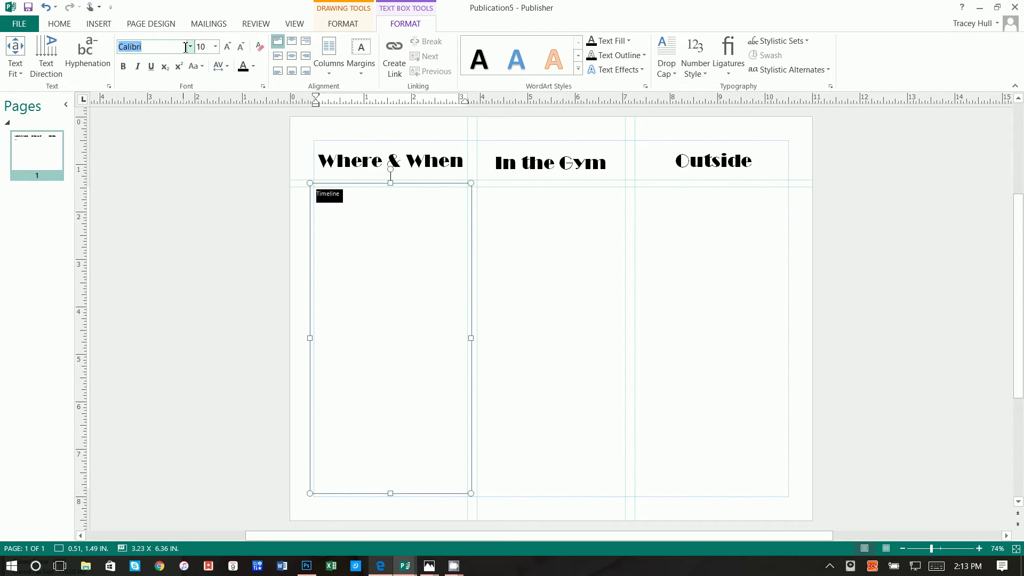
{"action": "type", "text": "Bo"}
{"action": "key", "text": "BackSpace"}
{"action": "key", "text": "BackSpace"}
{"action": "type", "text": "ro"}
{"action": "key", "text": "Return"}
{"action": "left_click", "coordinate": [208, 47]}
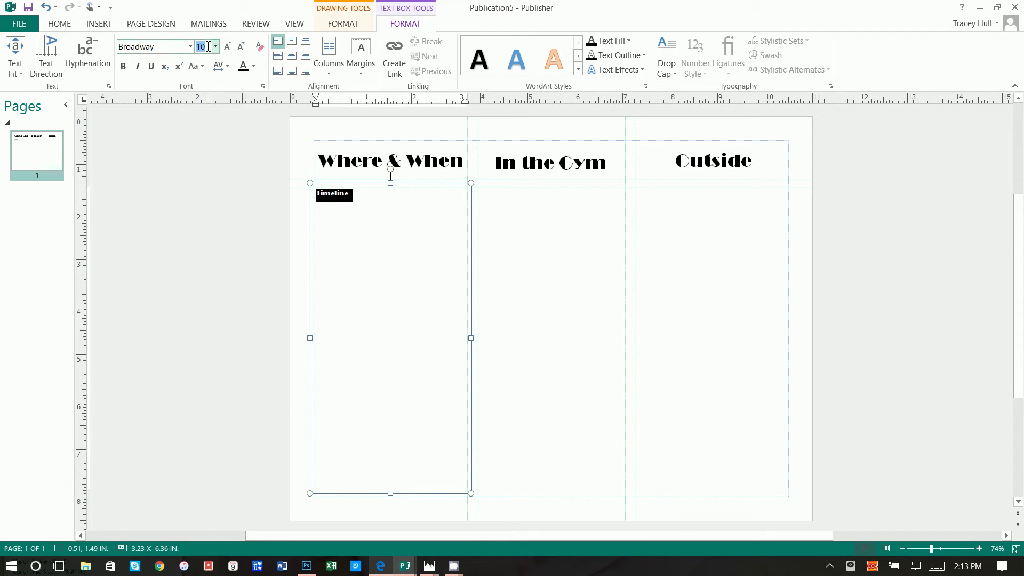
{"action": "key", "text": "Return"}
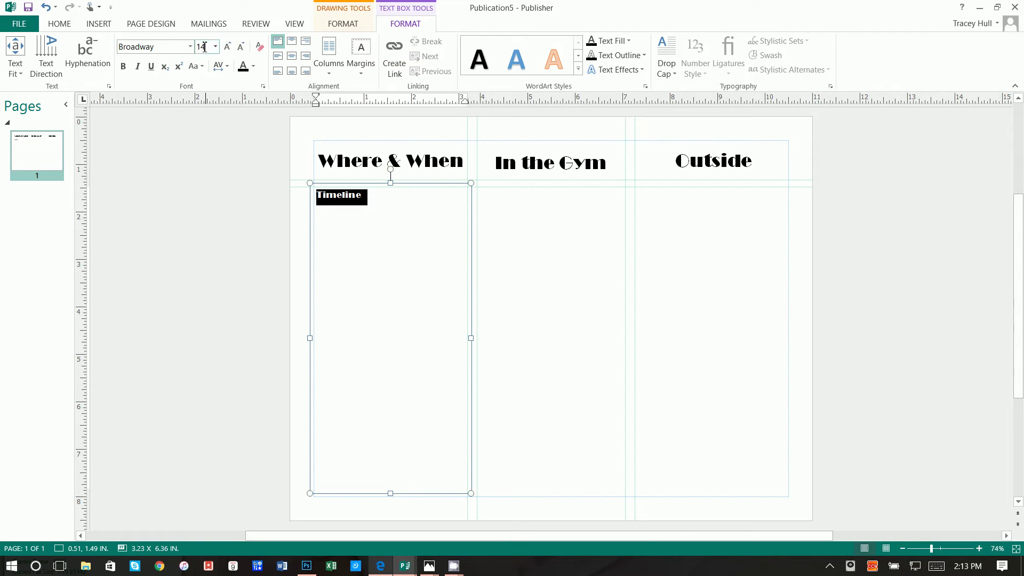
{"action": "left_click", "coordinate": [292, 56]}
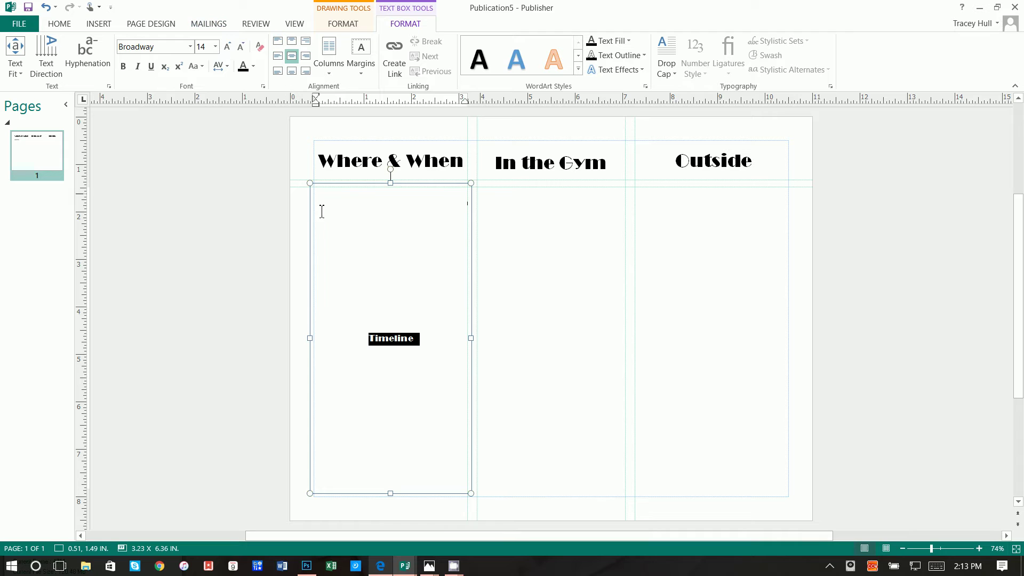
{"action": "left_click", "coordinate": [292, 43]}
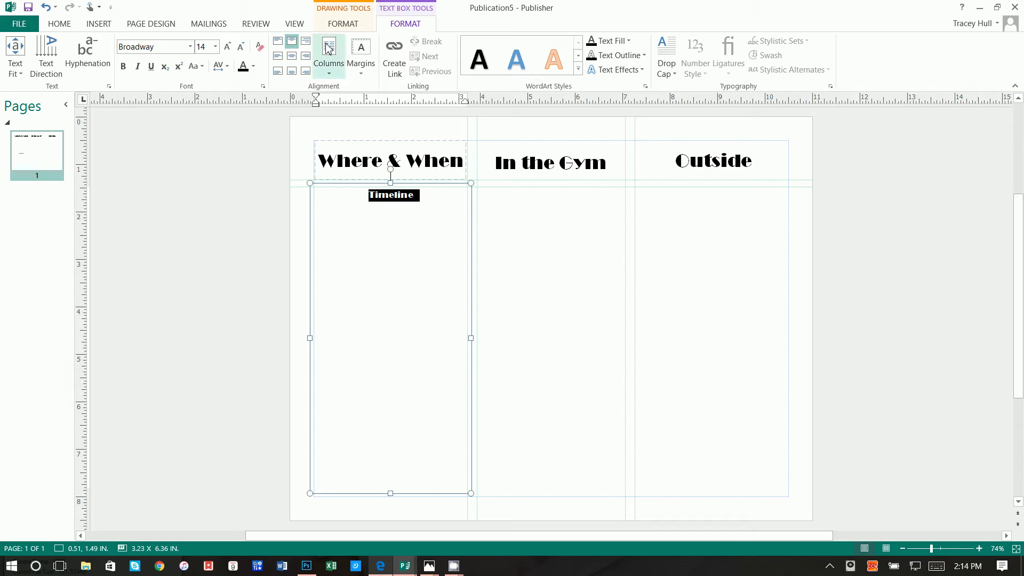
Copy the five schedule lines under "Timeline" in trifold.pub and paste them below "Timeline" in the new publication, followed by a blank line
{"action": "left_click", "coordinate": [421, 201]}
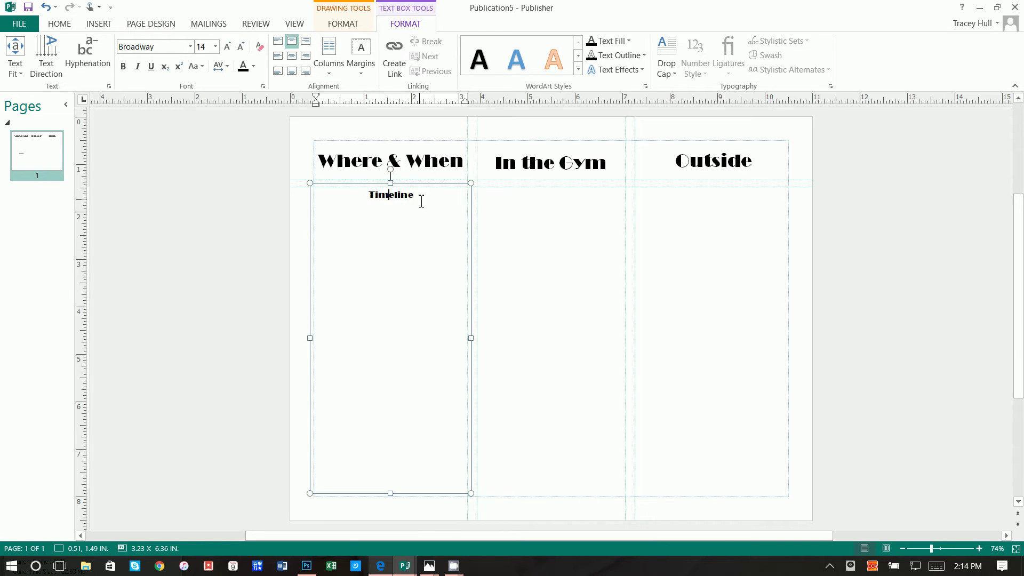
{"action": "left_click", "coordinate": [398, 565]}
{"action": "left_click", "coordinate": [395, 525]}
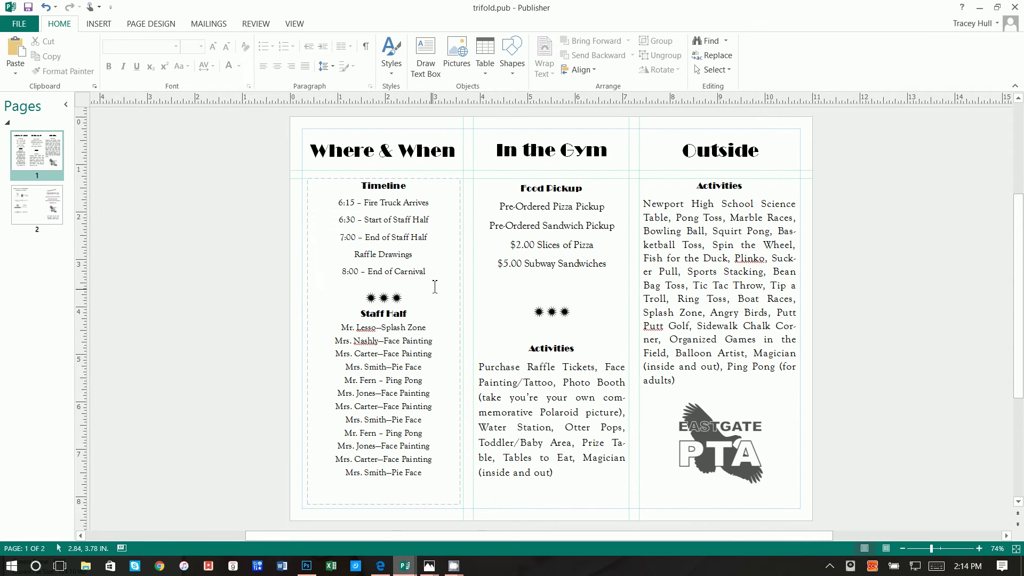
{"action": "left_click_drag", "start_coordinate": [433, 276], "coordinate": [338, 201]}
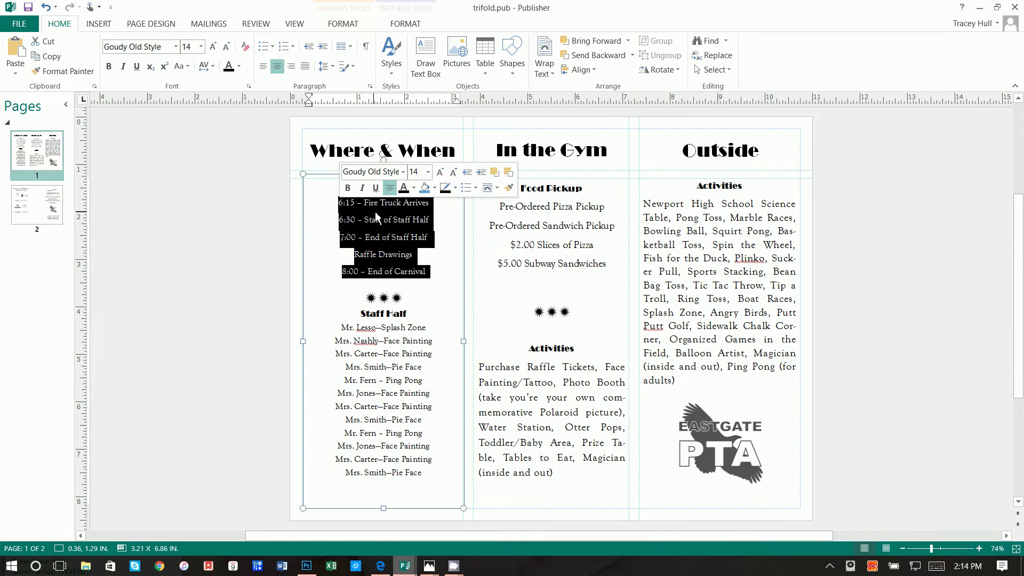
{"action": "right_click", "coordinate": [376, 217]}
{"action": "left_click", "coordinate": [408, 319]}
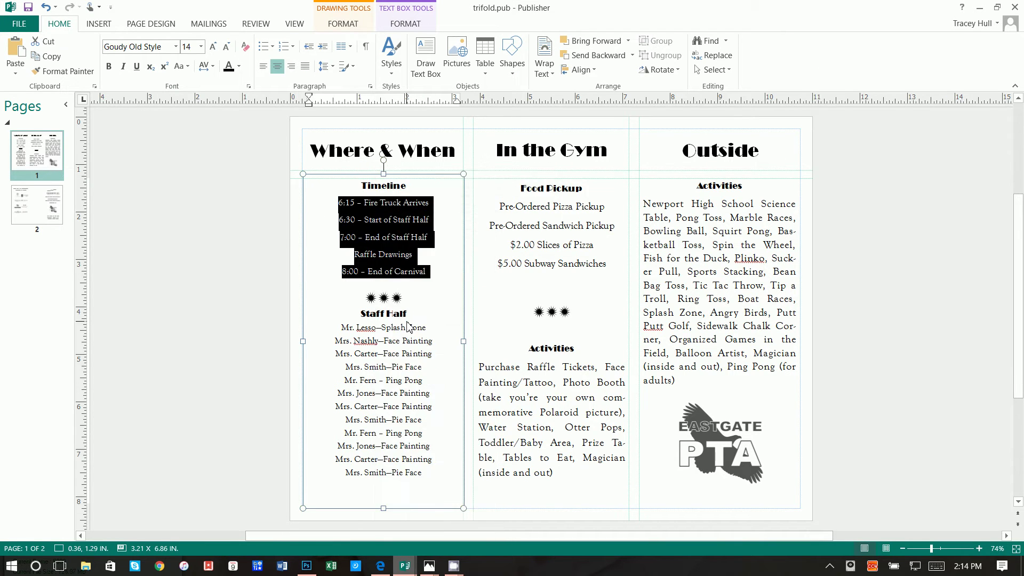
{"action": "left_click", "coordinate": [980, 8]}
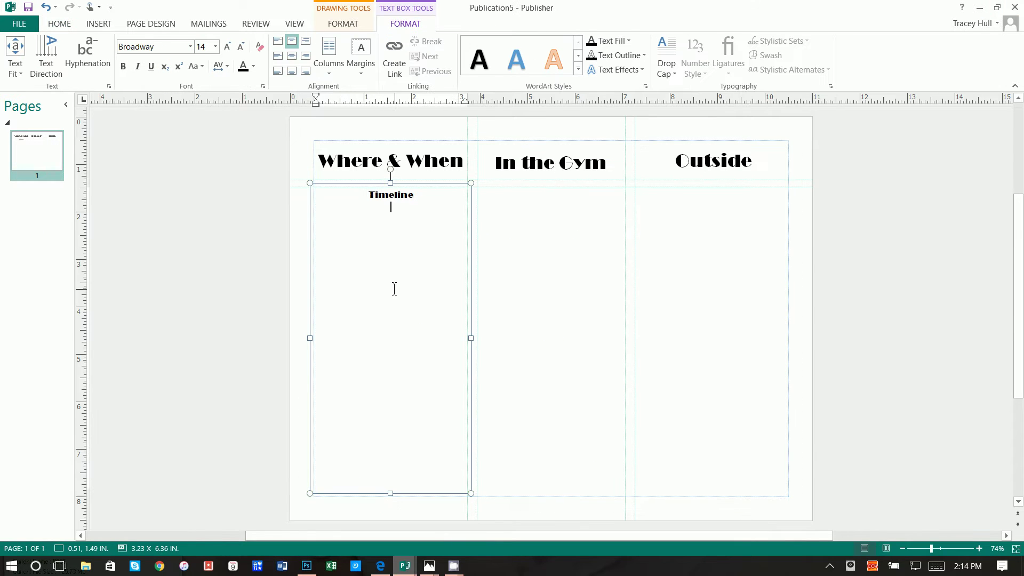
{"action": "right_click", "coordinate": [397, 208]}
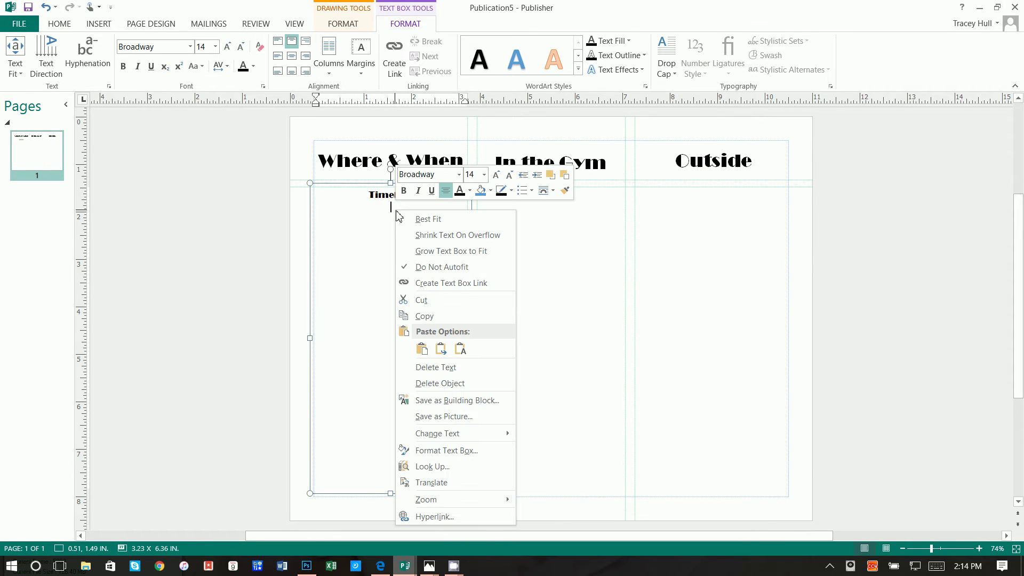
{"action": "left_click", "coordinate": [425, 348]}
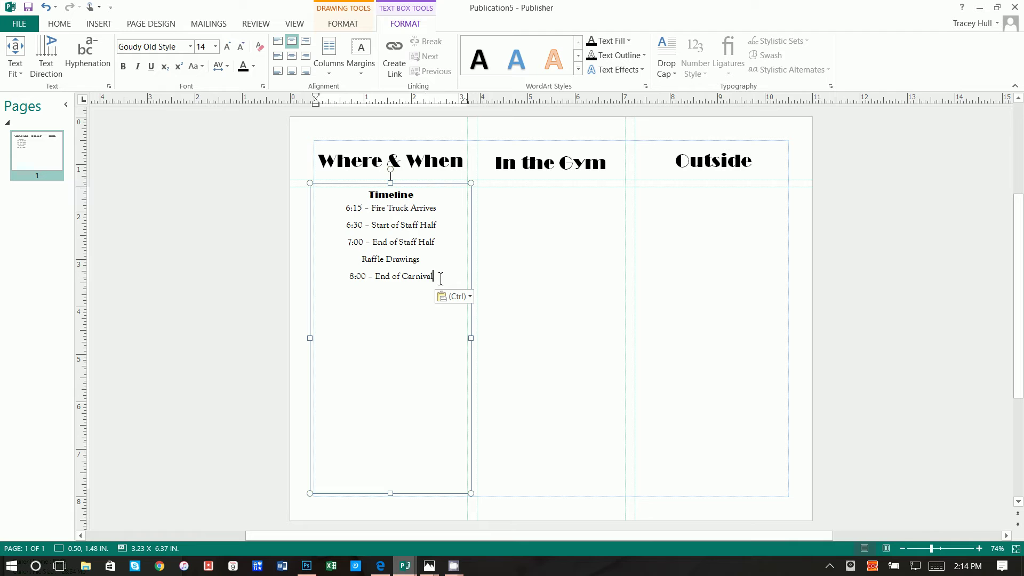
{"action": "key", "text": "Return"}
Check in trifold.pub which font the starburst divider above "Staff Half" uses, and return to the new publication
{"action": "mouse_move", "coordinate": [406, 569]}
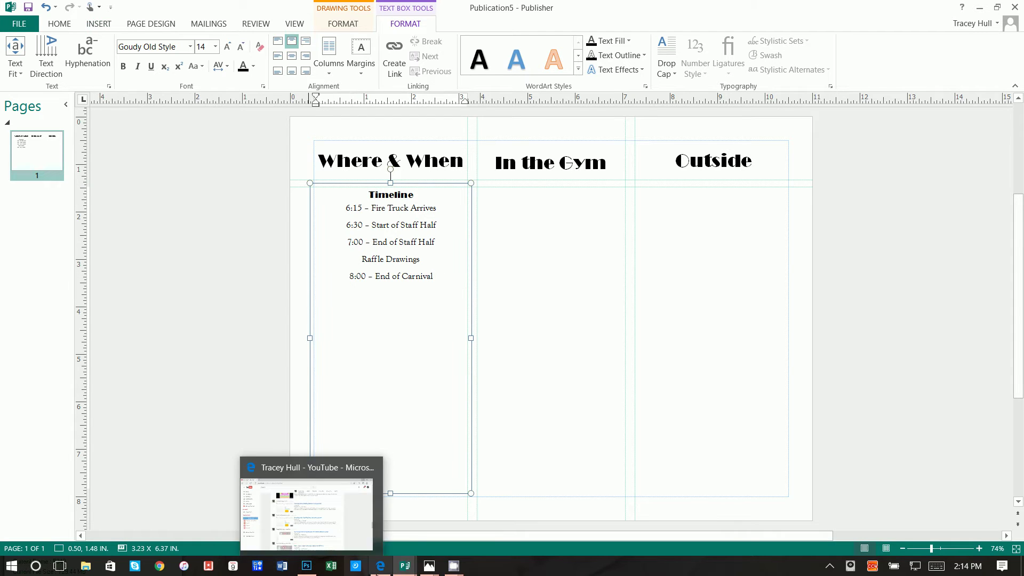
{"action": "left_click", "coordinate": [336, 507]}
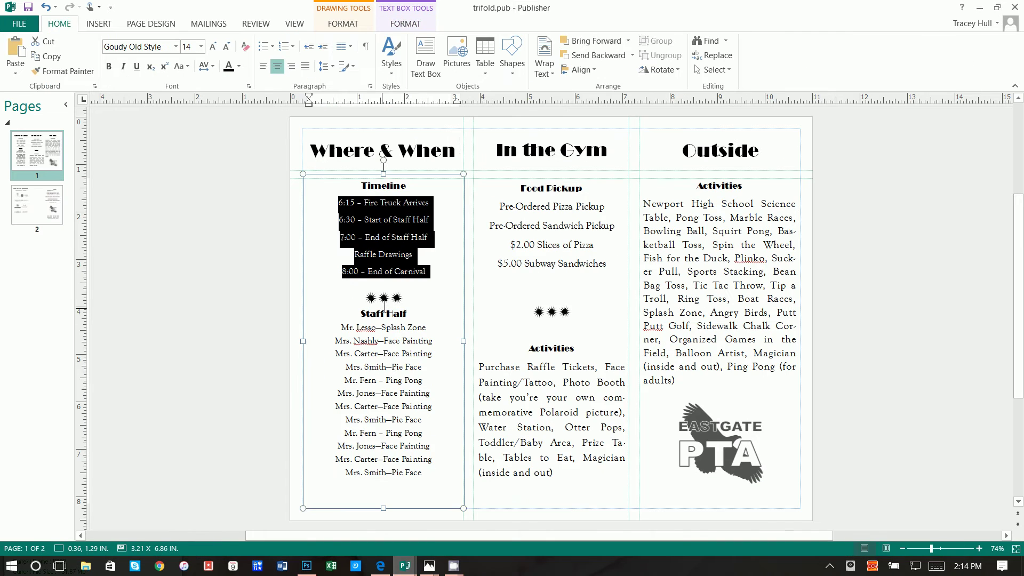
{"action": "left_click", "coordinate": [386, 296]}
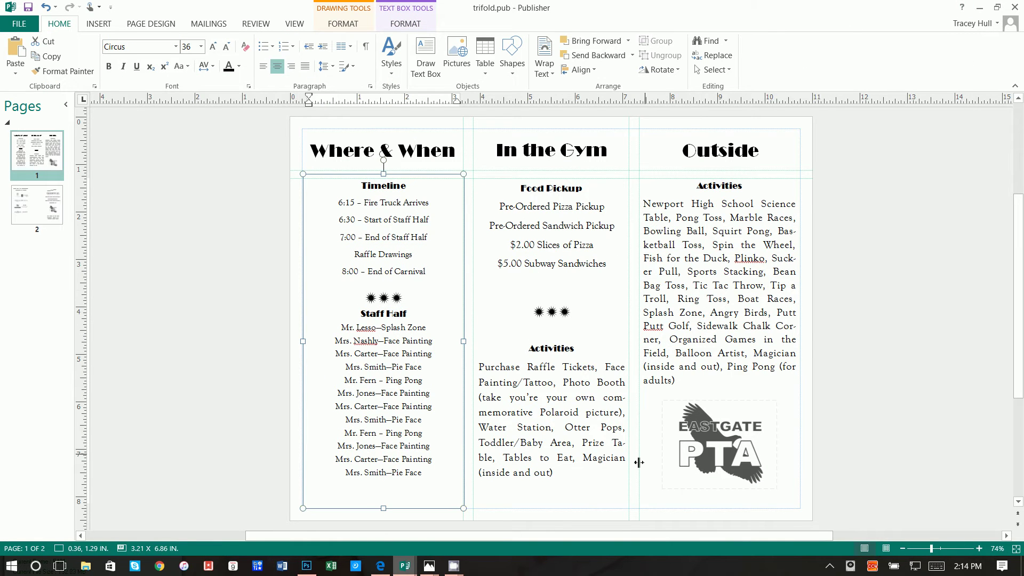
{"action": "mouse_move", "coordinate": [404, 569]}
{"action": "left_click", "coordinate": [451, 523]}
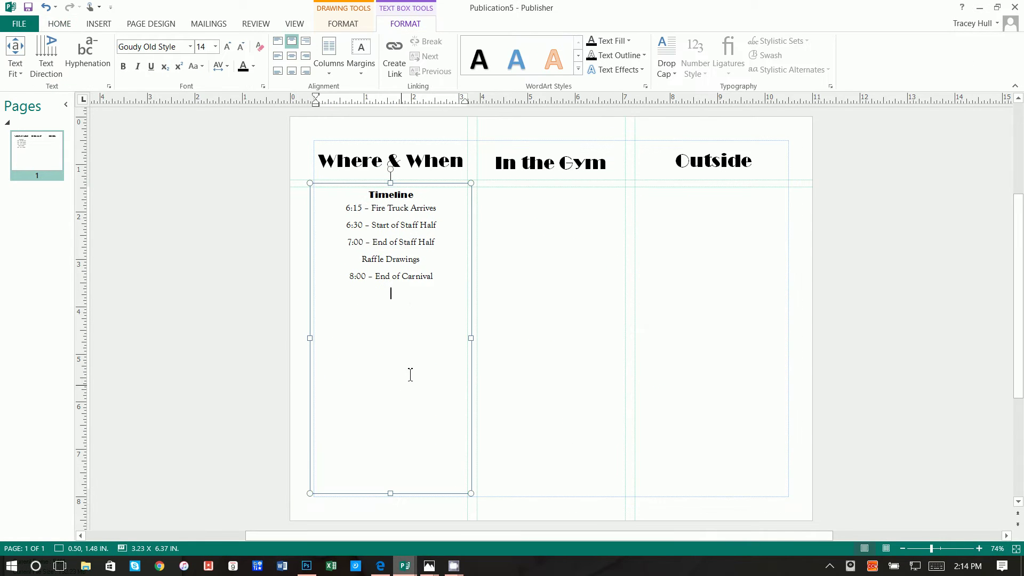
Insert three starburst symbols from the Circus font on the blank line below "8:00 – End of Carnival"
{"action": "left_click", "coordinate": [98, 25]}
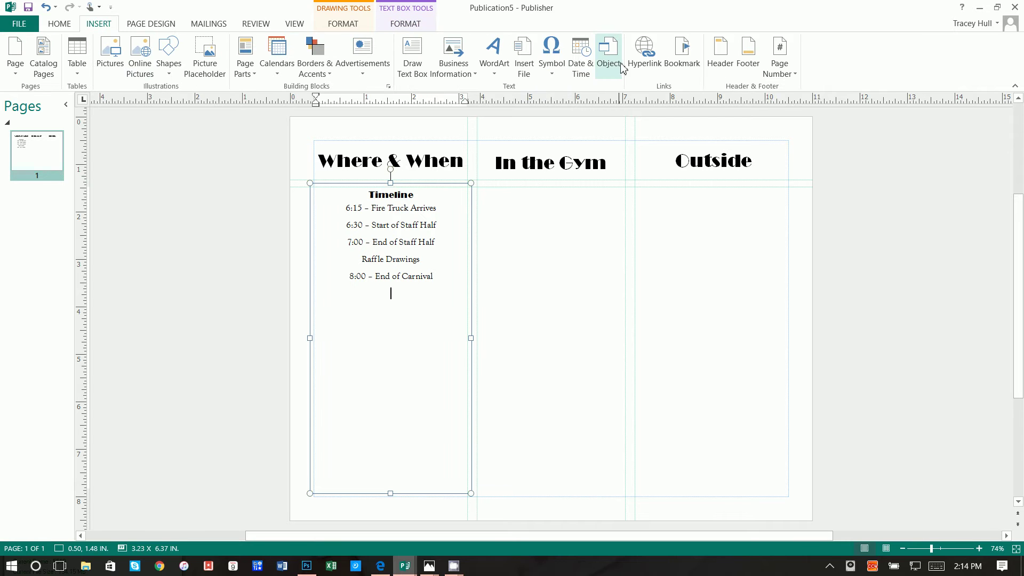
{"action": "left_click", "coordinate": [560, 64]}
{"action": "left_click", "coordinate": [569, 165]}
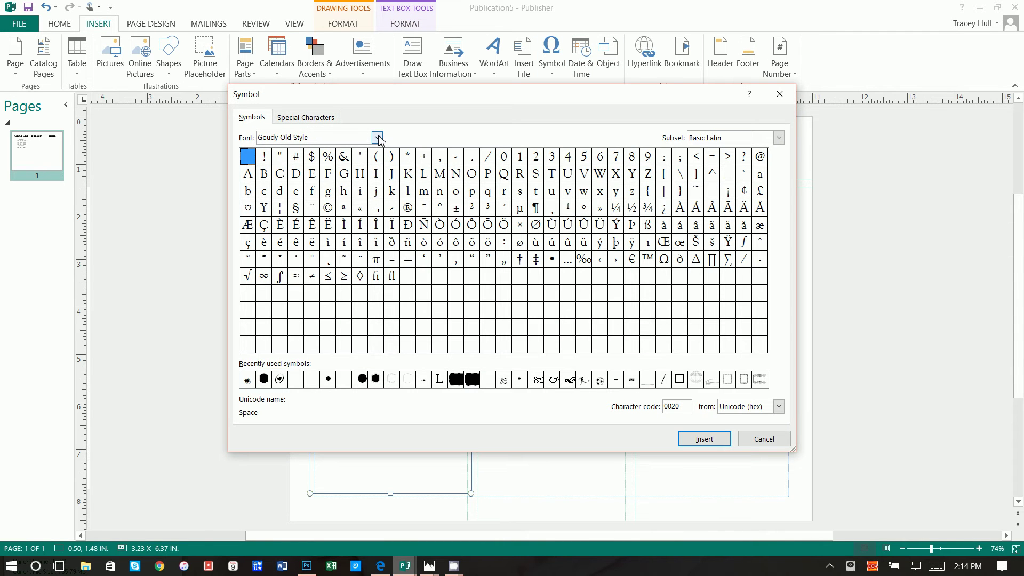
{"action": "left_click", "coordinate": [378, 138]}
{"action": "type", "text": "cir"}
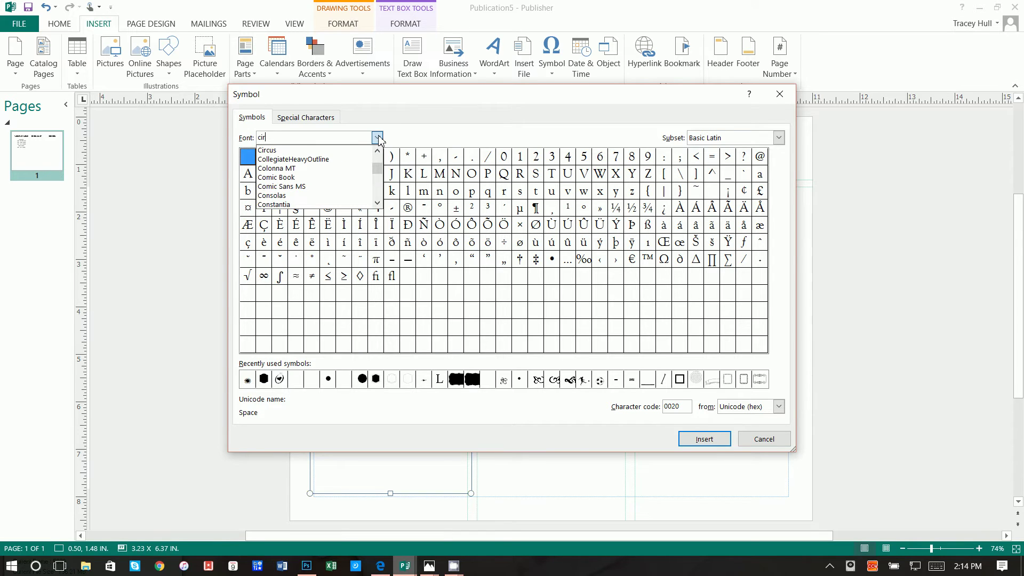
{"action": "key", "text": "Return"}
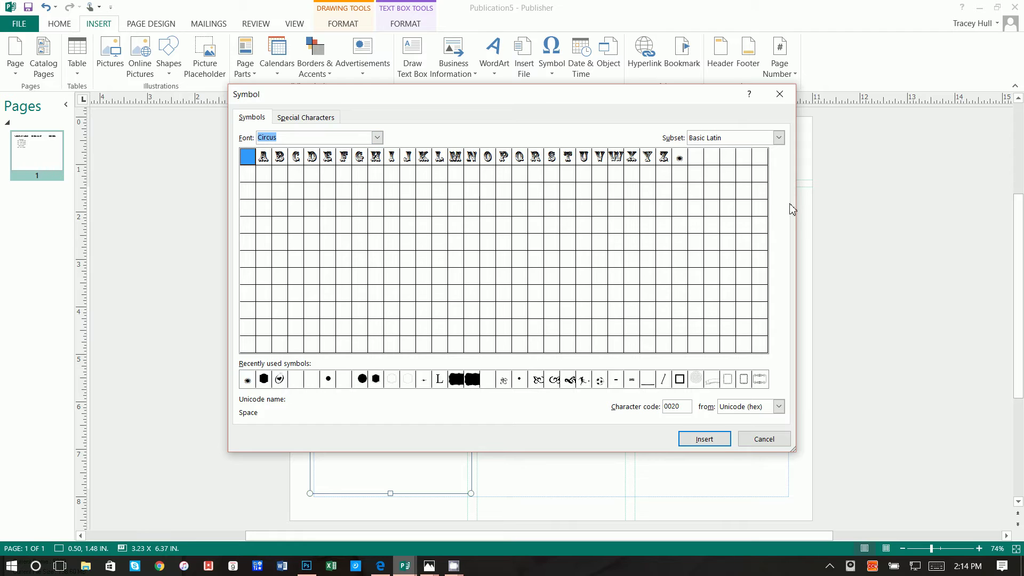
{"action": "left_click", "coordinate": [681, 158]}
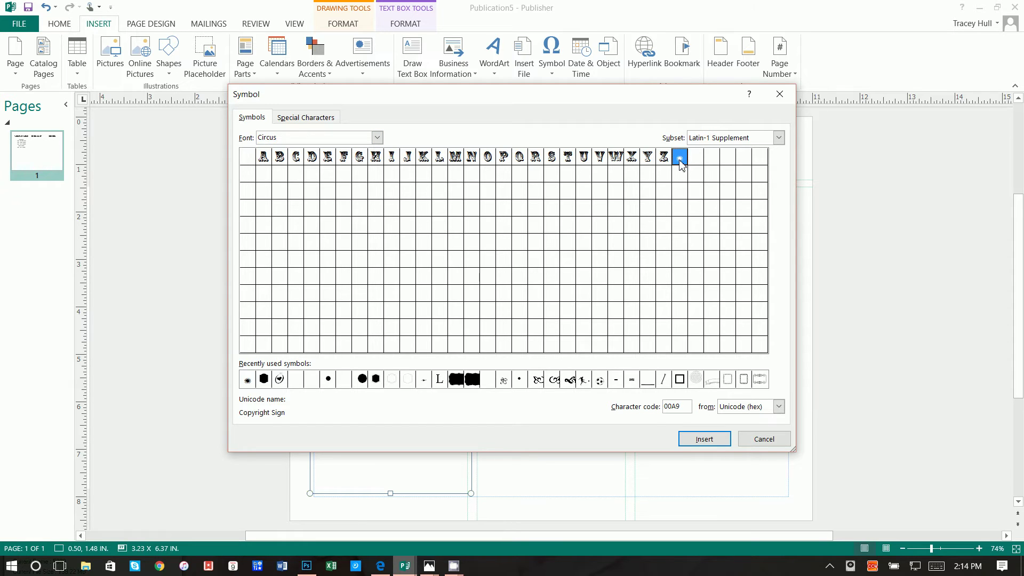
{"action": "double_click", "coordinate": [681, 158]}
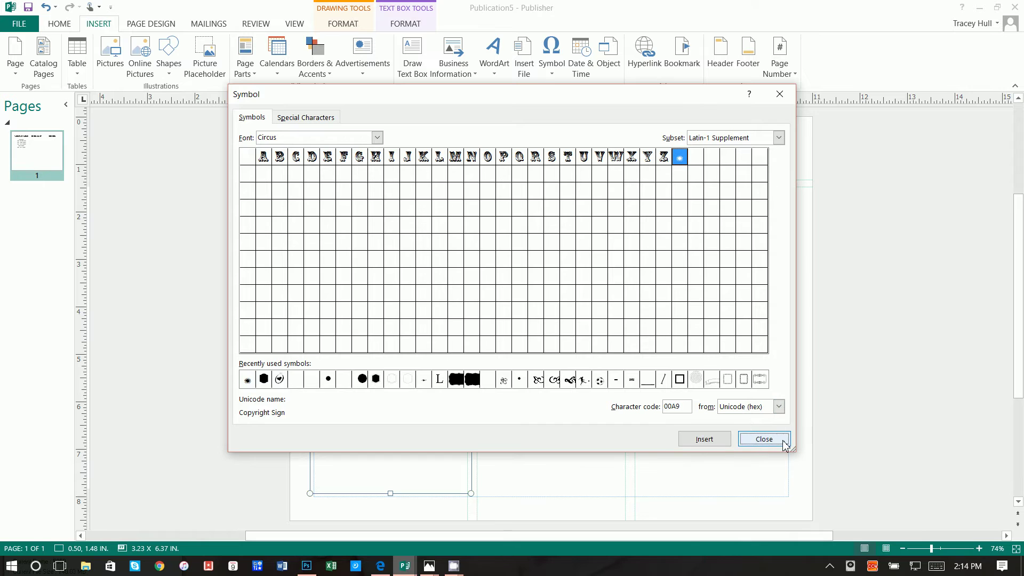
{"action": "left_click", "coordinate": [765, 439]}
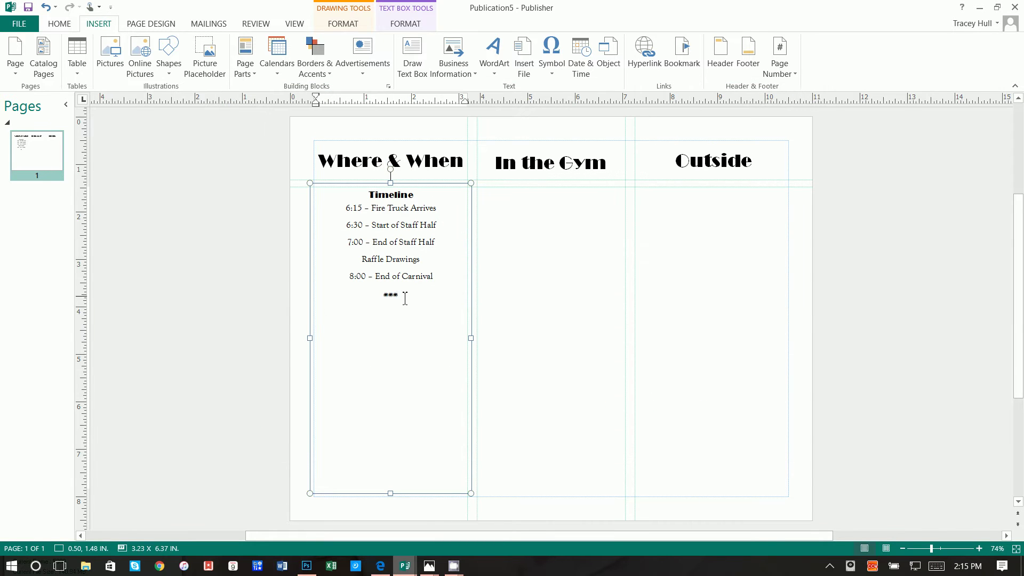
Set the font size of the three starburst symbols to 36
{"action": "left_click_drag", "start_coordinate": [405, 295], "coordinate": [381, 298]}
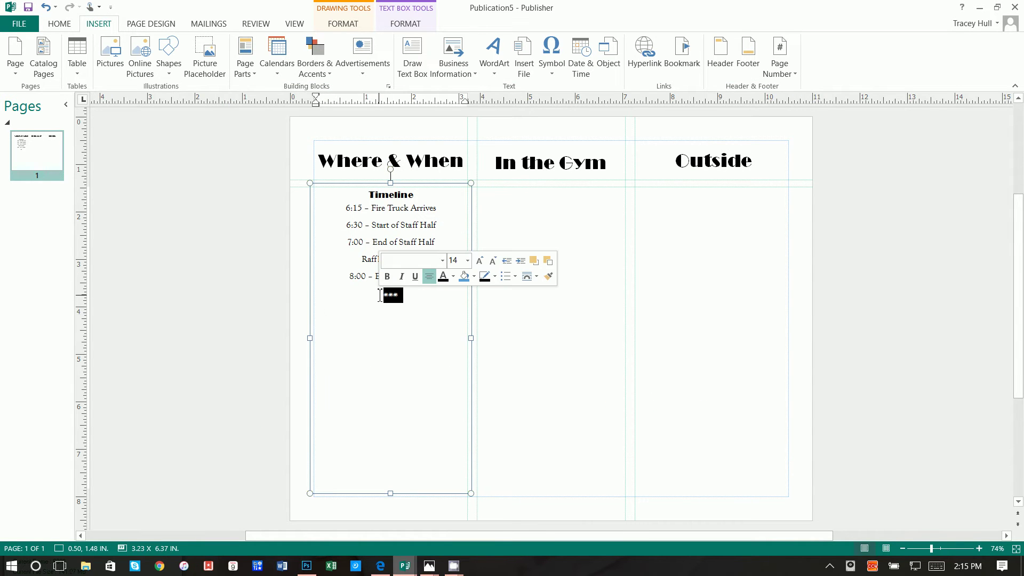
{"action": "left_click", "coordinate": [67, 24]}
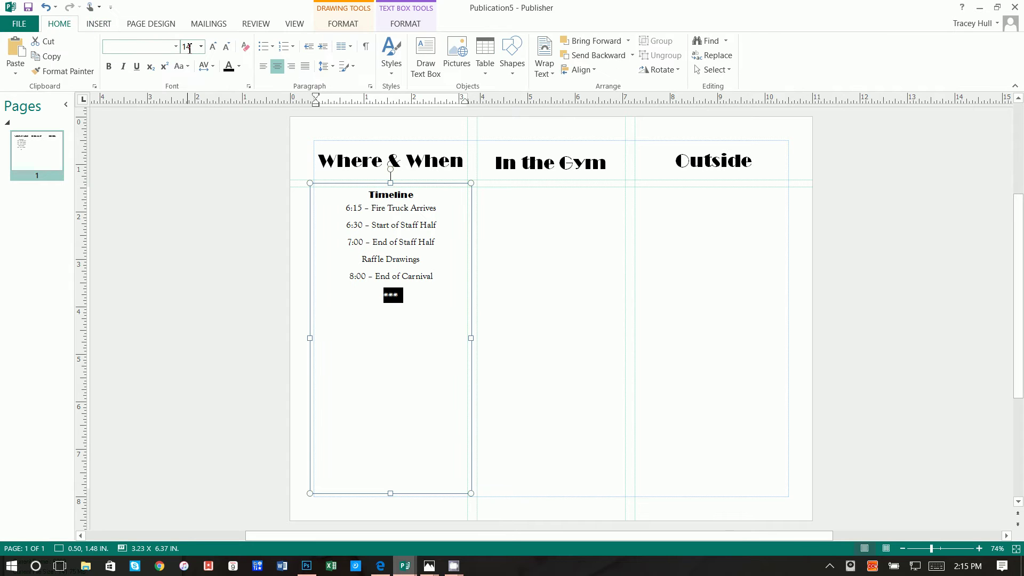
{"action": "left_click", "coordinate": [189, 47]}
{"action": "type", "text": "36"}
{"action": "key", "text": "Return"}
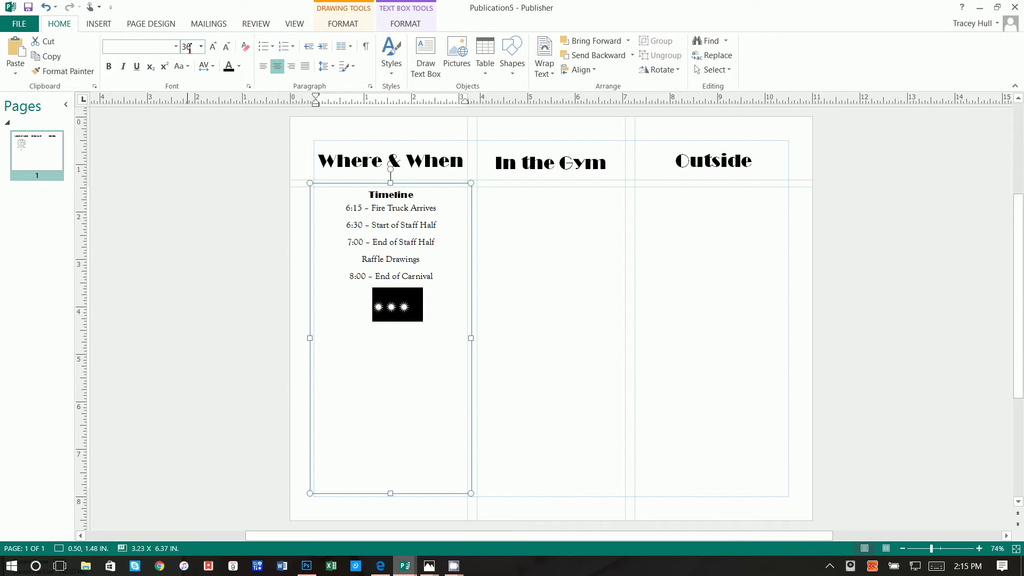
Set the spacing after the starburst divider's paragraph to 0 pt
{"action": "left_click", "coordinate": [331, 69]}
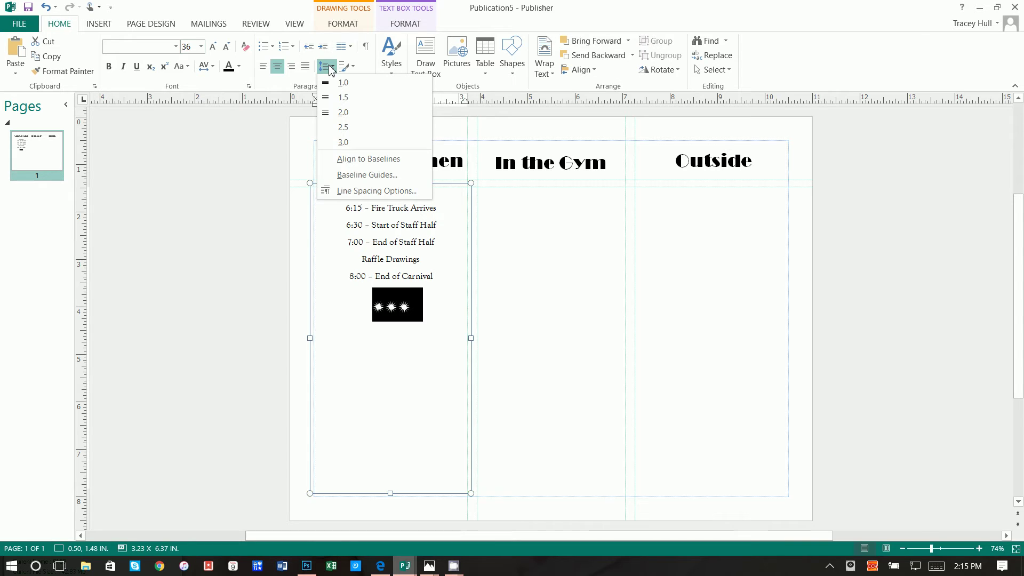
{"action": "left_click", "coordinate": [352, 190]}
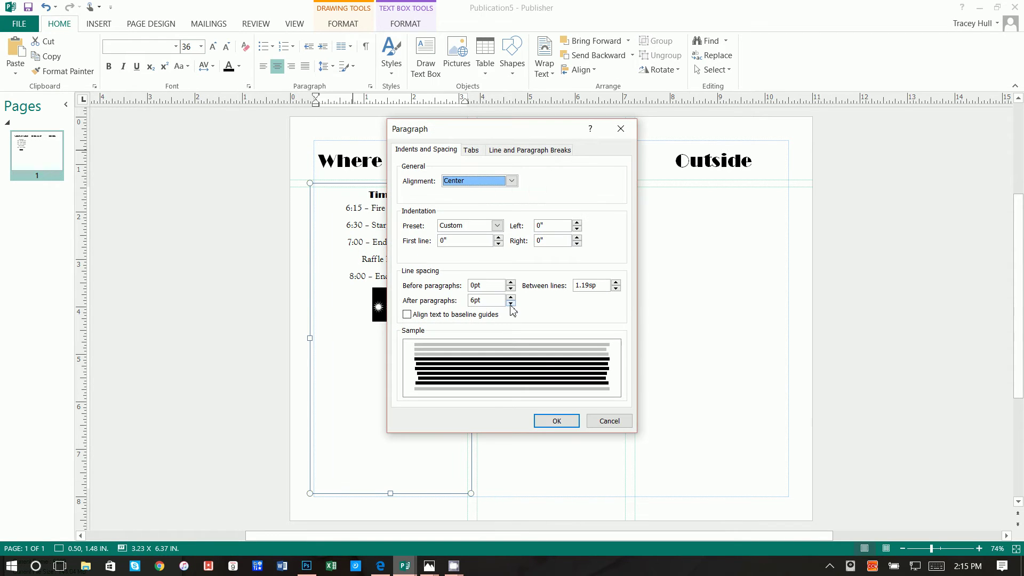
{"action": "left_click", "coordinate": [511, 303]}
{"action": "left_click", "coordinate": [510, 303]}
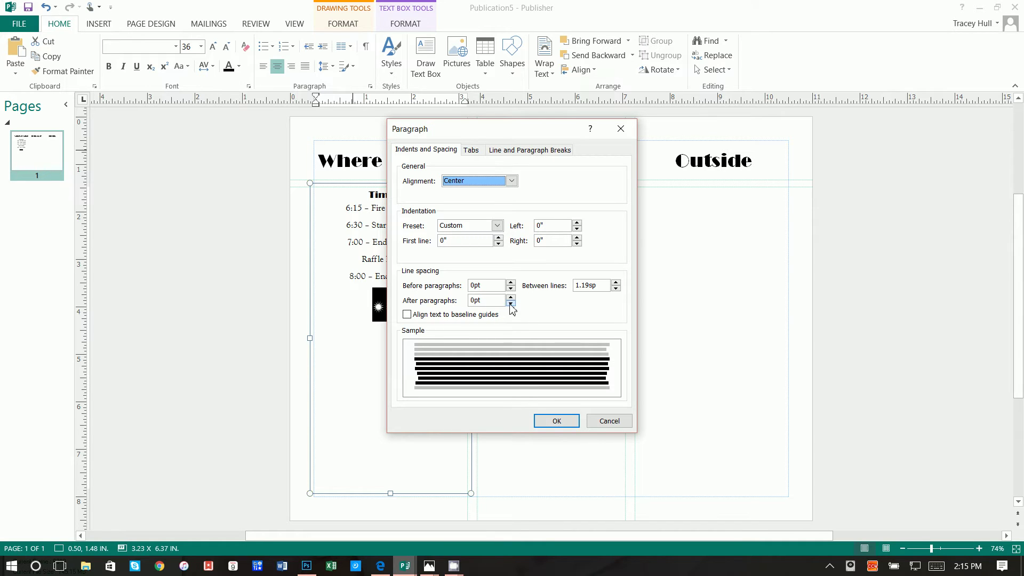
{"action": "left_click", "coordinate": [558, 422]}
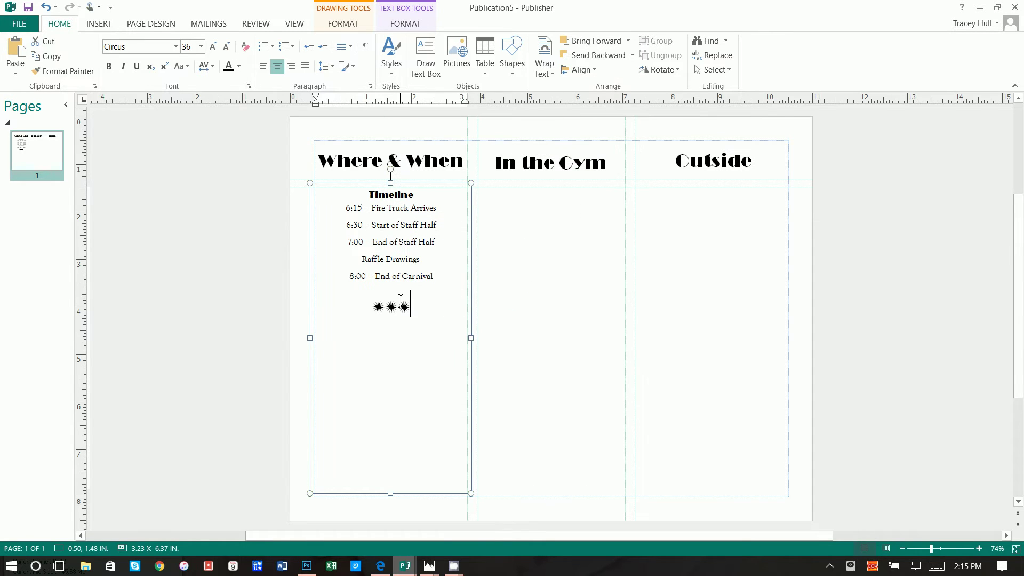
Try a between-lines spacing of 0.25sp on the starburst divider and undo it
{"action": "triple_click", "coordinate": [414, 300]}
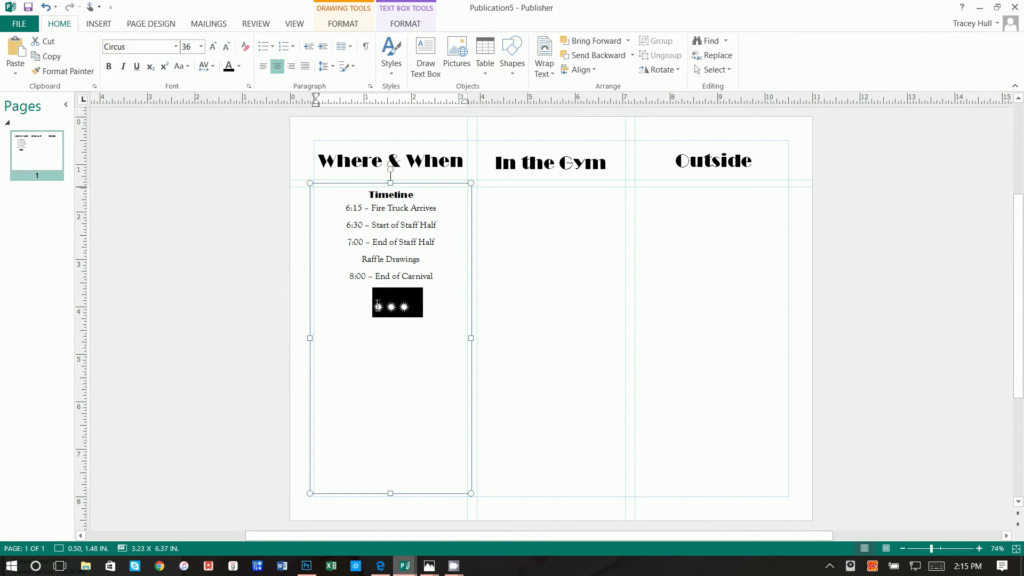
{"action": "left_click", "coordinate": [326, 66]}
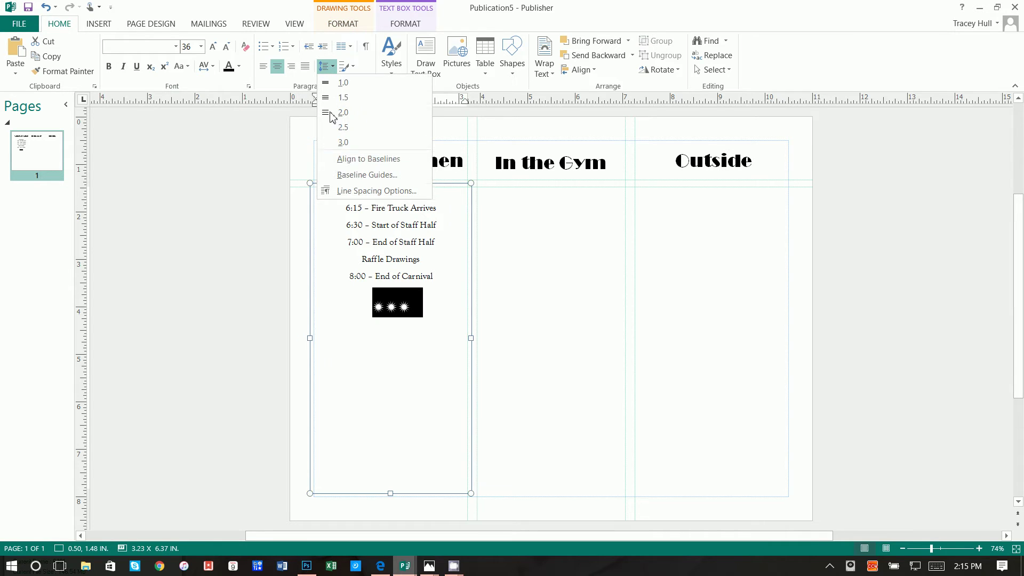
{"action": "left_click", "coordinate": [340, 191]}
{"action": "left_click", "coordinate": [617, 289]}
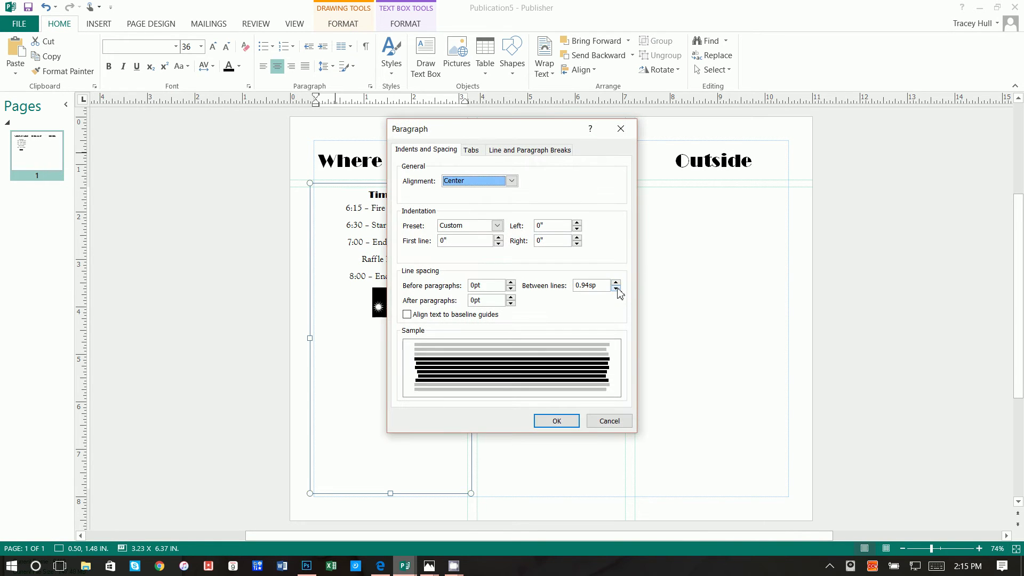
{"action": "left_click", "coordinate": [617, 289]}
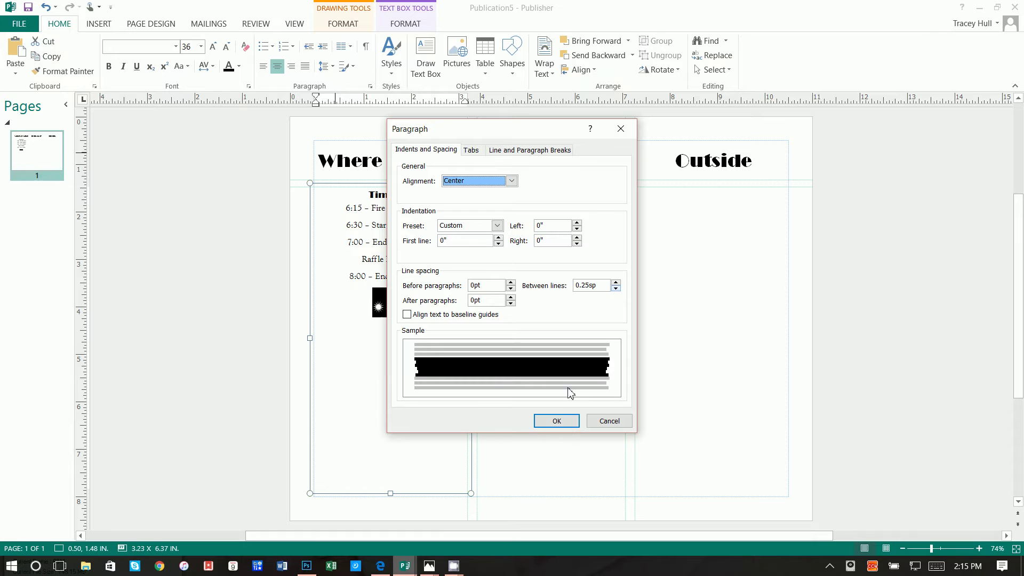
{"action": "left_click", "coordinate": [558, 421]}
{"action": "left_click", "coordinate": [421, 297]}
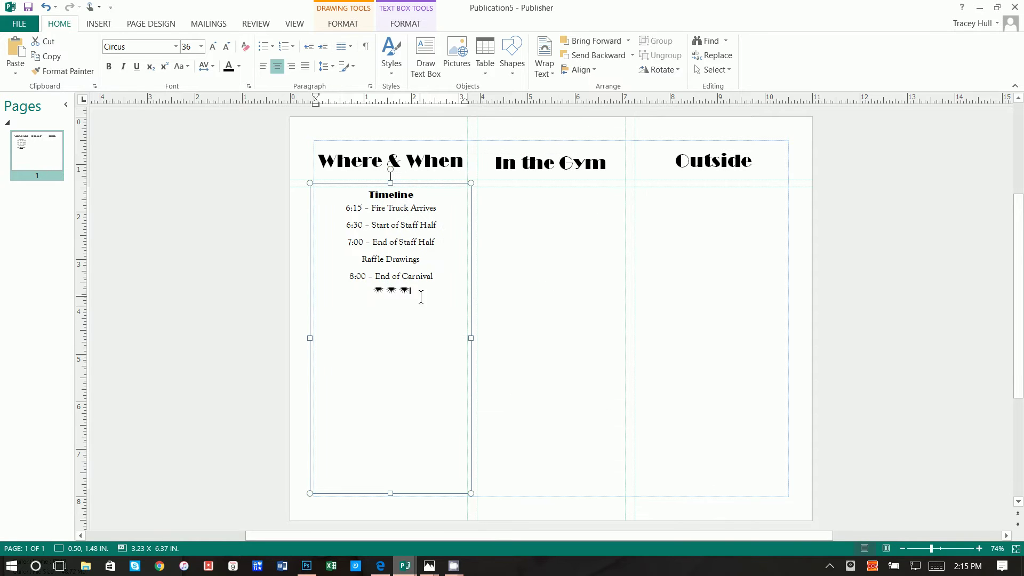
{"action": "left_click_drag", "start_coordinate": [415, 291], "coordinate": [372, 292]}
{"action": "left_click", "coordinate": [46, 7]}
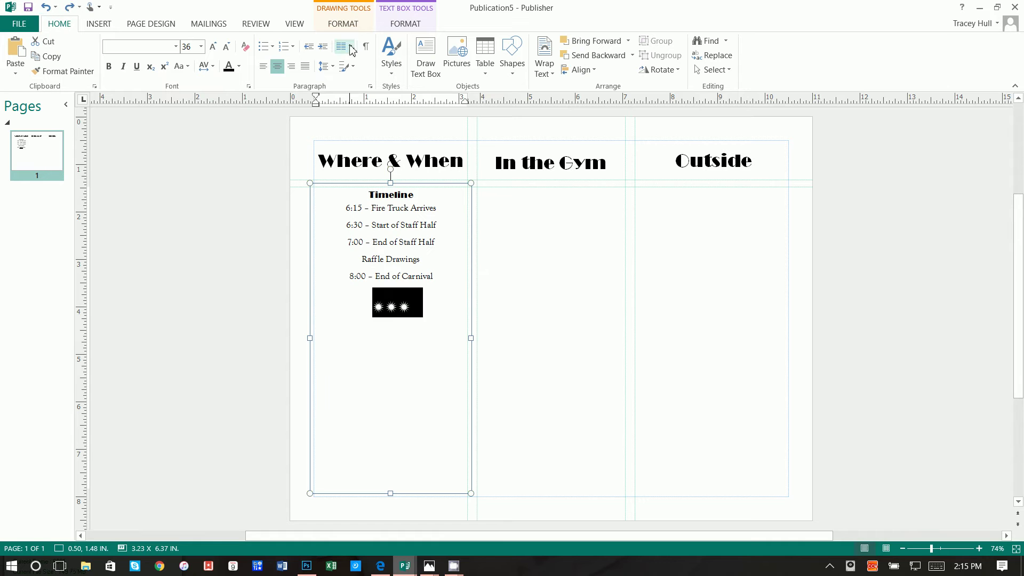
Set the starburst divider's between-lines spacing to 0.69sp
{"action": "left_click", "coordinate": [333, 67]}
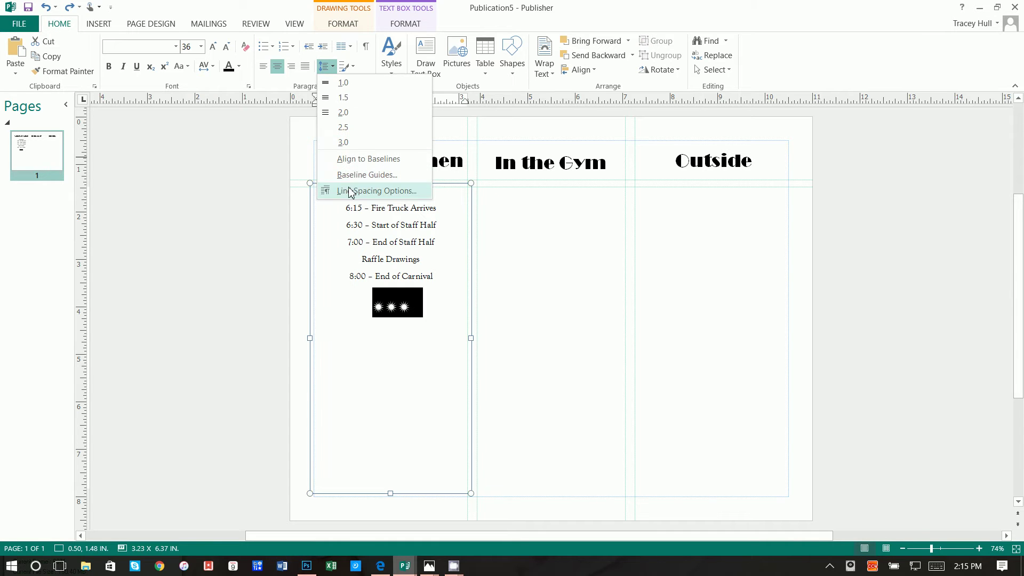
{"action": "left_click", "coordinate": [352, 190]}
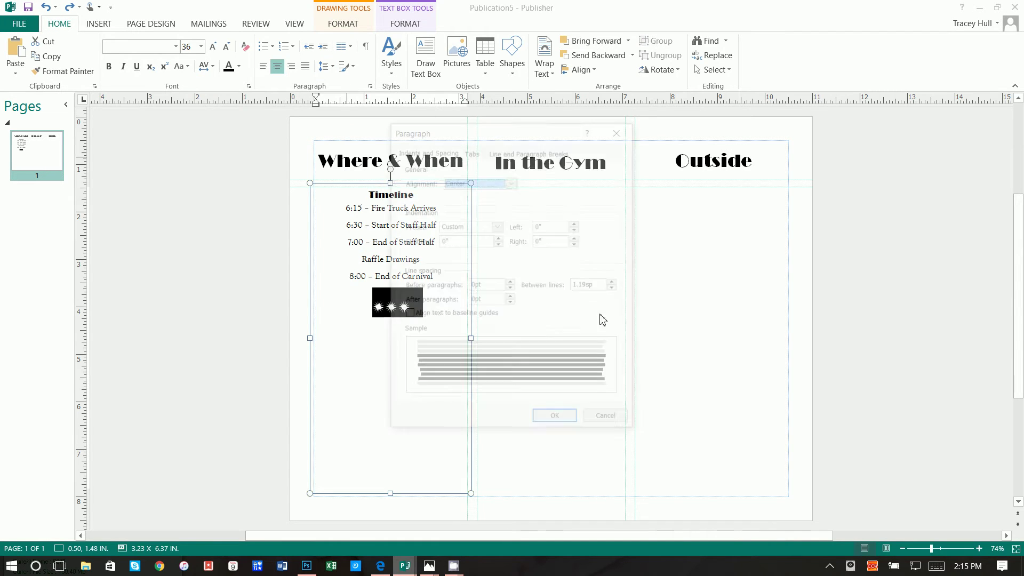
{"action": "left_click", "coordinate": [616, 289]}
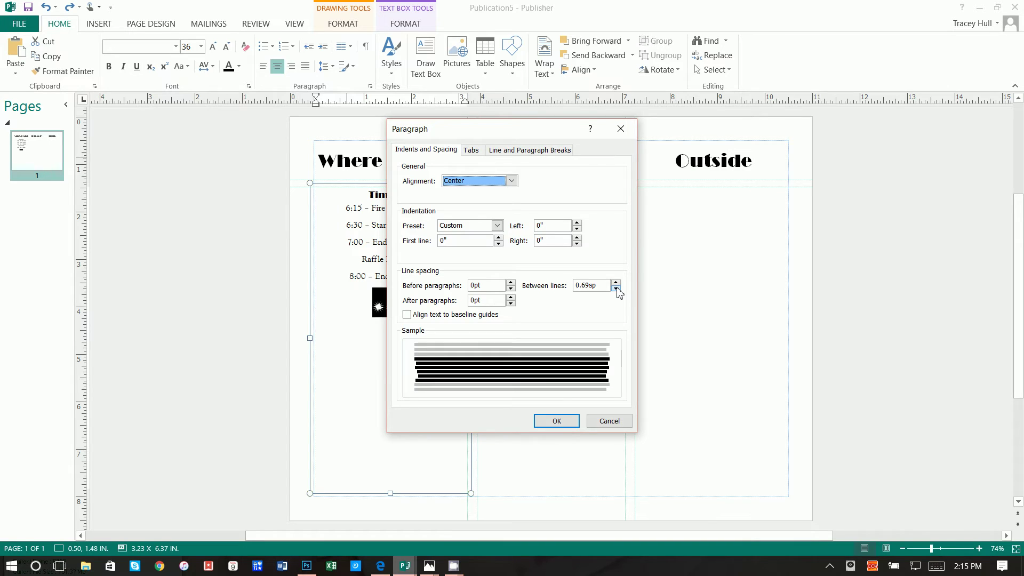
{"action": "left_click", "coordinate": [556, 421]}
{"action": "left_click", "coordinate": [432, 298]}
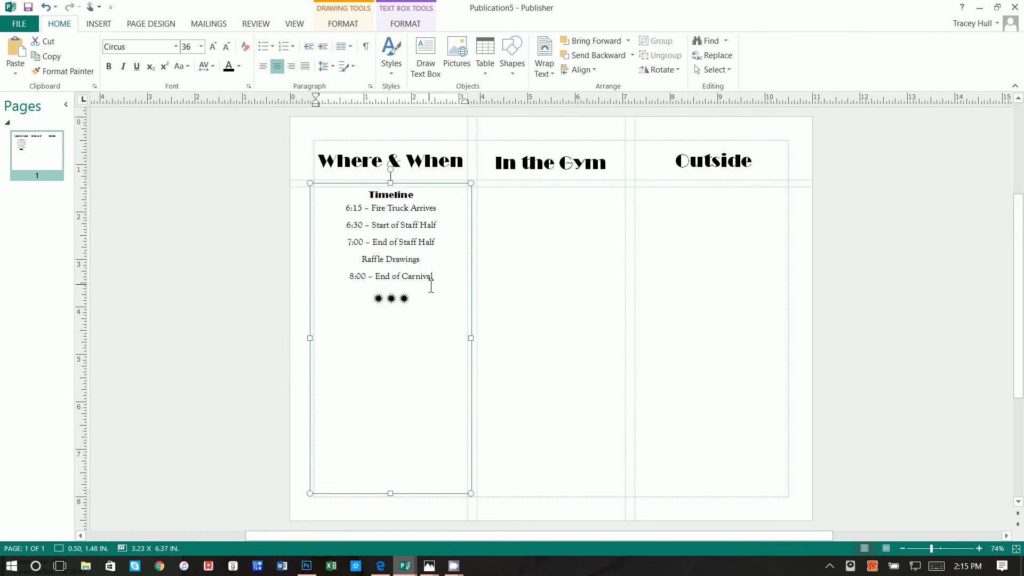
Review the starburst divider's line spacing settings without changing them
{"action": "left_click_drag", "start_coordinate": [416, 300], "coordinate": [372, 299]}
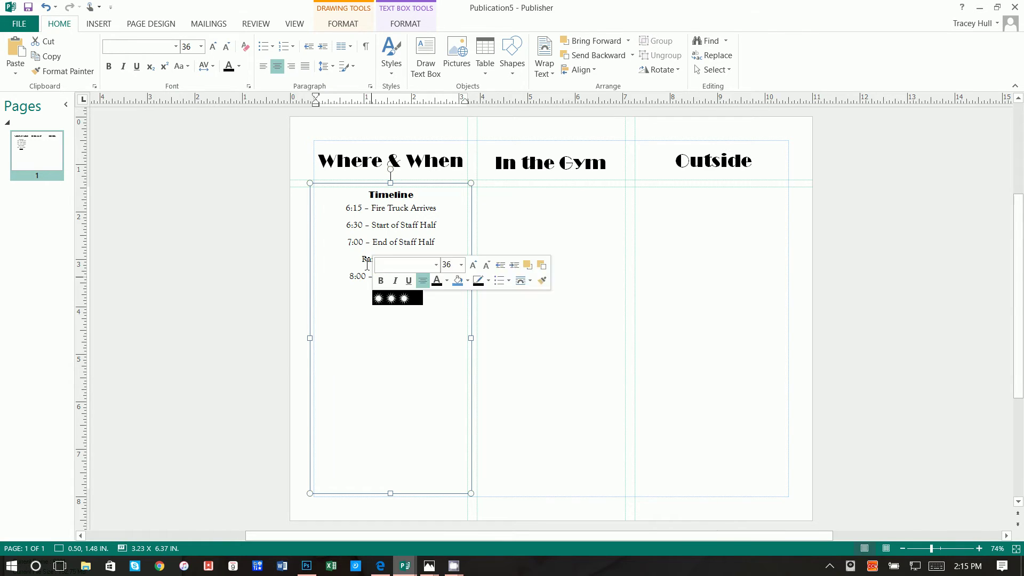
{"action": "left_click", "coordinate": [326, 68]}
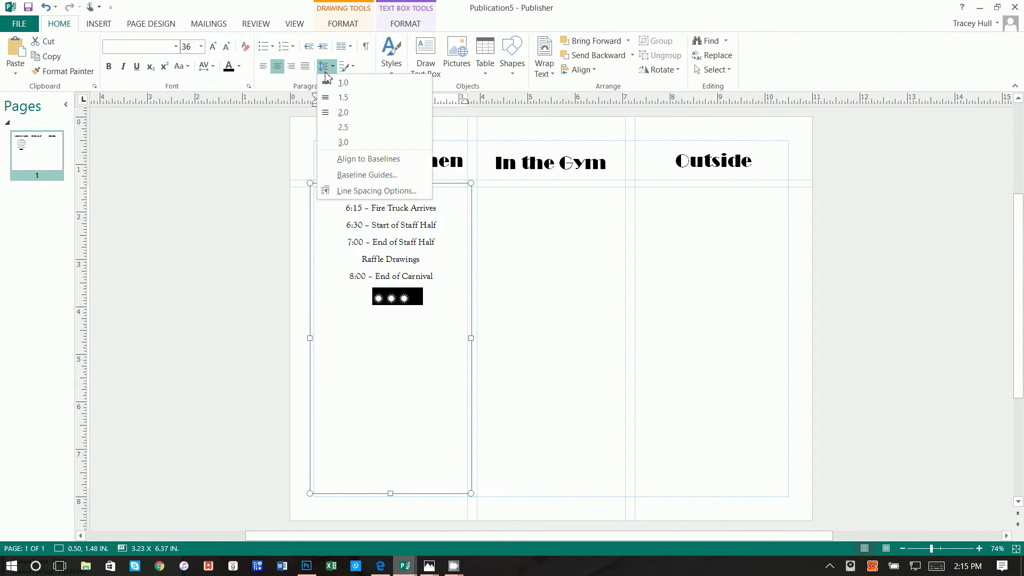
{"action": "left_click", "coordinate": [355, 192]}
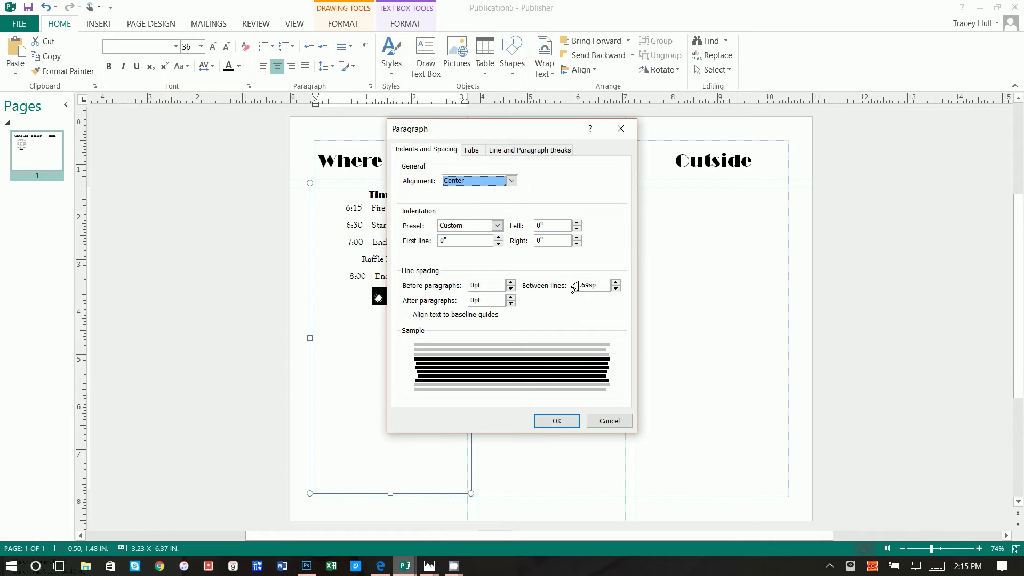
{"action": "left_click", "coordinate": [609, 420]}
Add the subheading "Staff Half" in Broadway on a new line below the starburst divider
{"action": "left_click", "coordinate": [440, 300]}
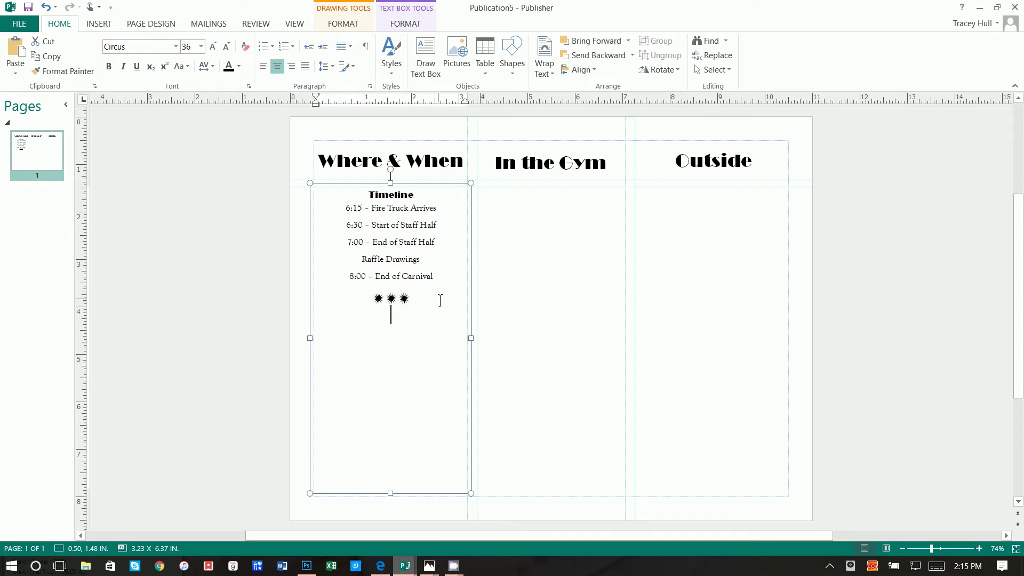
{"action": "key", "text": "Return"}
{"action": "type", "text": "Staff"}
{"action": "left_click_drag", "start_coordinate": [446, 319], "coordinate": [316, 315]}
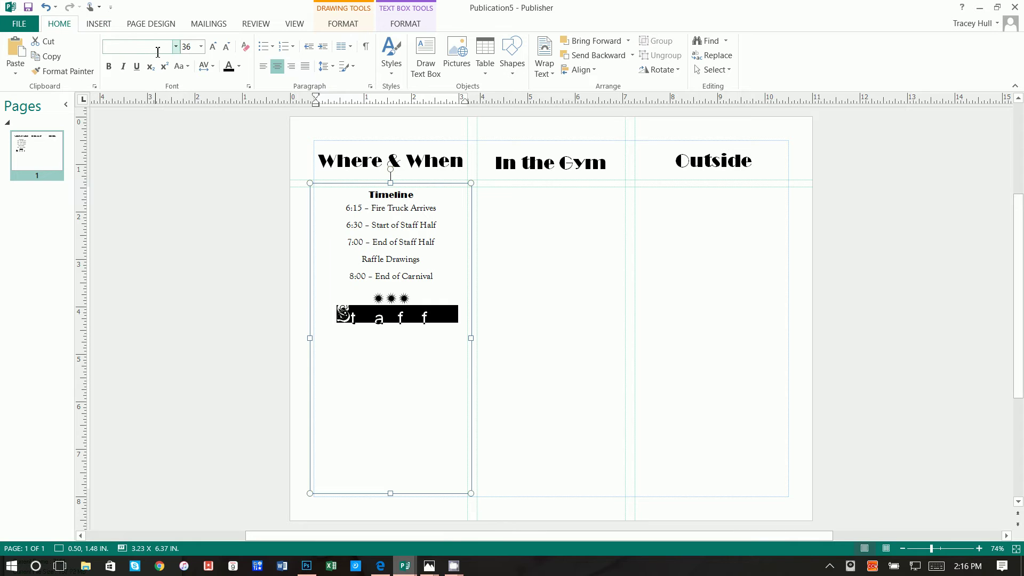
{"action": "left_click", "coordinate": [158, 52]}
{"action": "type", "text": "Broadway"}
{"action": "key", "text": "Return"}
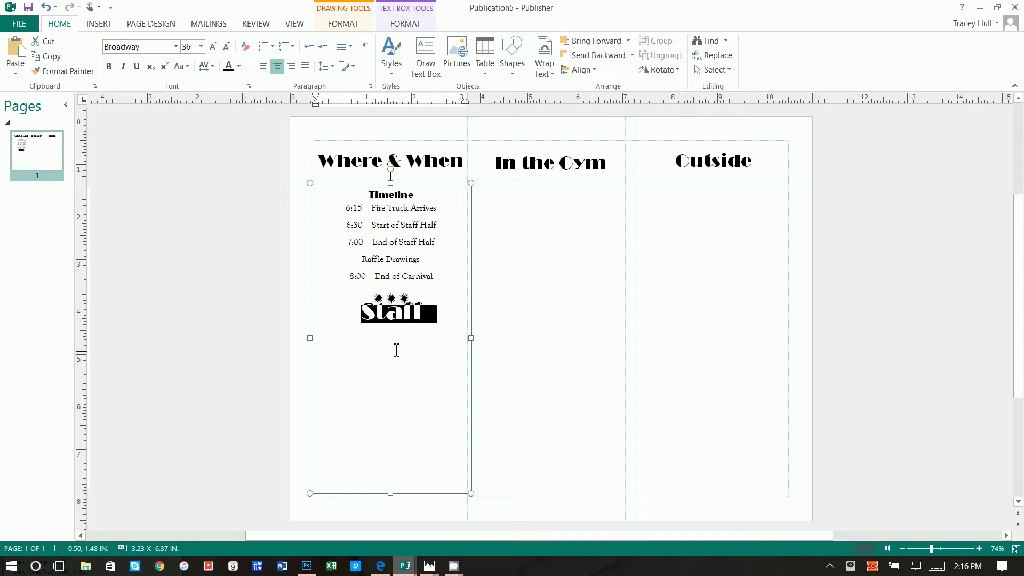
{"action": "left_click", "coordinate": [420, 331]}
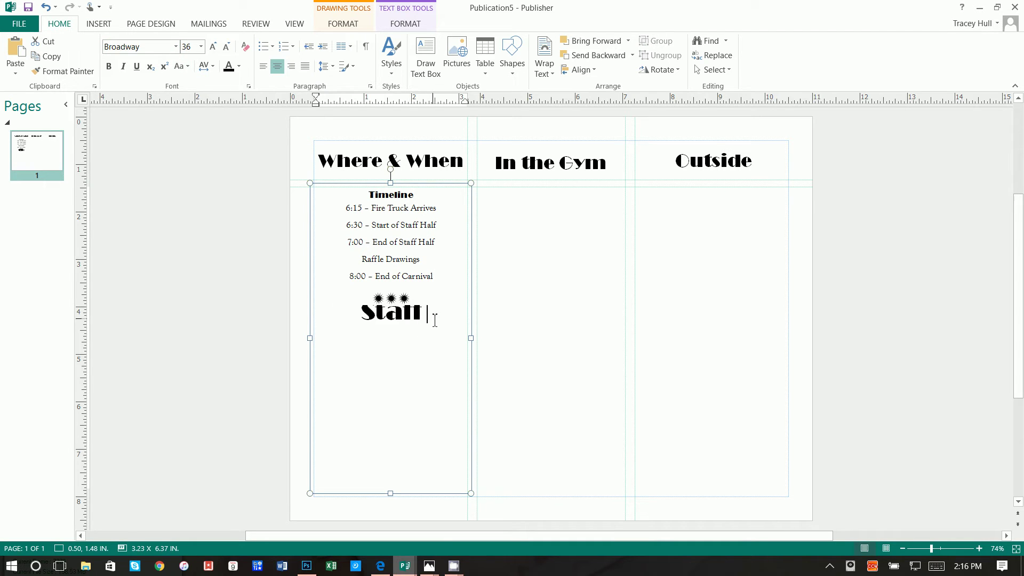
{"action": "type", "text": "Half"}
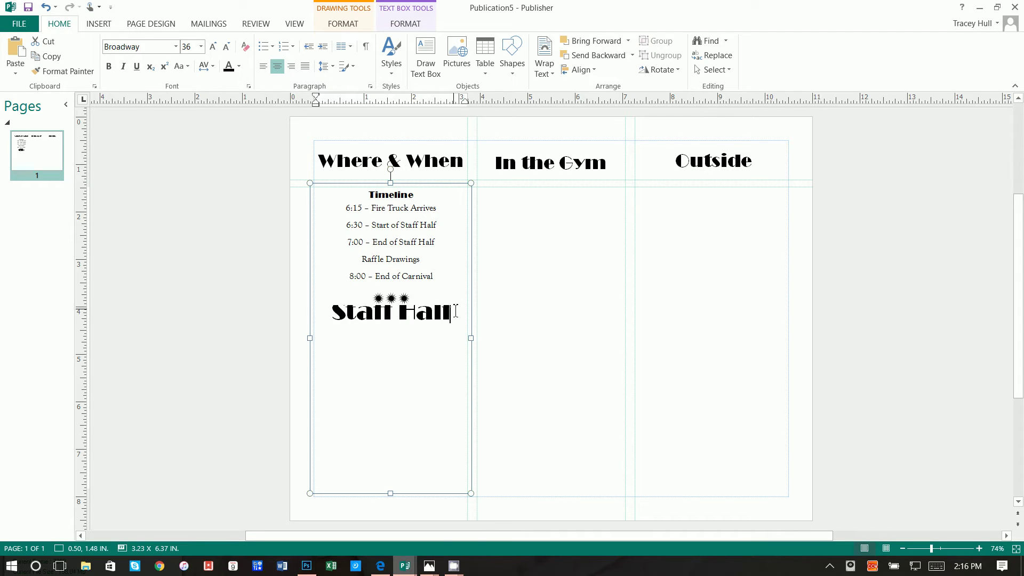
Set the font size of the "Staff Half" subheading to 14
{"action": "left_click_drag", "start_coordinate": [456, 311], "coordinate": [339, 313]}
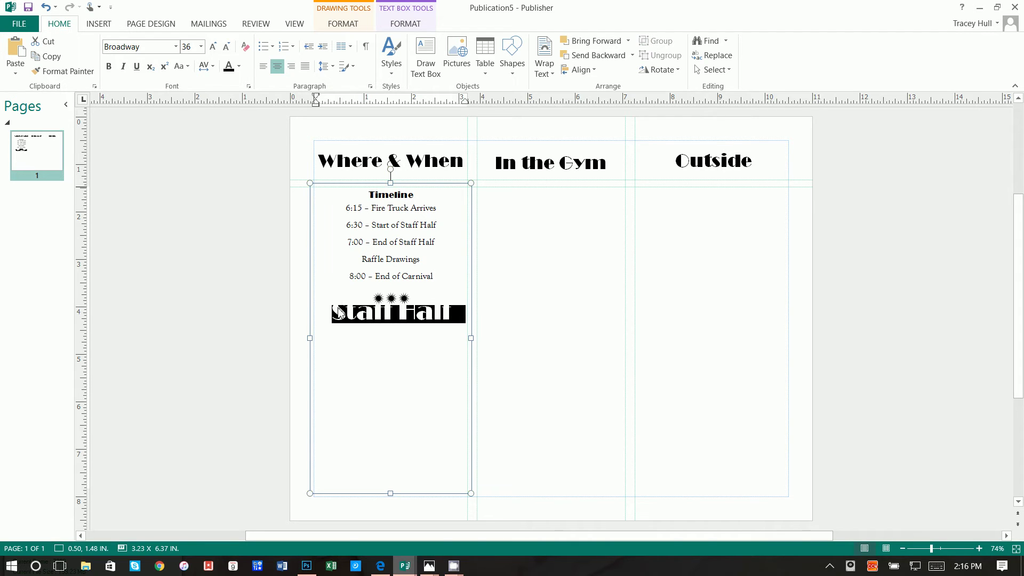
{"action": "left_click", "coordinate": [189, 49]}
{"action": "type", "text": "14"}
{"action": "key", "text": "Return"}
Set the between-lines spacing of the "Staff Half" subheading to 1.19sp
{"action": "left_click", "coordinate": [326, 65]}
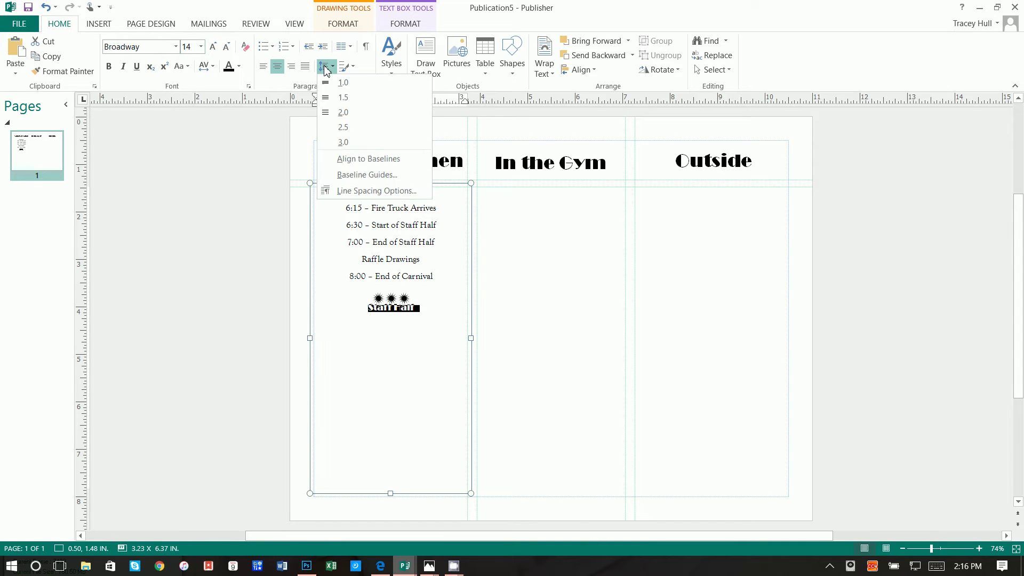
{"action": "left_click", "coordinate": [333, 191]}
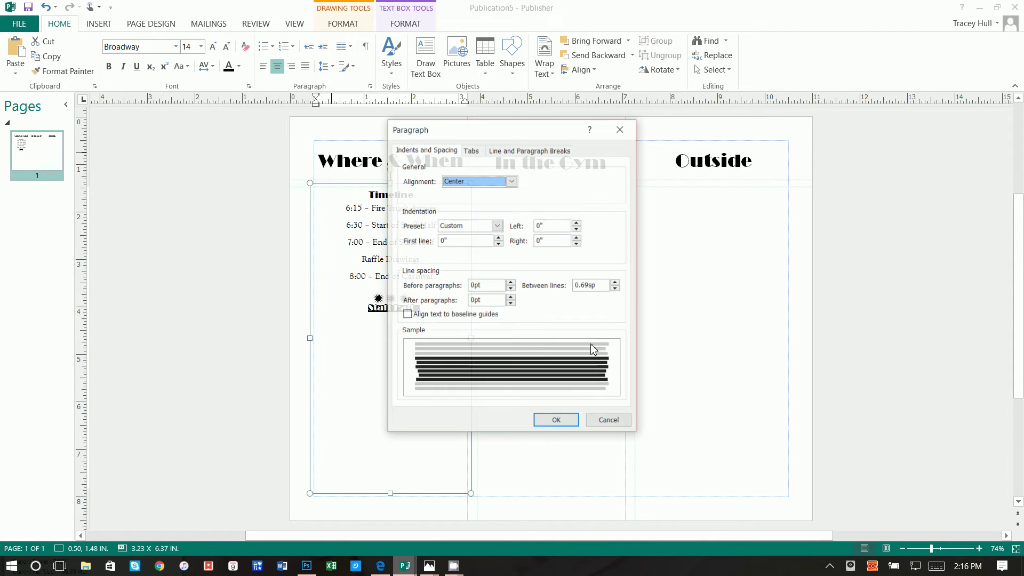
{"action": "left_click", "coordinate": [617, 283]}
{"action": "left_click", "coordinate": [616, 284]}
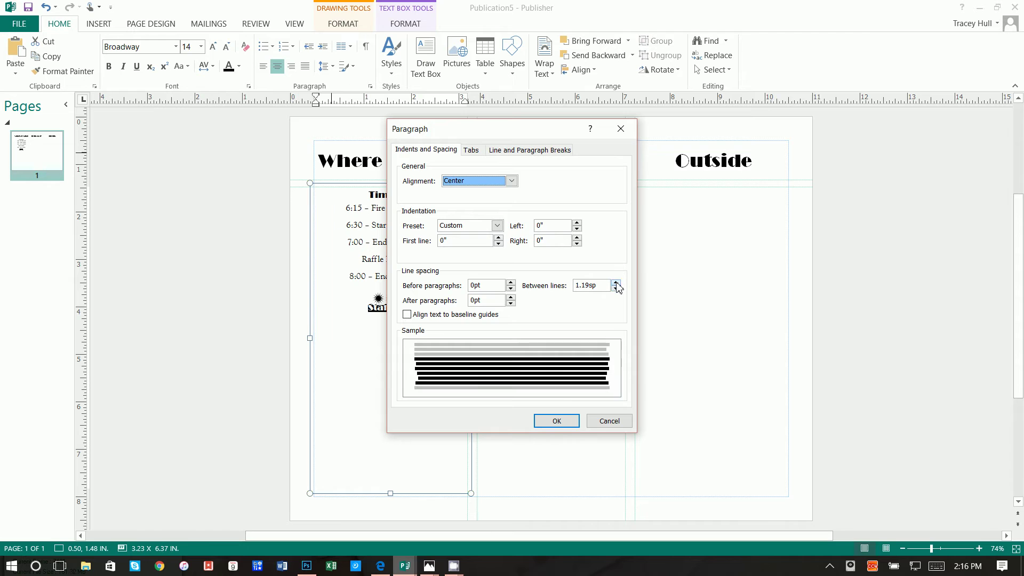
{"action": "left_click", "coordinate": [616, 284]}
{"action": "left_click", "coordinate": [556, 421]}
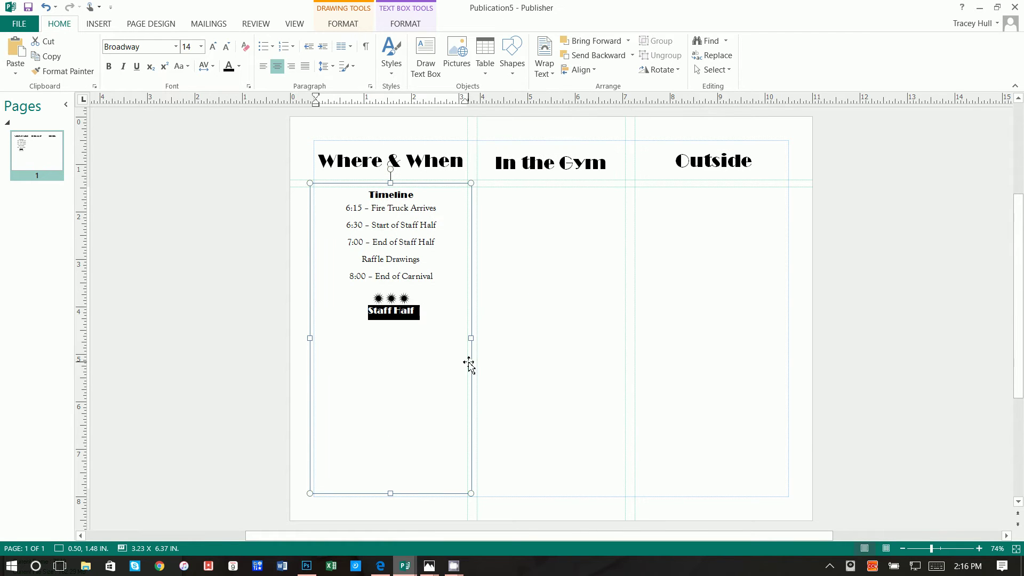
Insert a blank line between the starburst divider and the "Staff Half" subheading and set its font size to 14
{"action": "triple_click", "coordinate": [415, 314]}
{"action": "left_click", "coordinate": [421, 300]}
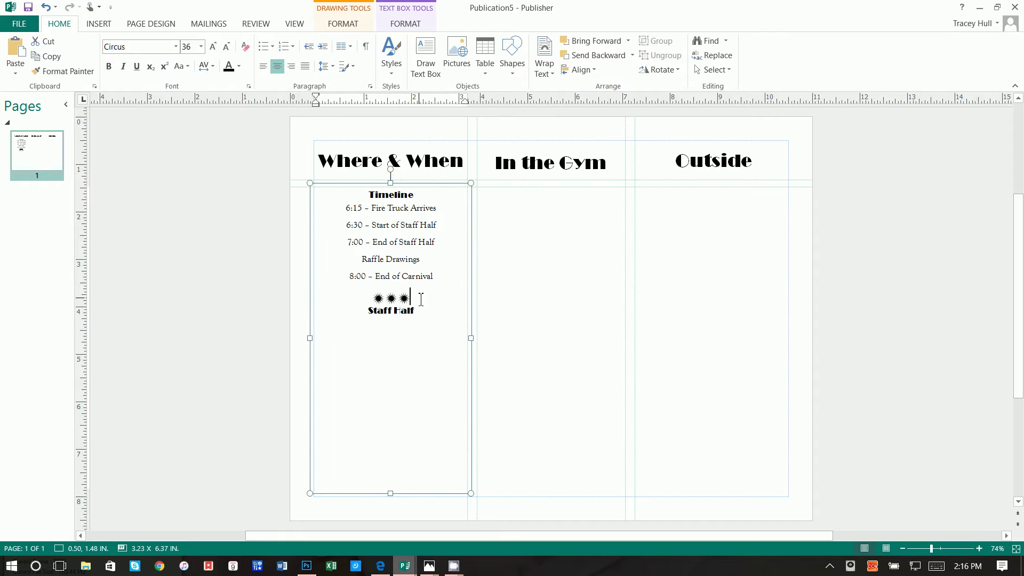
{"action": "key", "text": "Return"}
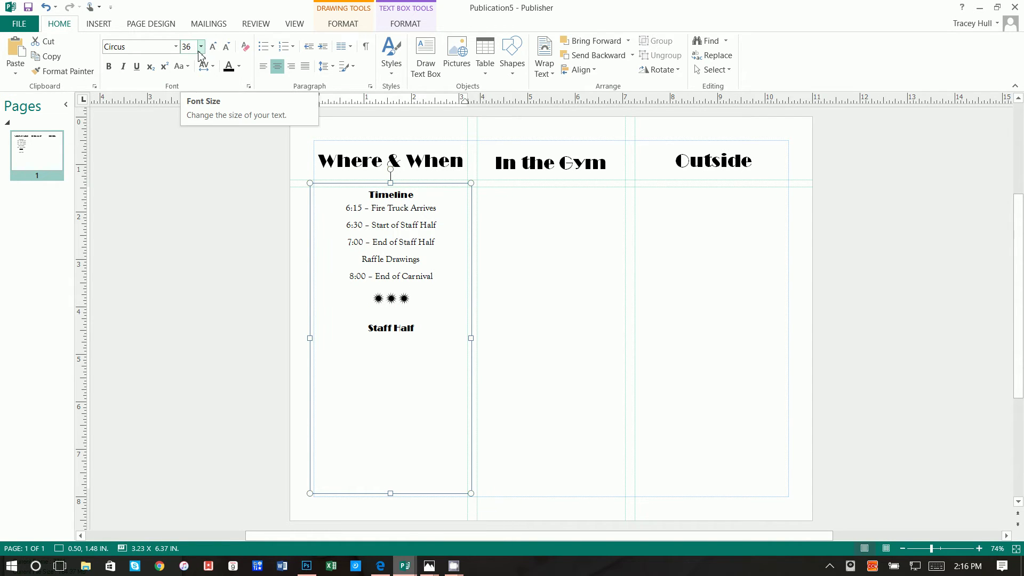
{"action": "left_click", "coordinate": [201, 48]}
{"action": "left_click", "coordinate": [199, 51]}
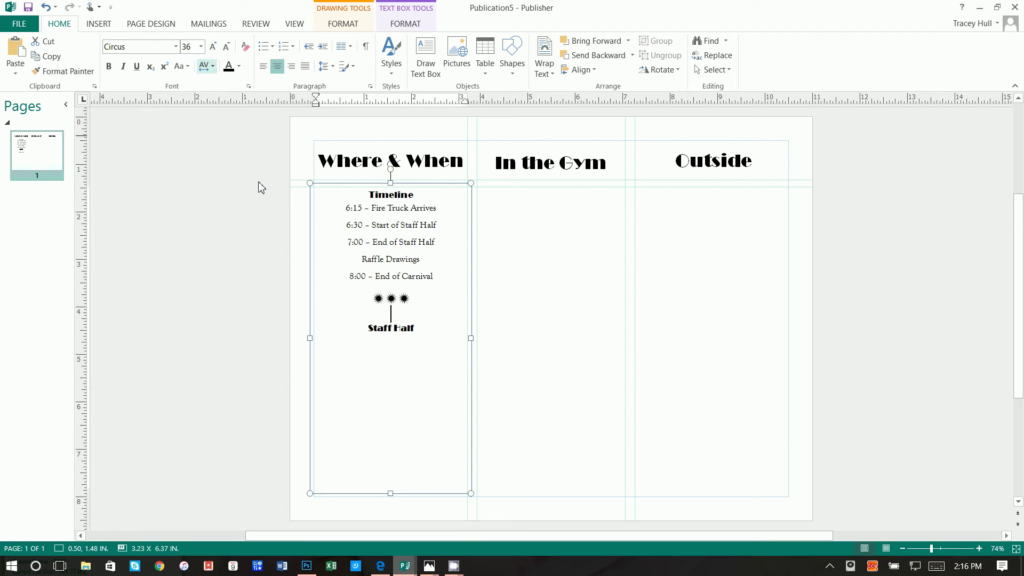
{"action": "left_click", "coordinate": [402, 333]}
{"action": "left_click", "coordinate": [402, 299]}
{"action": "left_click", "coordinate": [201, 47]}
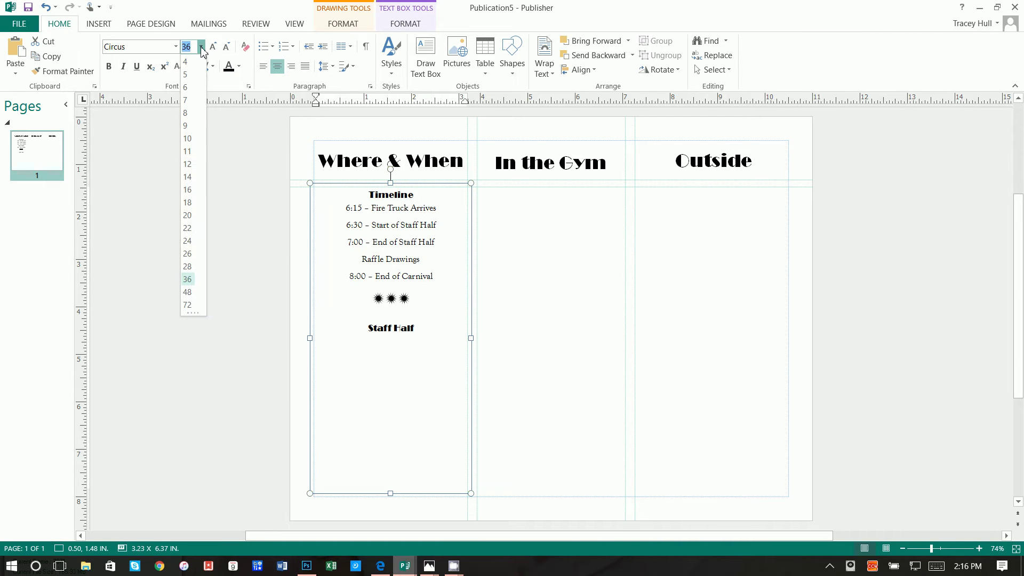
{"action": "left_click", "coordinate": [188, 177]}
{"action": "left_click", "coordinate": [433, 321]}
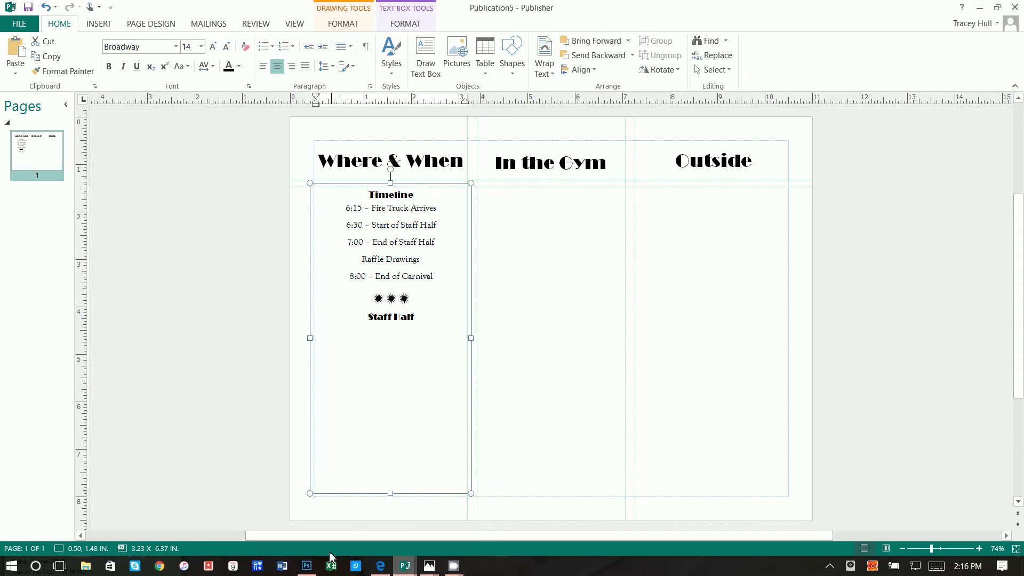
Copy the staff activity list from trifold.pub and paste it below the "Staff Half" subheading in Publication5
{"action": "left_click", "coordinate": [405, 567]}
{"action": "left_click", "coordinate": [332, 512]}
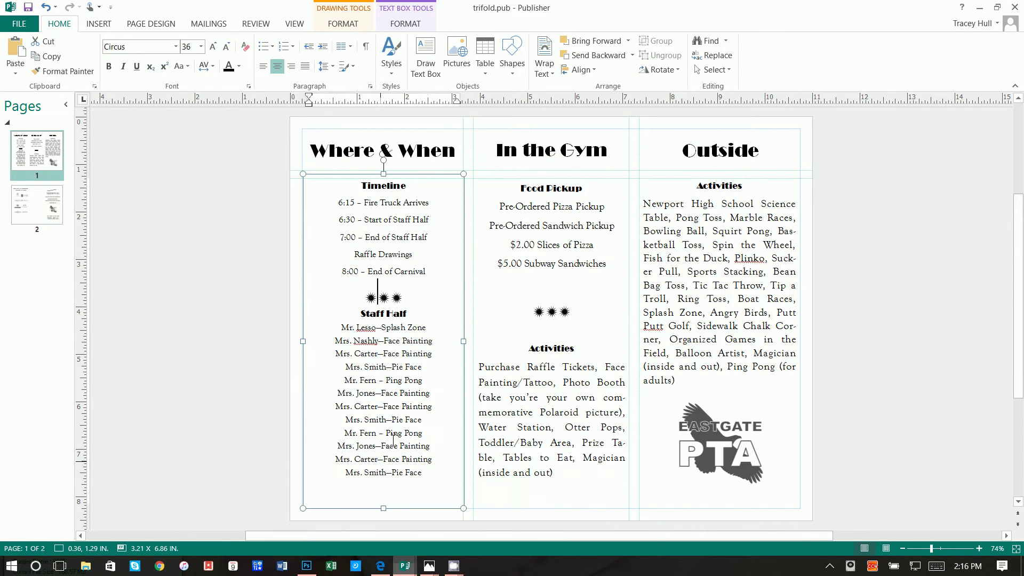
{"action": "left_click_drag", "start_coordinate": [425, 473], "coordinate": [305, 336]}
{"action": "right_click", "coordinate": [365, 354]}
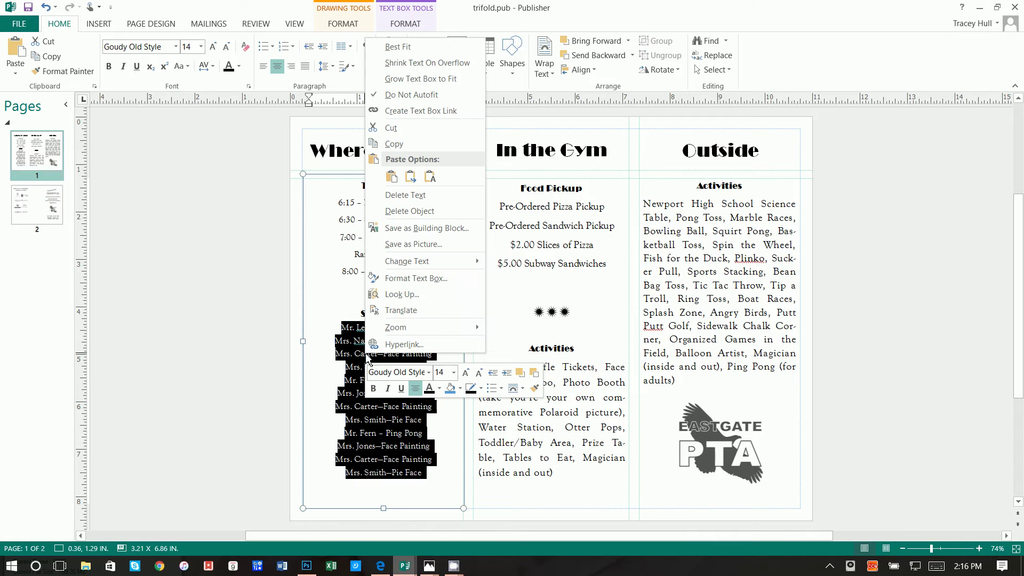
{"action": "left_click", "coordinate": [415, 148]}
{"action": "left_click", "coordinate": [411, 567]}
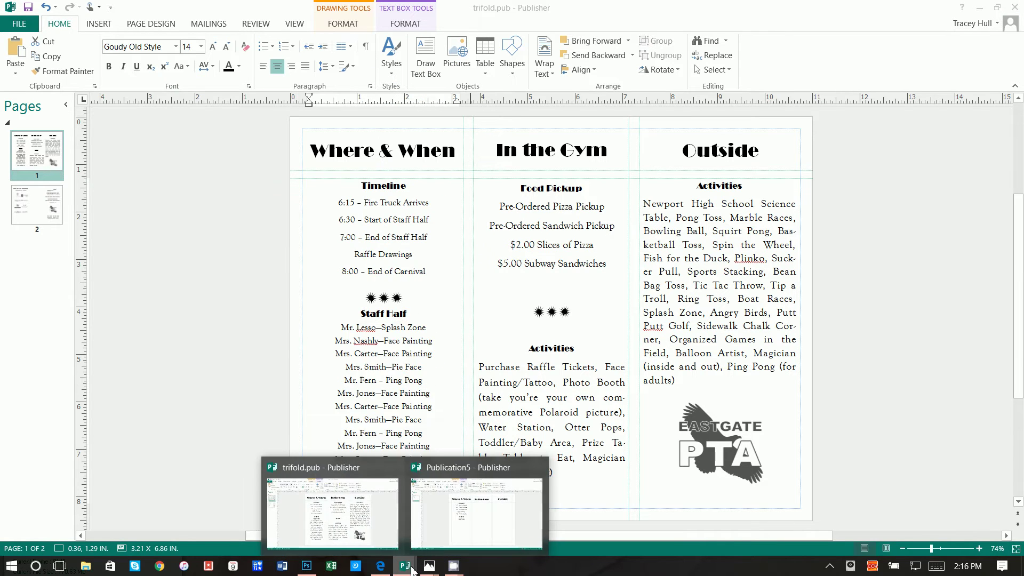
{"action": "left_click", "coordinate": [436, 465]}
{"action": "right_click", "coordinate": [394, 340]}
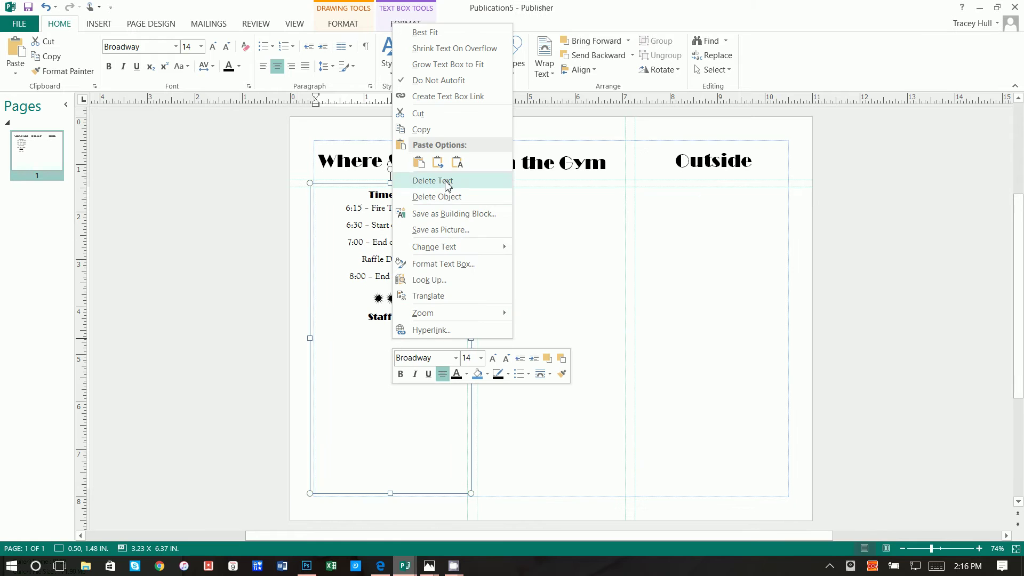
{"action": "left_click", "coordinate": [419, 163]}
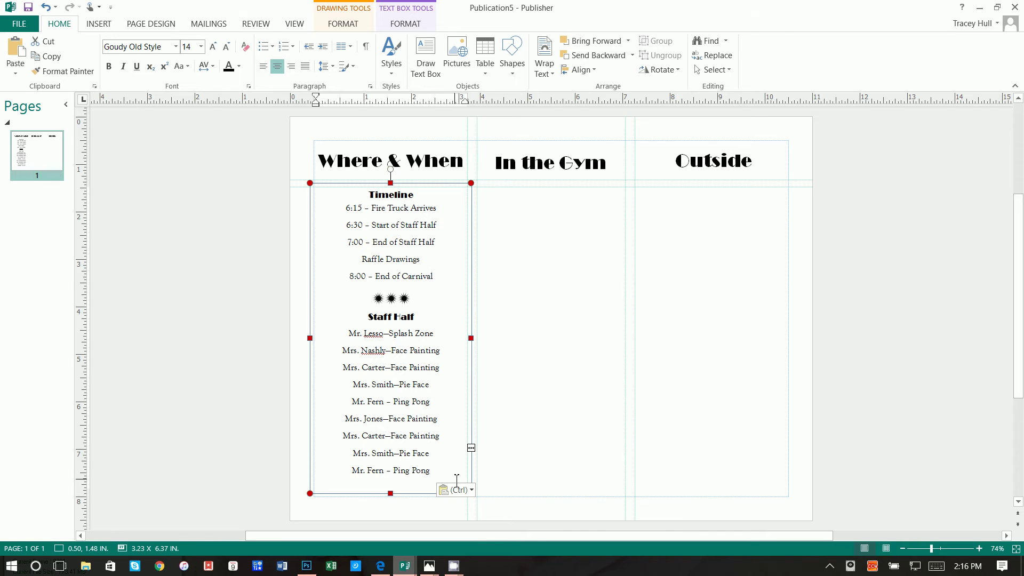
Delete the overflowing staff entries after the second "Ping Pong" entry so the list fits the text box
{"action": "key", "text": "Delete"}
{"action": "key", "text": "Delete"}
{"action": "key", "text": "Delete"}
{"action": "key", "text": "Delete"}
{"action": "key", "text": "Delete"}
{"action": "key", "text": "Delete"}
{"action": "key", "text": "Delete"}
{"action": "key", "text": "Delete"}
{"action": "key", "text": "Delete"}
{"action": "key", "text": "Delete"}
{"action": "key", "text": "Delete"}
{"action": "key", "text": "Delete"}
{"action": "key", "text": "Delete"}
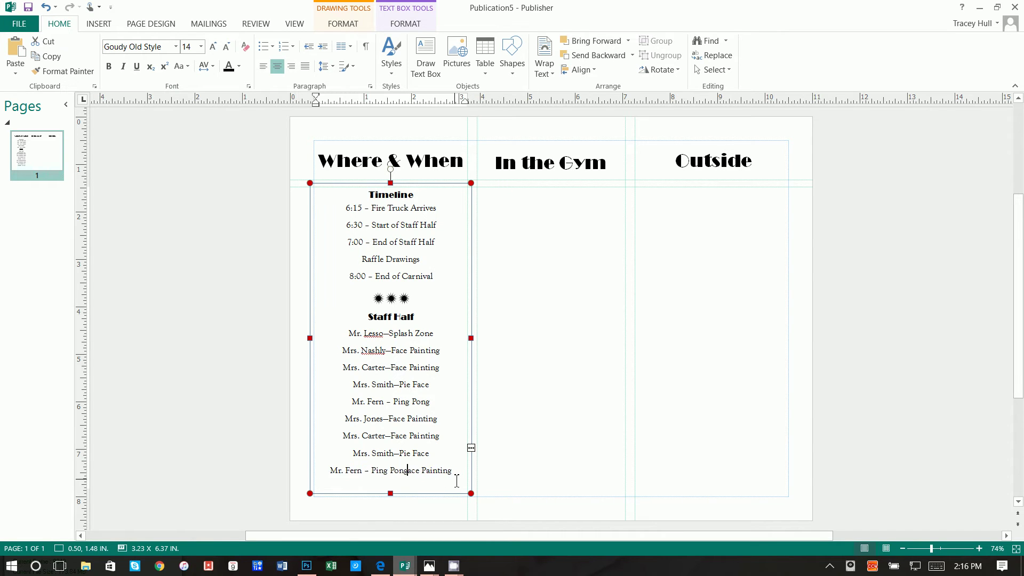
{"action": "key", "text": "Delete"}
{"action": "key", "text": "Delete"}
{"action": "key", "text": "Delete"}
{"action": "key", "text": "Delete"}
{"action": "key", "text": "Delete"}
{"action": "key", "text": "Delete"}
{"action": "key", "text": "Delete"}
{"action": "key", "text": "Delete"}
{"action": "key", "text": "Delete"}
{"action": "key", "text": "Delete"}
{"action": "key", "text": "Delete"}
{"action": "key", "text": "Delete"}
{"action": "key", "text": "Delete"}
{"action": "key", "text": "Delete"}
{"action": "key", "text": "Delete"}
{"action": "key", "text": "Delete"}
{"action": "key", "text": "Delete"}
{"action": "key", "text": "Delete"}
{"action": "key", "text": "Delete"}
{"action": "key", "text": "Delete"}
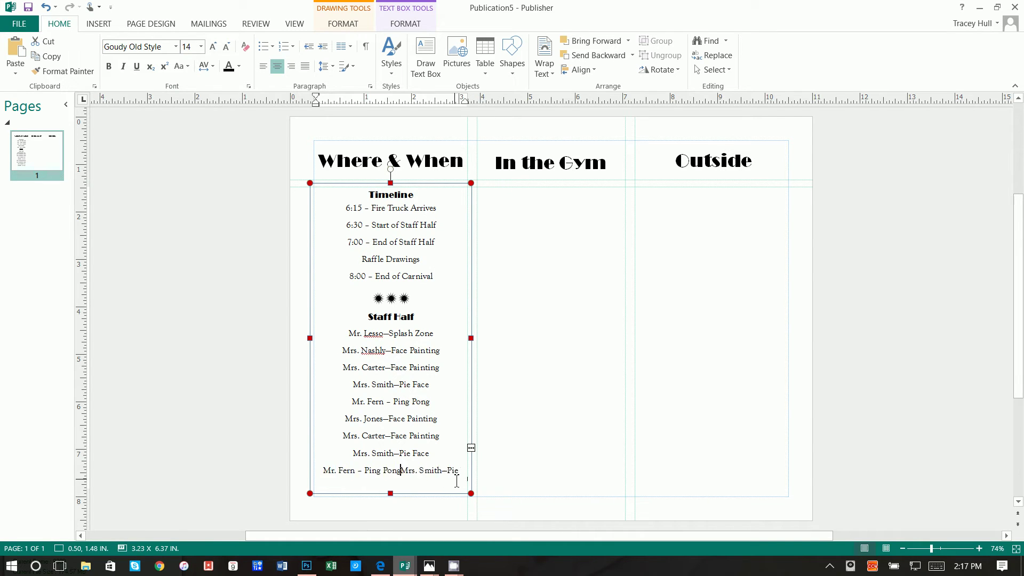
{"action": "key", "text": "Delete"}
{"action": "key", "text": "Delete"}
{"action": "key", "text": "Delete"}
{"action": "key", "text": "Delete"}
{"action": "key", "text": "Delete"}
{"action": "key", "text": "Delete"}
{"action": "key", "text": "Delete"}
{"action": "key", "text": "Delete"}
{"action": "key", "text": "Delete"}
{"action": "key", "text": "Delete"}
{"action": "key", "text": "Delete"}
{"action": "key", "text": "Delete"}
{"action": "key", "text": "Delete"}
{"action": "key", "text": "Delete"}
{"action": "key", "text": "Delete"}
{"action": "key", "text": "Delete"}
{"action": "key", "text": "Delete"}
{"action": "key", "text": "Delete"}
{"action": "key", "text": "Delete"}
{"action": "key", "text": "Delete"}
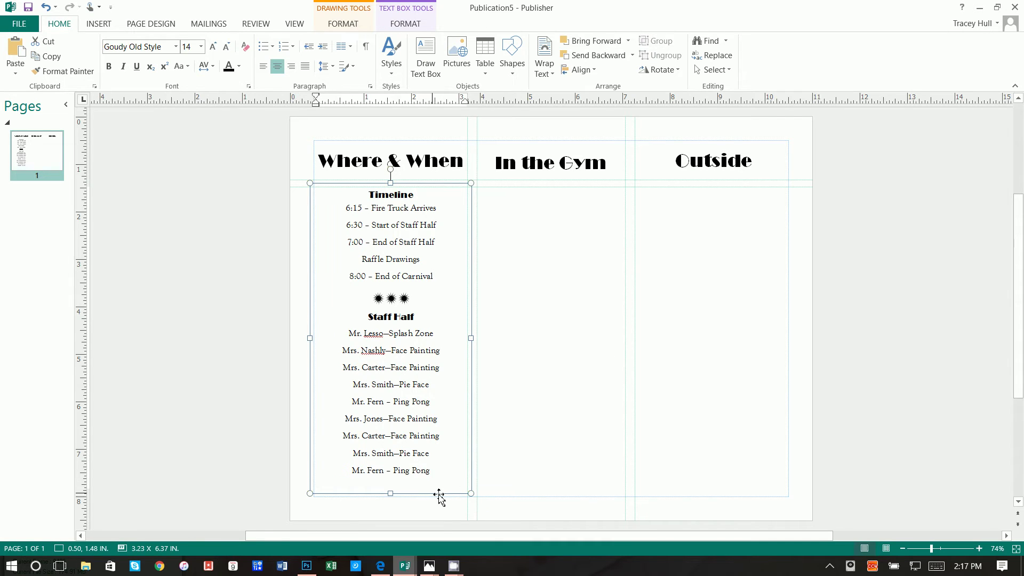
{"action": "left_click", "coordinate": [580, 342]}
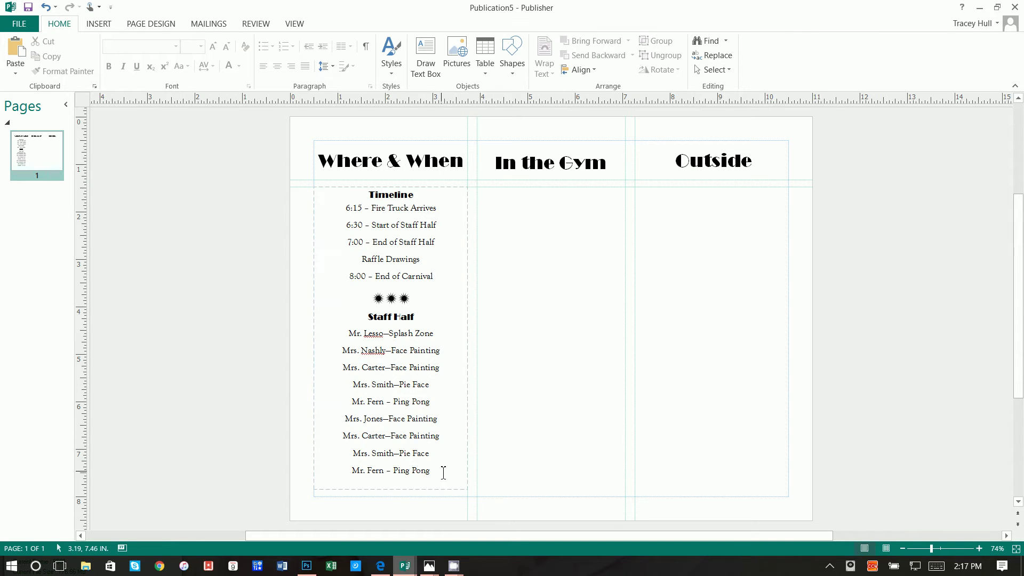
Set the after-paragraph spacing of the staff list under "Staff Half" to 1pt
{"action": "left_click_drag", "start_coordinate": [443, 473], "coordinate": [327, 331]}
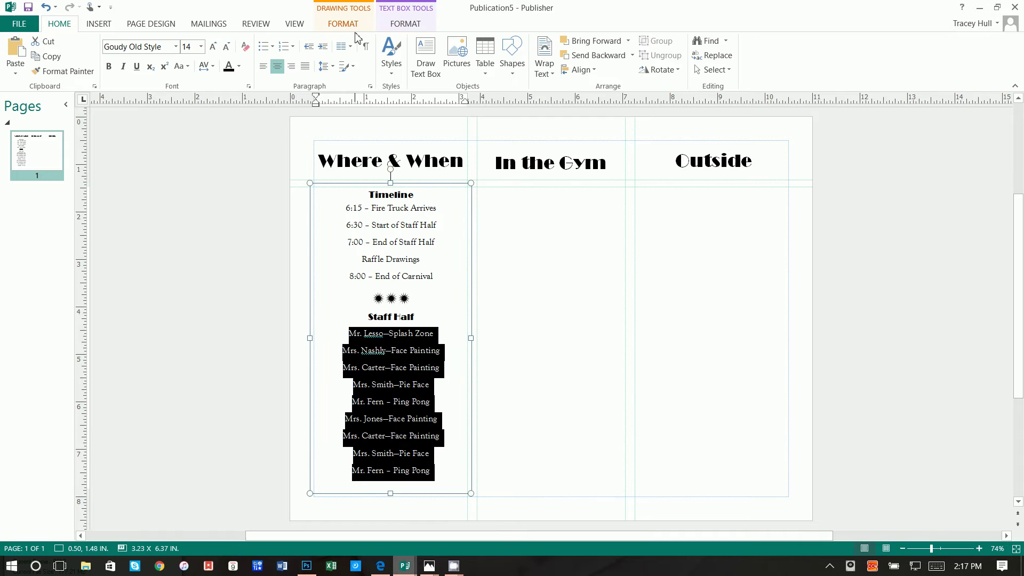
{"action": "left_click", "coordinate": [329, 67]}
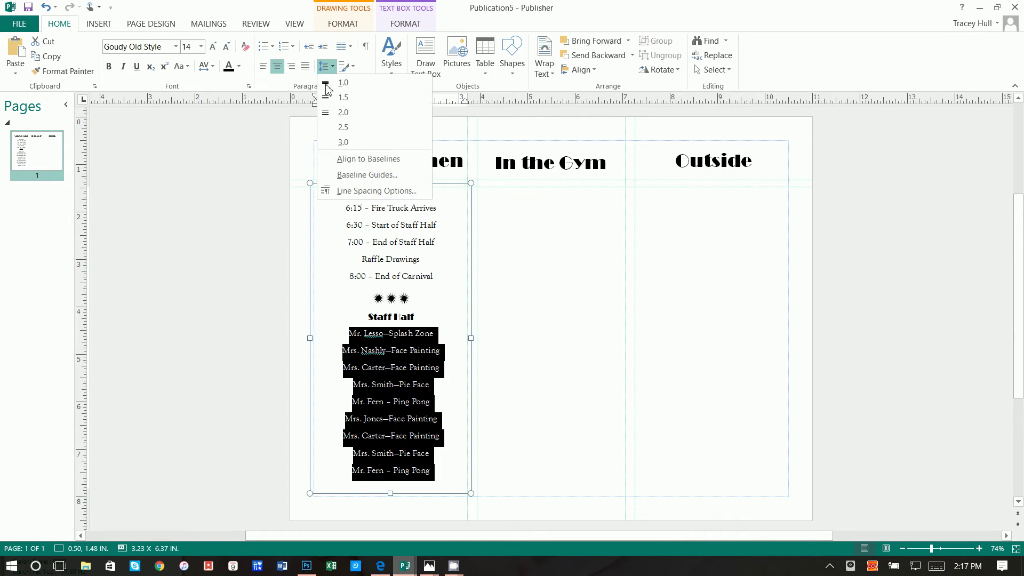
{"action": "left_click", "coordinate": [327, 191]}
{"action": "left_click", "coordinate": [510, 303]}
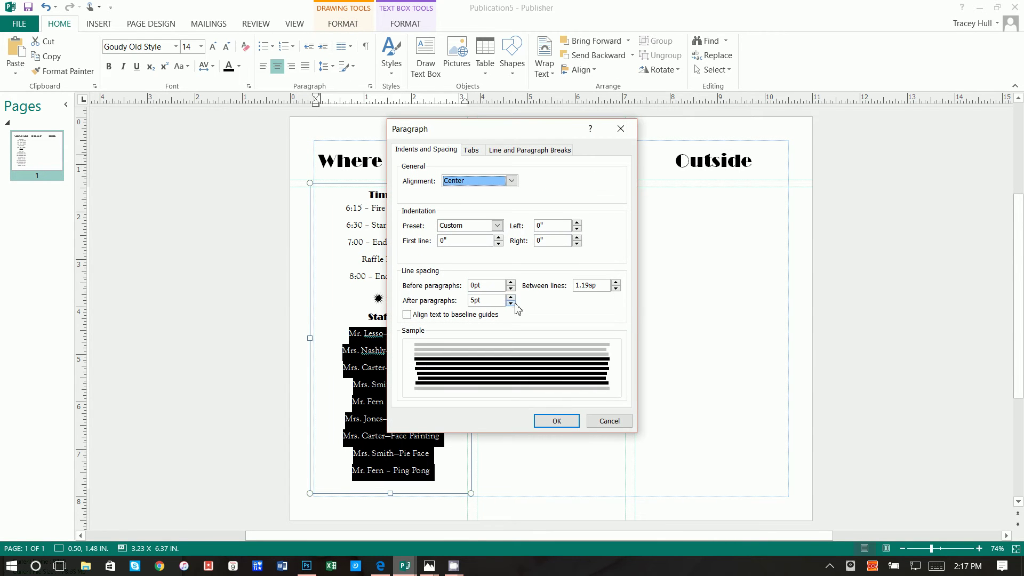
{"action": "left_click", "coordinate": [512, 303]}
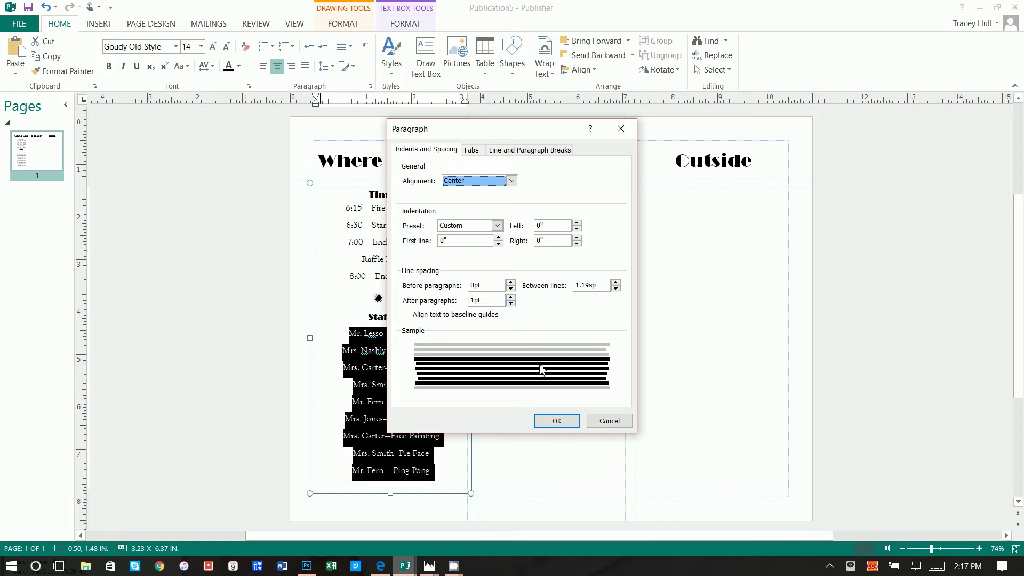
{"action": "left_click", "coordinate": [556, 421]}
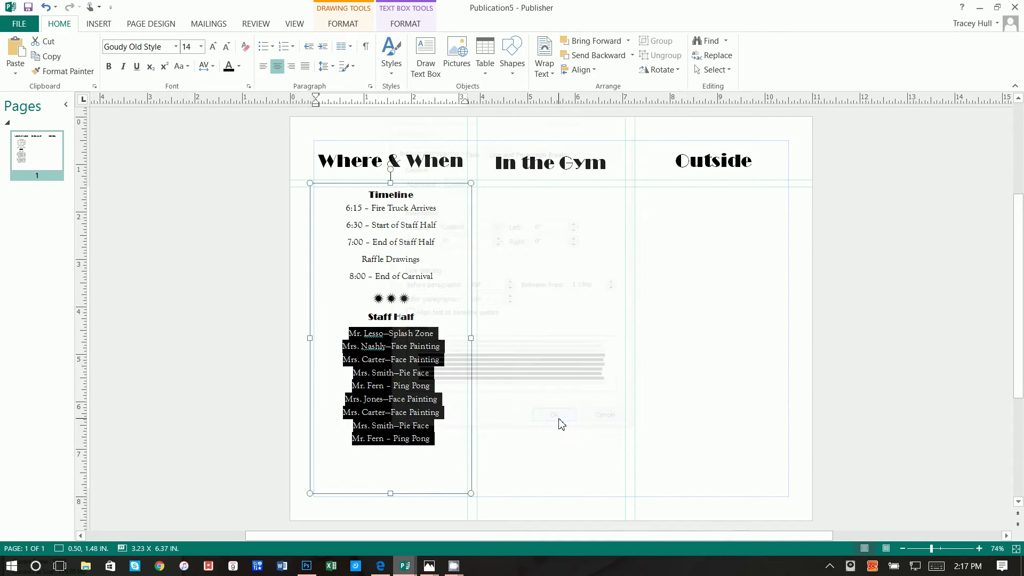
{"action": "left_click", "coordinate": [452, 412]}
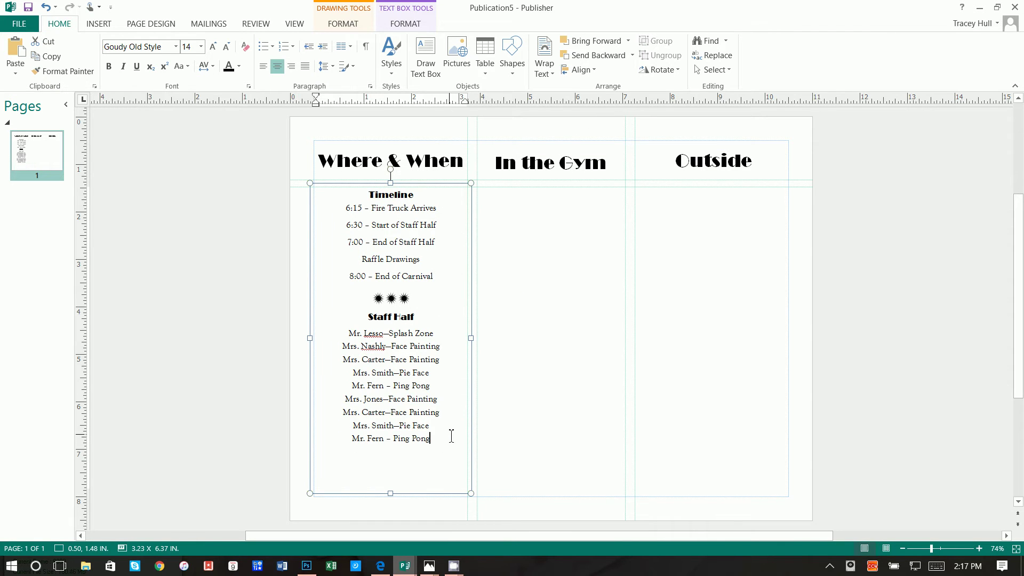
{"action": "left_click", "coordinate": [523, 324]}
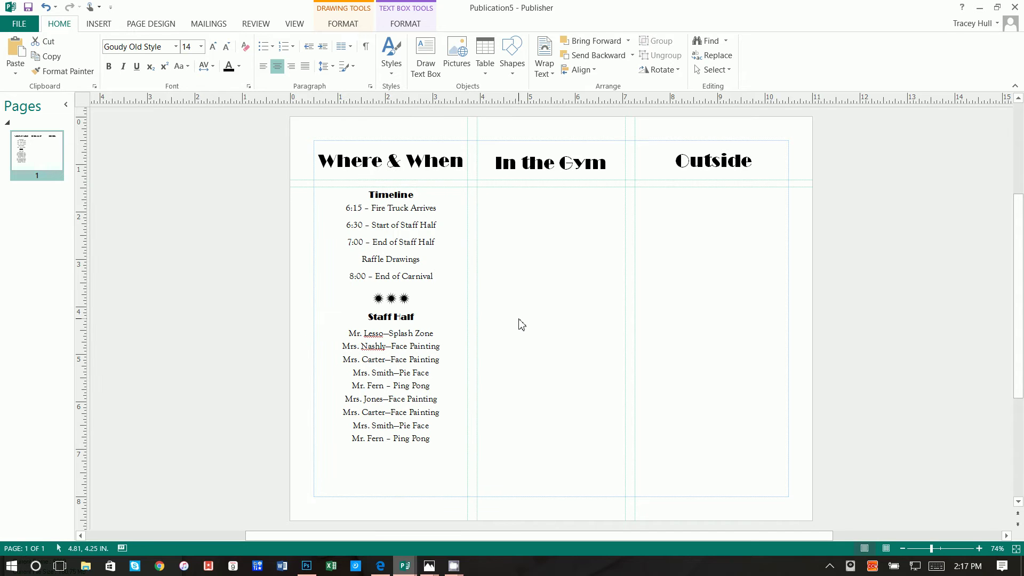
Duplicate the "Where & When" column's text box and move the copy under the "In the Gym" heading
{"action": "left_click", "coordinate": [425, 257]}
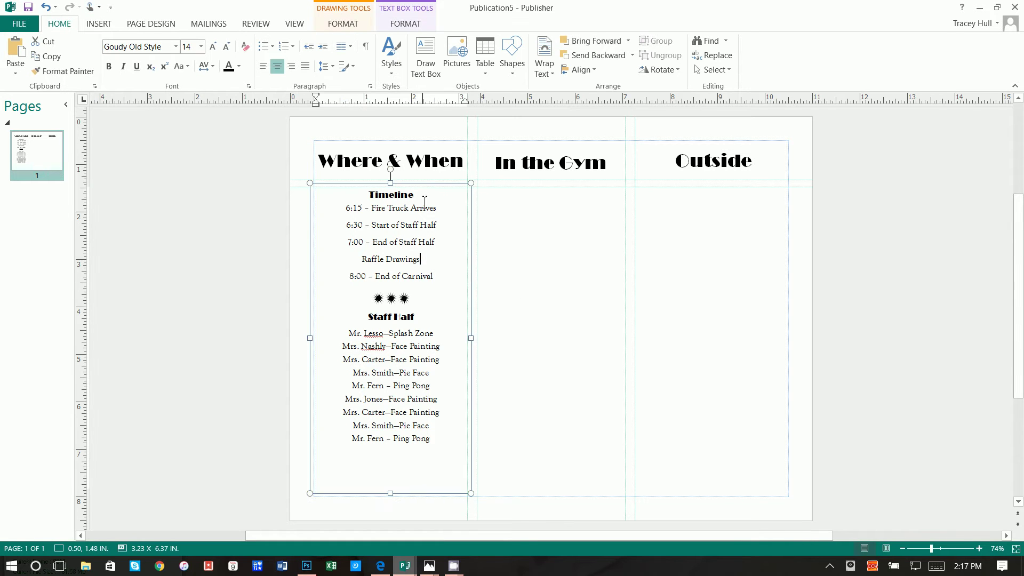
{"action": "left_click", "coordinate": [423, 190]}
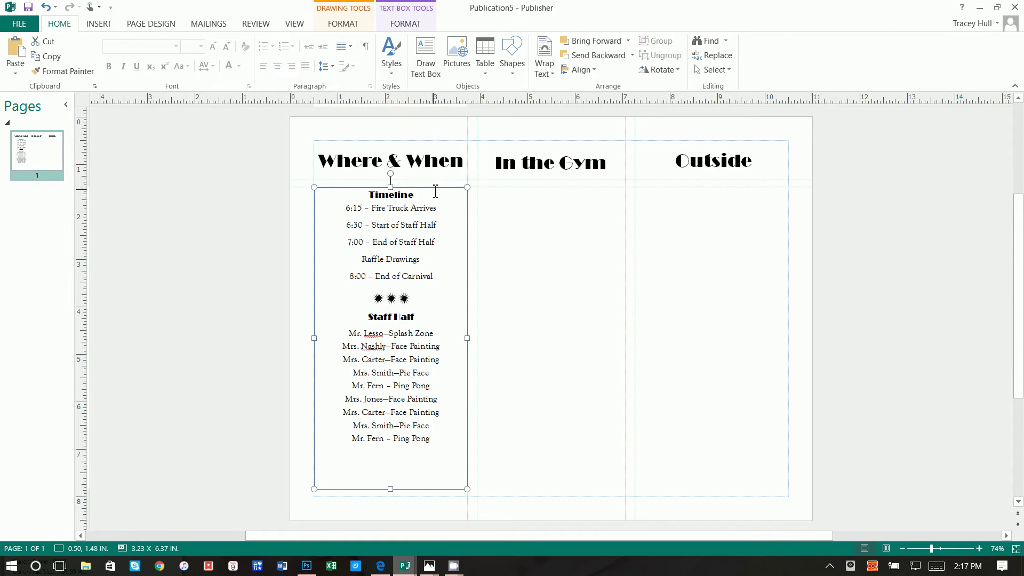
{"action": "right_click", "coordinate": [435, 191]}
{"action": "left_click", "coordinate": [464, 297]}
{"action": "left_click", "coordinate": [539, 257]}
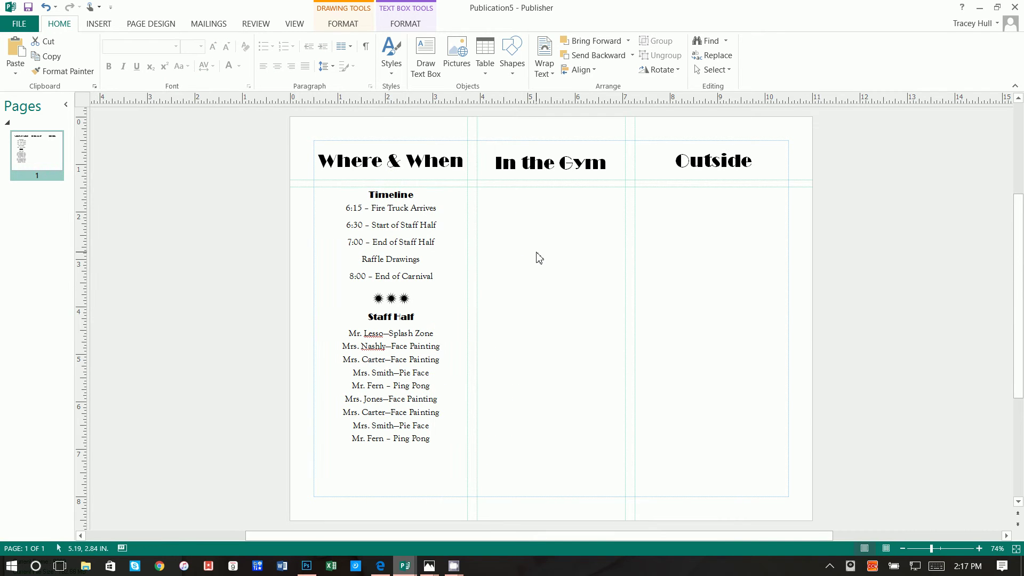
{"action": "right_click", "coordinate": [539, 257]}
{"action": "left_click", "coordinate": [559, 295]}
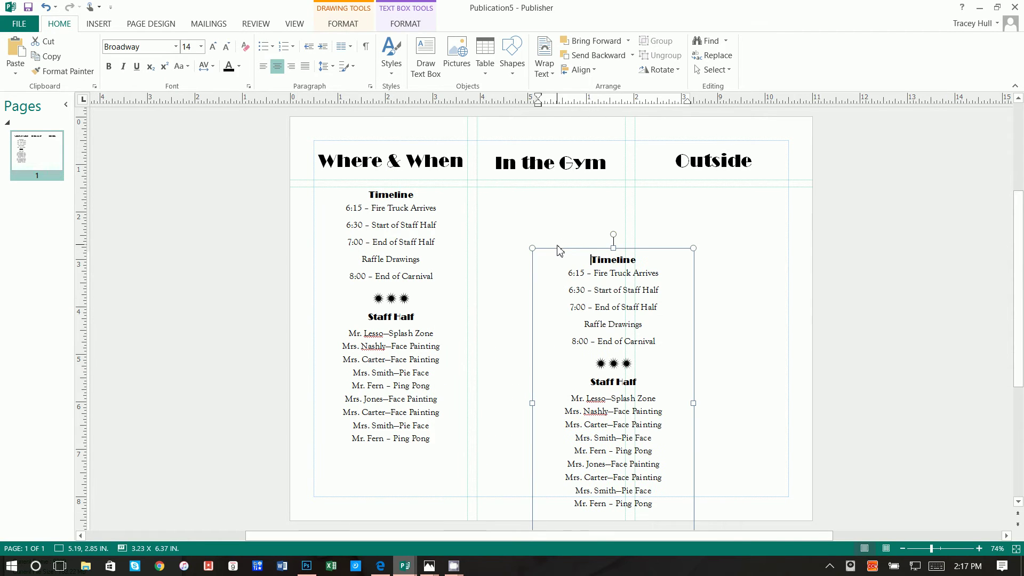
{"action": "left_click_drag", "start_coordinate": [558, 252], "coordinate": [497, 183]}
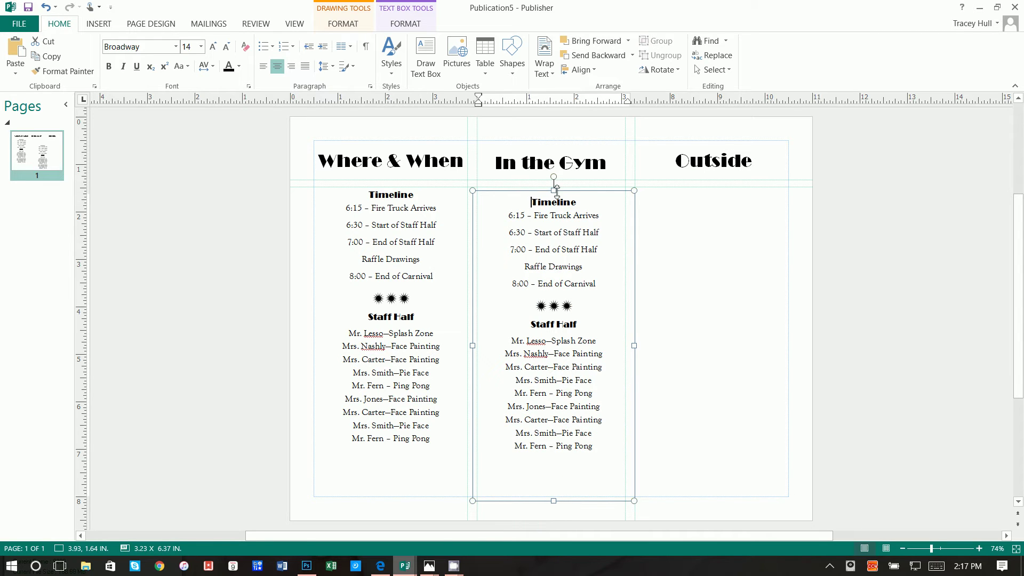
Fine-tune the copied text box's vertical position to about 1.47 in, level with the "Where & When" text box
{"action": "left_click_drag", "start_coordinate": [556, 190], "coordinate": [565, 196]}
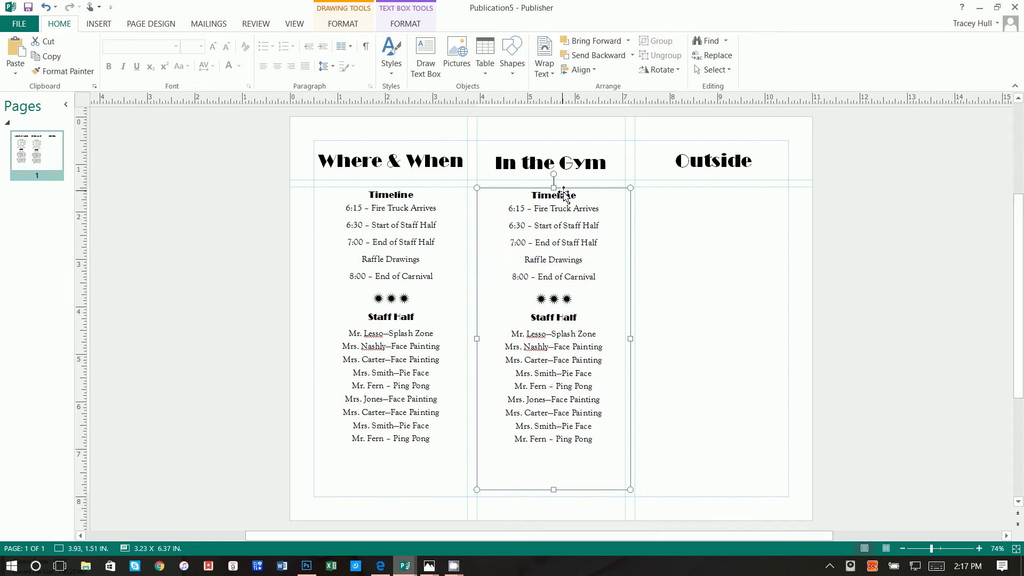
{"action": "key", "text": "alt+Up"}
{"action": "key", "text": "alt+Up"}
{"action": "key", "text": "alt+Up"}
{"action": "key", "text": "alt+Up"}
{"action": "key", "text": "alt+Up"}
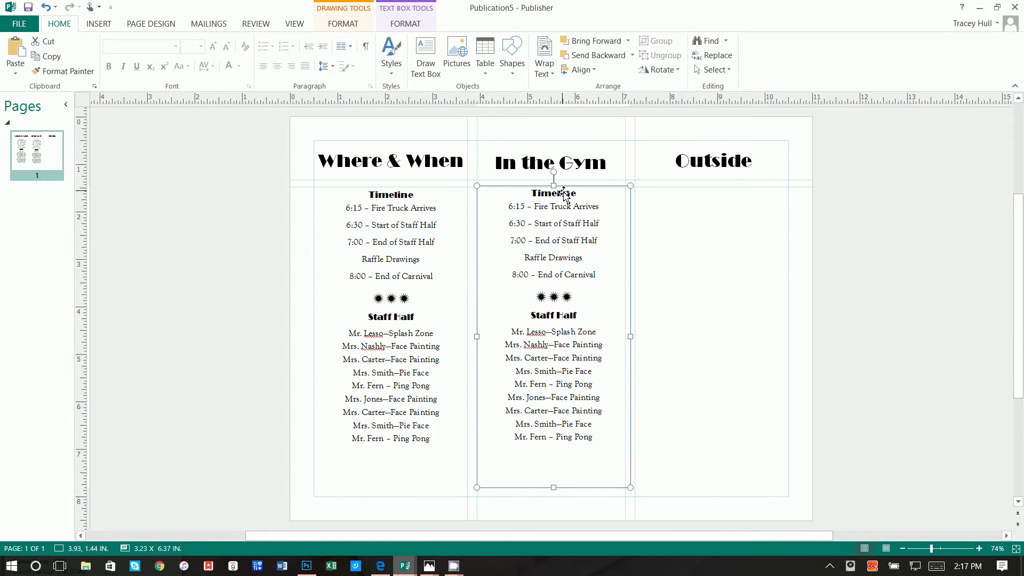
{"action": "key", "text": "alt+Down"}
{"action": "key", "text": "alt+Down"}
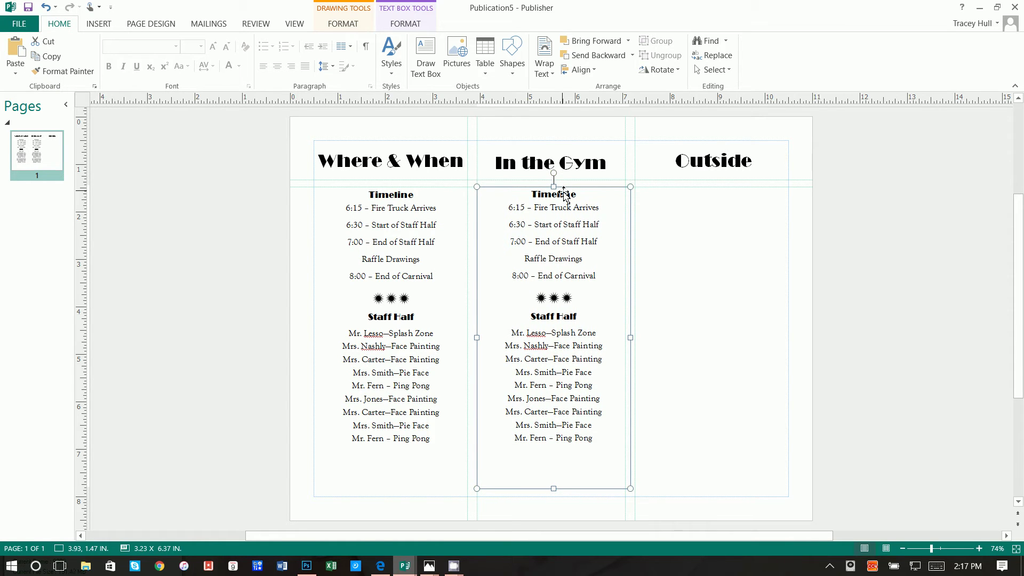
Replace the copied timeline entries under "In the Gym" with "Pre-Ordered Pizza Pickup" and change their "Timeline" heading to "Food Pickup"
{"action": "left_click_drag", "start_coordinate": [615, 277], "coordinate": [506, 216]}
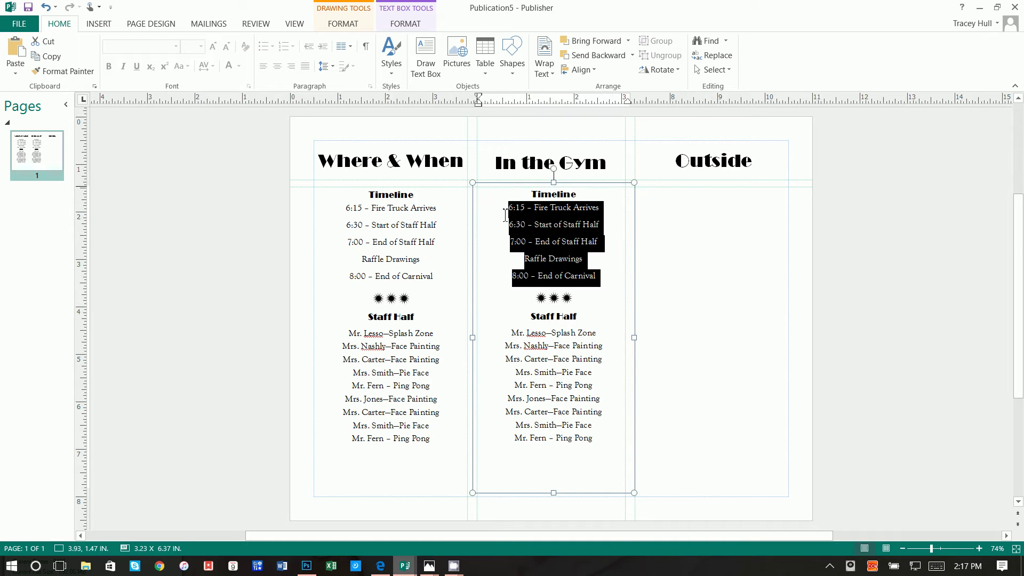
{"action": "type", "text": "F"}
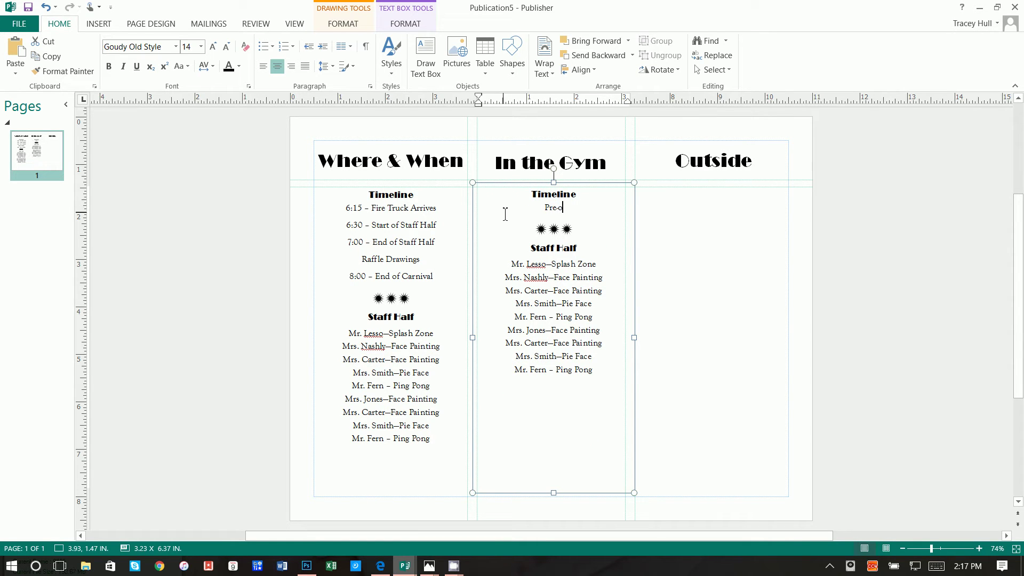
{"action": "type", "text": "re-Ordered Pizza Pickup"}
{"action": "left_click", "coordinate": [580, 196]}
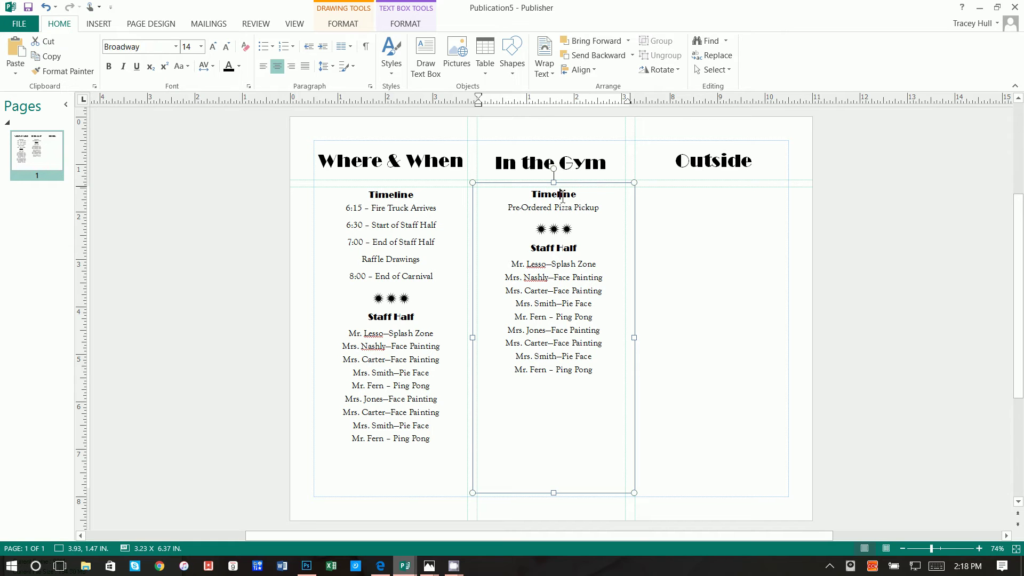
{"action": "double_click", "coordinate": [563, 195]}
{"action": "type", "text": "Food Pickup"}
Set the font size of the "Pre-Ordered Pizza Pickup" line to 16
{"action": "left_click_drag", "start_coordinate": [600, 209], "coordinate": [508, 209]}
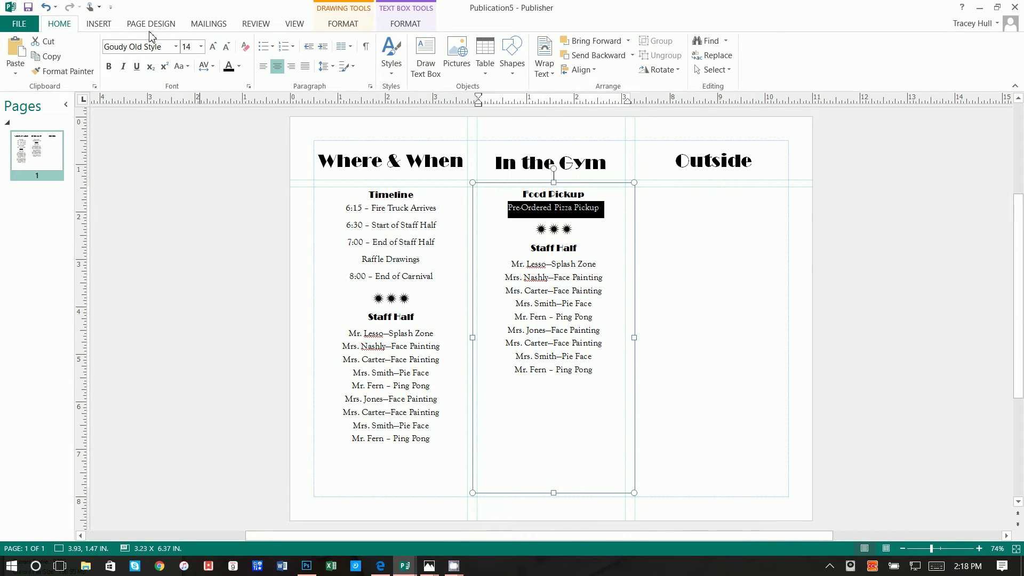
{"action": "left_click", "coordinate": [202, 46]}
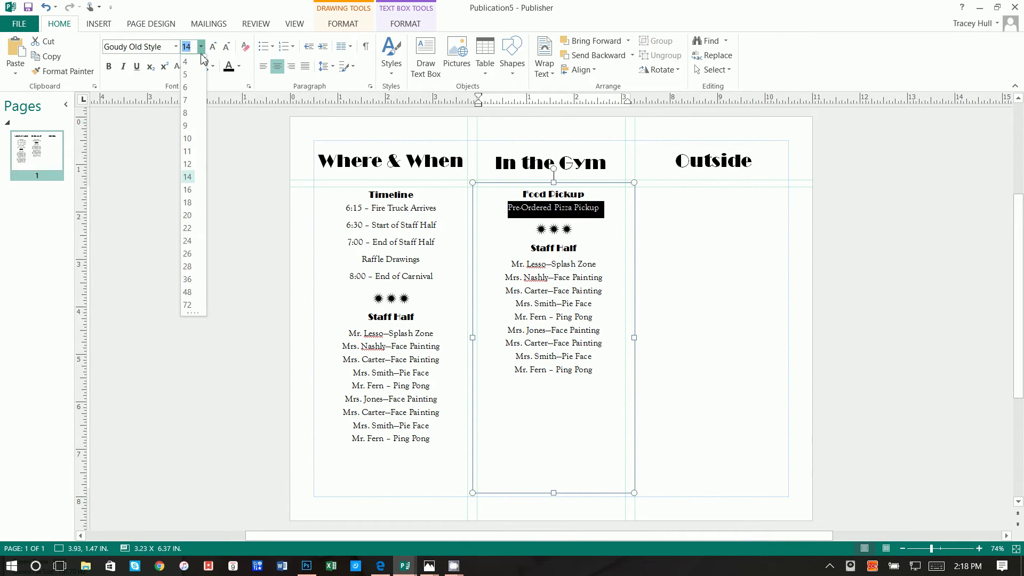
{"action": "left_click", "coordinate": [191, 180]}
{"action": "left_click", "coordinate": [616, 215]}
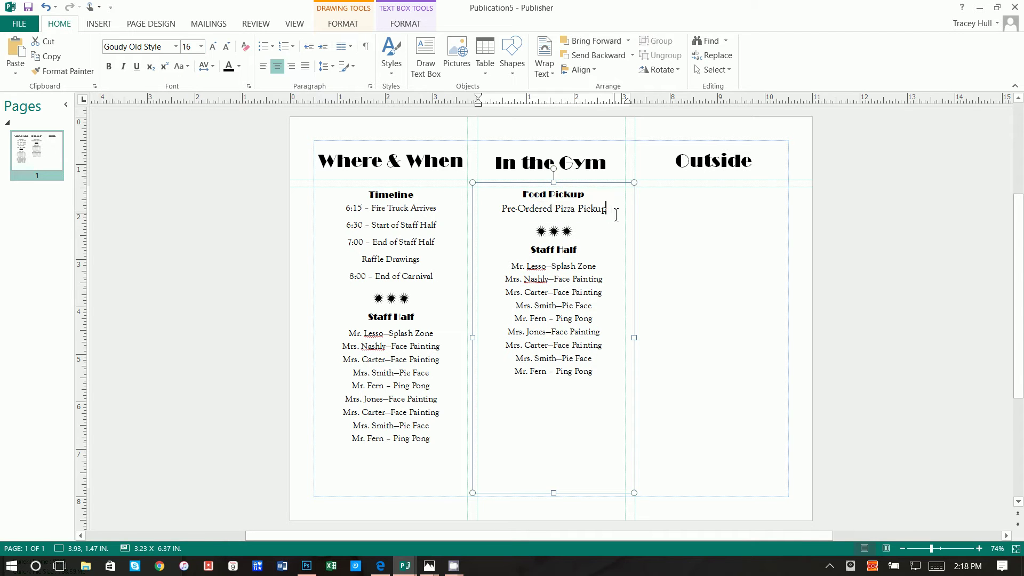
Copy the sandwich pickup, $2.00 pizza and $5.00 Subway lines from trifold.pub and paste them below "Pre-Ordered Pizza Pickup", without a trailing blank line
{"action": "key", "text": "Return"}
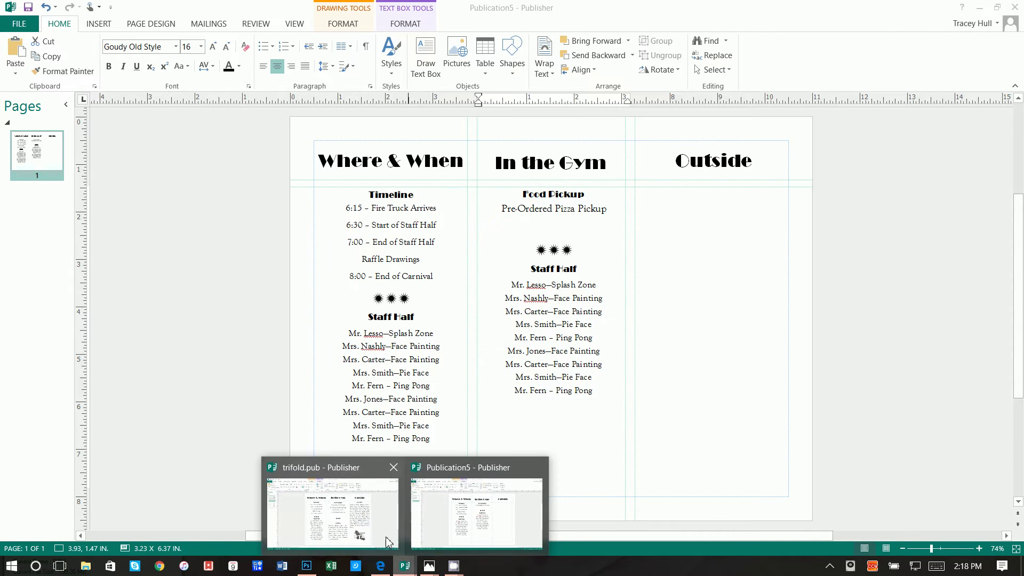
{"action": "left_click", "coordinate": [373, 502]}
{"action": "left_click_drag", "start_coordinate": [609, 267], "coordinate": [489, 227]}
{"action": "right_click", "coordinate": [521, 241]}
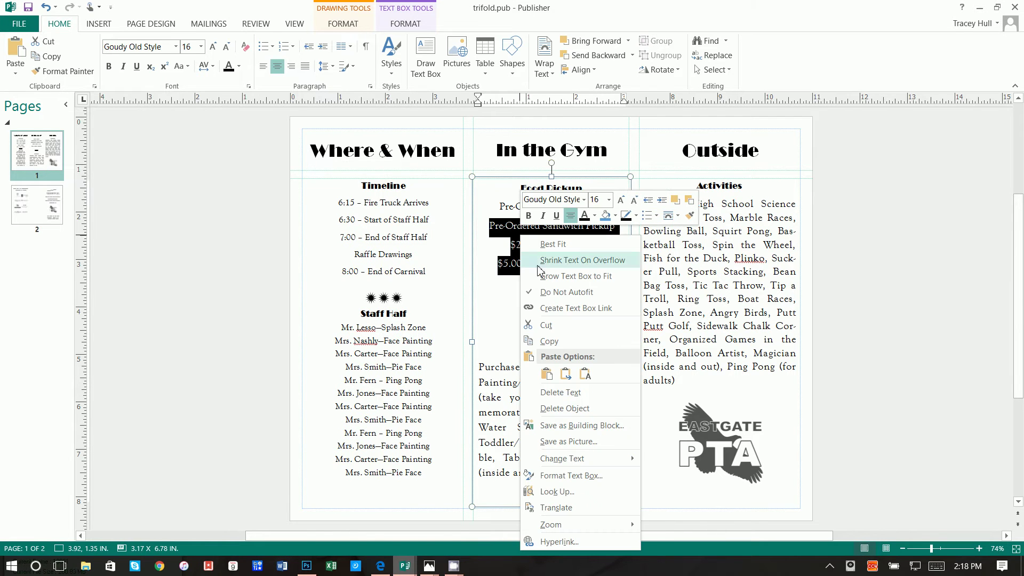
{"action": "left_click", "coordinate": [560, 335]}
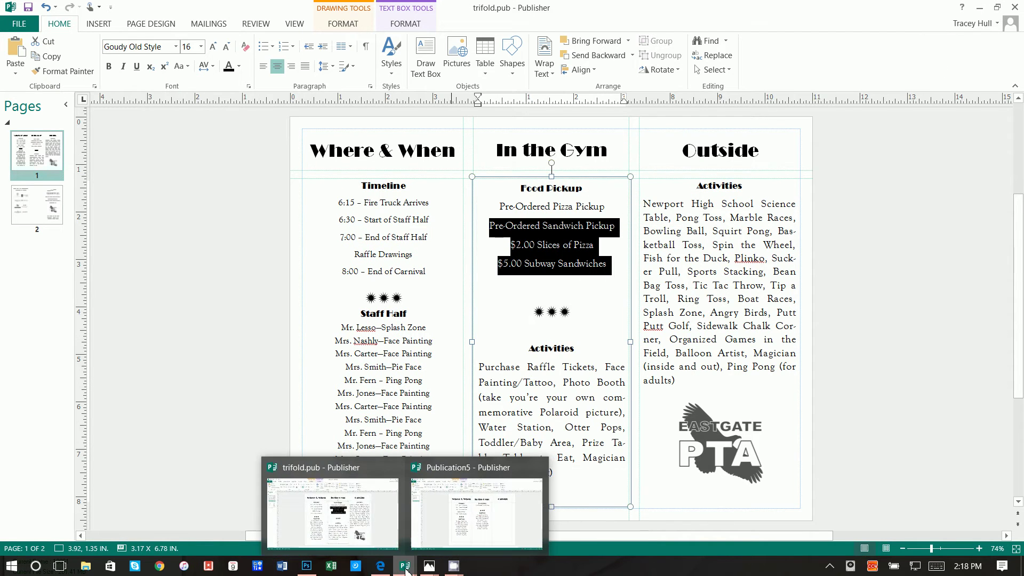
{"action": "left_click", "coordinate": [461, 533]}
{"action": "right_click", "coordinate": [558, 227]}
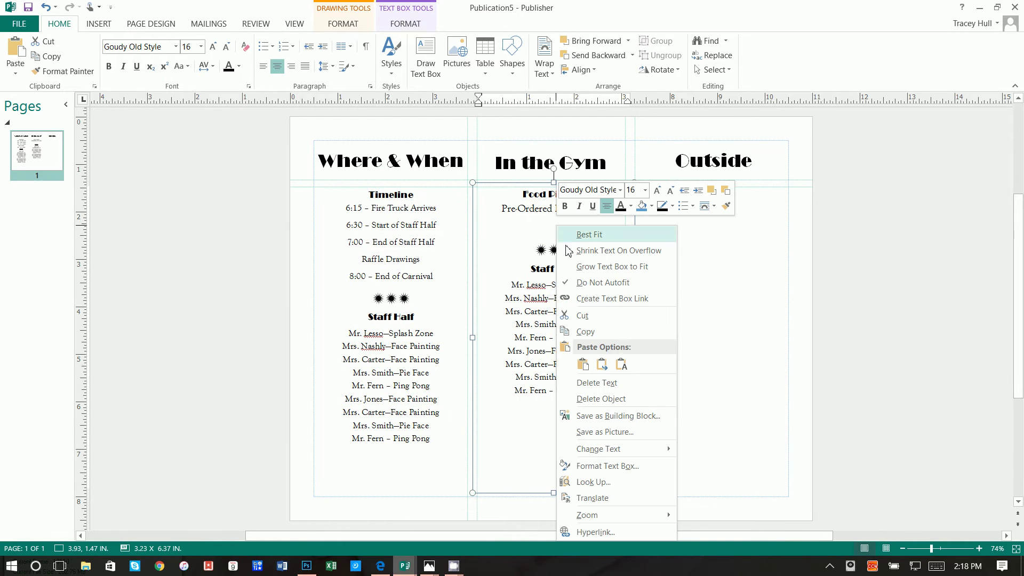
{"action": "left_click", "coordinate": [583, 365]}
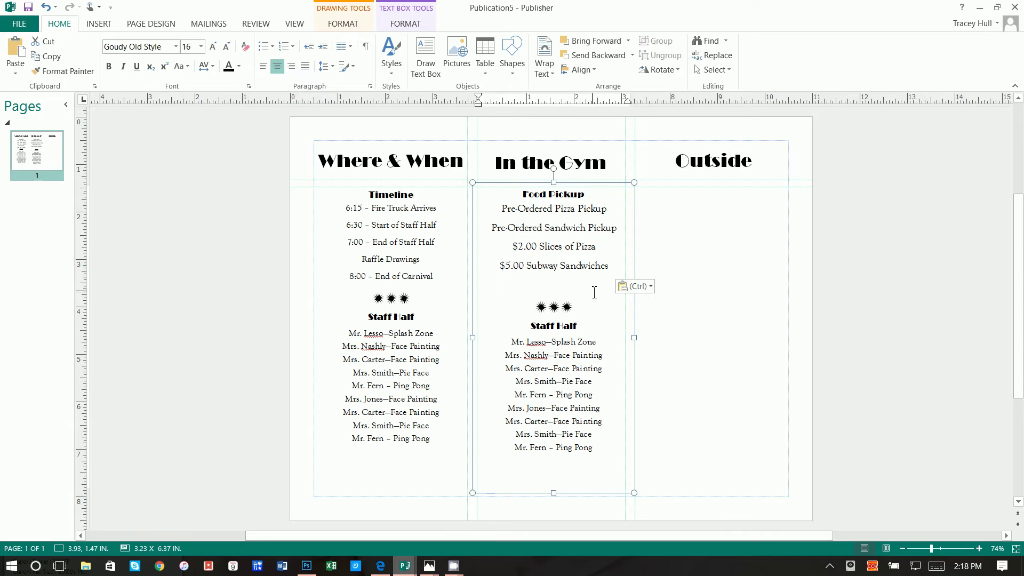
{"action": "key", "text": "BackSpace"}
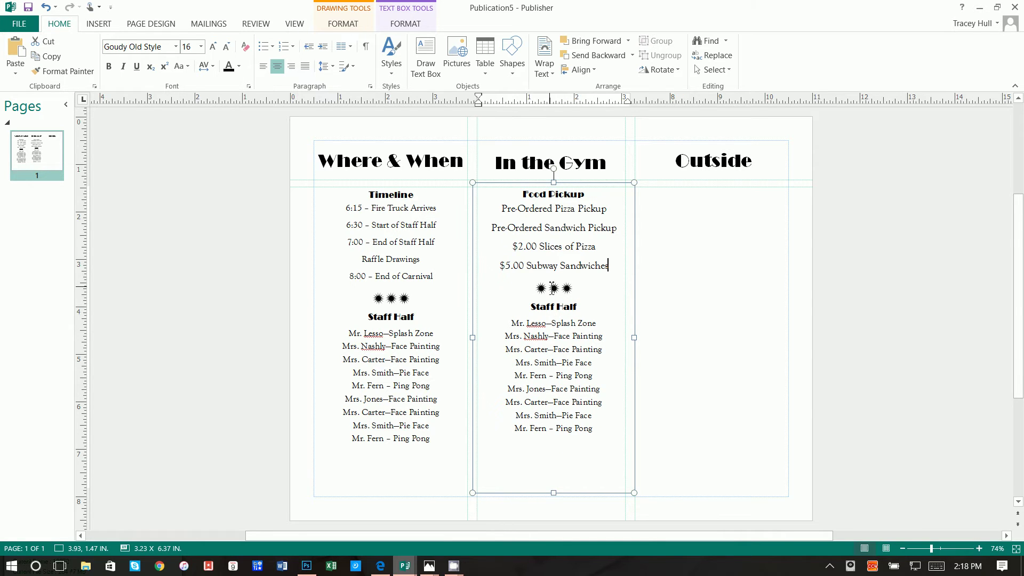
Delete the staff list in the "In the Gym" column and change its "Staff Half" heading to "Activities"
{"action": "left_click_drag", "start_coordinate": [594, 430], "coordinate": [510, 326]}
{"action": "key", "text": "BackSpace"}
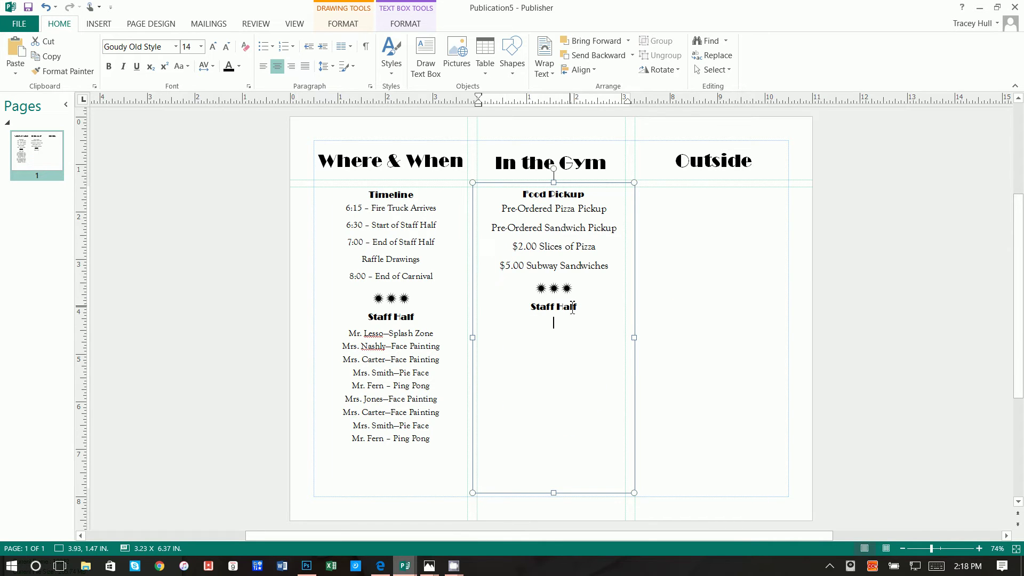
{"action": "left_click_drag", "start_coordinate": [576, 308], "coordinate": [552, 309]}
{"action": "type", "text": "Activities"}
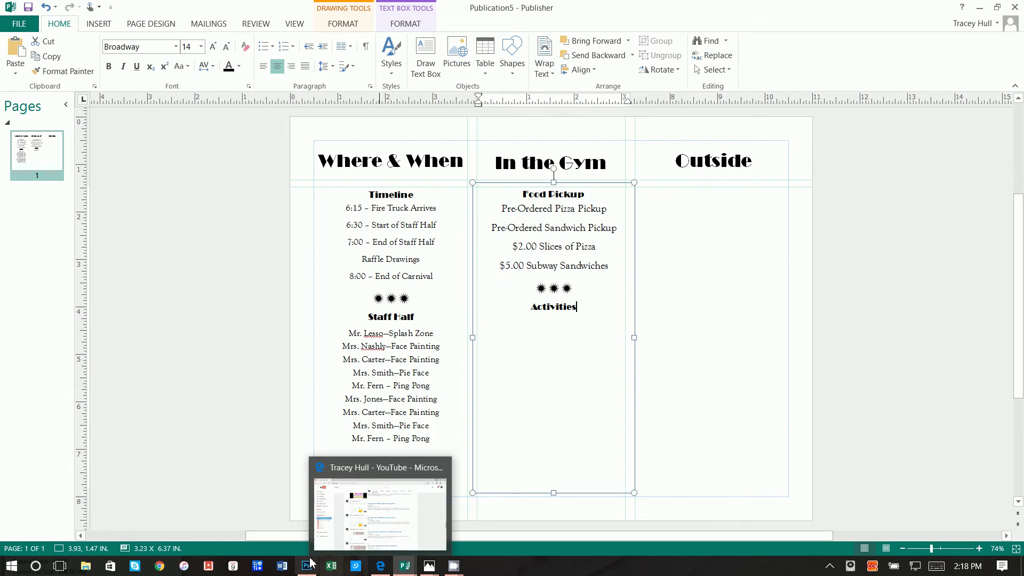
Copy the gym activities paragraph starting with "Purchase Raffle Tickets" from trifold.pub and paste it under the "Activities" heading in Publication5
{"action": "left_click", "coordinate": [327, 503]}
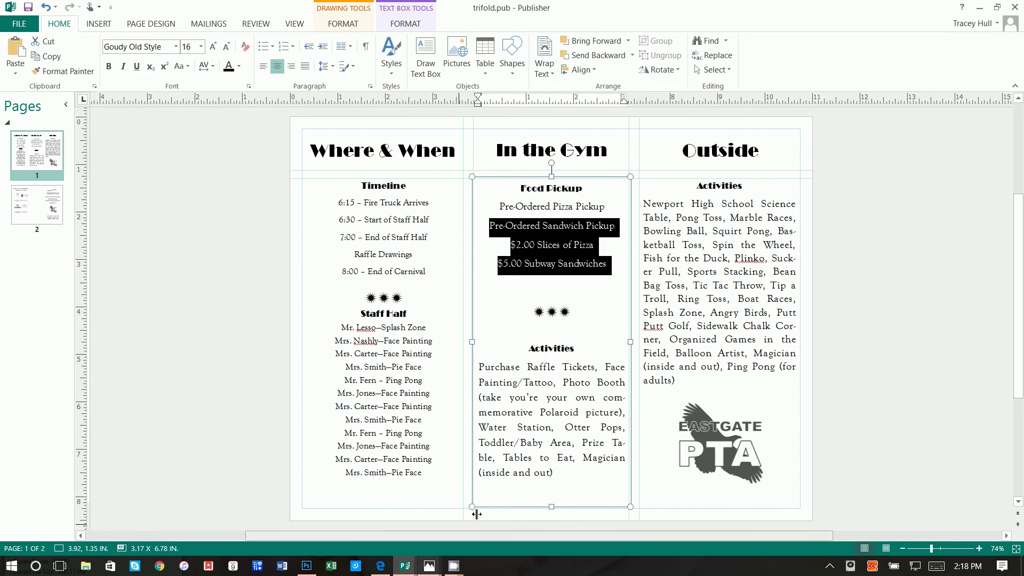
{"action": "left_click_drag", "start_coordinate": [560, 474], "coordinate": [472, 373]}
{"action": "right_click", "coordinate": [528, 387]}
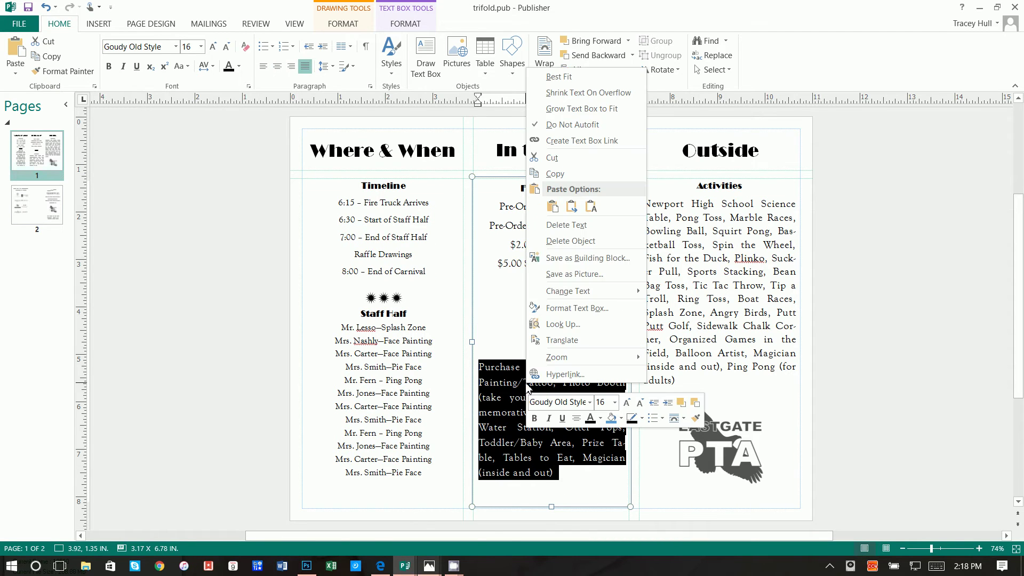
{"action": "left_click", "coordinate": [557, 176]}
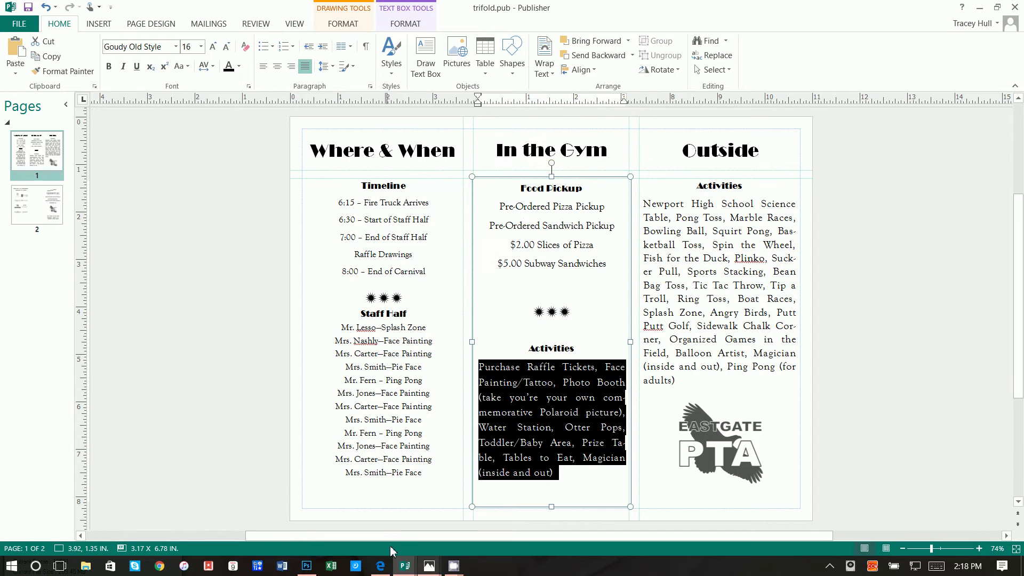
{"action": "mouse_move", "coordinate": [405, 565]}
{"action": "left_click", "coordinate": [457, 503]}
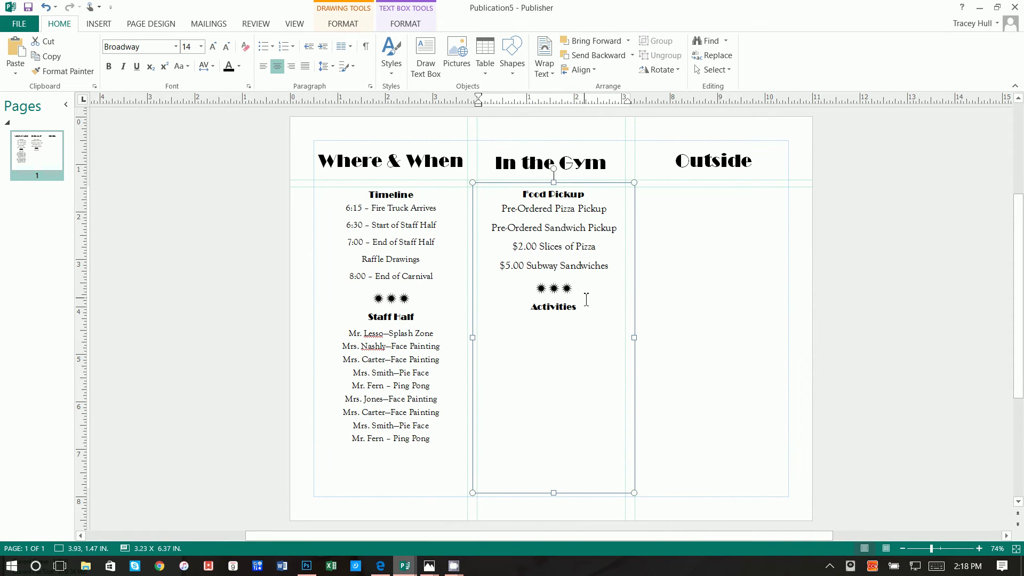
{"action": "right_click", "coordinate": [553, 324]}
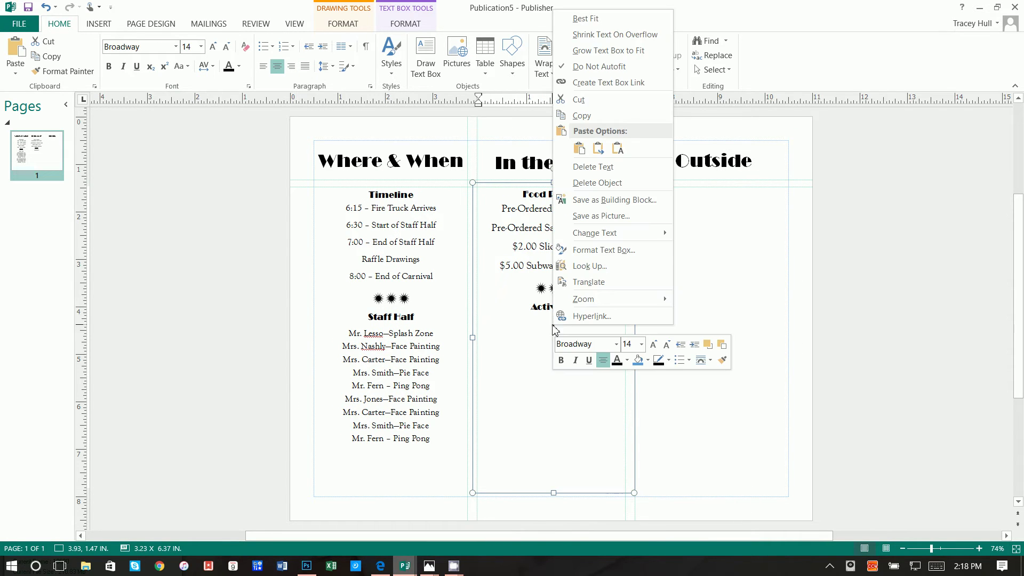
{"action": "left_click", "coordinate": [598, 149]}
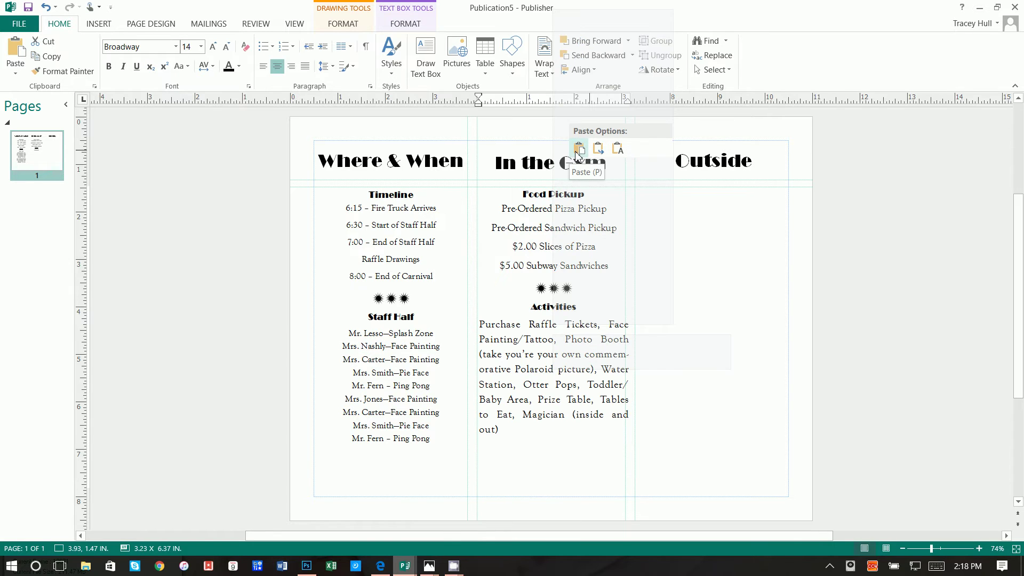
{"action": "left_click", "coordinate": [588, 419]}
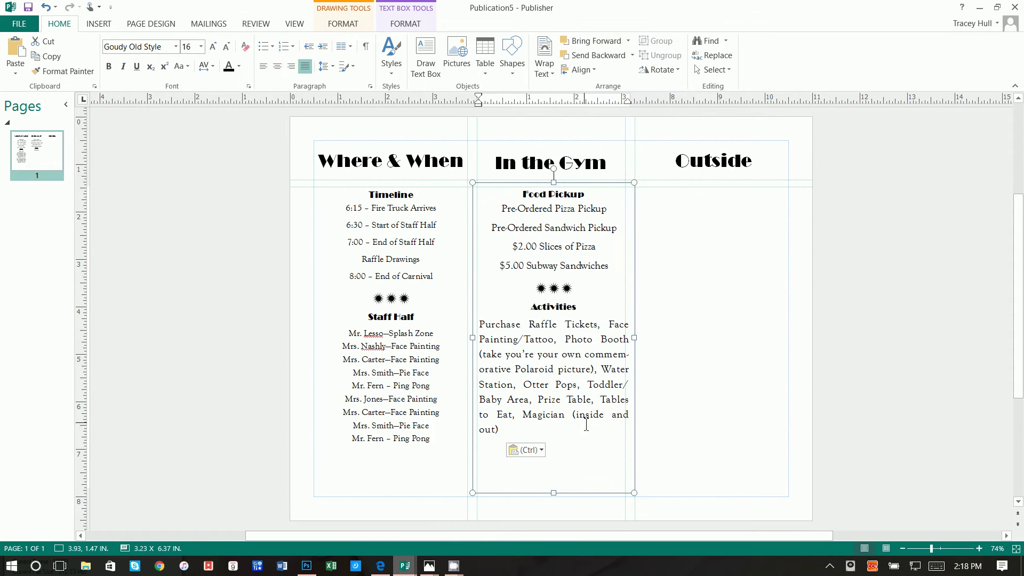
Insert a blank line above and below the starburst divider in the "In the Gym" column
{"action": "left_click", "coordinate": [530, 308]}
{"action": "key", "text": "Return"}
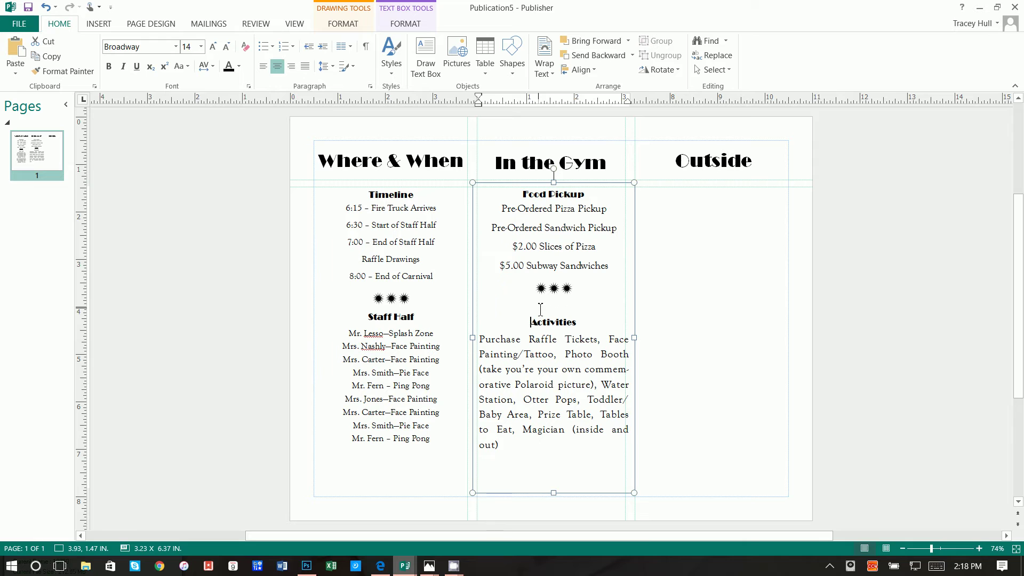
{"action": "left_click", "coordinate": [541, 309]}
{"action": "key", "text": "Return"}
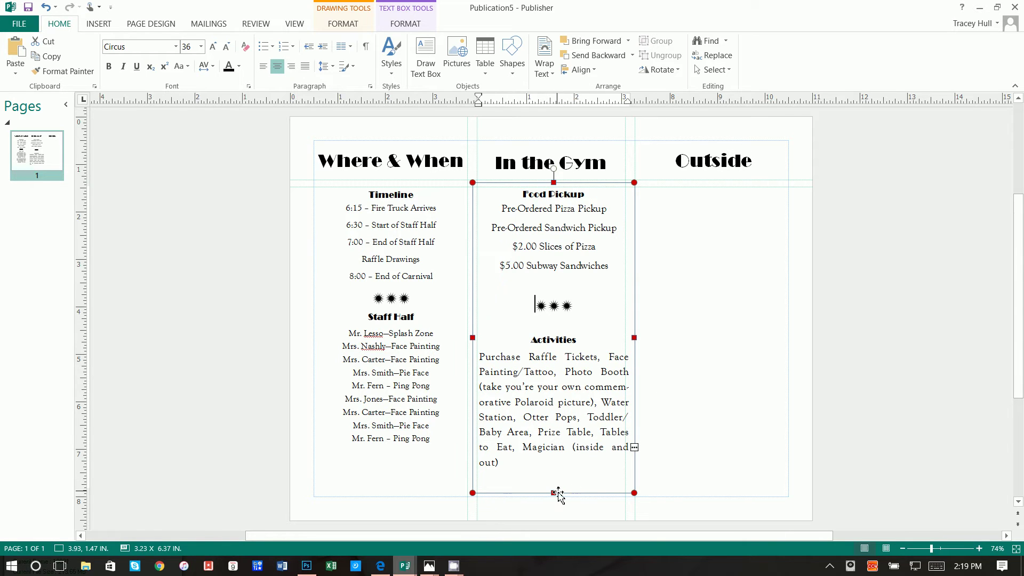
Resize the "In the Gym" column's text box to about 3.13 x 6.53 in, fitting the column and bottom margin guides
{"action": "left_click_drag", "start_coordinate": [554, 493], "coordinate": [553, 500]}
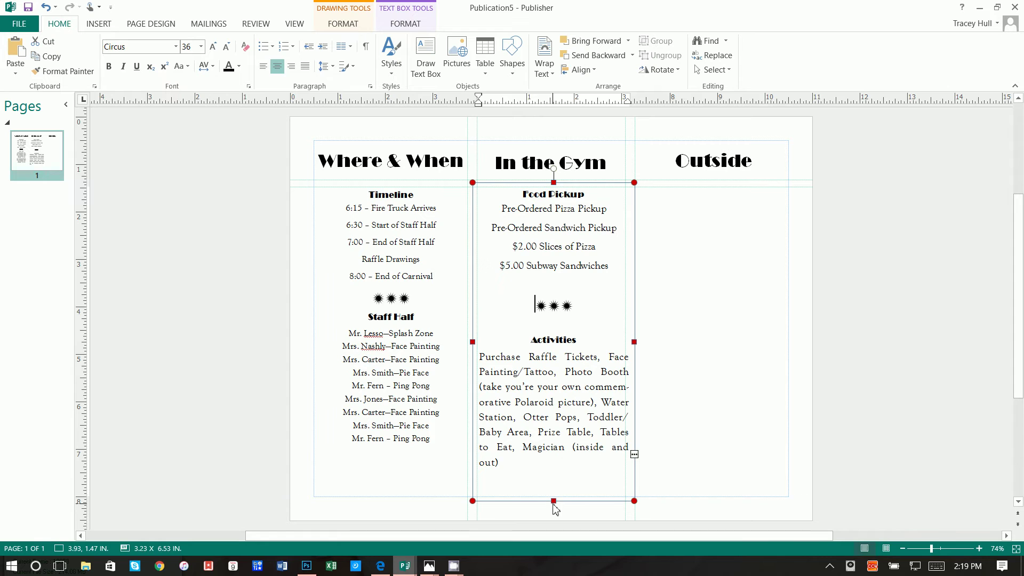
{"action": "double_click", "coordinate": [635, 457]}
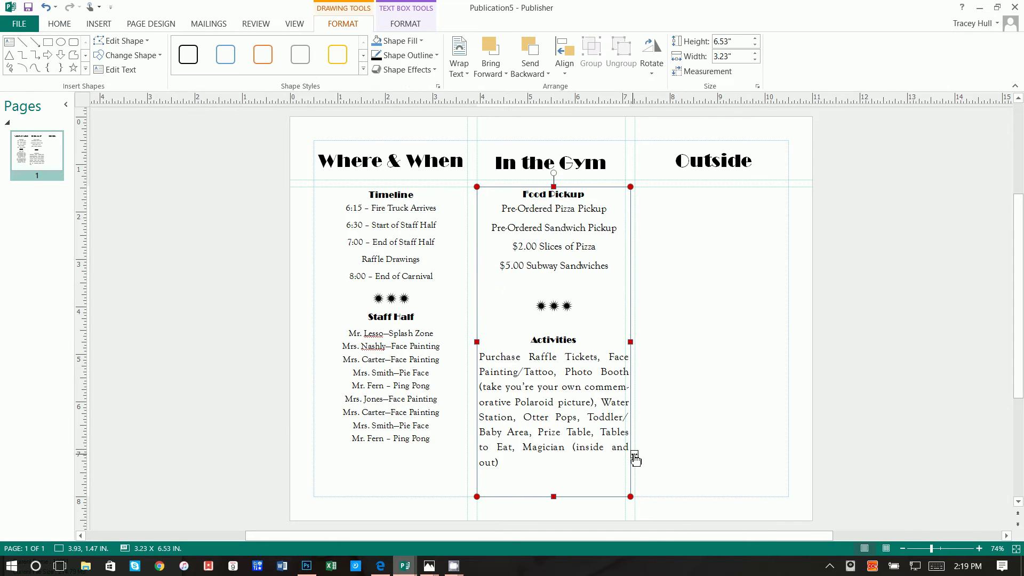
{"action": "left_click_drag", "start_coordinate": [631, 343], "coordinate": [602, 348]}
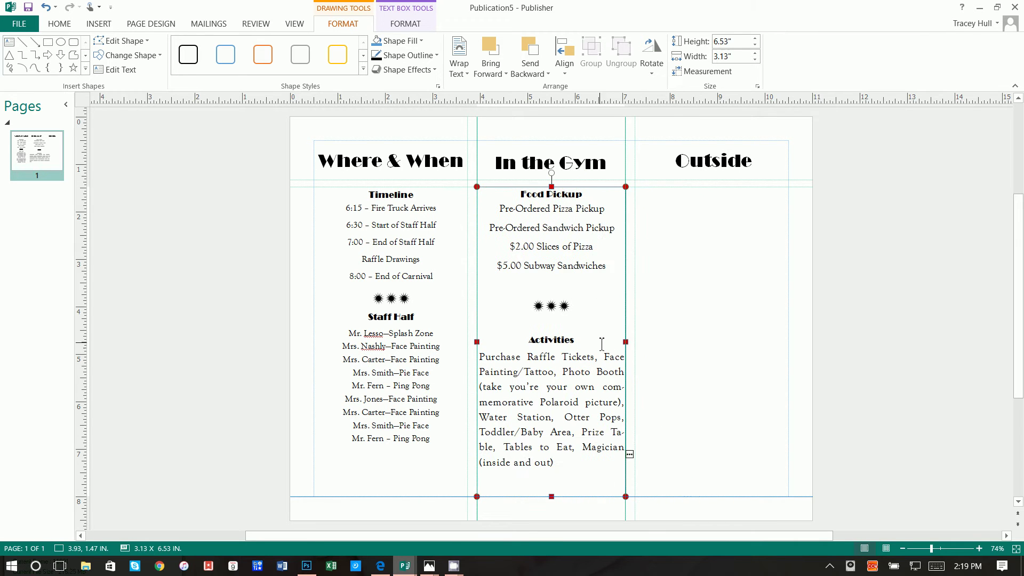
{"action": "left_click", "coordinate": [647, 421]}
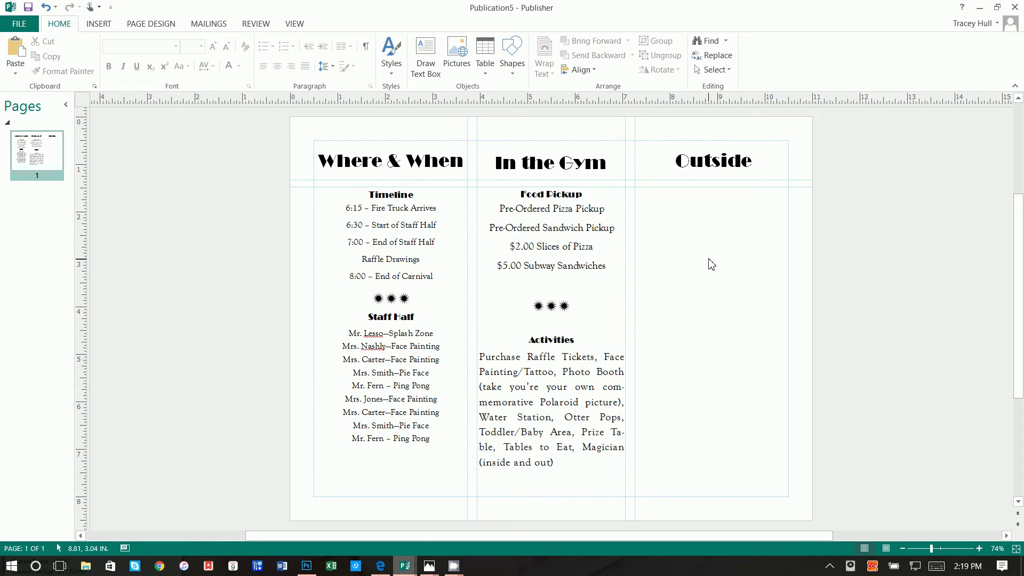
Duplicate the "In the Gym" column's text box and move the copy under the "Outside" heading
{"action": "left_click", "coordinate": [615, 228]}
{"action": "left_click", "coordinate": [674, 215]}
{"action": "left_click", "coordinate": [626, 451]}
{"action": "left_click", "coordinate": [580, 184]}
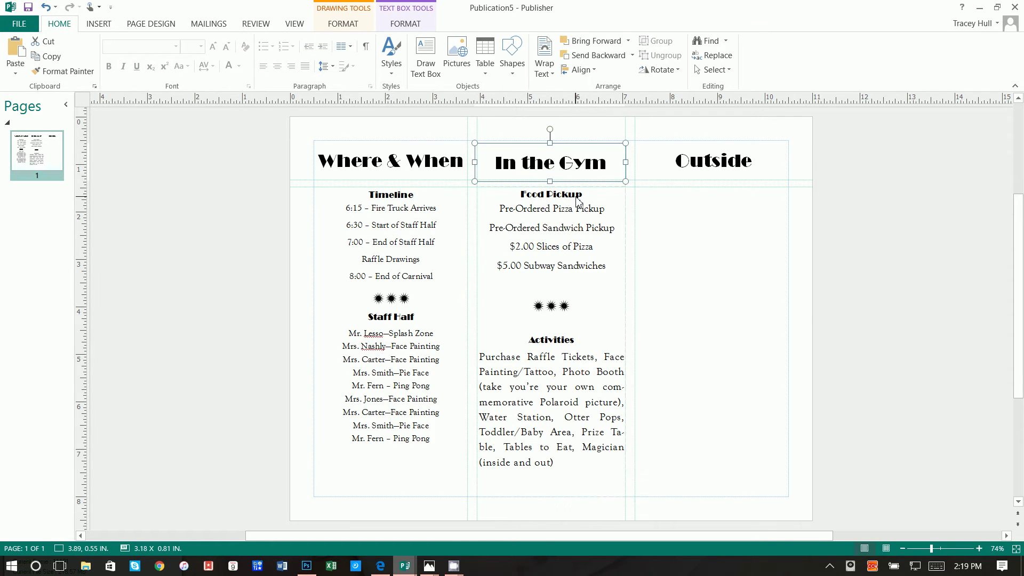
{"action": "left_click", "coordinate": [578, 196]}
{"action": "left_click", "coordinate": [579, 190]}
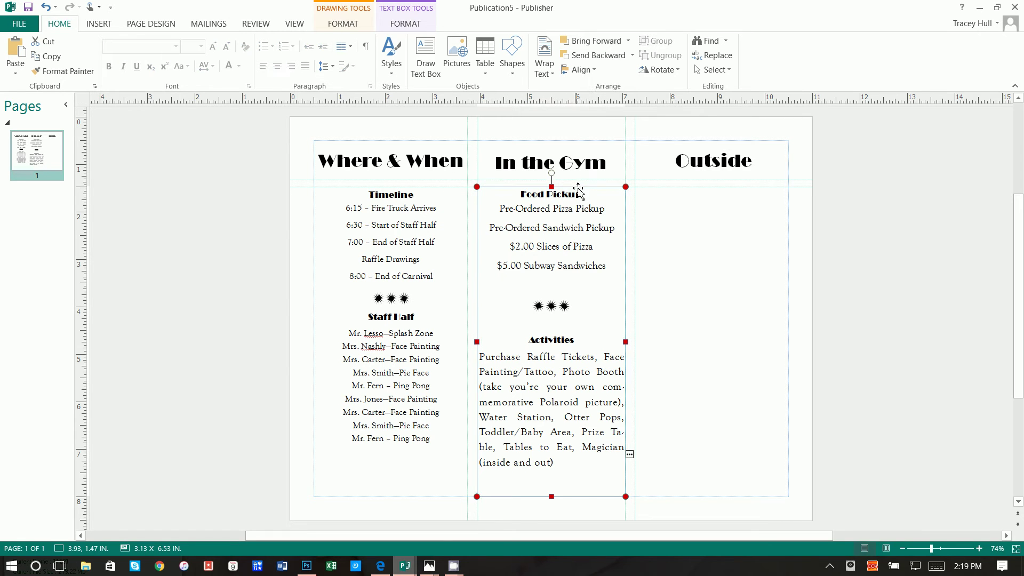
{"action": "right_click", "coordinate": [579, 189]}
{"action": "left_click", "coordinate": [604, 294]}
{"action": "right_click", "coordinate": [673, 268]}
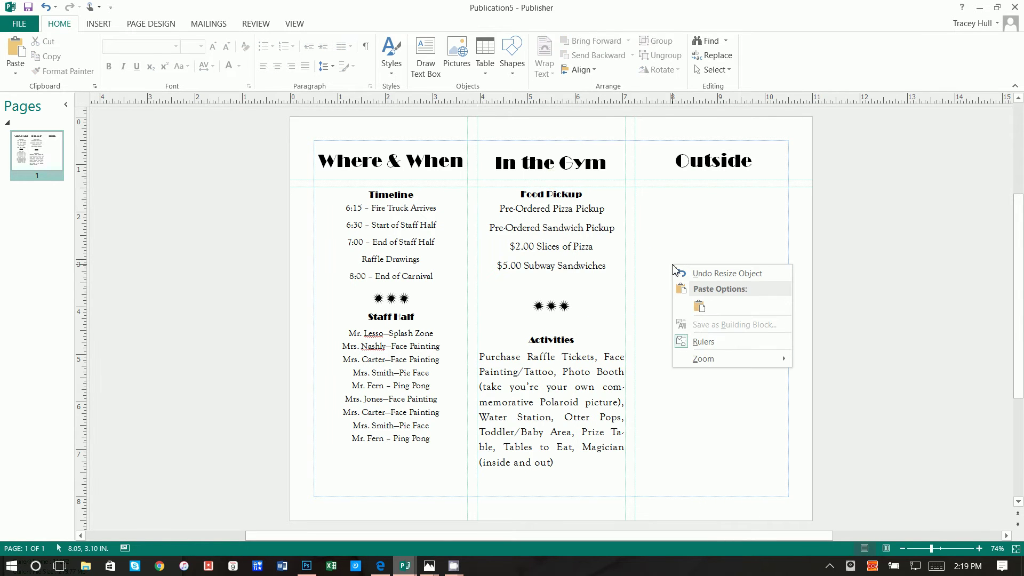
{"action": "left_click", "coordinate": [699, 306]}
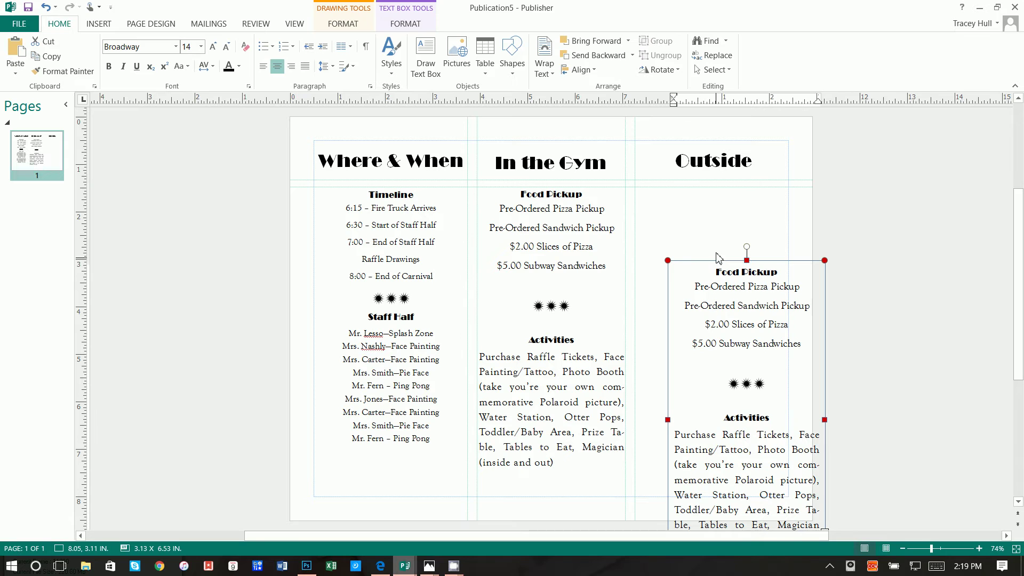
{"action": "left_click_drag", "start_coordinate": [712, 261], "coordinate": [667, 185]}
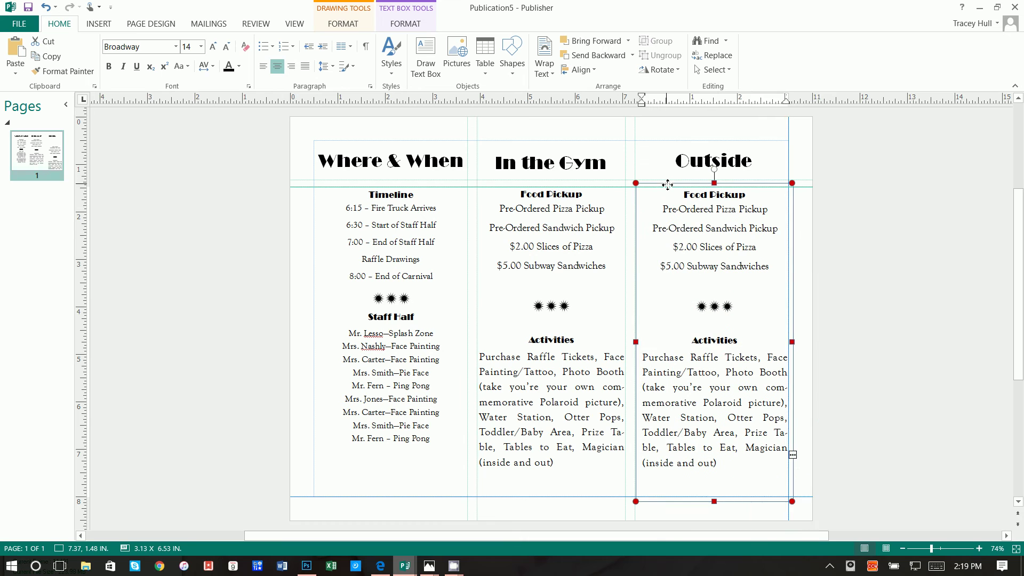
Fine-tune the copied text box's horizontal position to about 7.31 in so it sits within the "Outside" column
{"action": "left_click", "coordinate": [764, 187]}
{"action": "key", "text": "alt+Left"}
{"action": "key", "text": "alt+Left"}
{"action": "key", "text": "alt+Left"}
{"action": "key", "text": "alt+Left"}
{"action": "key", "text": "alt+Left"}
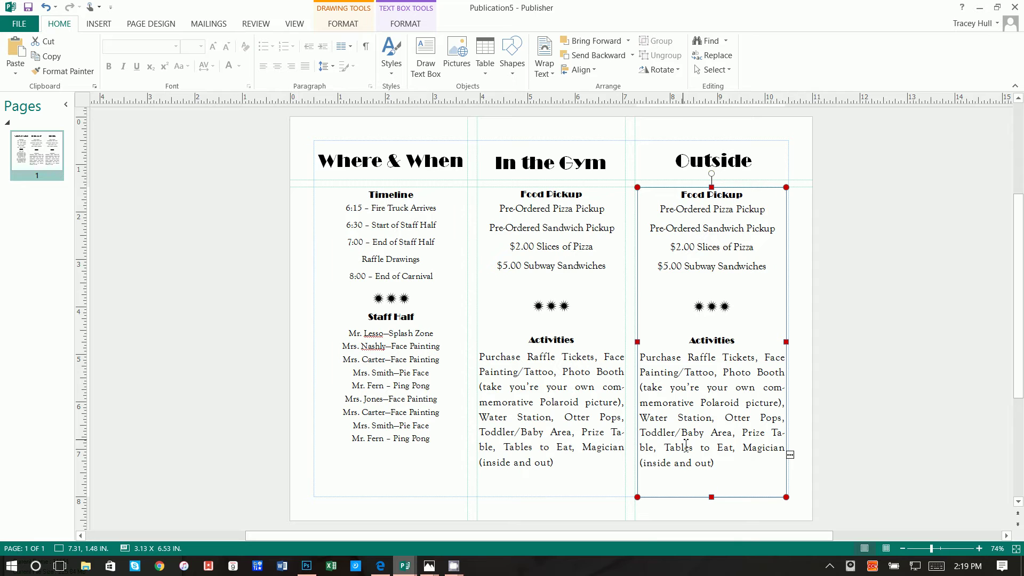
Delete the copied text after "Pre-Ordered" in the Outside column's text box and change its "Food Pickup" heading to "Activities"
{"action": "left_click_drag", "start_coordinate": [718, 466], "coordinate": [612, 221]}
{"action": "key", "text": "Delete"}
{"action": "key", "text": "BackSpace"}
{"action": "key", "text": "BackSpace"}
{"action": "key", "text": "BackSpace"}
{"action": "key", "text": "BackSpace"}
{"action": "key", "text": "BackSpace"}
{"action": "key", "text": "BackSpace"}
{"action": "key", "text": "BackSpace"}
{"action": "key", "text": "BackSpace"}
{"action": "key", "text": "BackSpace"}
{"action": "key", "text": "BackSpace"}
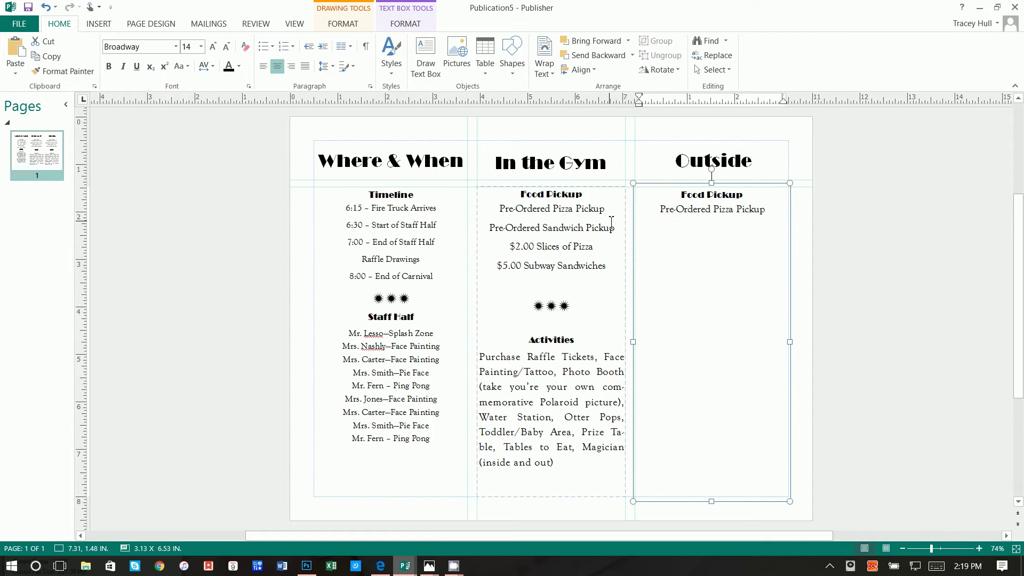
{"action": "key", "text": "BackSpace"}
{"action": "key", "text": "BackSpace"}
{"action": "key", "text": "BackSpace"}
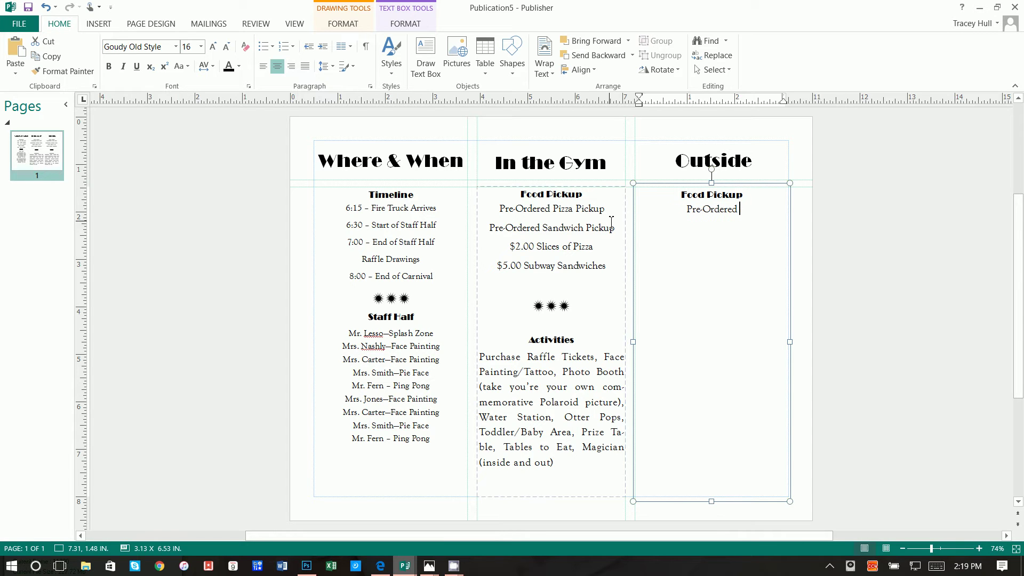
{"action": "triple_click", "coordinate": [725, 197]}
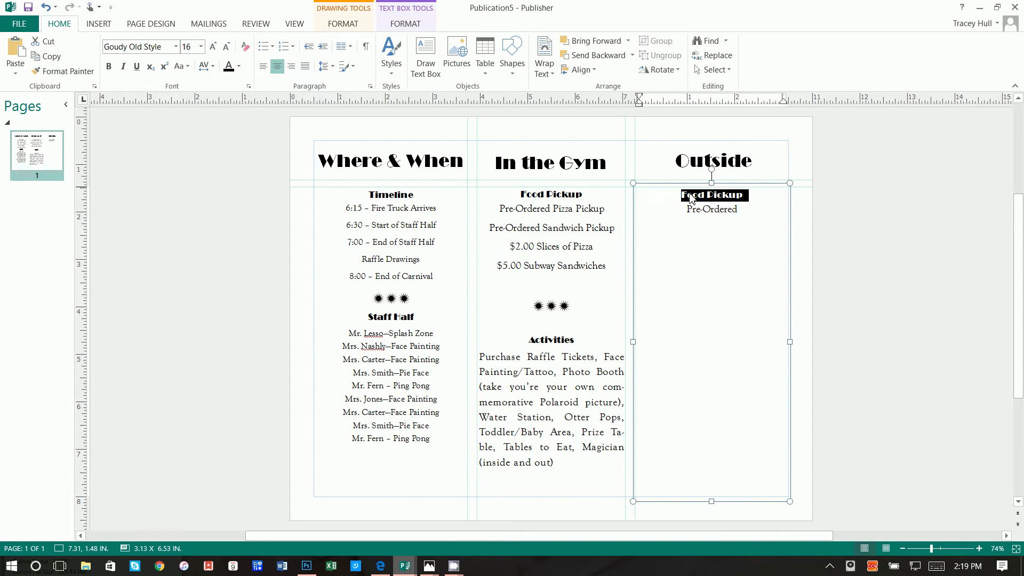
{"action": "type", "text": "Activities"}
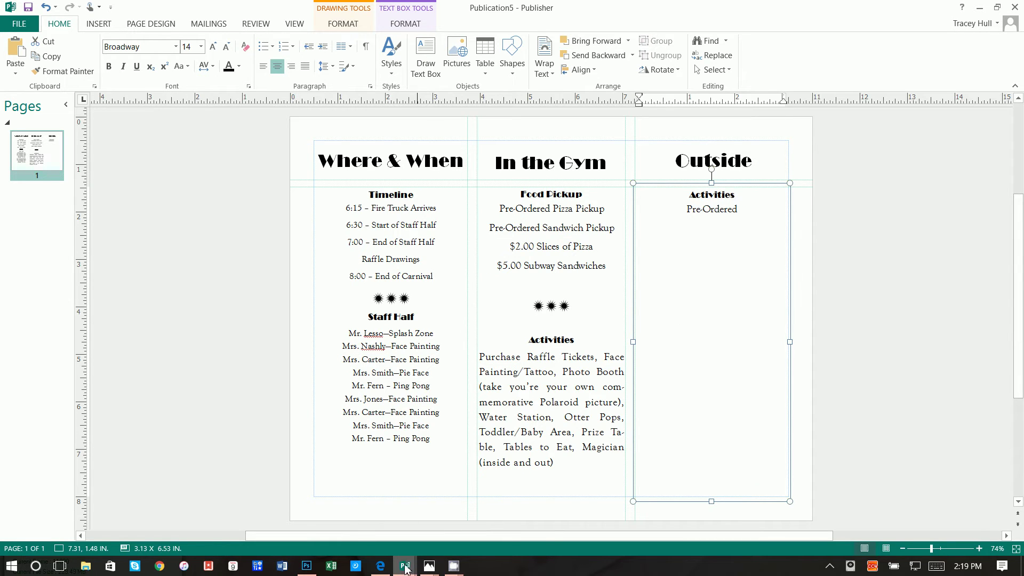
Switch to the trifold.pub publication and copy the full activities paragraph from its Outside column
{"action": "left_click", "coordinate": [326, 507]}
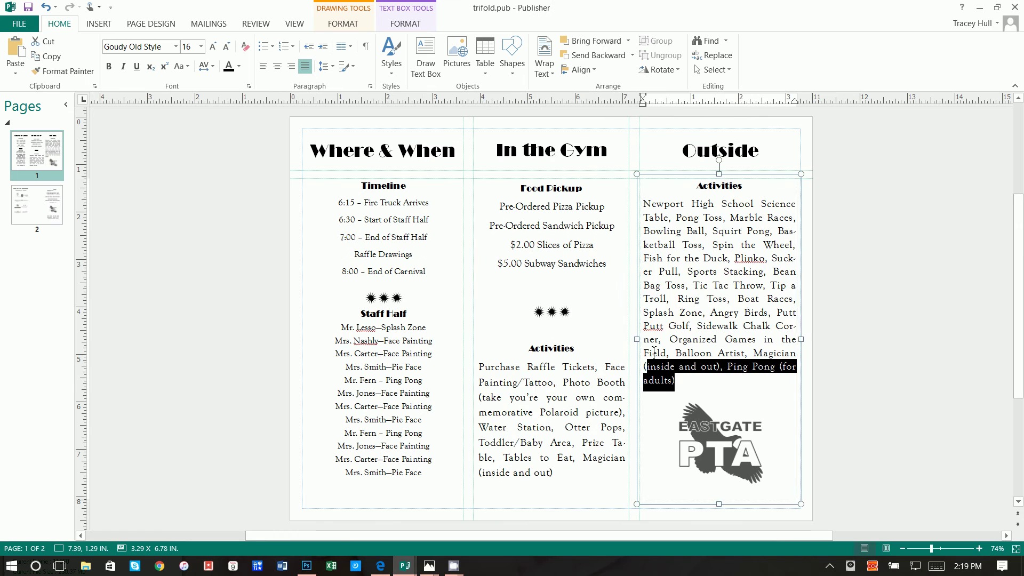
{"action": "left_click_drag", "start_coordinate": [654, 353], "coordinate": [617, 209]}
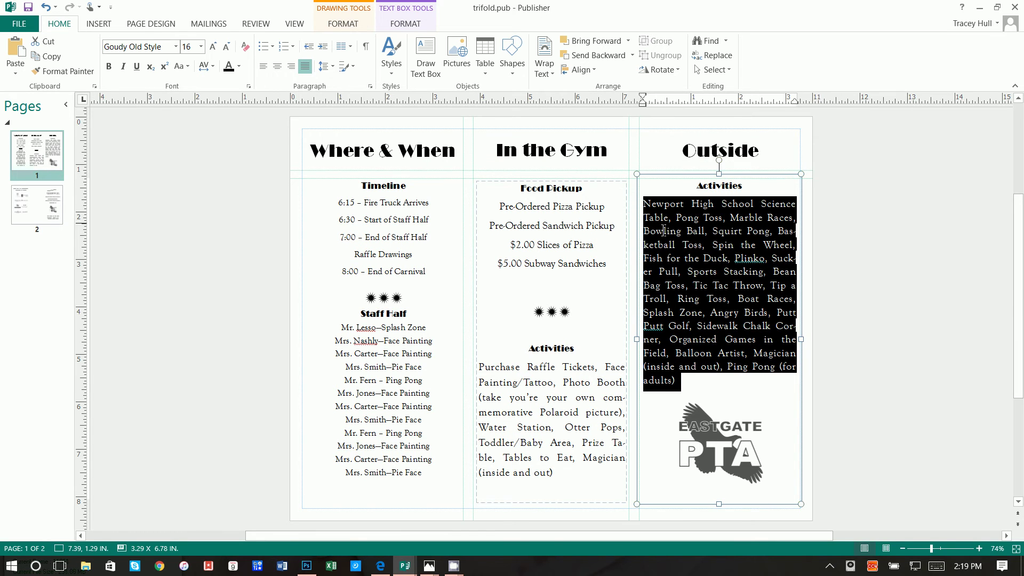
{"action": "right_click", "coordinate": [695, 240]}
{"action": "left_click", "coordinate": [725, 338]}
{"action": "mouse_move", "coordinate": [407, 571]}
Back in Publication5, replace "Pre-Ordered" under the Outside column's Activities heading with the copied activities paragraph
{"action": "left_click", "coordinate": [477, 512]}
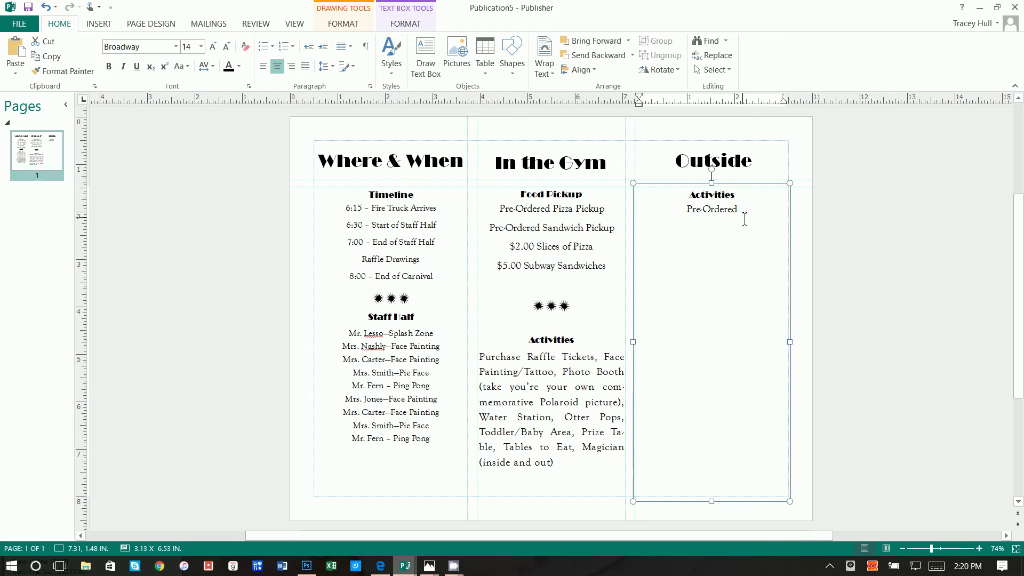
{"action": "left_click_drag", "start_coordinate": [745, 219], "coordinate": [687, 210]}
{"action": "right_click", "coordinate": [697, 214]}
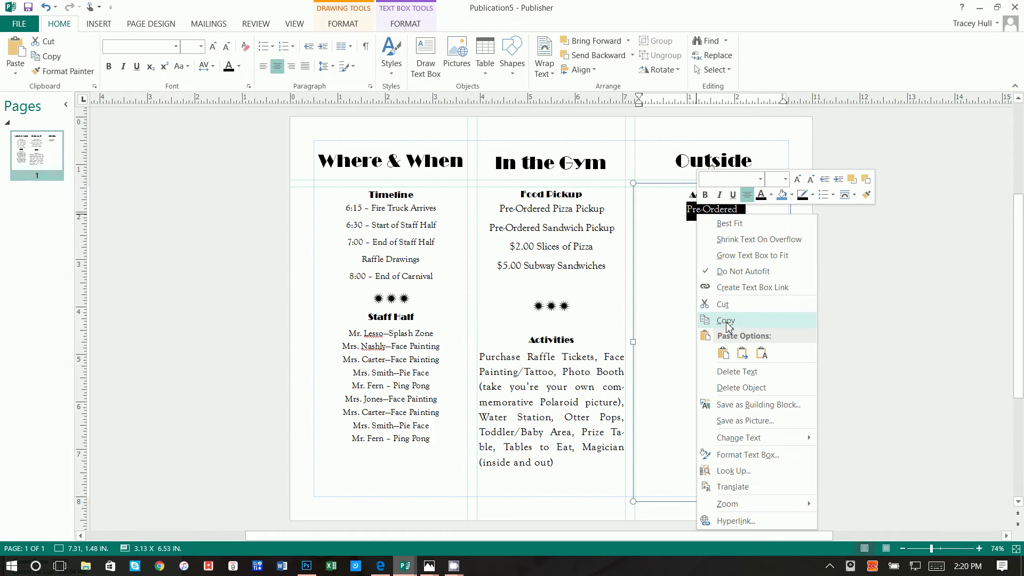
{"action": "left_click", "coordinate": [723, 353]}
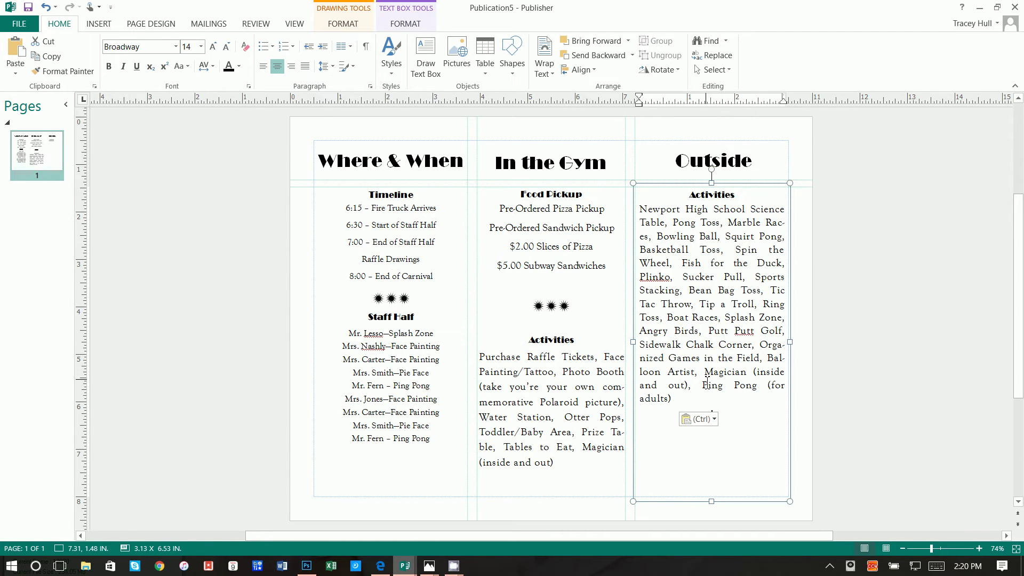
{"action": "left_click", "coordinate": [859, 417]}
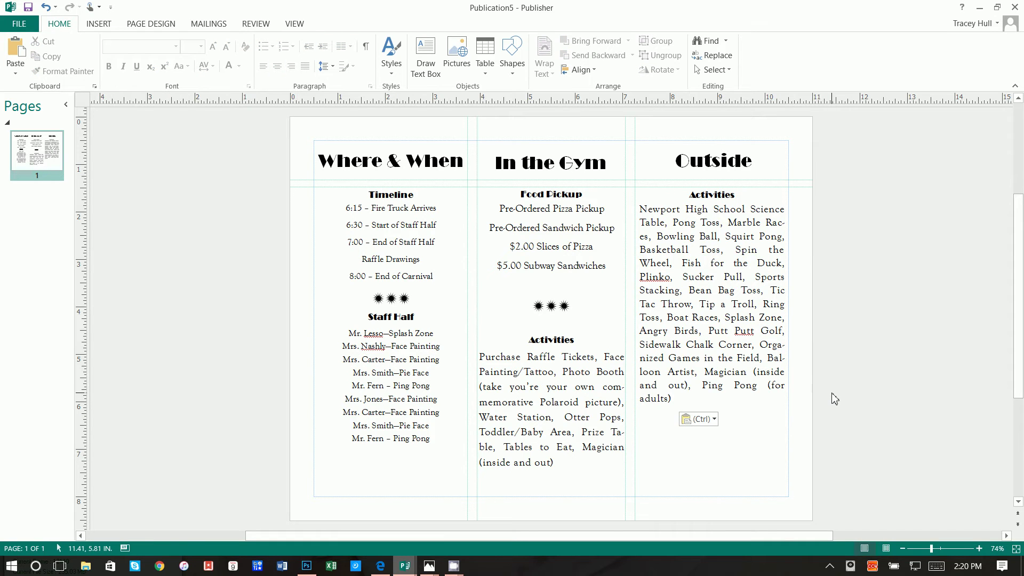
Insert the Eastgate PTA logo from the desktop's Video\trifold folder and place it at about 2.54 x 1.96 in at the Outside column's bottom
{"action": "left_click", "coordinate": [89, 27]}
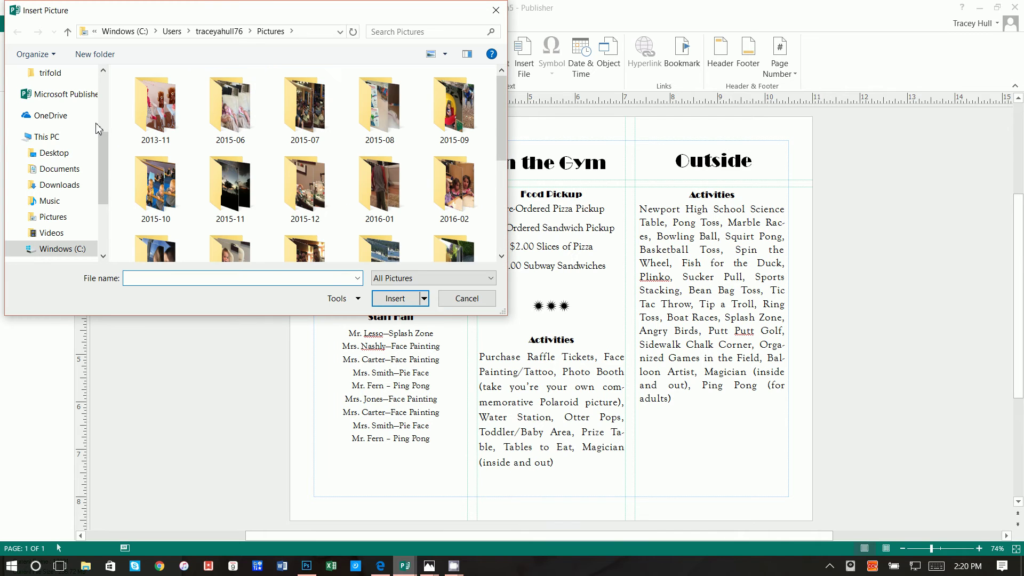
{"action": "left_click", "coordinate": [54, 153]}
{"action": "double_click", "coordinate": [223, 169]}
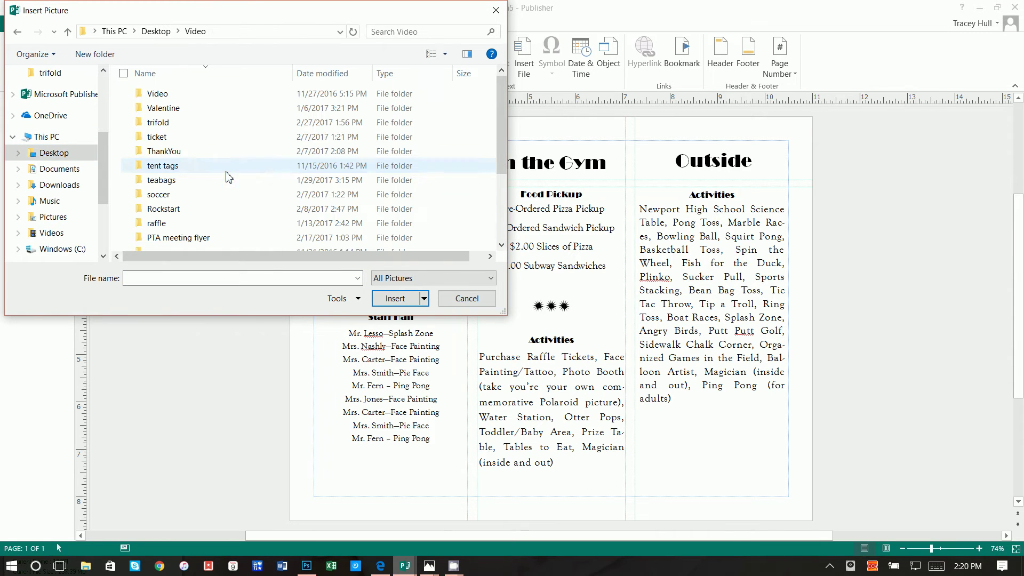
{"action": "double_click", "coordinate": [202, 123]}
{"action": "left_click", "coordinate": [160, 112]}
{"action": "left_click", "coordinate": [403, 304]}
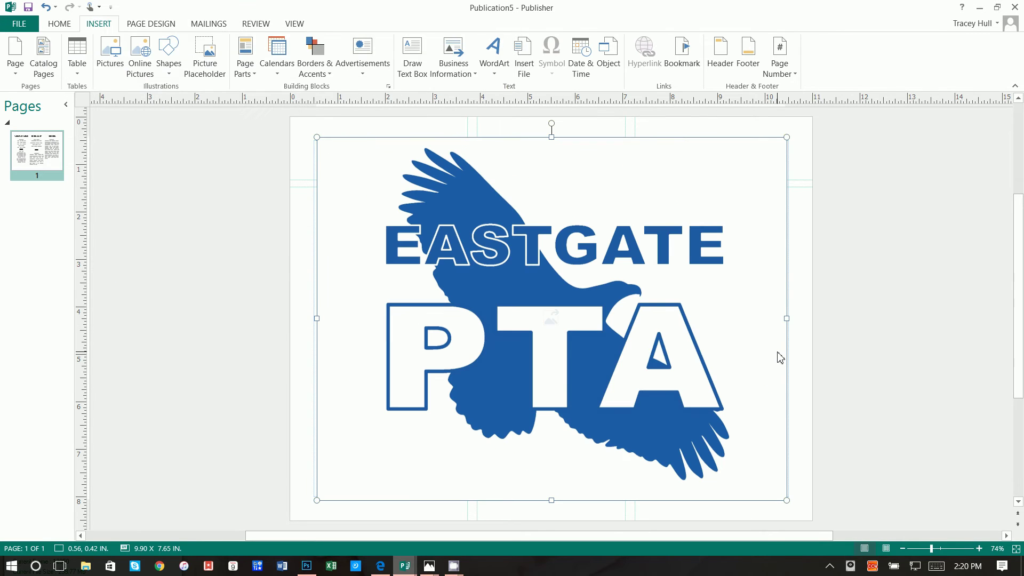
{"action": "left_click_drag", "start_coordinate": [787, 499], "coordinate": [483, 267]}
{"action": "left_click_drag", "start_coordinate": [348, 173], "coordinate": [695, 433]}
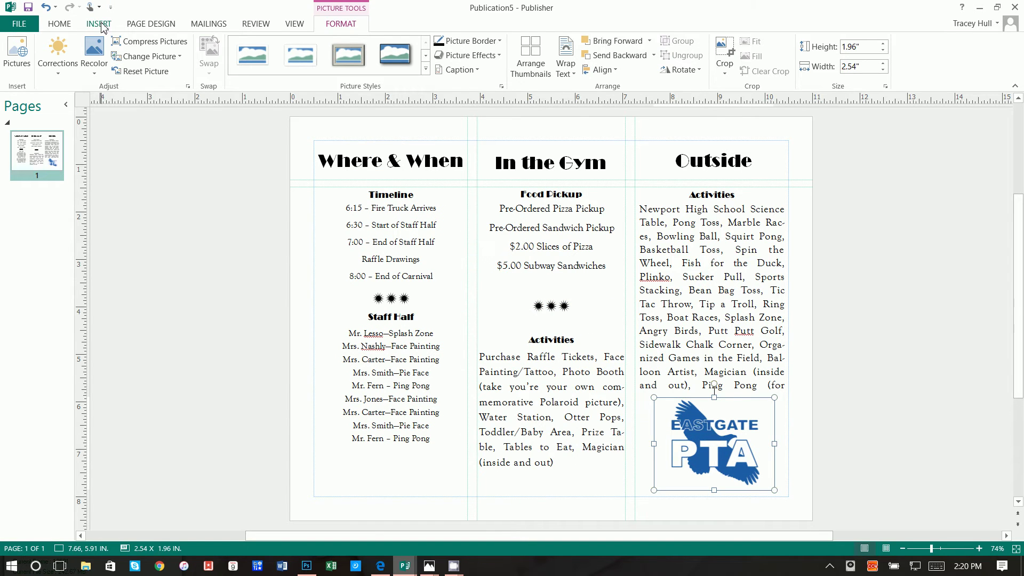
Recolor the Eastgate PTA logo with the black scheme color and apply a darker, higher-contrast picture correction
{"action": "left_click", "coordinate": [93, 43]}
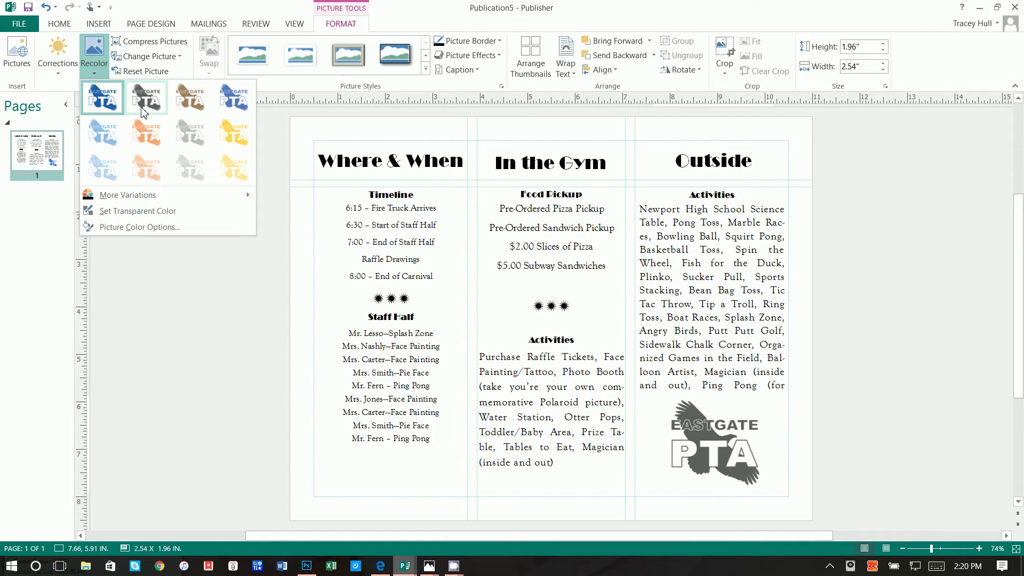
{"action": "mouse_move", "coordinate": [243, 196]}
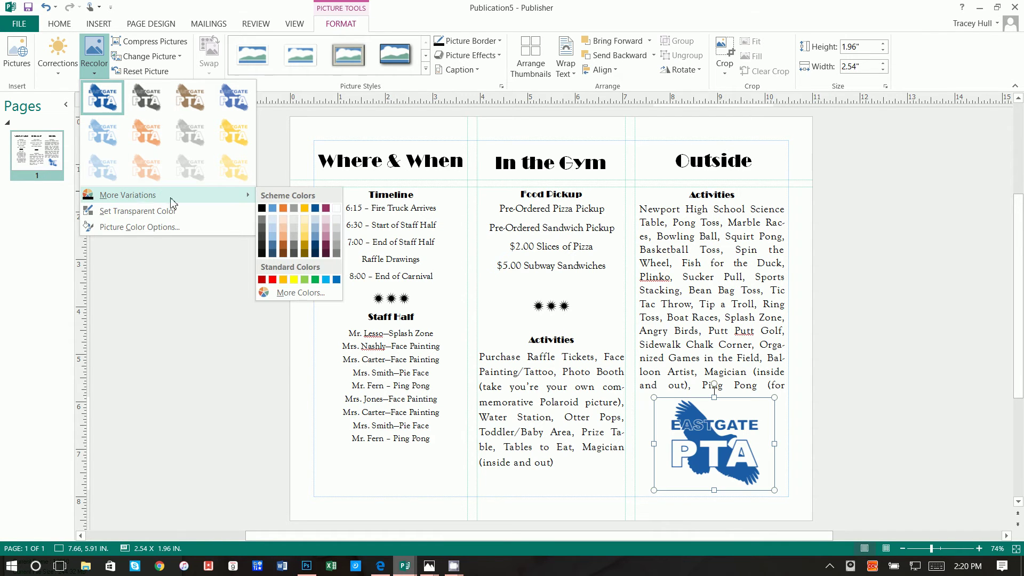
{"action": "left_click", "coordinate": [262, 209]}
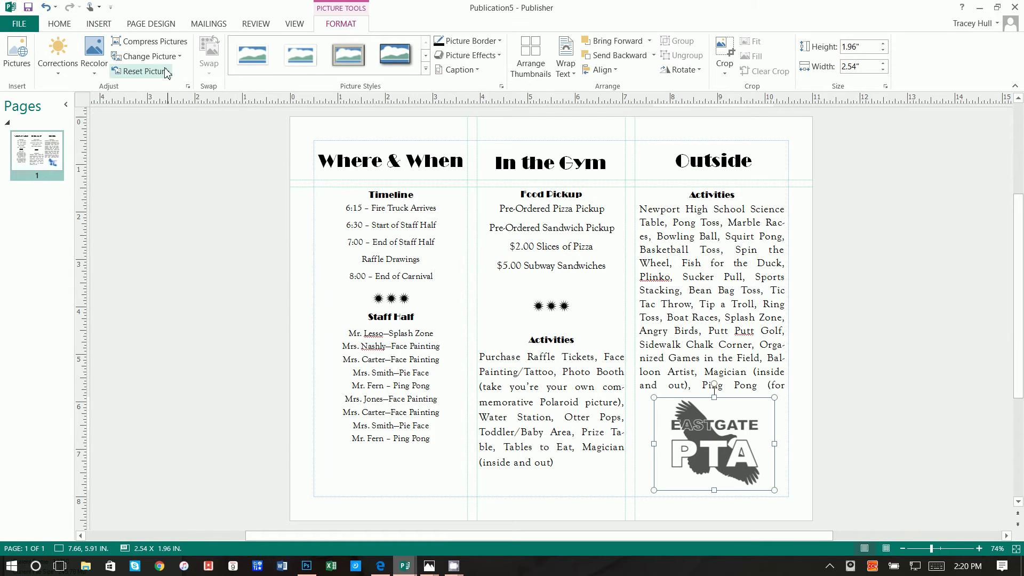
{"action": "left_click", "coordinate": [63, 55]}
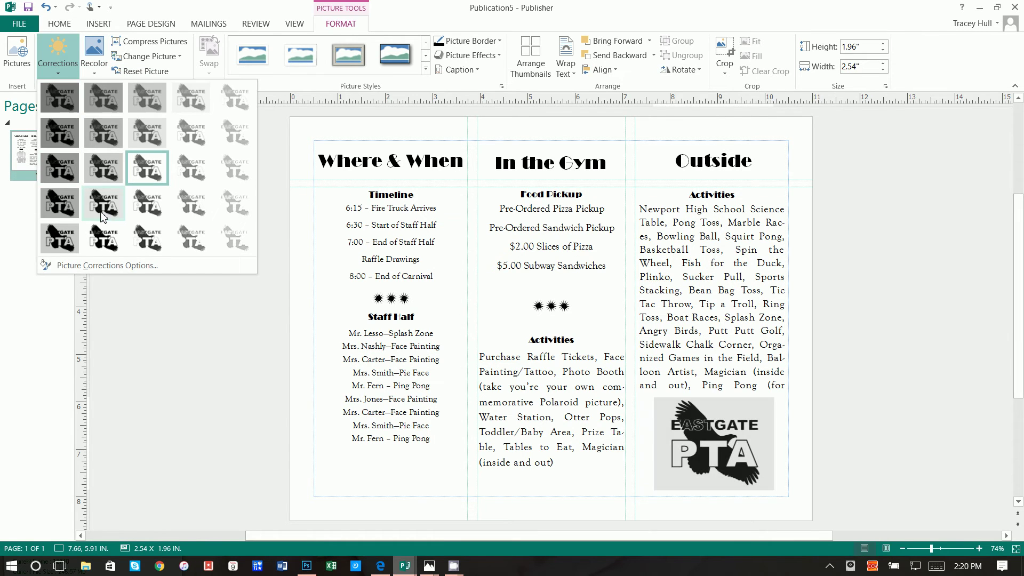
{"action": "left_click", "coordinate": [104, 241]}
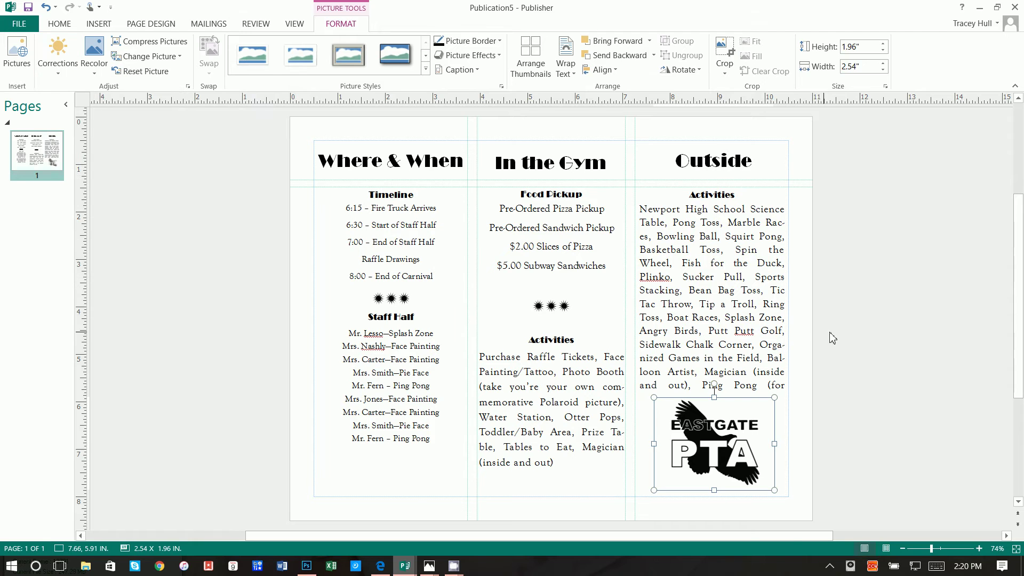
{"action": "left_click", "coordinate": [850, 393]}
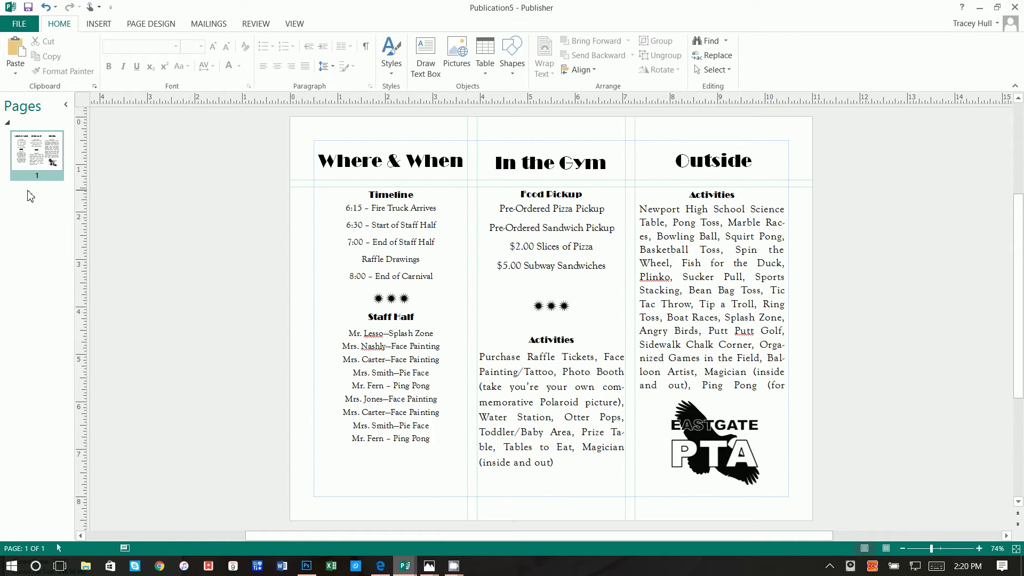
Add a blank second page and apply the built-in ruler guides with three columns and a heading row
{"action": "left_click", "coordinate": [99, 24]}
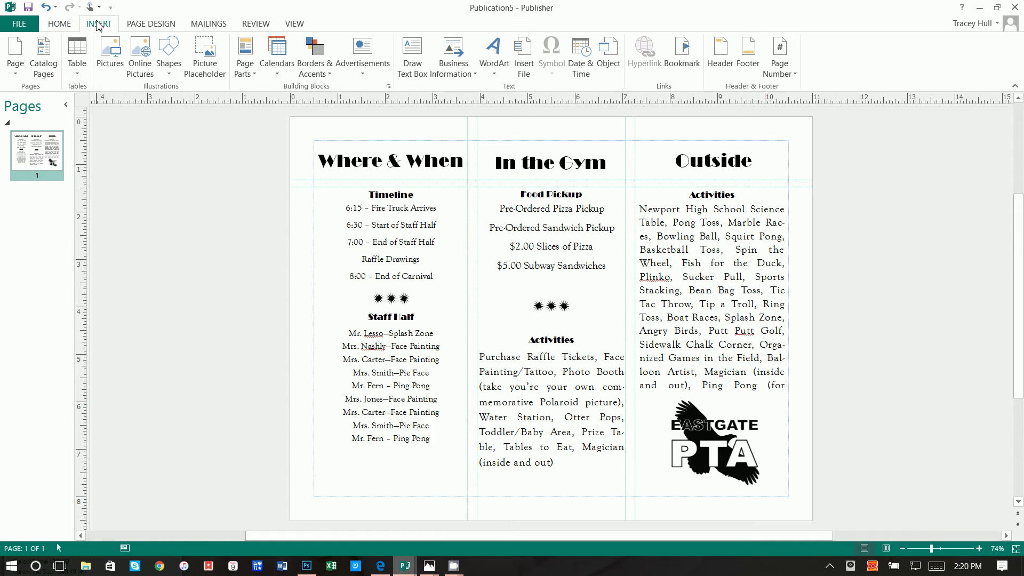
{"action": "left_click", "coordinate": [21, 56]}
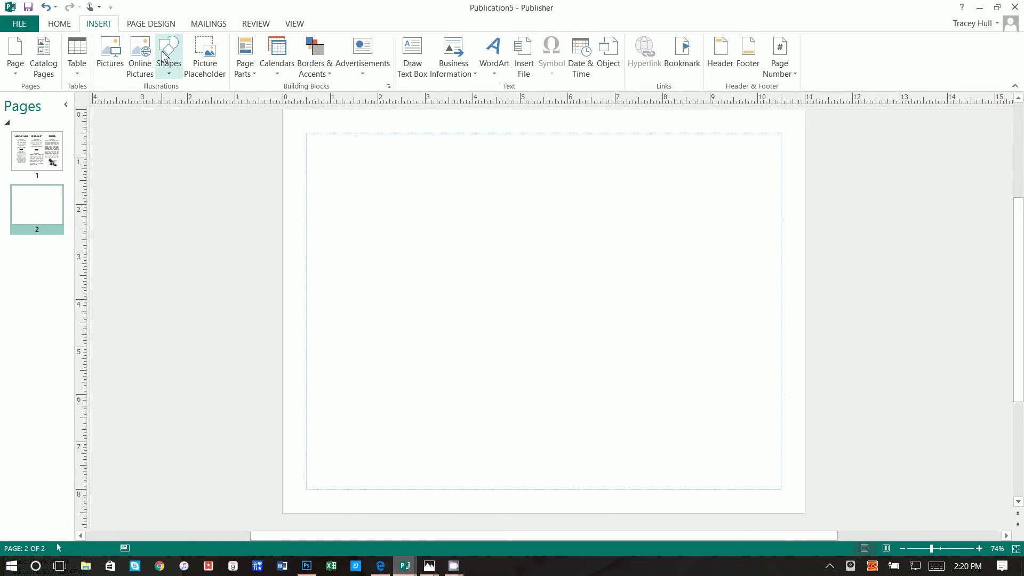
{"action": "left_click", "coordinate": [59, 23]}
{"action": "left_click", "coordinate": [133, 23]}
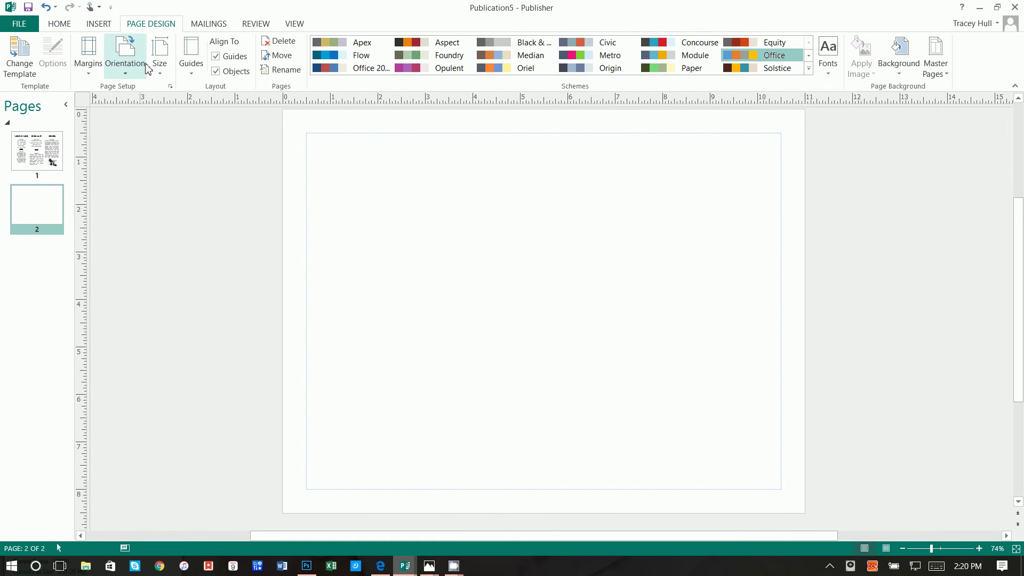
{"action": "left_click", "coordinate": [192, 56]}
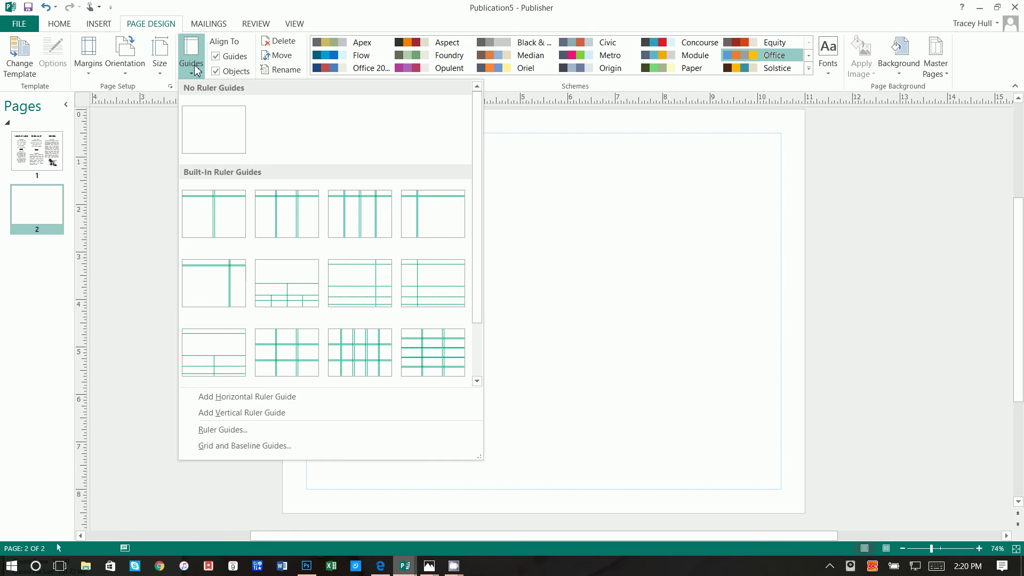
{"action": "left_click", "coordinate": [282, 218]}
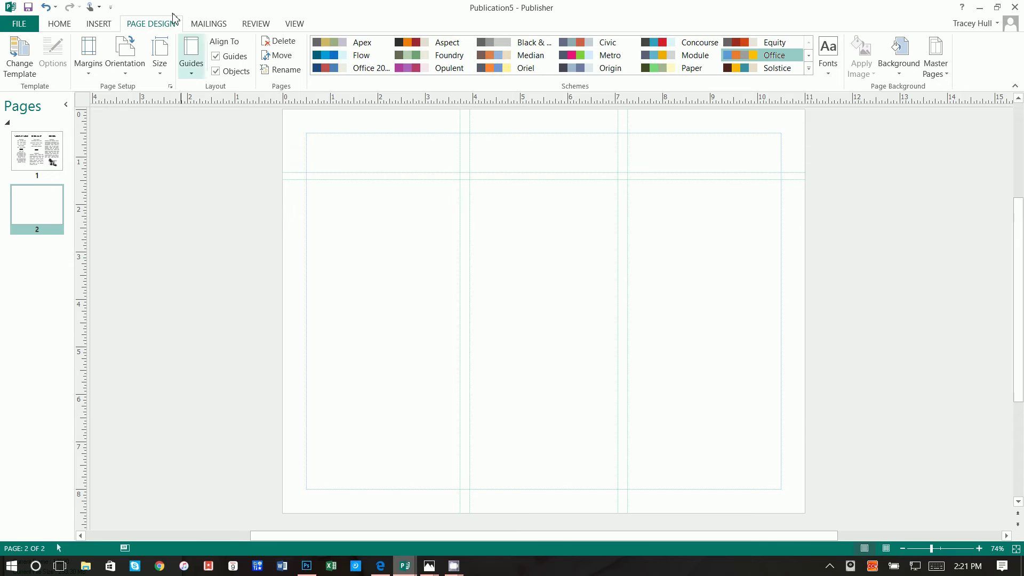
Draw a text box about 2.74 x 0.88 in at the top of page 2's third column and enter "Welcome to the"
{"action": "left_click", "coordinate": [99, 25]}
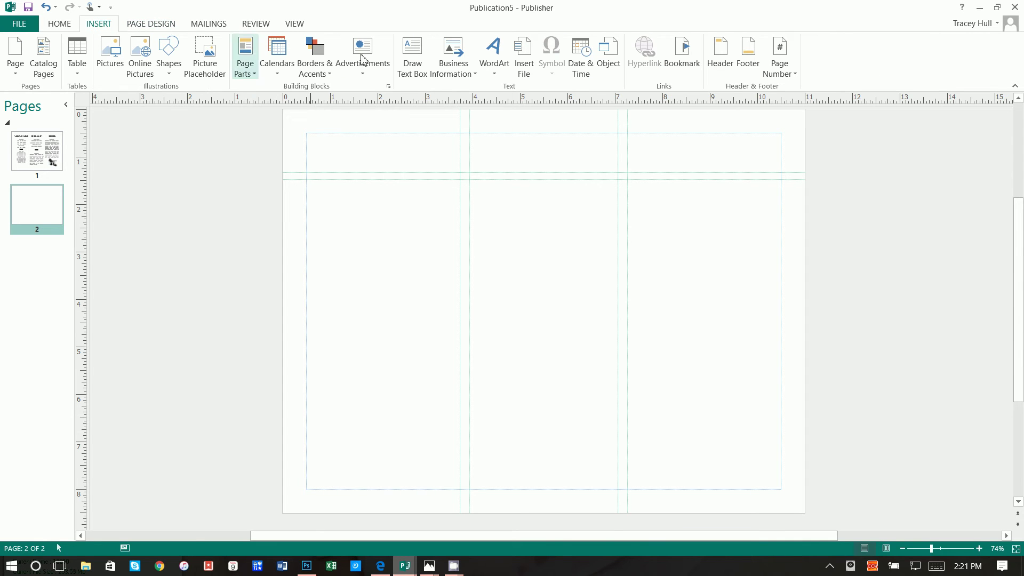
{"action": "left_click", "coordinate": [416, 67]}
{"action": "mouse_move", "coordinate": [632, 159]}
{"action": "left_mouse_down"}
{"action": "mouse_move", "coordinate": [710, 210]}
{"action": "mouse_move", "coordinate": [766, 205]}
{"action": "left_mouse_up"}
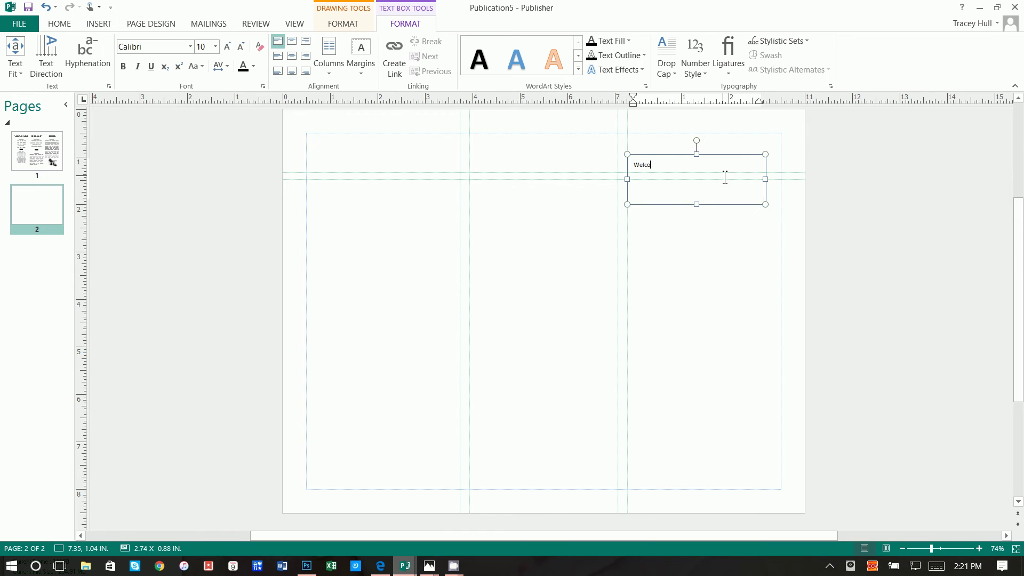
Format the "Welcome to the" text in the Great Day Personal font at size 22
{"action": "left_click_drag", "start_coordinate": [691, 165], "coordinate": [629, 160]}
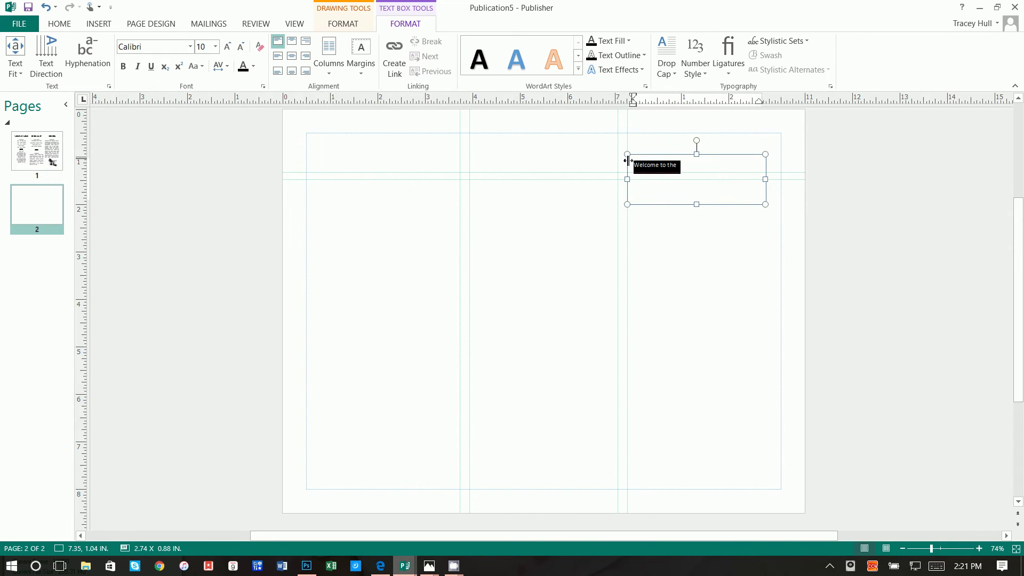
{"action": "left_click", "coordinate": [190, 48]}
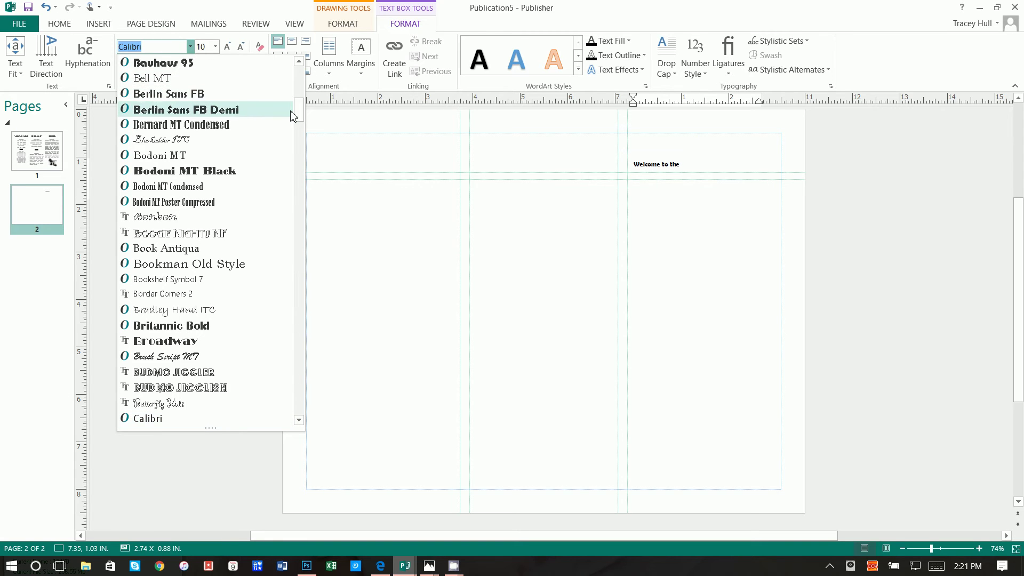
{"action": "left_click_drag", "start_coordinate": [298, 111], "coordinate": [299, 75]}
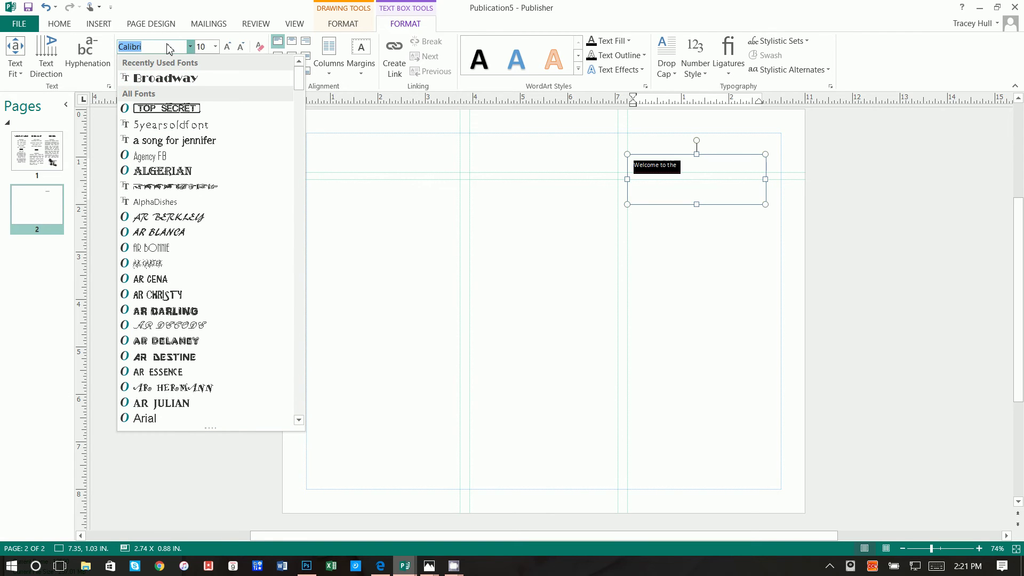
{"action": "type", "text": "Great Day Personal"}
{"action": "key", "text": "Return"}
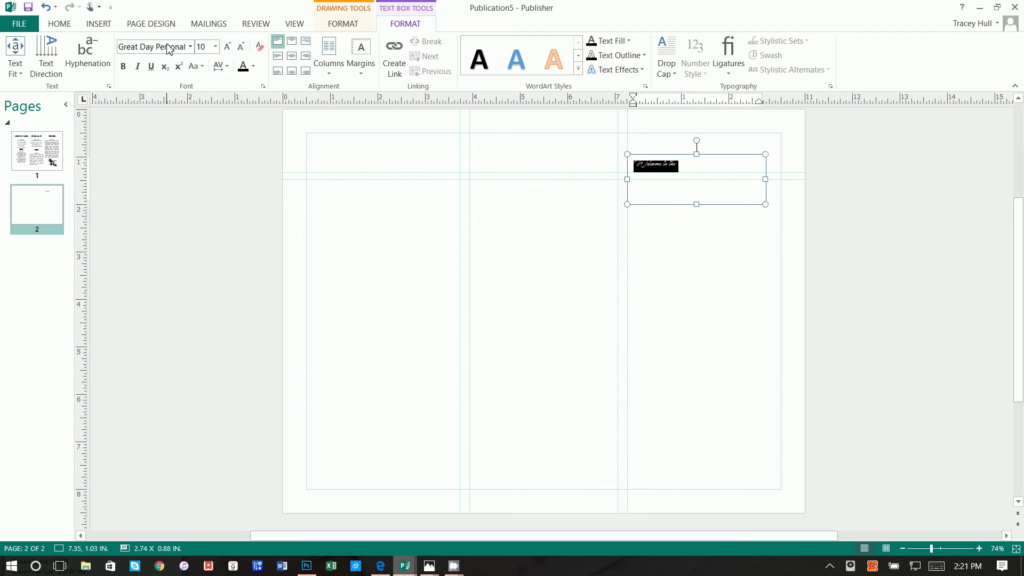
{"action": "left_click", "coordinate": [208, 48]}
{"action": "key", "text": "Return"}
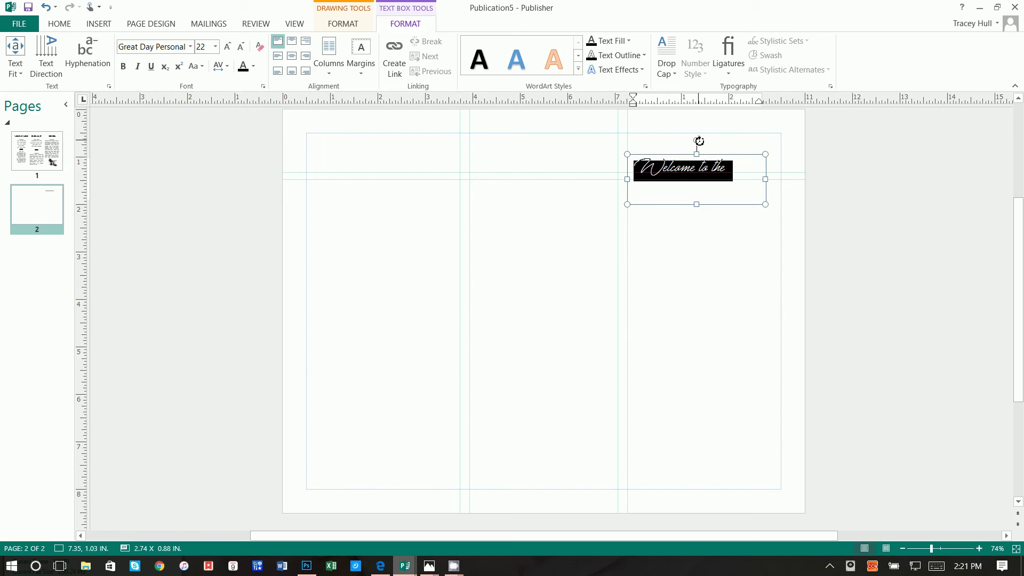
Tilt the "Welcome to the" text box slightly counterclockwise and narrow it closer to its text
{"action": "left_click_drag", "start_coordinate": [697, 141], "coordinate": [714, 156]}
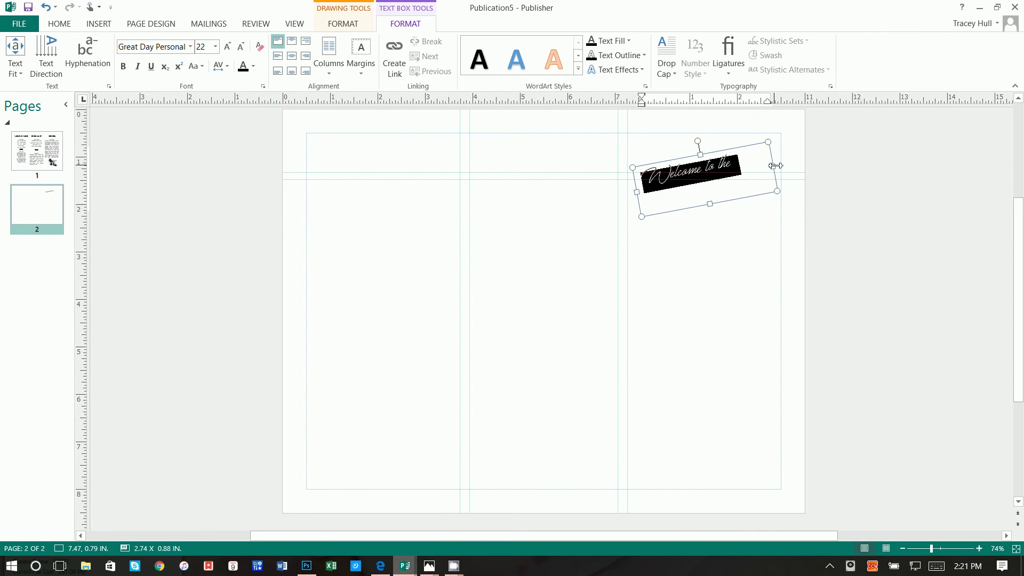
{"action": "left_click", "coordinate": [776, 166]}
{"action": "left_click", "coordinate": [721, 227]}
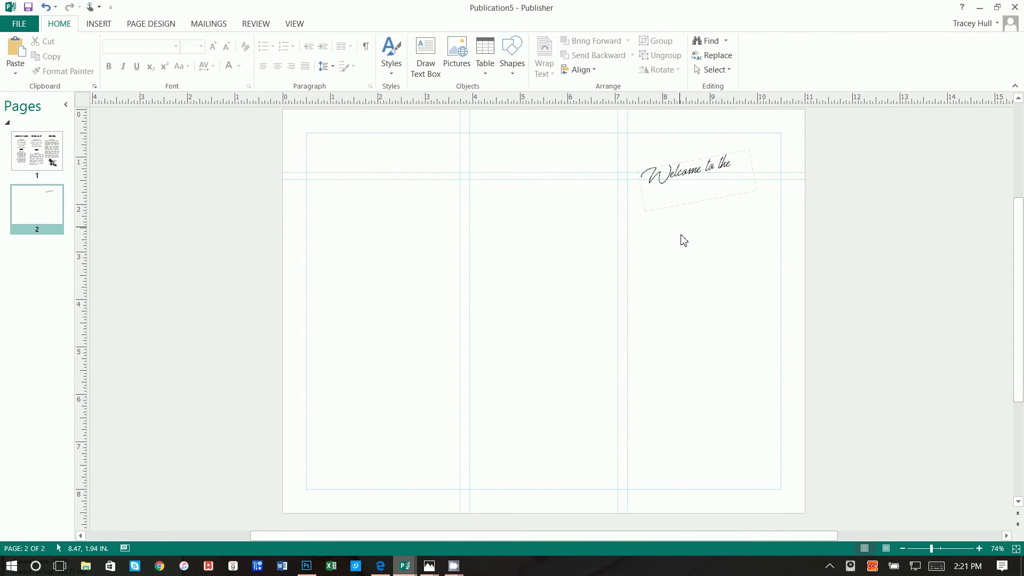
Draw a text box about 3.09 x 0.89 in below "Welcome to the" and enter "CARNIVAL" in capitals
{"action": "left_click", "coordinate": [106, 23]}
{"action": "left_click", "coordinate": [412, 58]}
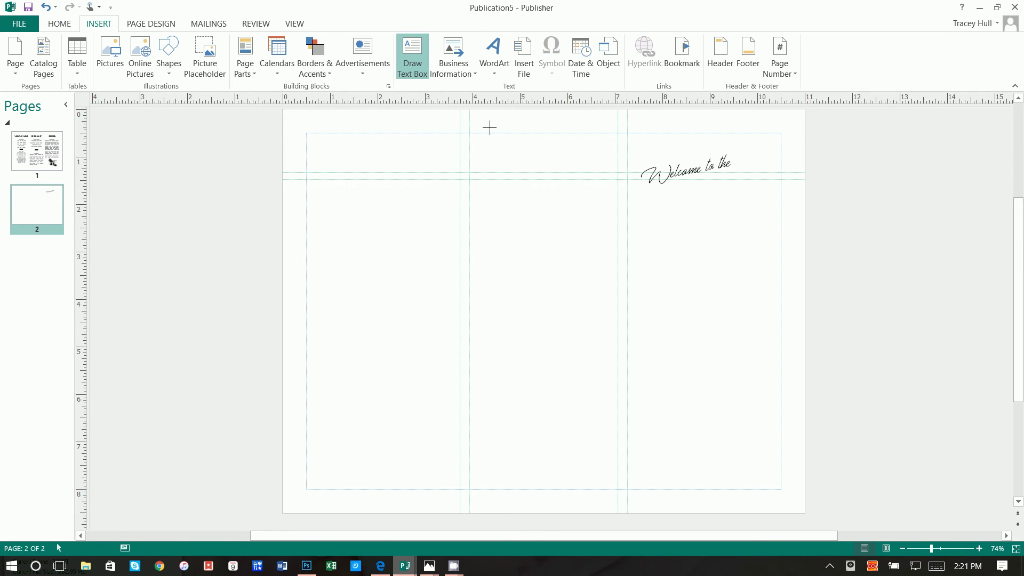
{"action": "mouse_move", "coordinate": [634, 192]}
{"action": "left_mouse_down"}
{"action": "mouse_move", "coordinate": [768, 243]}
{"action": "mouse_move", "coordinate": [781, 236]}
{"action": "left_mouse_up"}
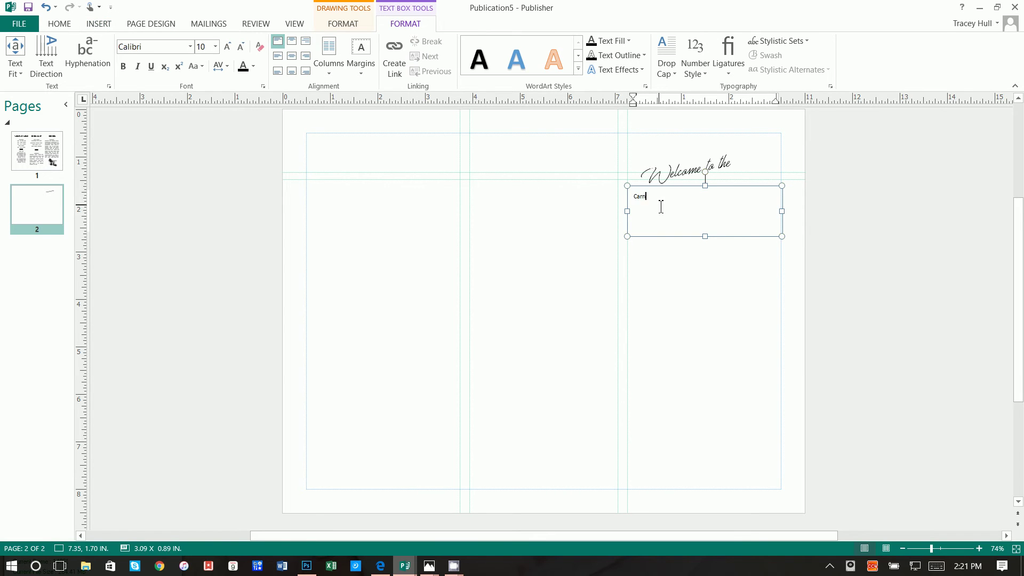
{"action": "left_click_drag", "start_coordinate": [661, 201], "coordinate": [619, 203]}
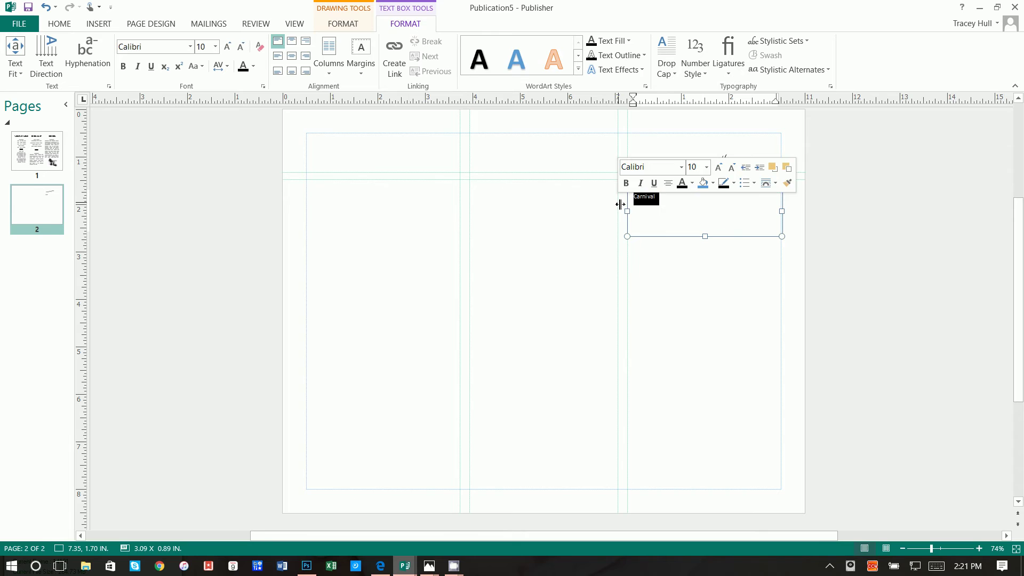
{"action": "type", "text": "CARNIVAL"}
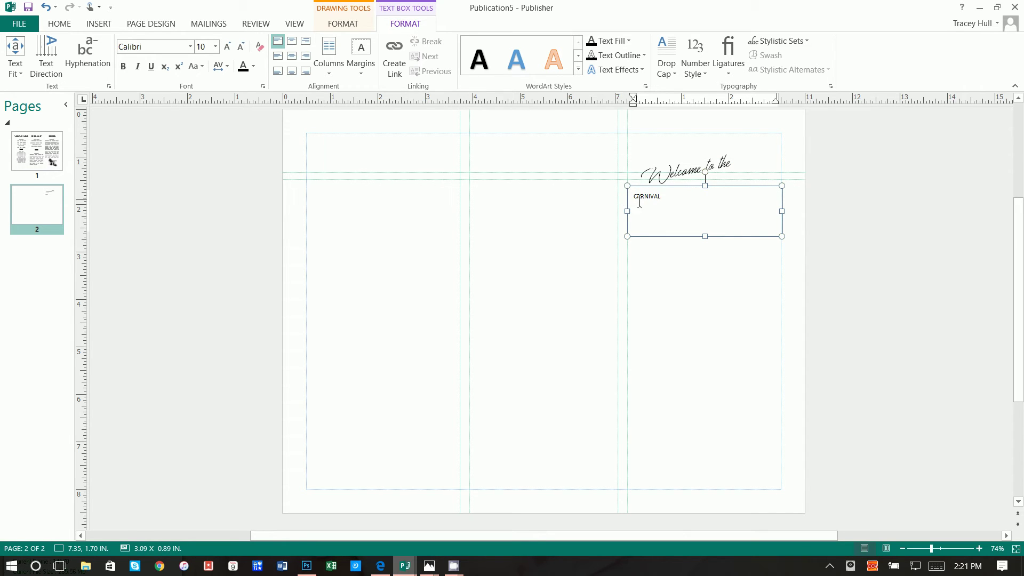
Format the "CARNIVAL" text in the Circus font at size 36 and heighten its text box to about 1.25 in
{"action": "double_click", "coordinate": [640, 202]}
{"action": "left_click", "coordinate": [174, 49]}
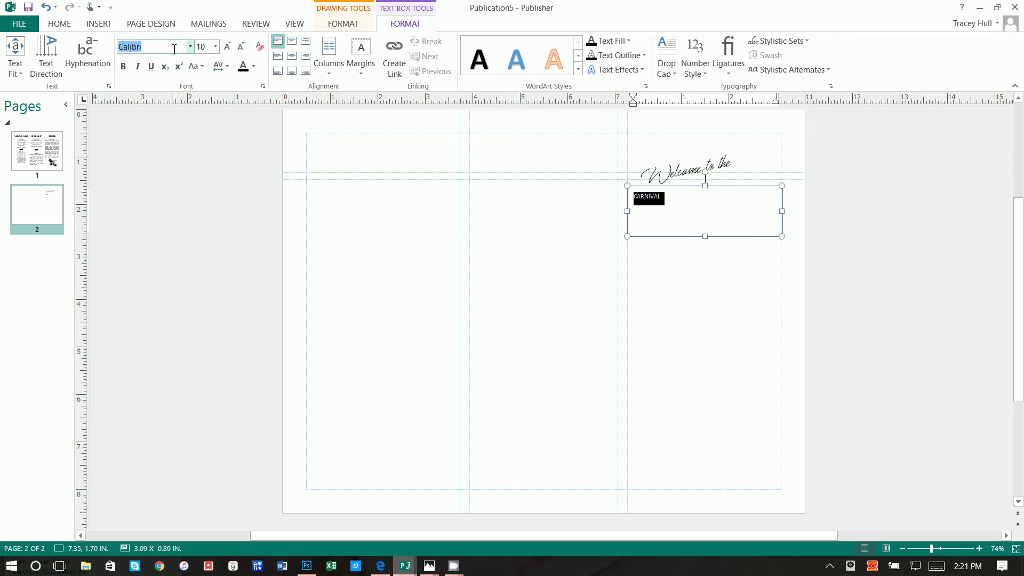
{"action": "type", "text": "Circus"}
{"action": "key", "text": "Return"}
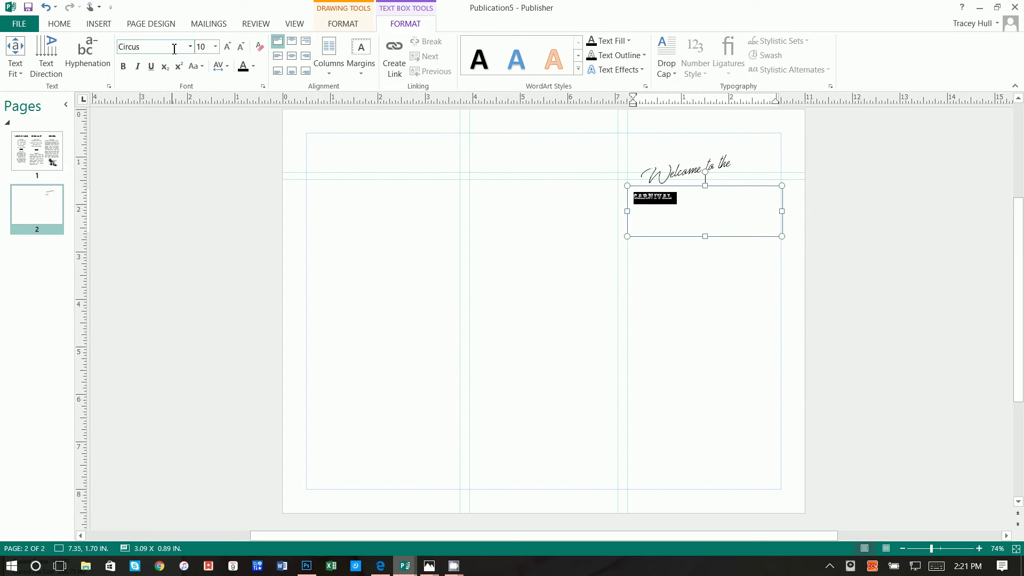
{"action": "left_click", "coordinate": [207, 46]}
{"action": "key", "text": "Return"}
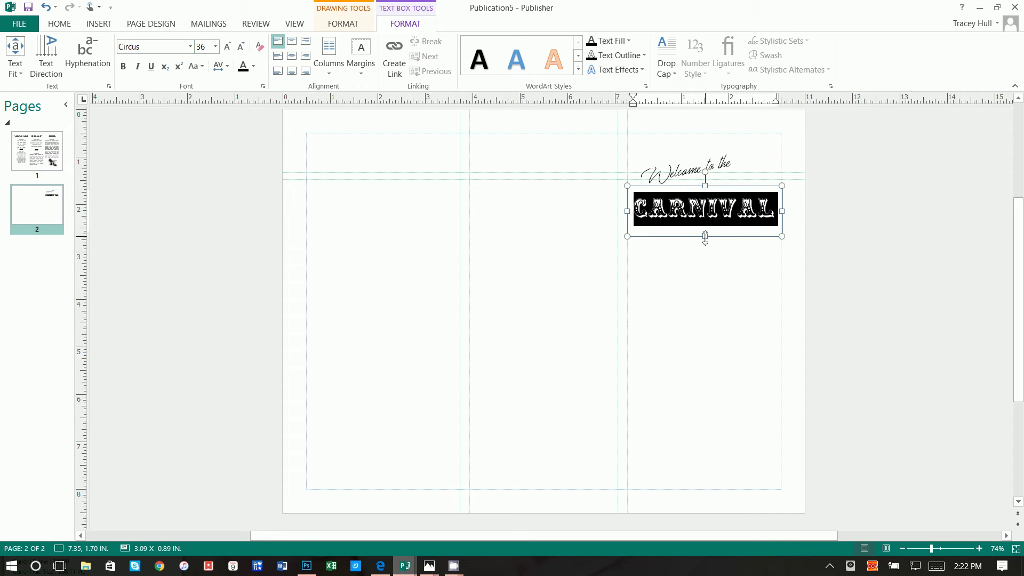
{"action": "left_click_drag", "start_coordinate": [706, 237], "coordinate": [708, 254]}
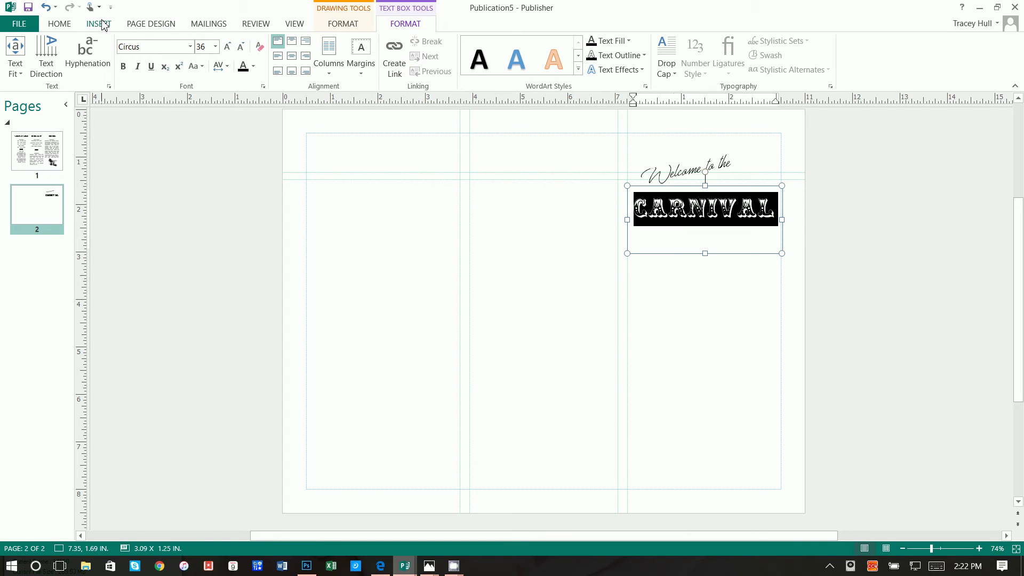
Apply the middle reflection variation from the last row of presets to the "CARNIVAL" text
{"action": "left_click", "coordinate": [630, 73]}
{"action": "mouse_move", "coordinate": [630, 93]}
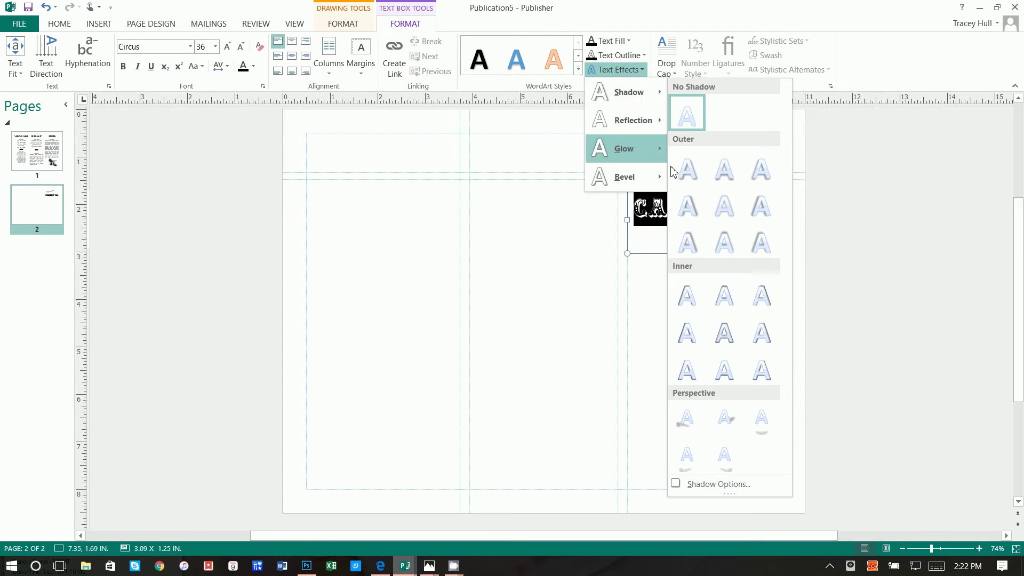
{"action": "left_click", "coordinate": [730, 463]}
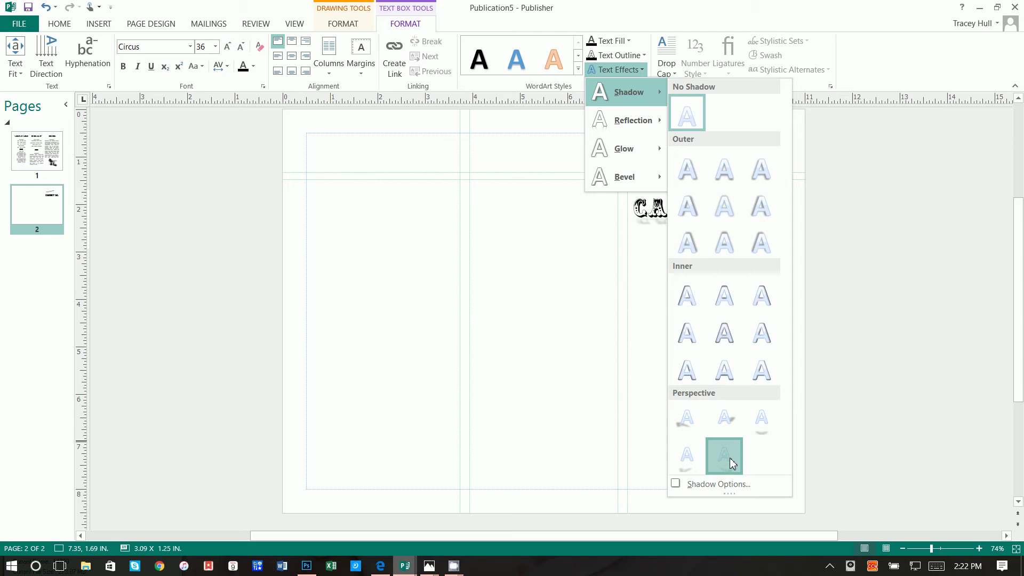
{"action": "mouse_move", "coordinate": [632, 120]}
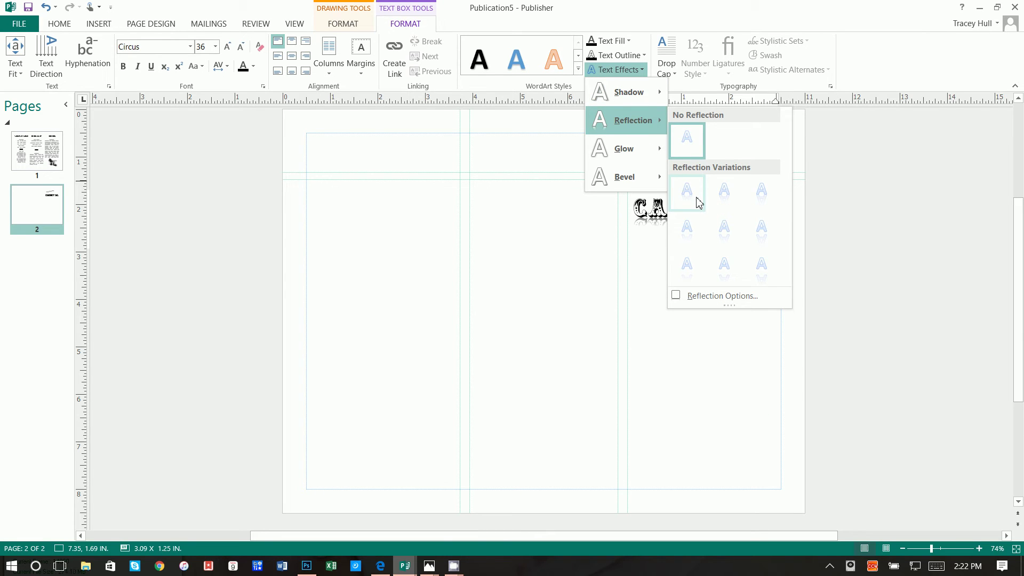
{"action": "left_click", "coordinate": [725, 272]}
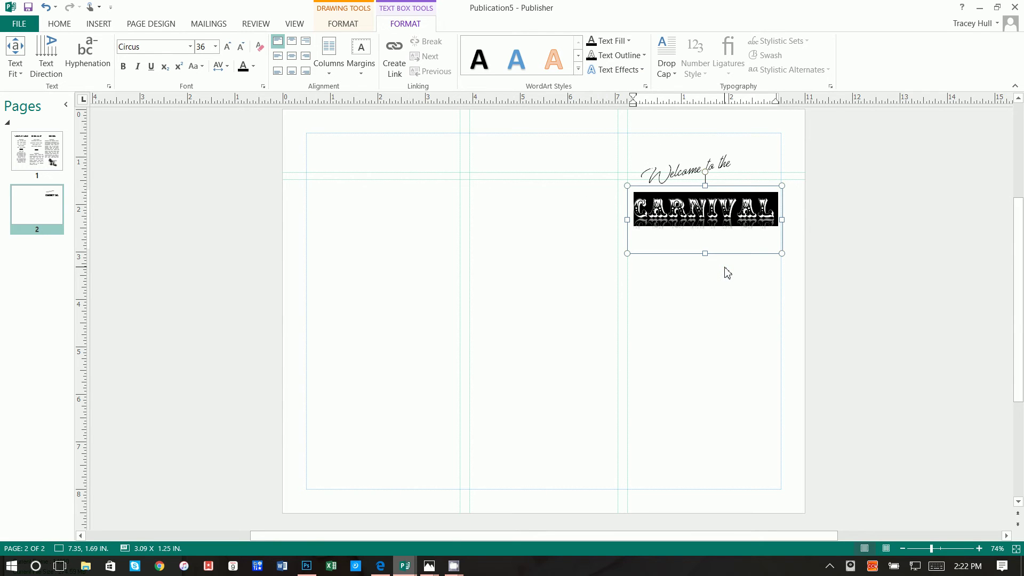
Set the distance of the "CARNIVAL" text's reflection to 7 pt
{"action": "left_click", "coordinate": [616, 70]}
{"action": "mouse_move", "coordinate": [639, 118]}
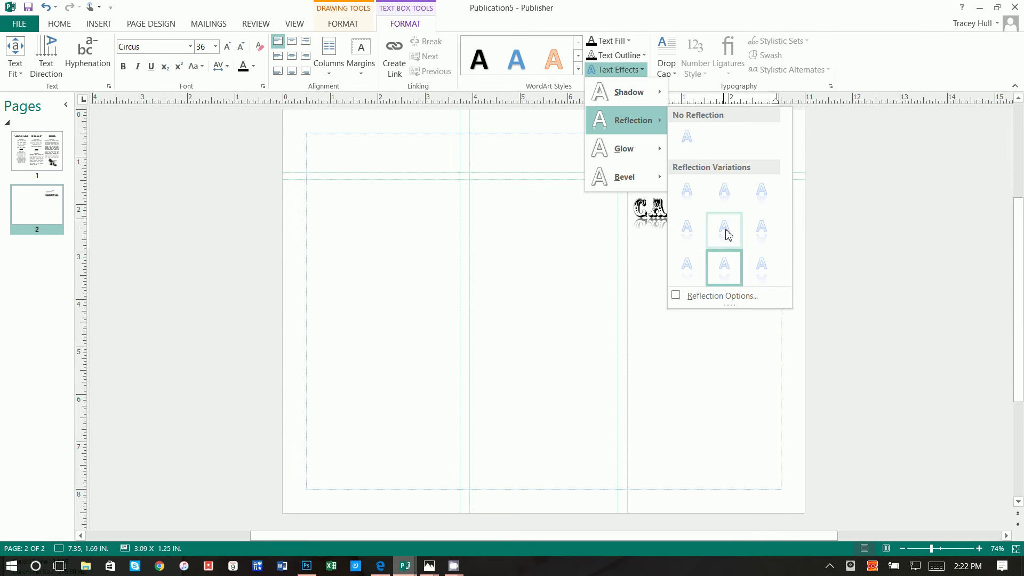
{"action": "left_click", "coordinate": [723, 296]}
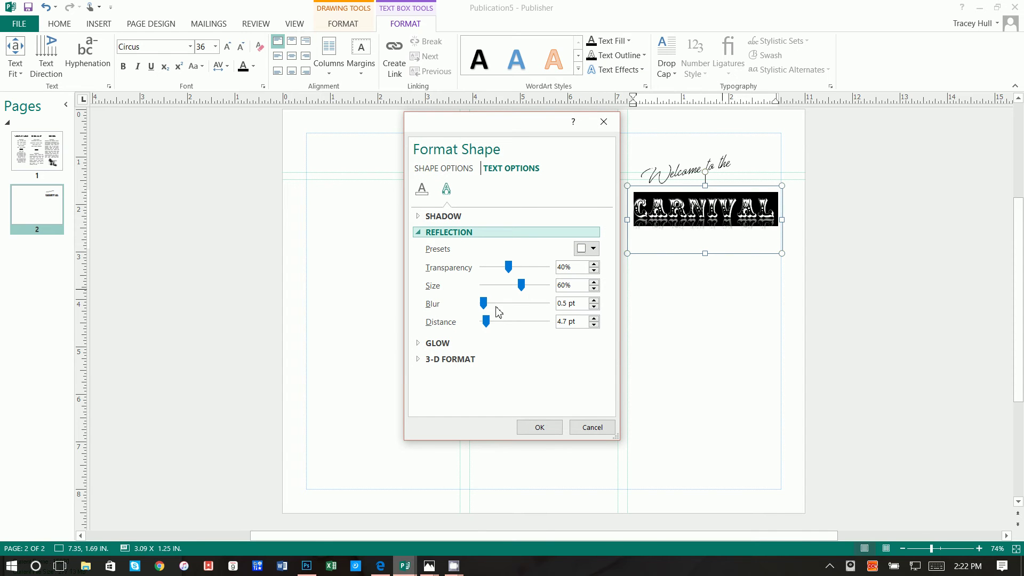
{"action": "left_click_drag", "start_coordinate": [486, 321], "coordinate": [490, 321]}
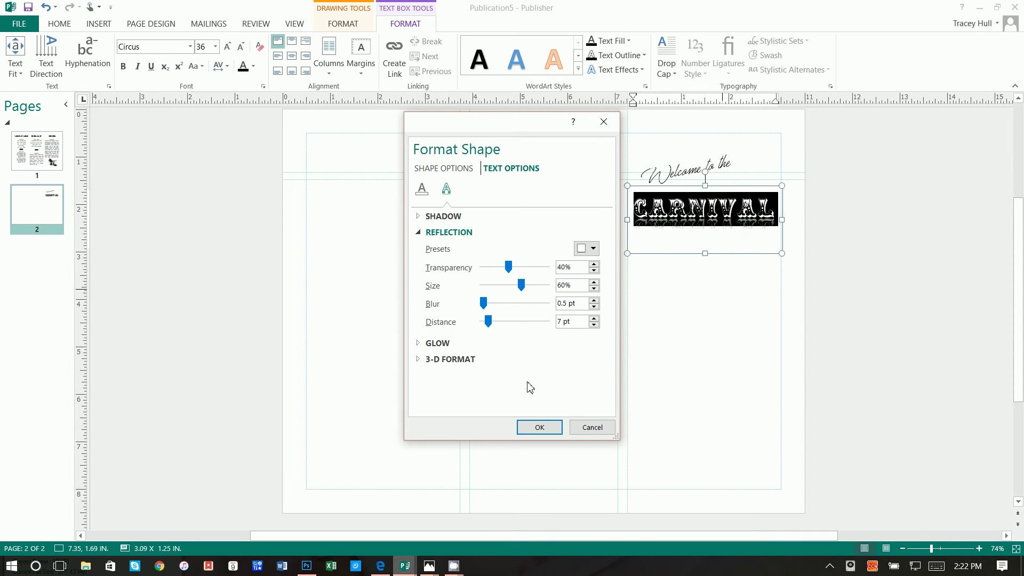
{"action": "left_click", "coordinate": [540, 427]}
{"action": "left_click", "coordinate": [658, 327]}
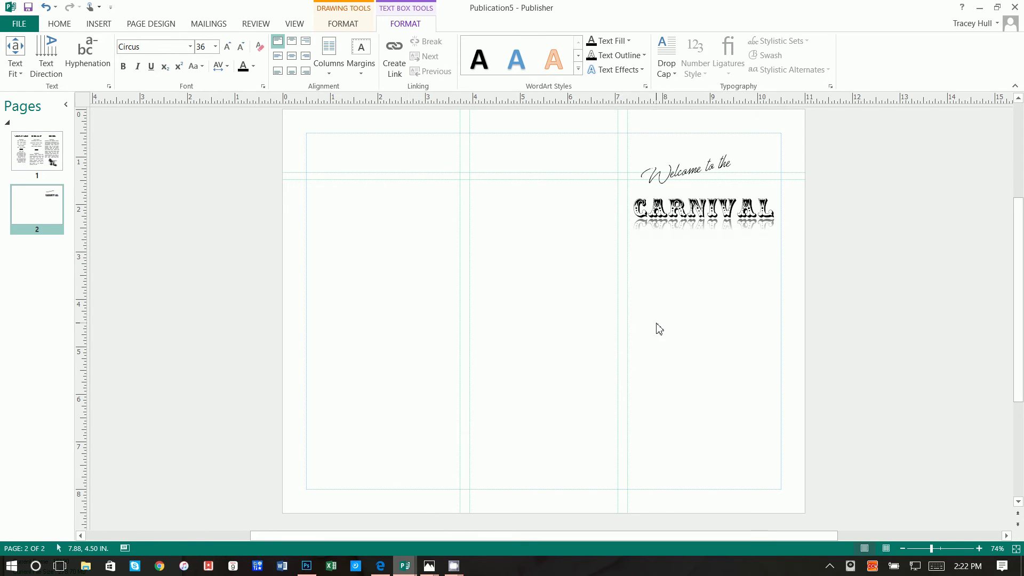
Switch the "CARNIVAL" text to a gradient fill and make the first gradient stop black
{"action": "left_click", "coordinate": [747, 212]}
{"action": "left_click_drag", "start_coordinate": [760, 211], "coordinate": [633, 212]}
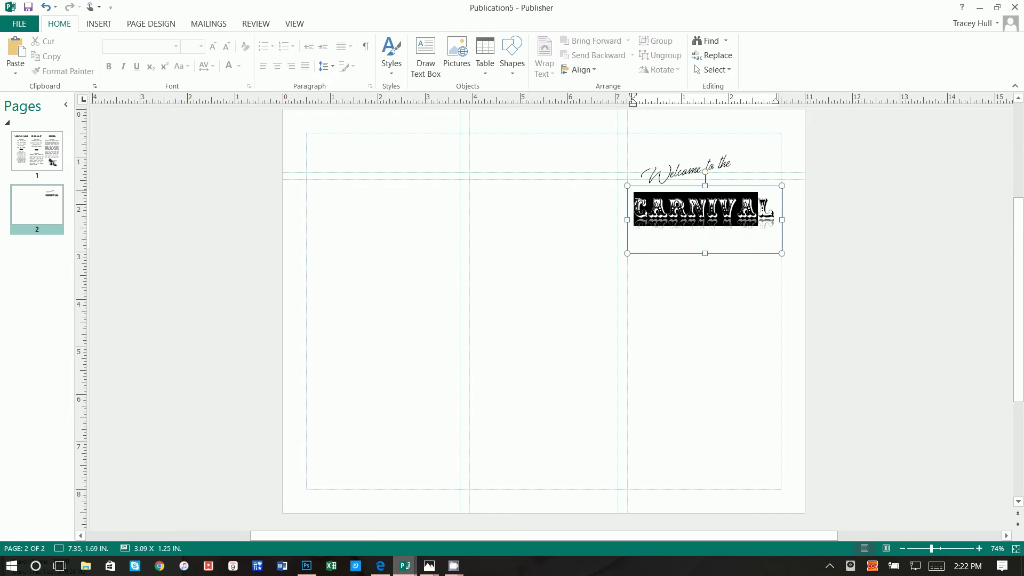
{"action": "left_click", "coordinate": [774, 211]}
{"action": "left_click_drag", "start_coordinate": [774, 211], "coordinate": [634, 211]}
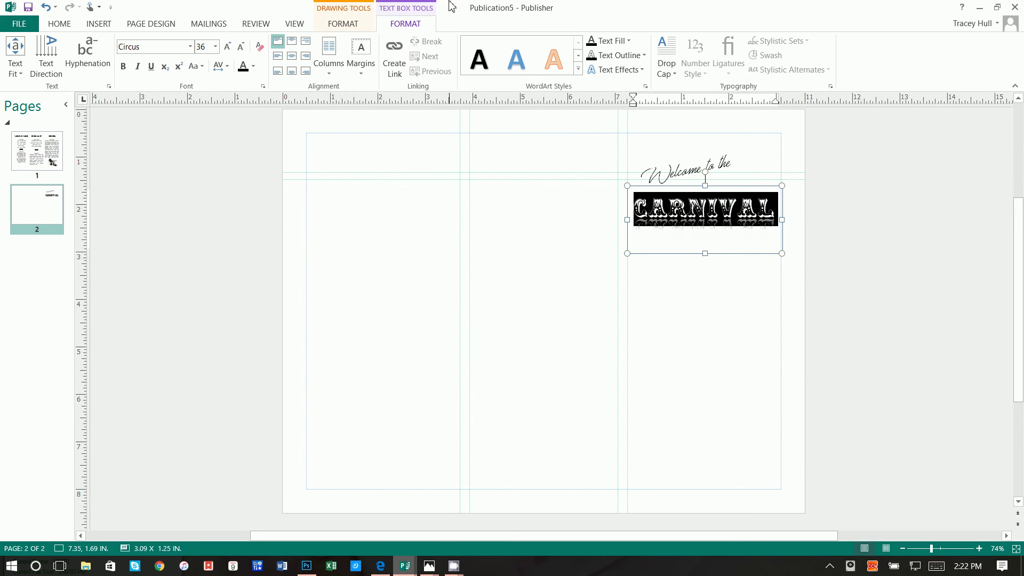
{"action": "left_click", "coordinate": [253, 66]}
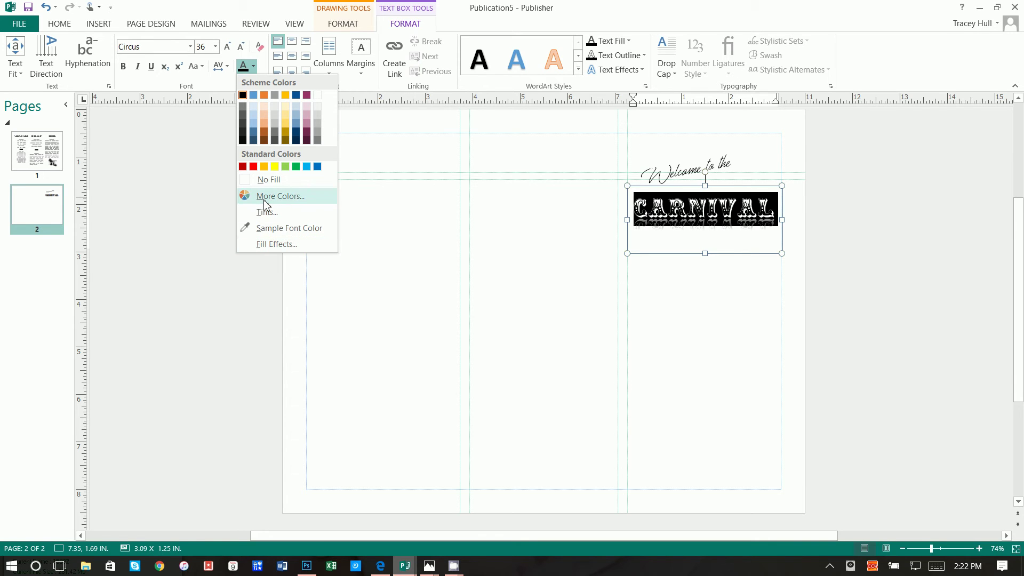
{"action": "left_click", "coordinate": [270, 242]}
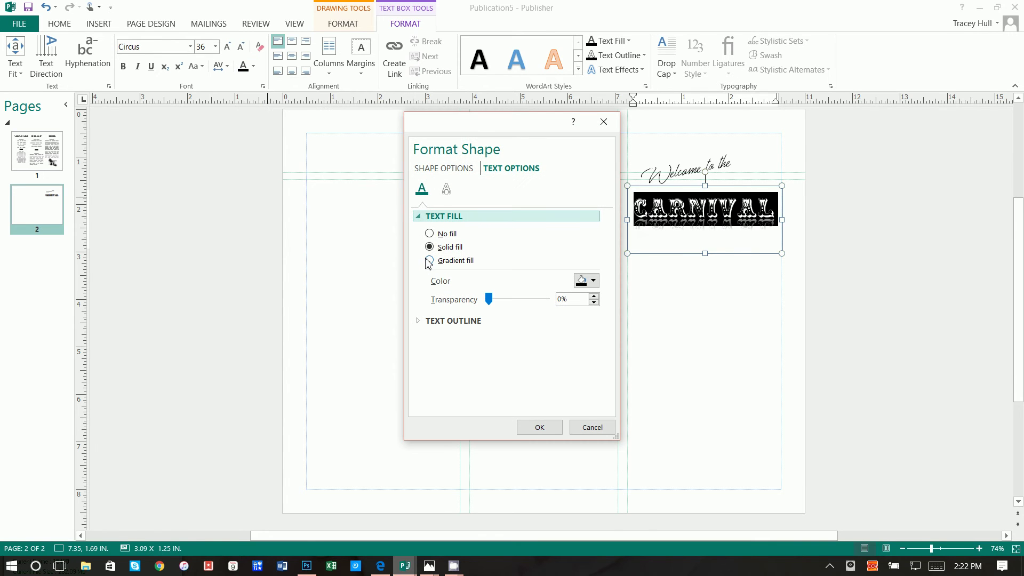
{"action": "left_click", "coordinate": [429, 261]}
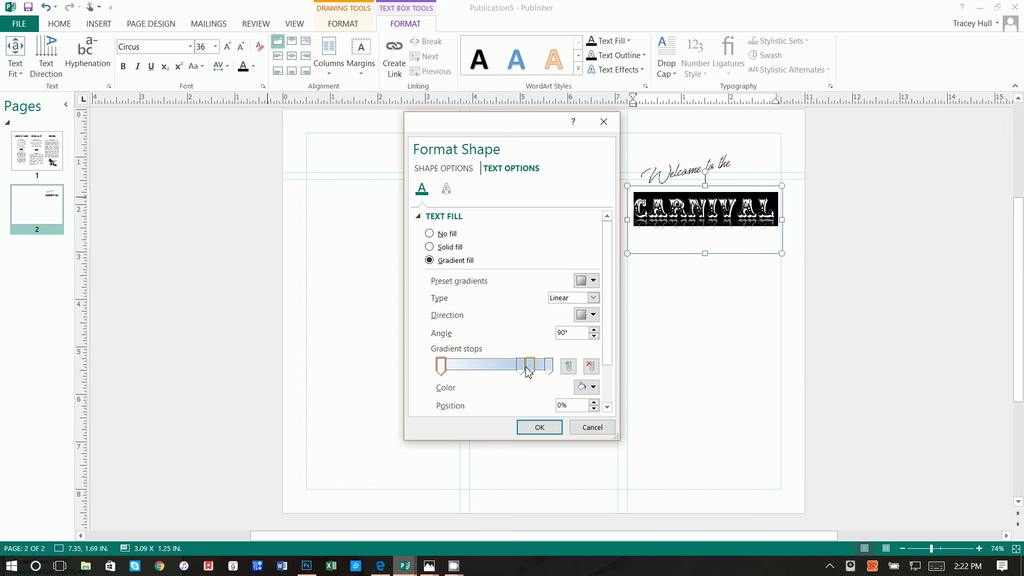
{"action": "left_click", "coordinate": [521, 369]}
{"action": "left_click", "coordinate": [584, 389]}
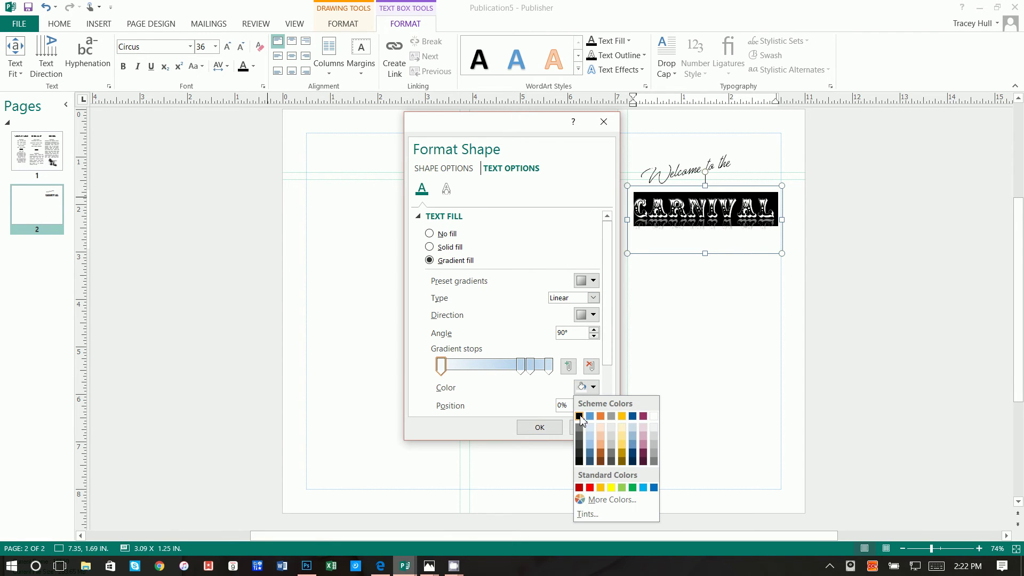
{"action": "left_click", "coordinate": [580, 416]}
Remove the two intermediate gradient stops from the "CARNIVAL" text fill
{"action": "left_click", "coordinate": [552, 373]}
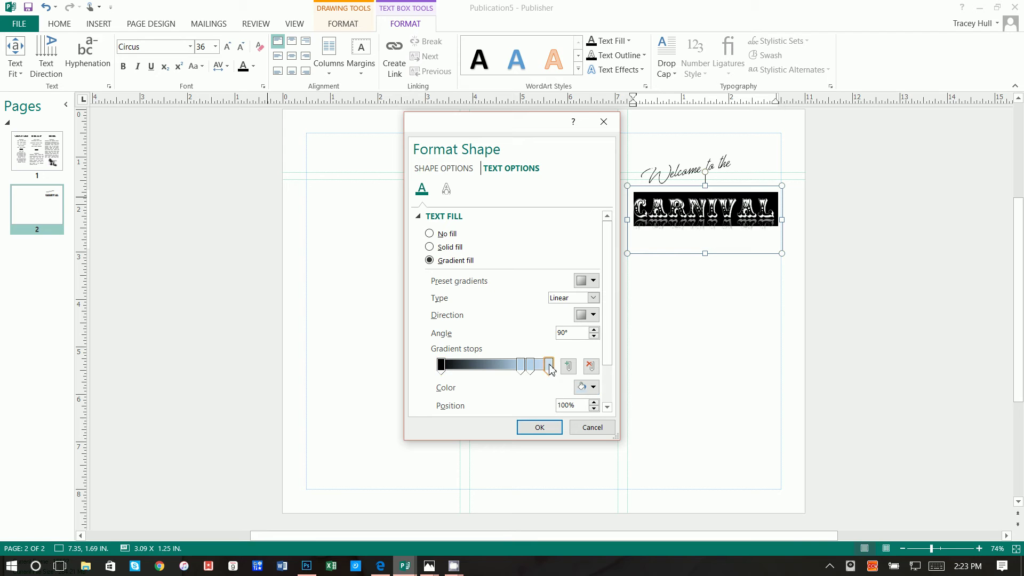
{"action": "left_click", "coordinate": [521, 366]}
{"action": "left_click", "coordinate": [591, 366]}
{"action": "left_click", "coordinate": [530, 366]}
{"action": "left_click", "coordinate": [590, 366]}
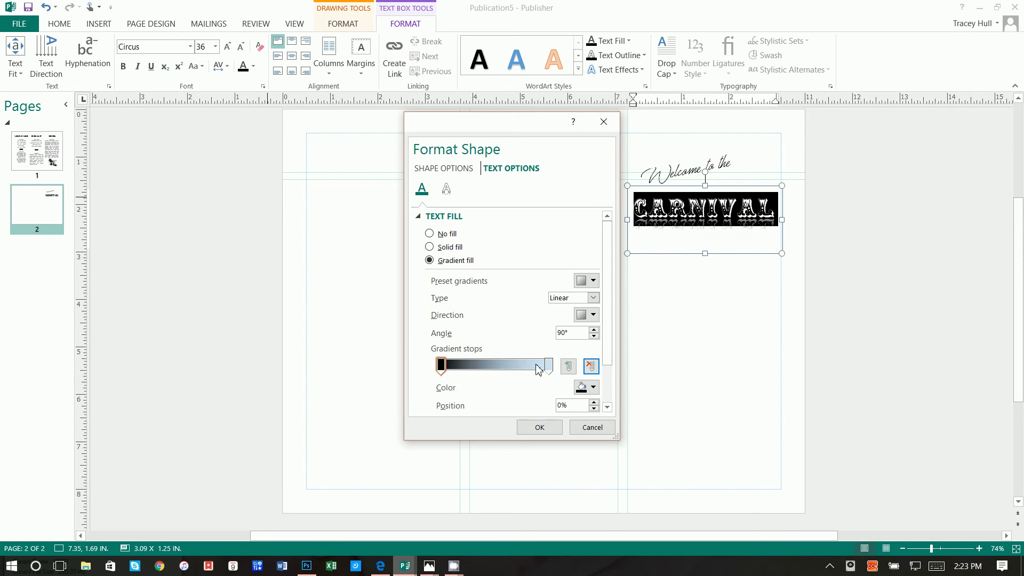
Make the gradient's last stop white and apply the fill to the "CARNIVAL" text
{"action": "left_click", "coordinate": [549, 366]}
{"action": "left_click", "coordinate": [589, 387]}
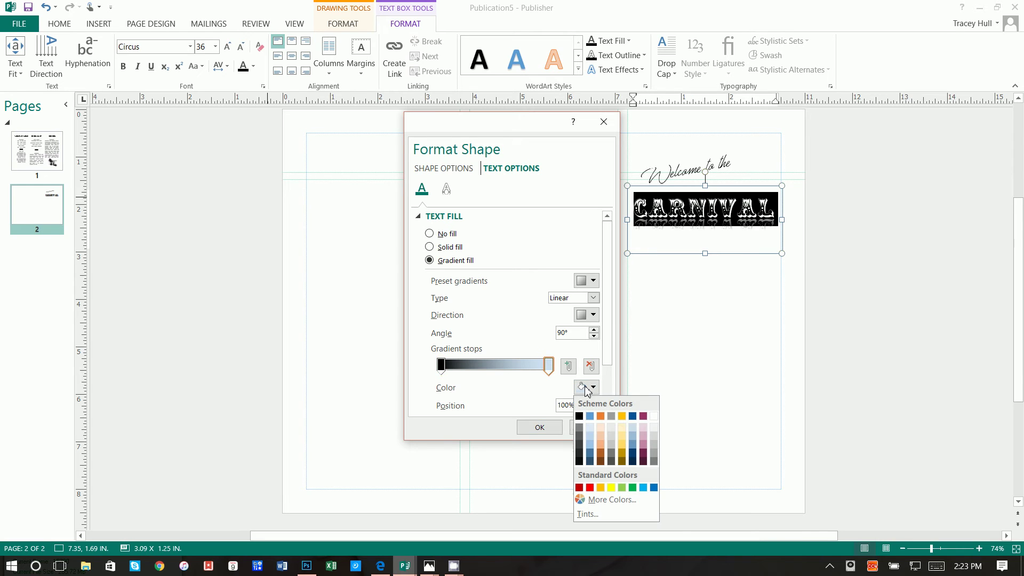
{"action": "left_click", "coordinate": [654, 417]}
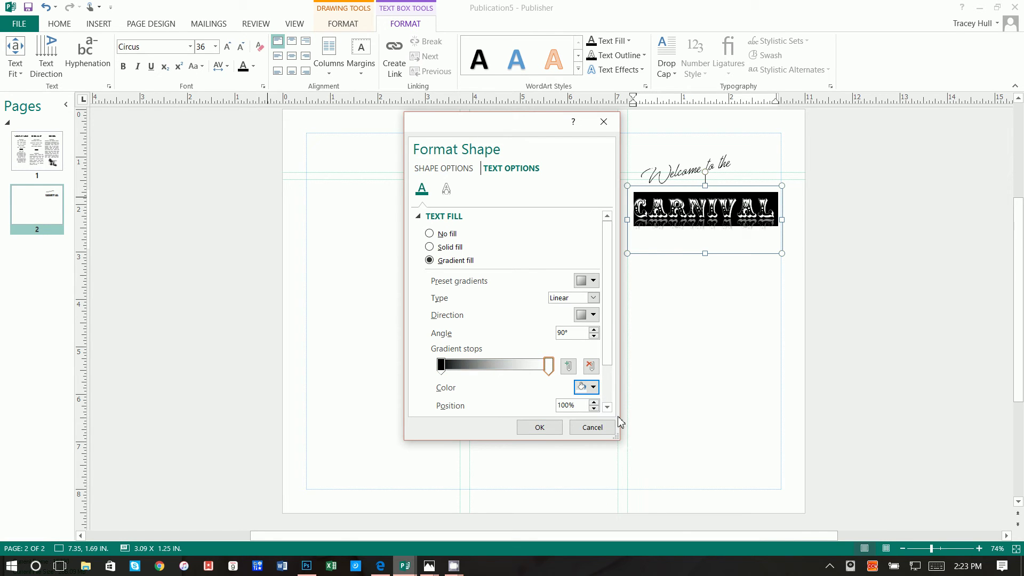
{"action": "left_click", "coordinate": [540, 427]}
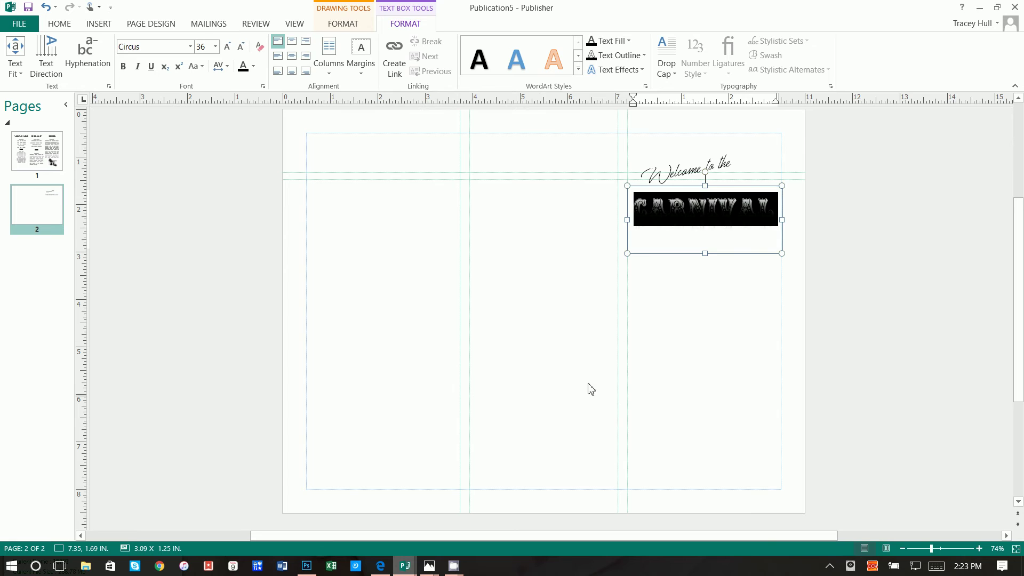
{"action": "left_click", "coordinate": [665, 294]}
Recolor the "CARNIVAL" text's gradient with a gray first stop and a black last stop, and apply it
{"action": "left_click_drag", "start_coordinate": [776, 208], "coordinate": [632, 211]}
{"action": "left_click", "coordinate": [253, 66]}
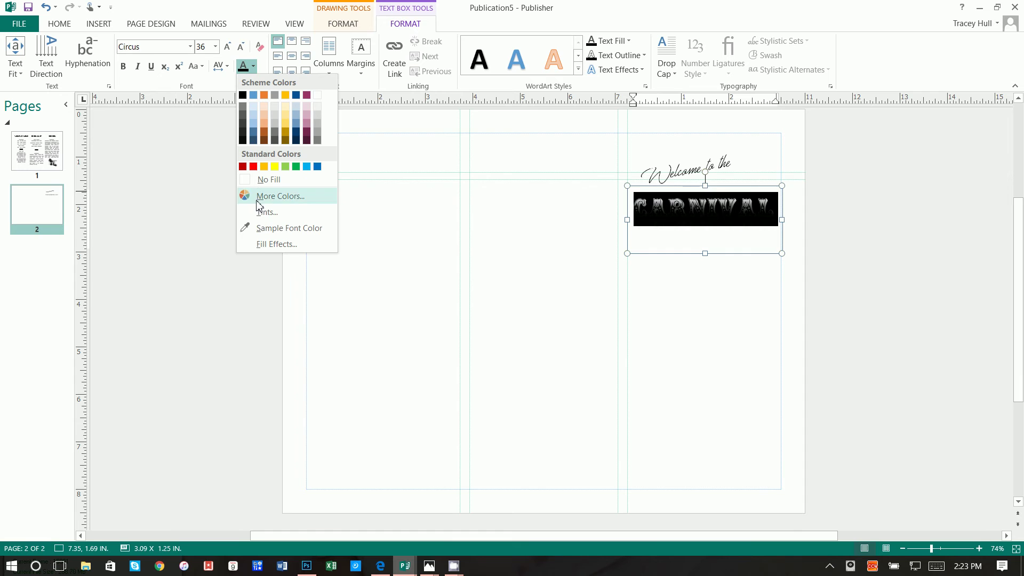
{"action": "left_click", "coordinate": [270, 243]}
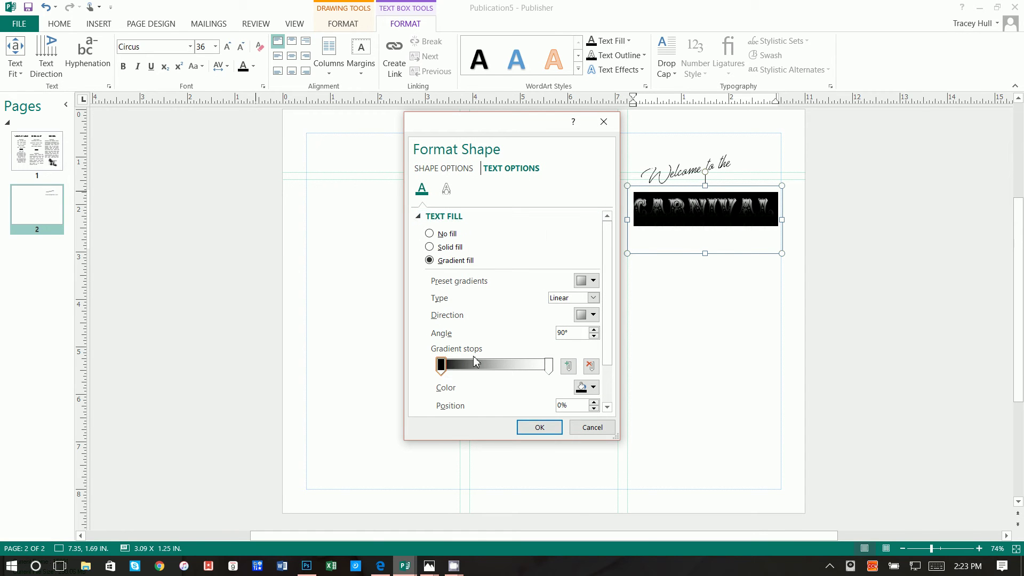
{"action": "left_click", "coordinate": [587, 387]}
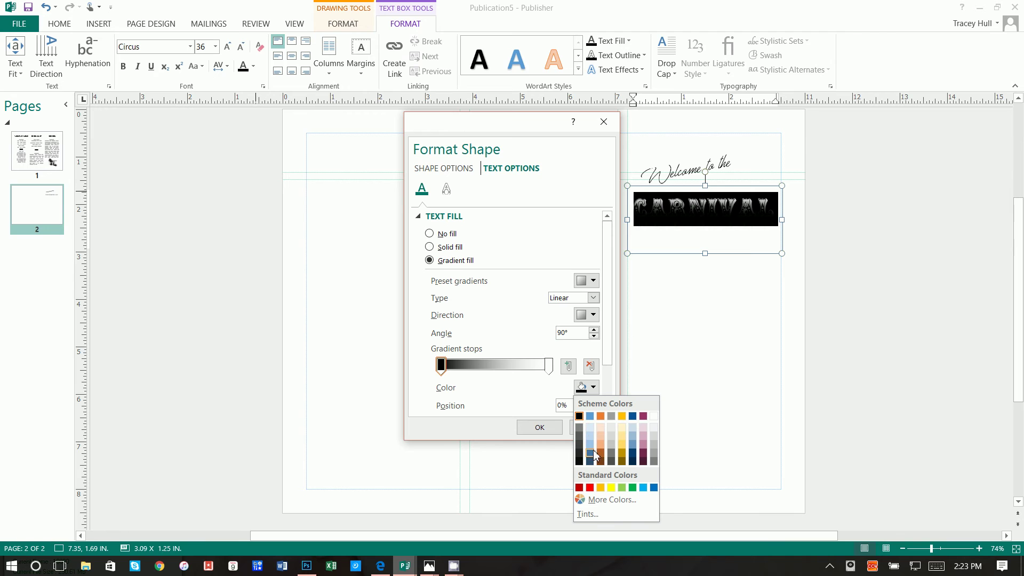
{"action": "left_click", "coordinate": [655, 462]}
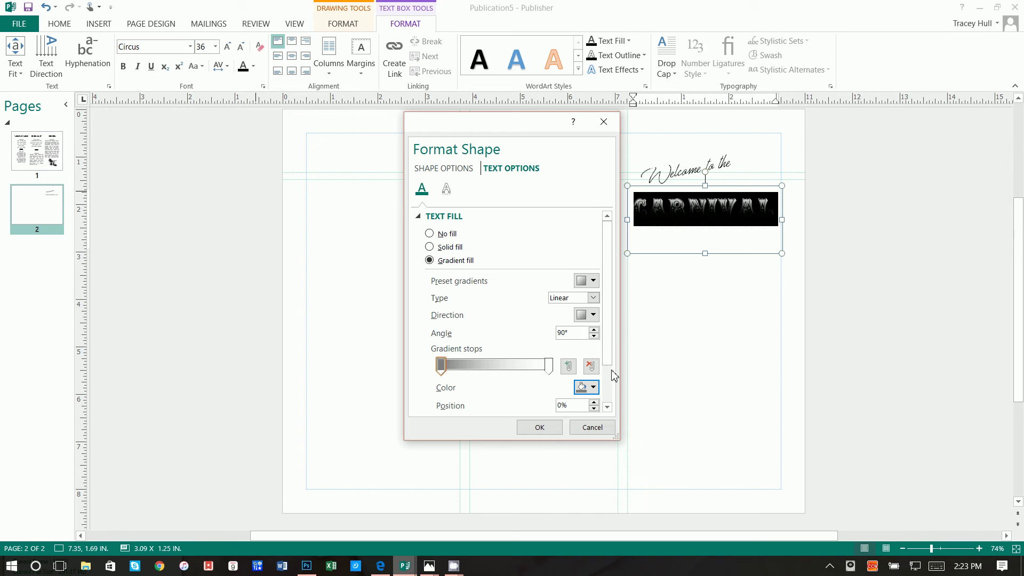
{"action": "left_click", "coordinate": [548, 366]}
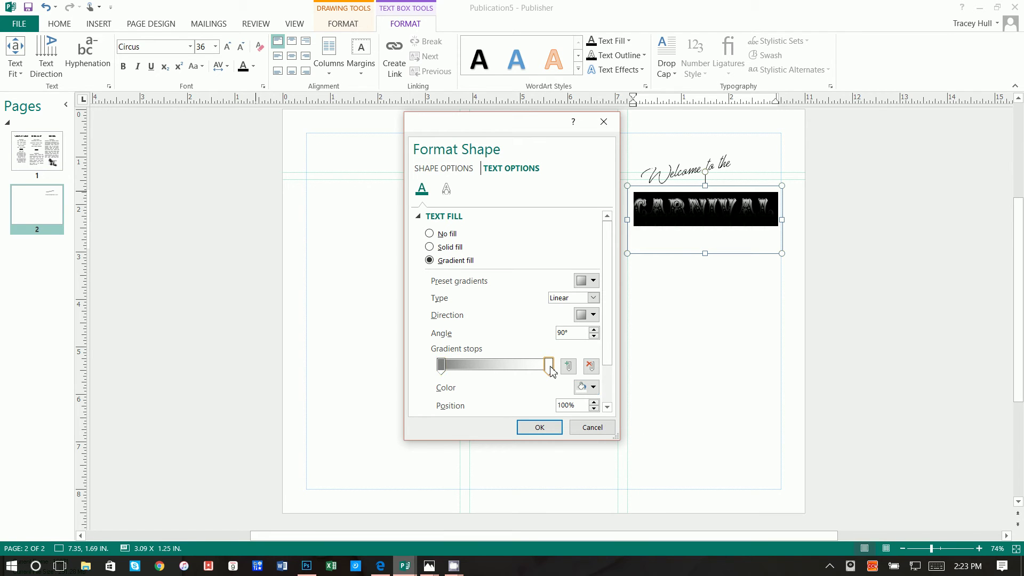
{"action": "left_click", "coordinate": [587, 387]}
{"action": "left_click", "coordinate": [579, 416]}
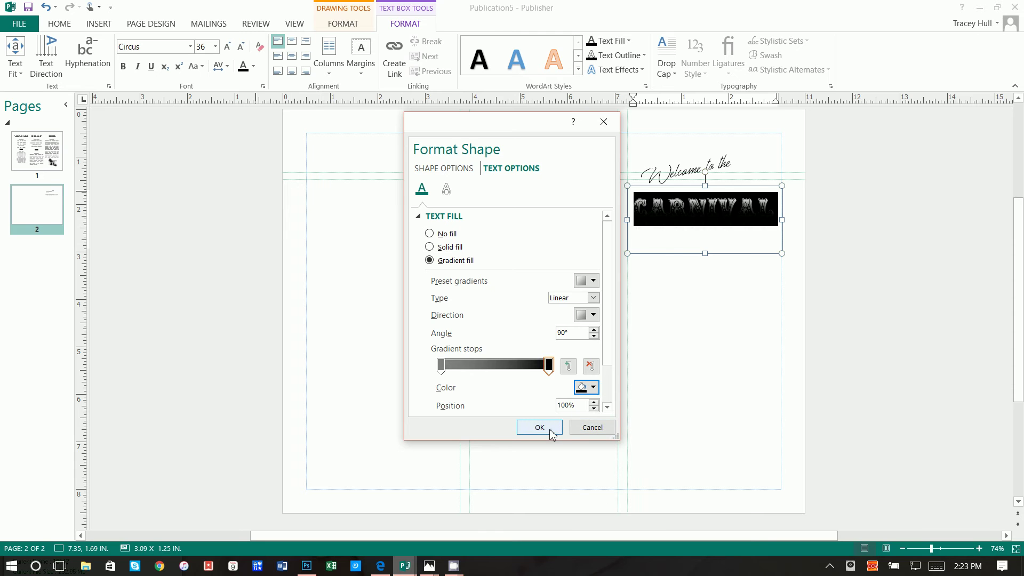
{"action": "left_click", "coordinate": [551, 429]}
{"action": "left_click", "coordinate": [721, 270]}
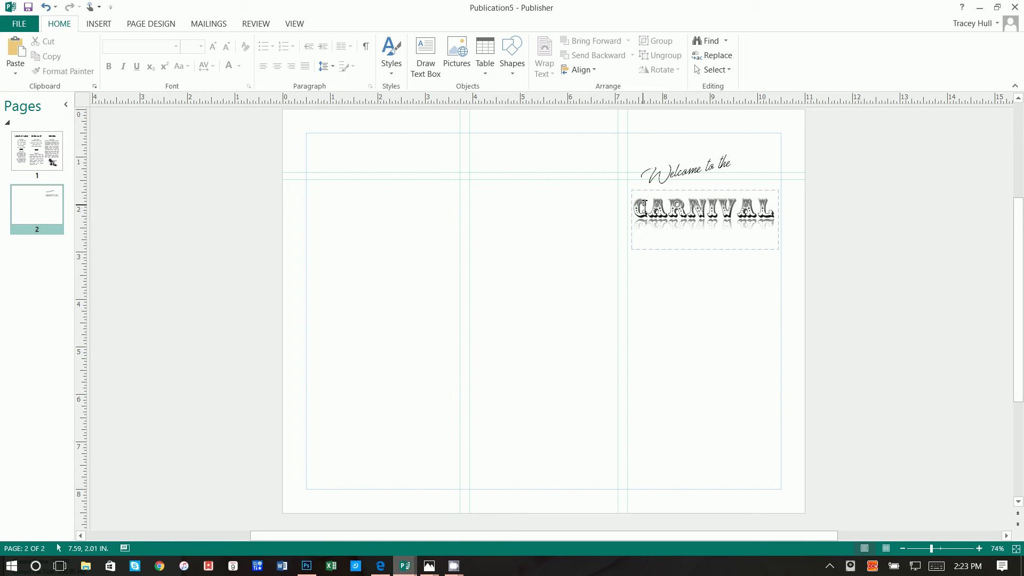
Select all of the "CARNIVAL" text and change its gradient fill's first stop to black
{"action": "left_click_drag", "start_coordinate": [645, 207], "coordinate": [776, 211]}
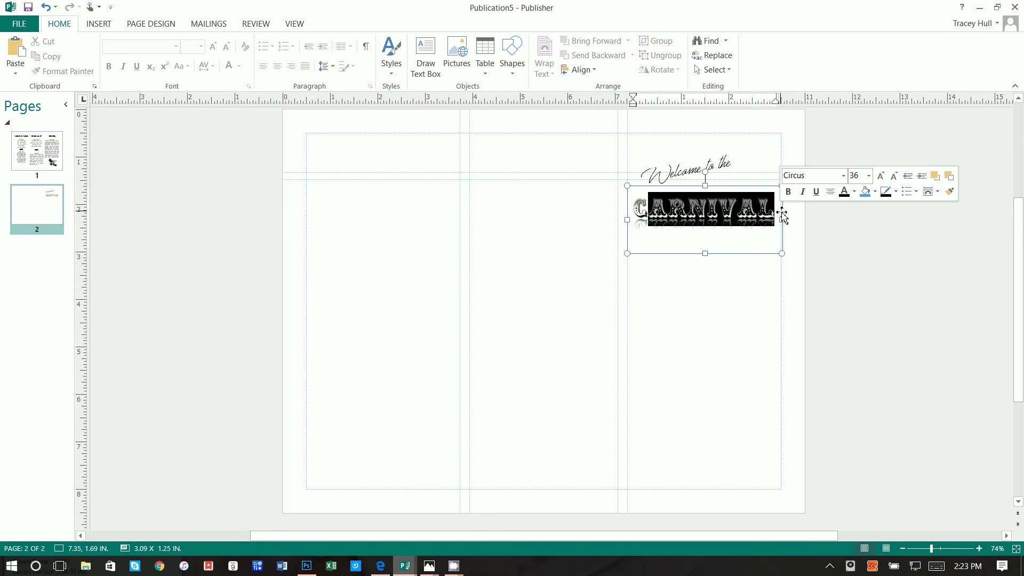
{"action": "left_click", "coordinate": [772, 211]}
{"action": "double_click", "coordinate": [773, 210]}
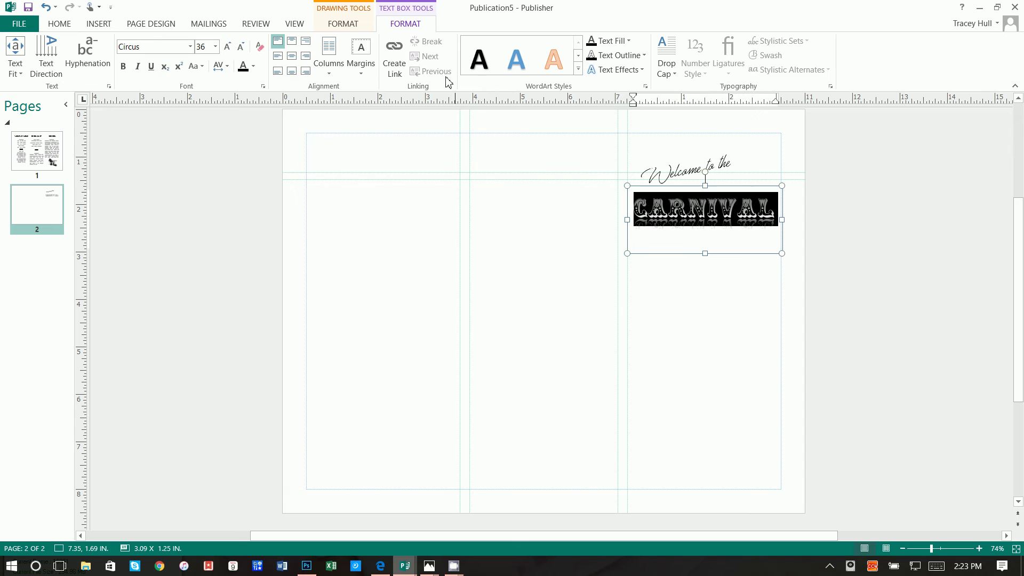
{"action": "left_click", "coordinate": [253, 66]}
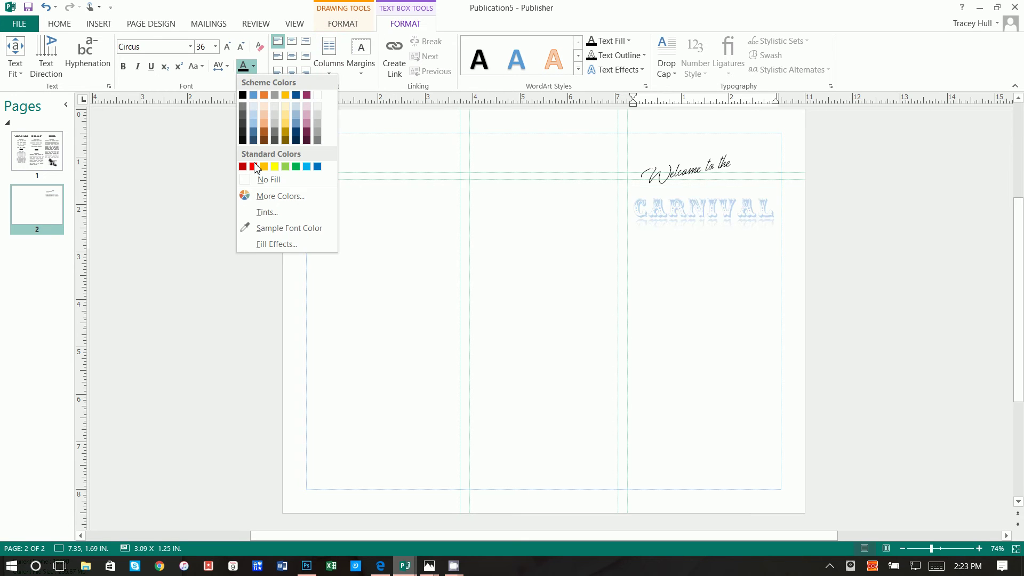
{"action": "left_click", "coordinate": [258, 196]}
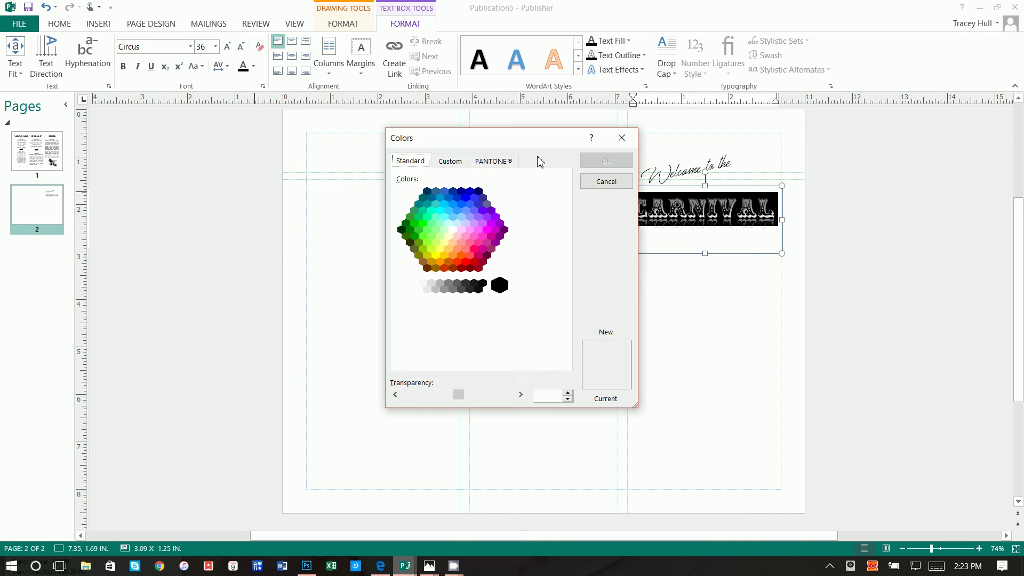
{"action": "left_click", "coordinate": [613, 183]}
{"action": "left_click", "coordinate": [254, 66]}
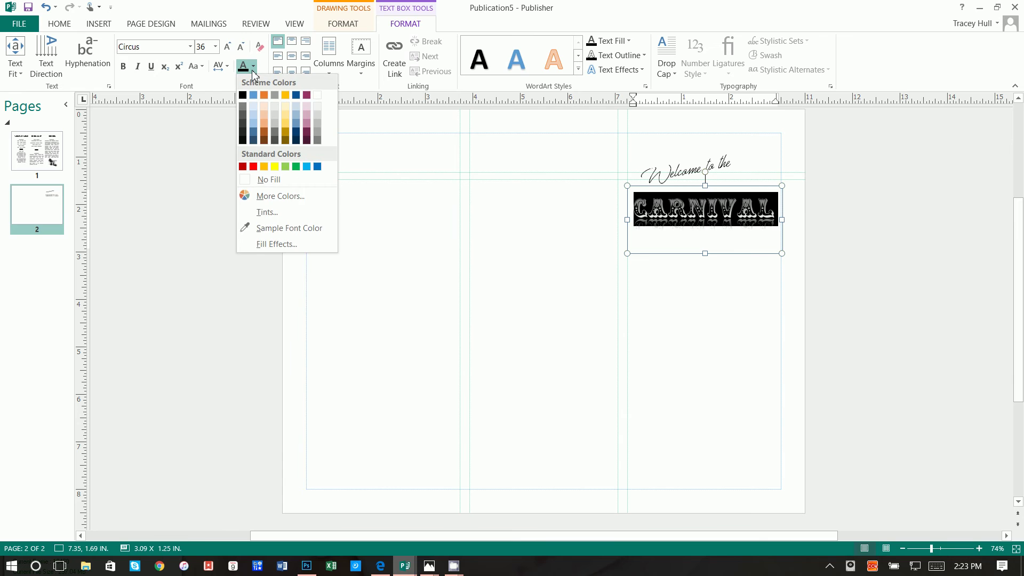
{"action": "left_click", "coordinate": [261, 245]}
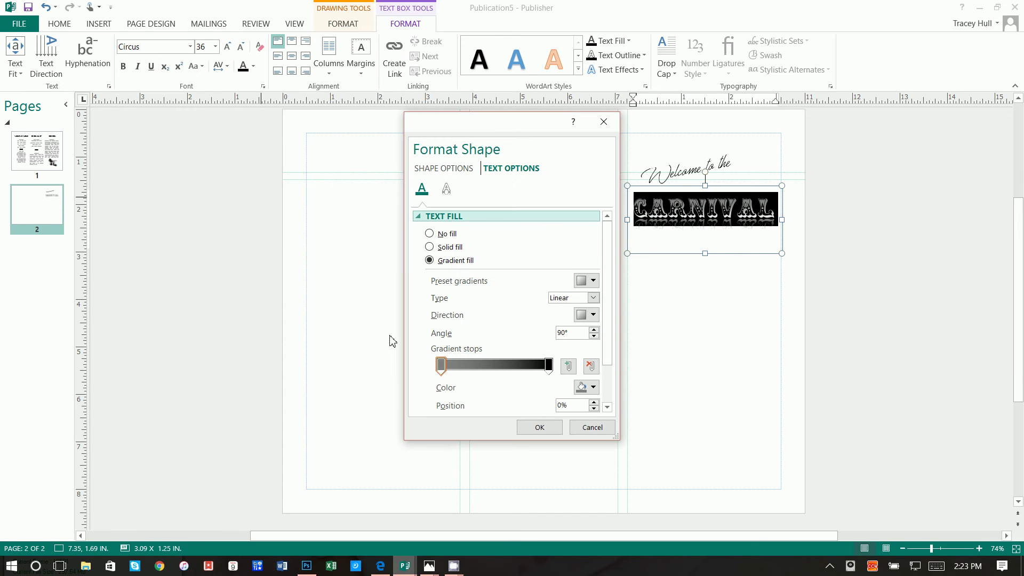
{"action": "left_click", "coordinate": [587, 387]}
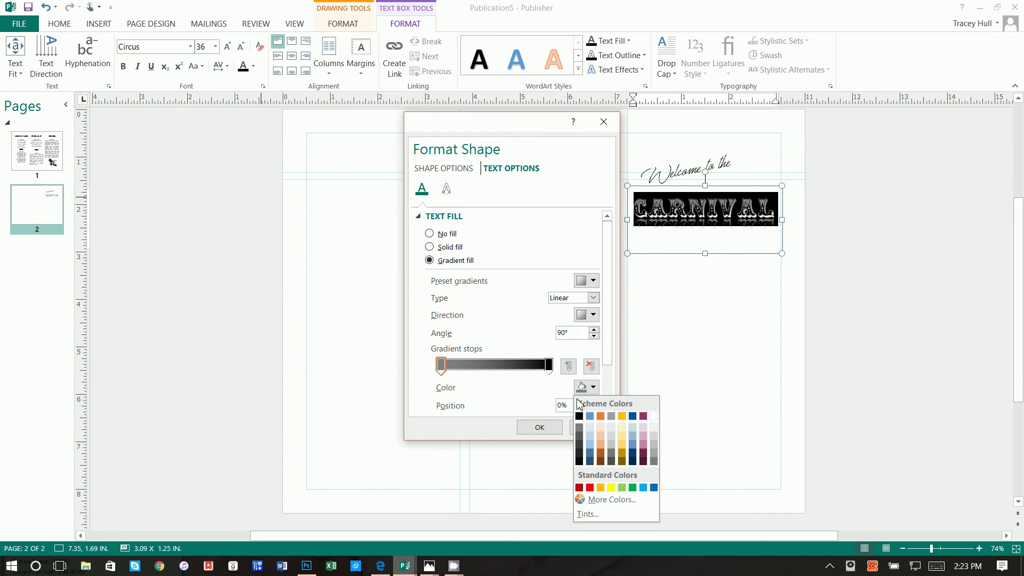
{"action": "left_click", "coordinate": [587, 416]}
Change the last stop of the "CARNIVAL" text gradient to dark gray and apply the fill
{"action": "left_click", "coordinate": [549, 366]}
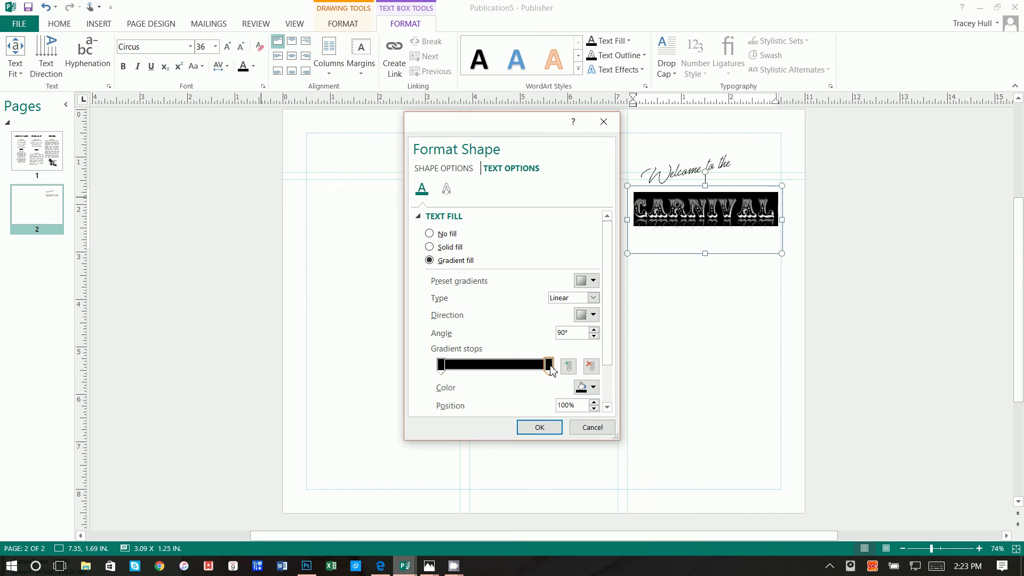
{"action": "left_click", "coordinate": [587, 387]}
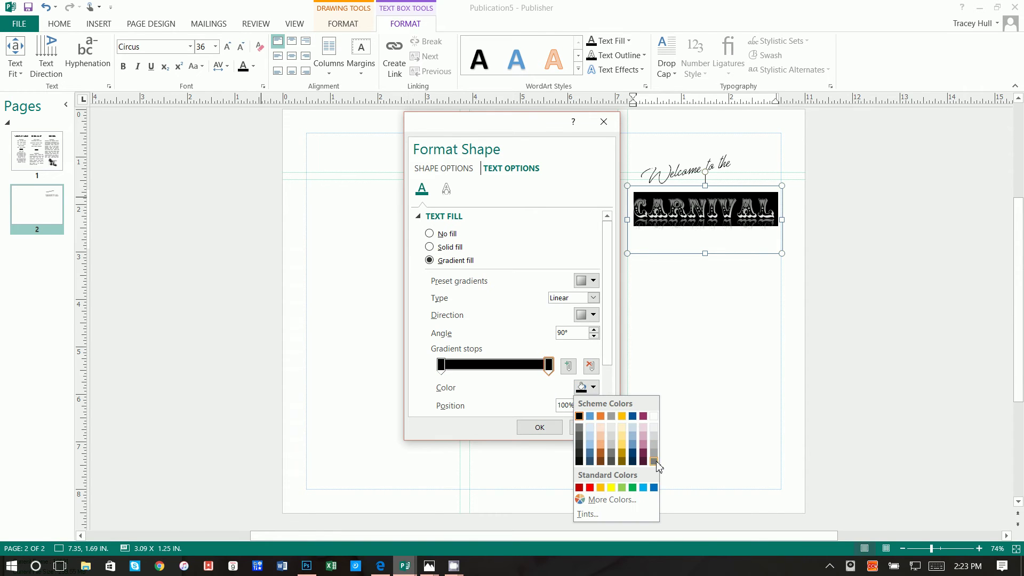
{"action": "left_click", "coordinate": [580, 427]}
{"action": "left_click", "coordinate": [539, 427]}
{"action": "left_click", "coordinate": [694, 324]}
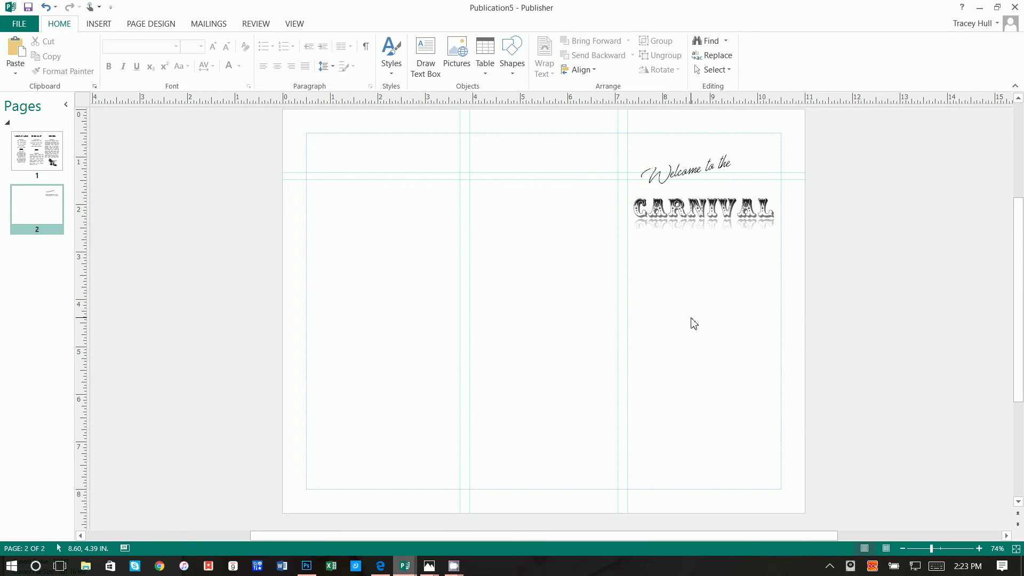
Draw a text box about 3.05 x 0.25 in. directly below the "CARNIVAL" title
{"action": "left_click", "coordinate": [101, 24]}
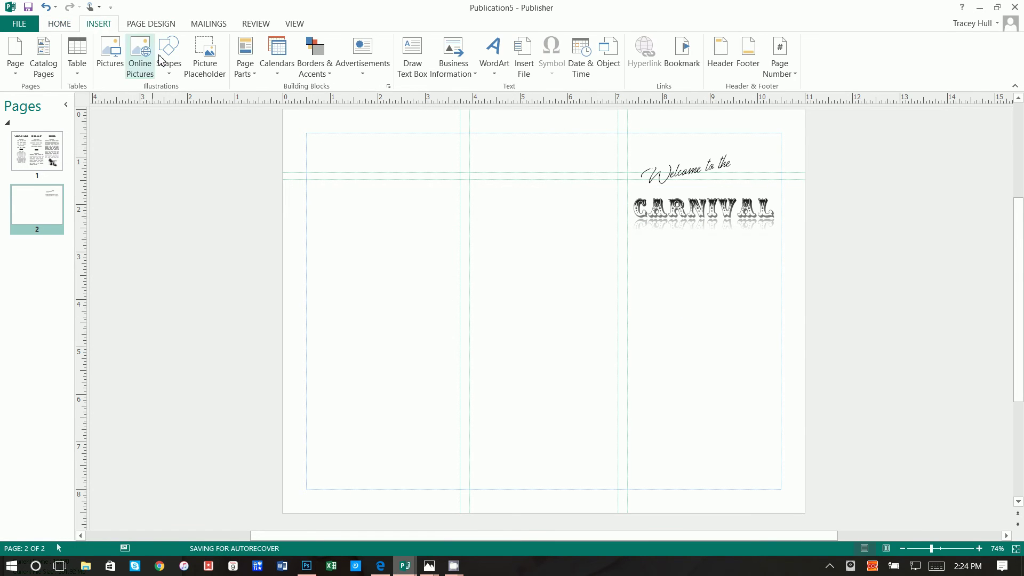
{"action": "left_click", "coordinate": [418, 63]}
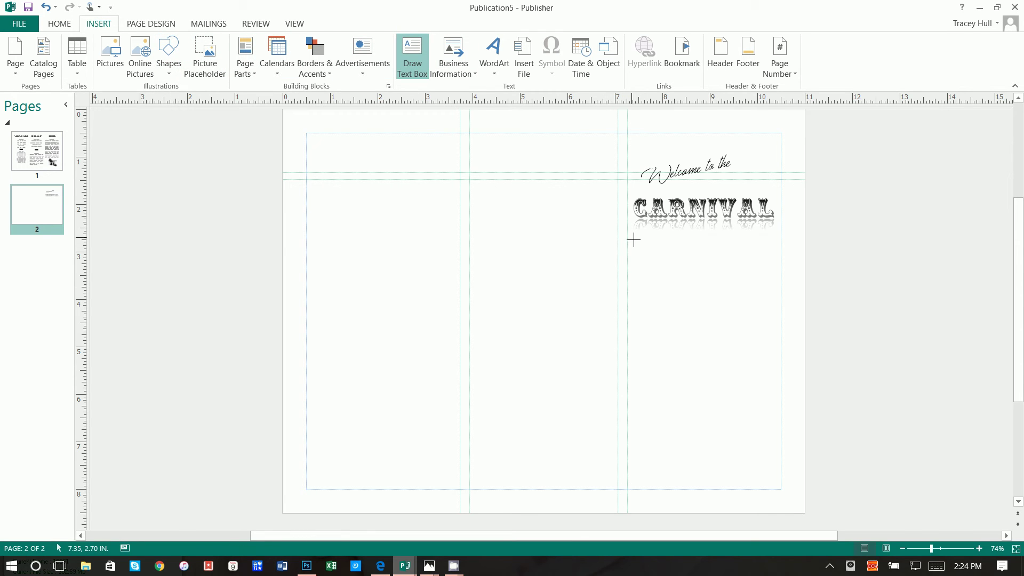
{"action": "mouse_move", "coordinate": [632, 238]}
{"action": "left_mouse_down"}
{"action": "mouse_move", "coordinate": [802, 258]}
{"action": "mouse_move", "coordinate": [755, 251]}
{"action": "mouse_move", "coordinate": [778, 248]}
{"action": "left_mouse_up"}
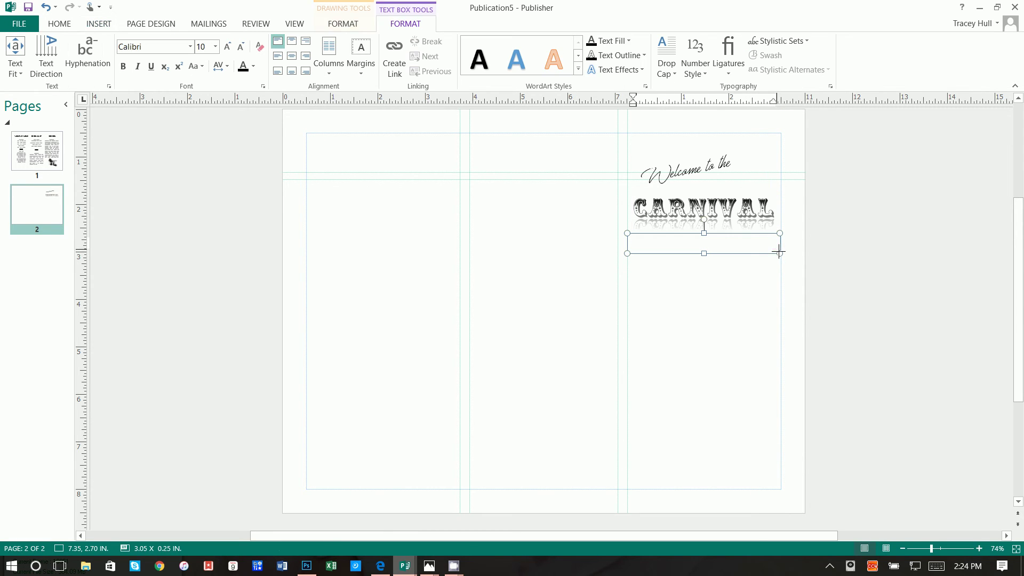
Insert five round-dot symbols (character code 151) from the Wingdings 2 font into the new text box
{"action": "left_click", "coordinate": [107, 23]}
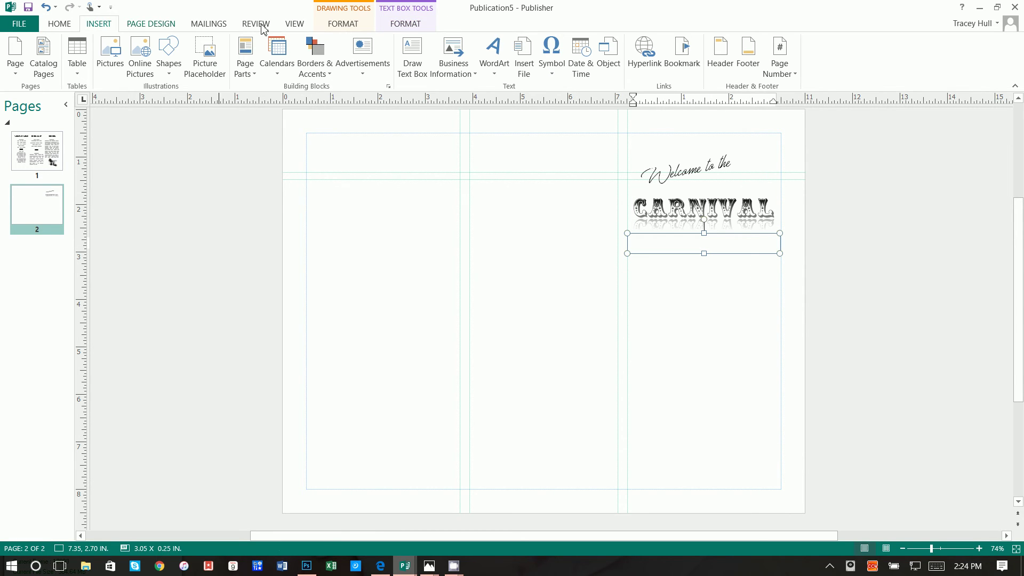
{"action": "left_click", "coordinate": [551, 54]}
{"action": "left_click", "coordinate": [593, 167]}
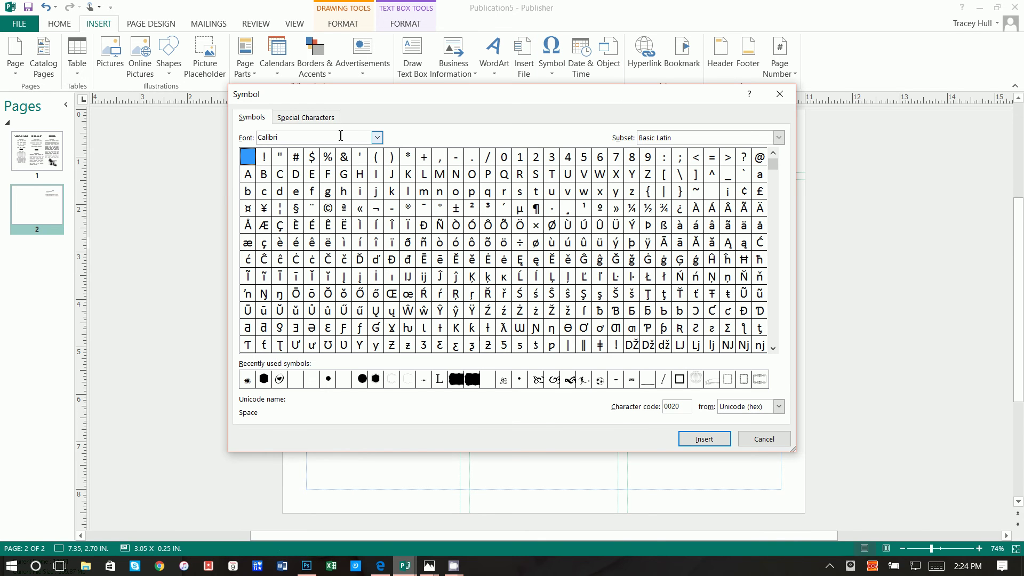
{"action": "left_click", "coordinate": [378, 138]}
{"action": "type", "text": "wingdings"}
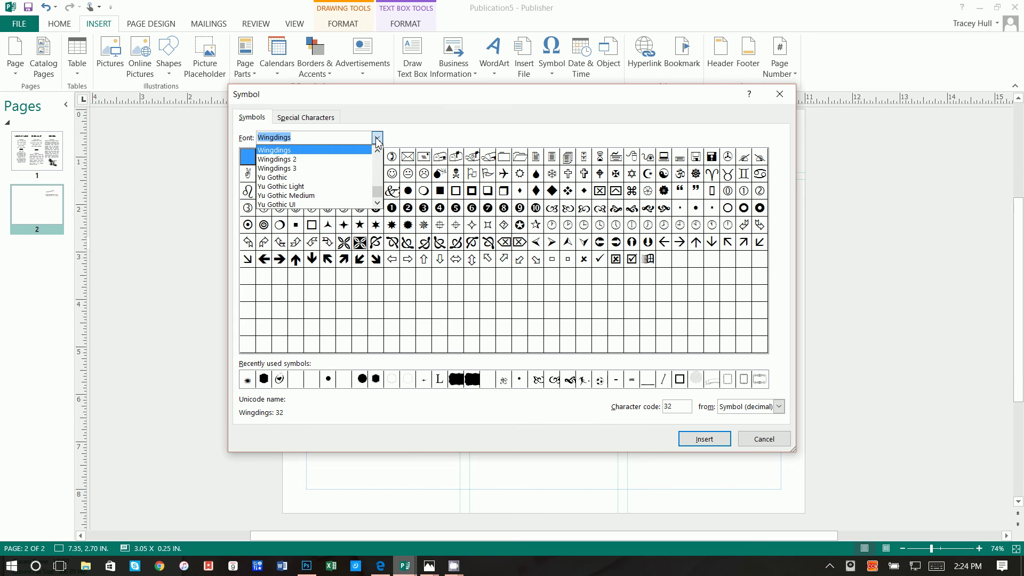
{"action": "key", "text": "Down"}
{"action": "left_click", "coordinate": [378, 139]}
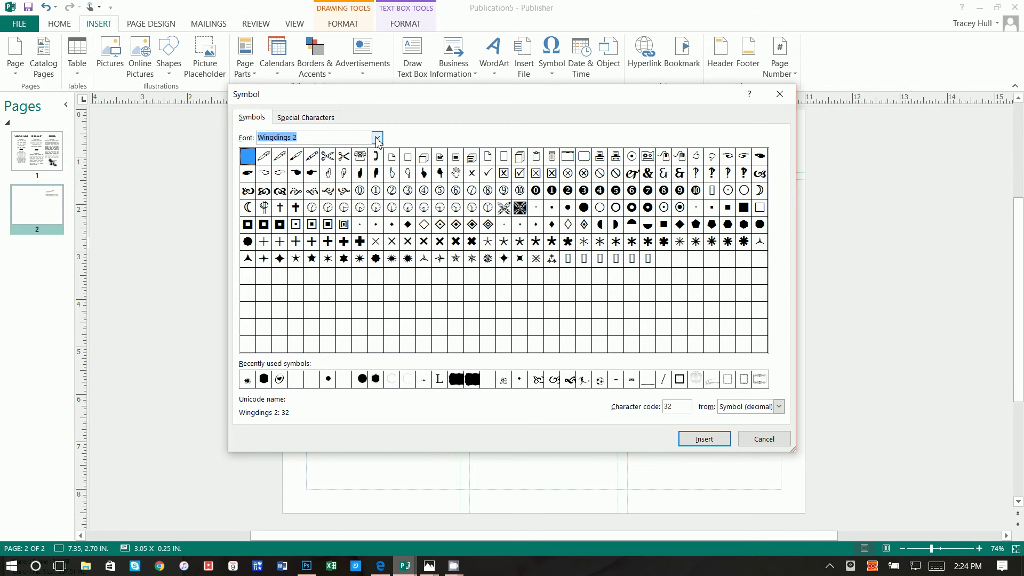
{"action": "double_click", "coordinate": [568, 209]}
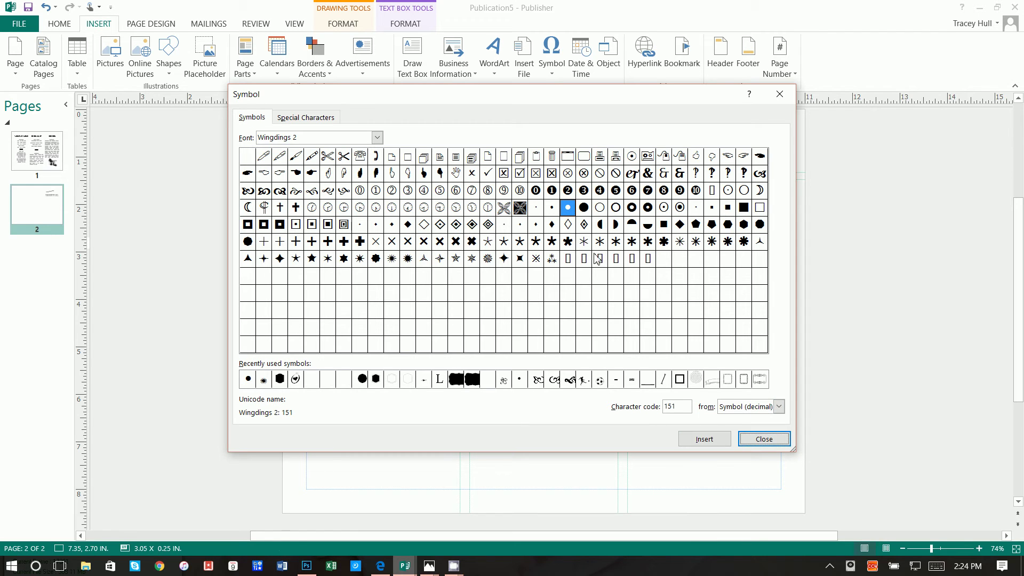
{"action": "left_click", "coordinate": [761, 439]}
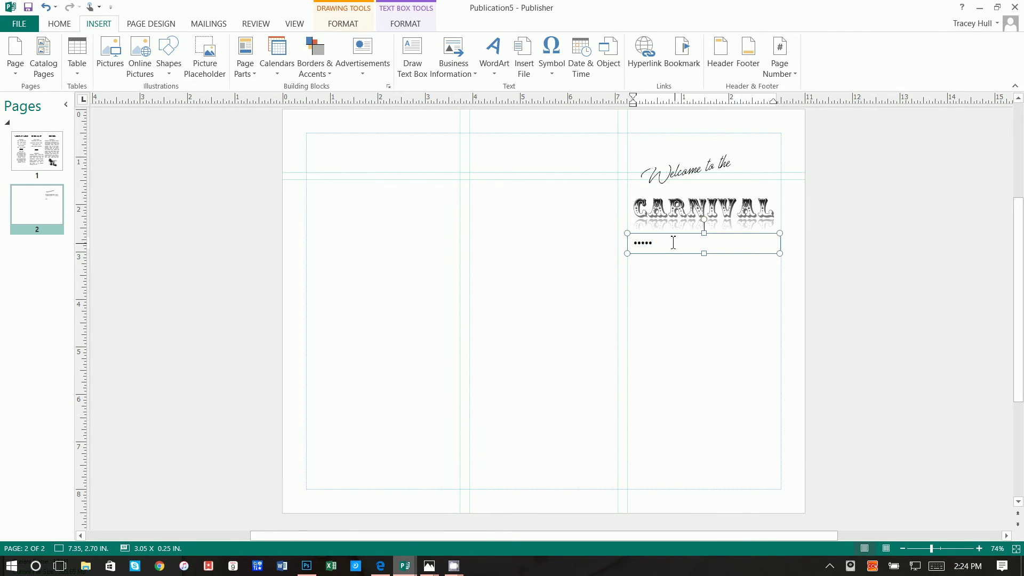
Set the font size of the five dots to 20
{"action": "left_click_drag", "start_coordinate": [652, 244], "coordinate": [628, 244]}
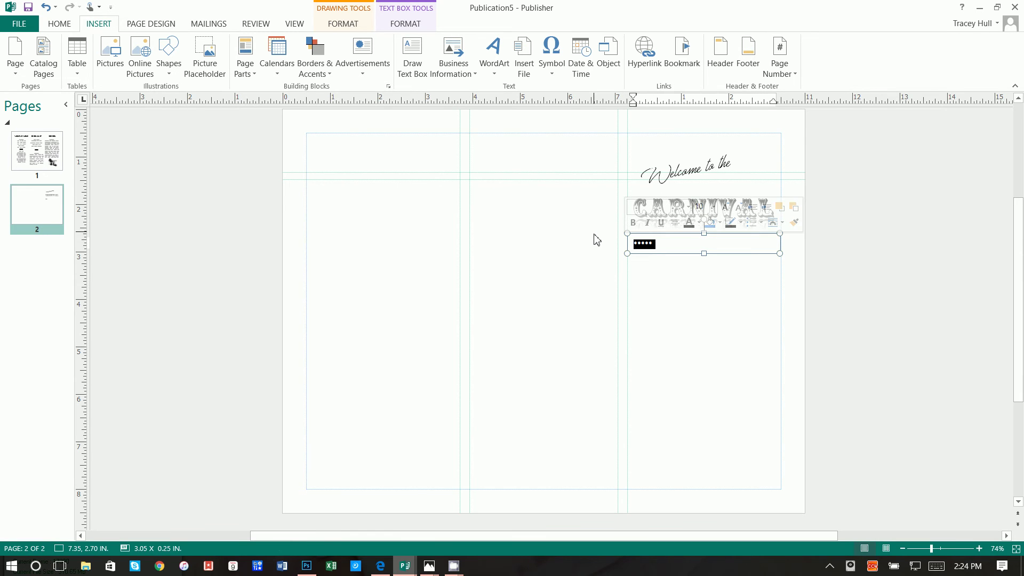
{"action": "left_click", "coordinate": [59, 23]}
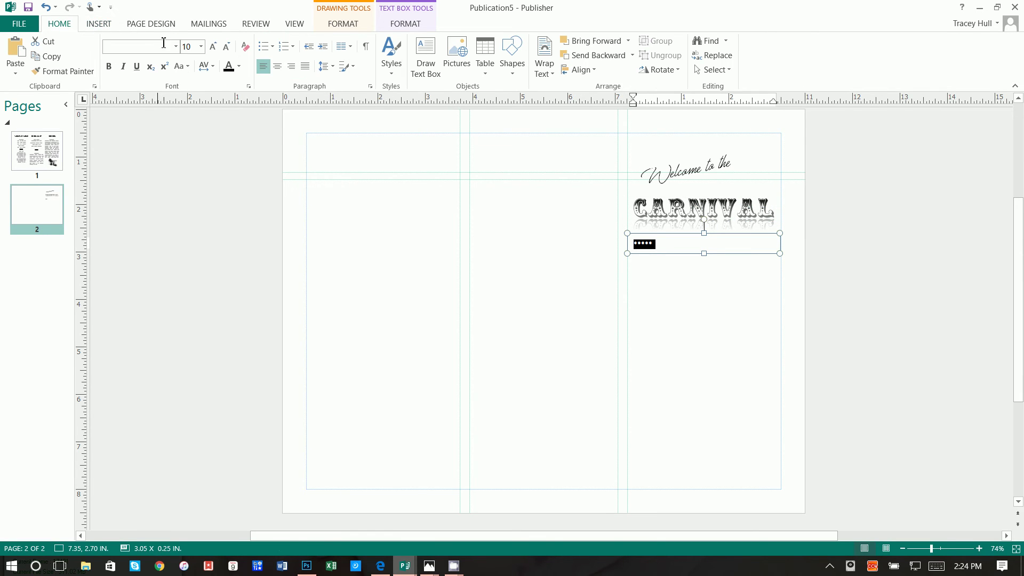
{"action": "left_click", "coordinate": [193, 47]}
{"action": "key", "text": "Return"}
Recolor the second dot with a custom gray of RGB 149, 149, 149
{"action": "left_click", "coordinate": [642, 245]}
{"action": "left_click", "coordinate": [650, 247], "text": "shift"}
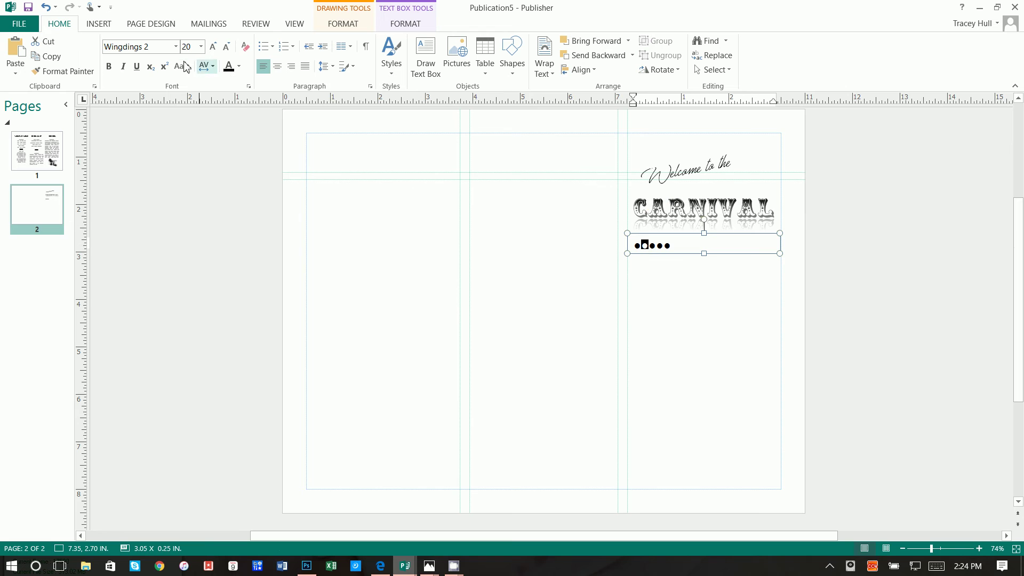
{"action": "left_click", "coordinate": [240, 68]}
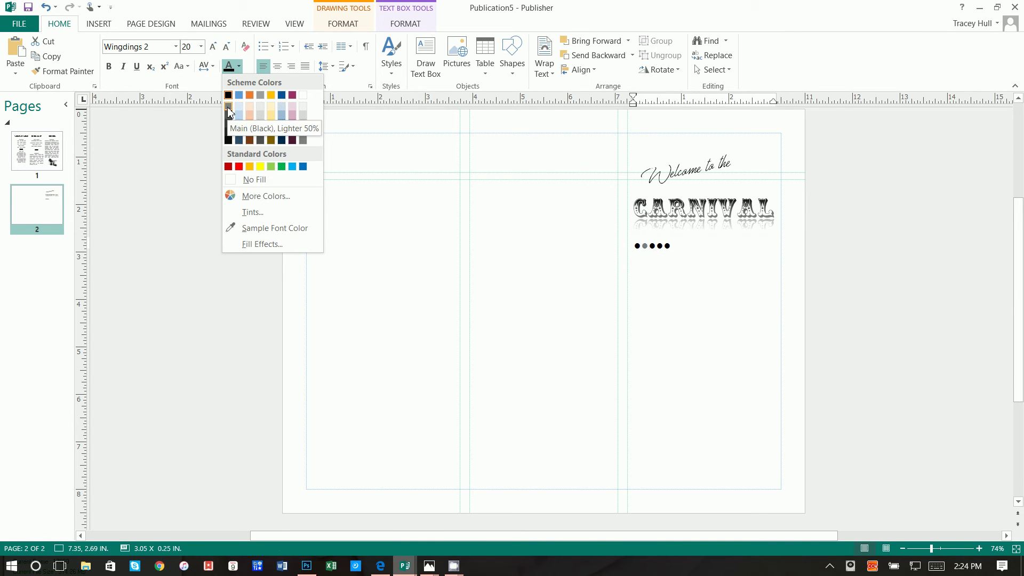
{"action": "left_click", "coordinate": [262, 196]}
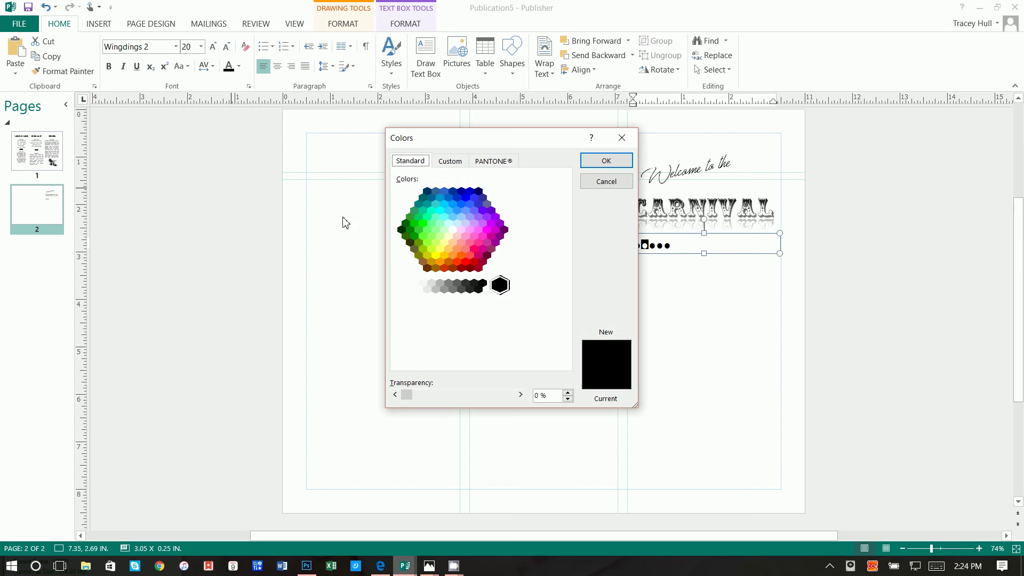
{"action": "left_click", "coordinate": [449, 162]}
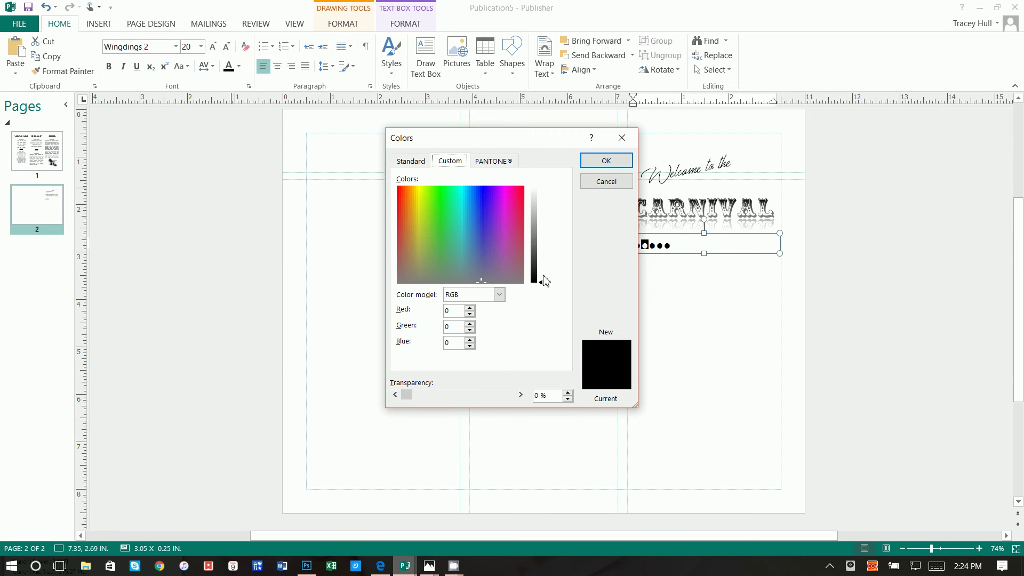
{"action": "left_click_drag", "start_coordinate": [543, 277], "coordinate": [540, 227]}
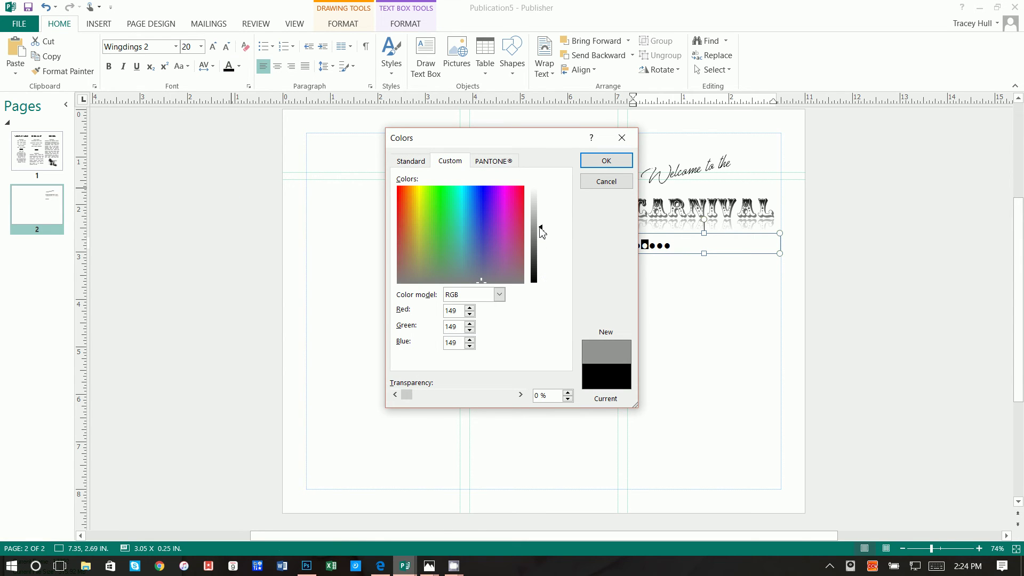
{"action": "left_click", "coordinate": [606, 160]}
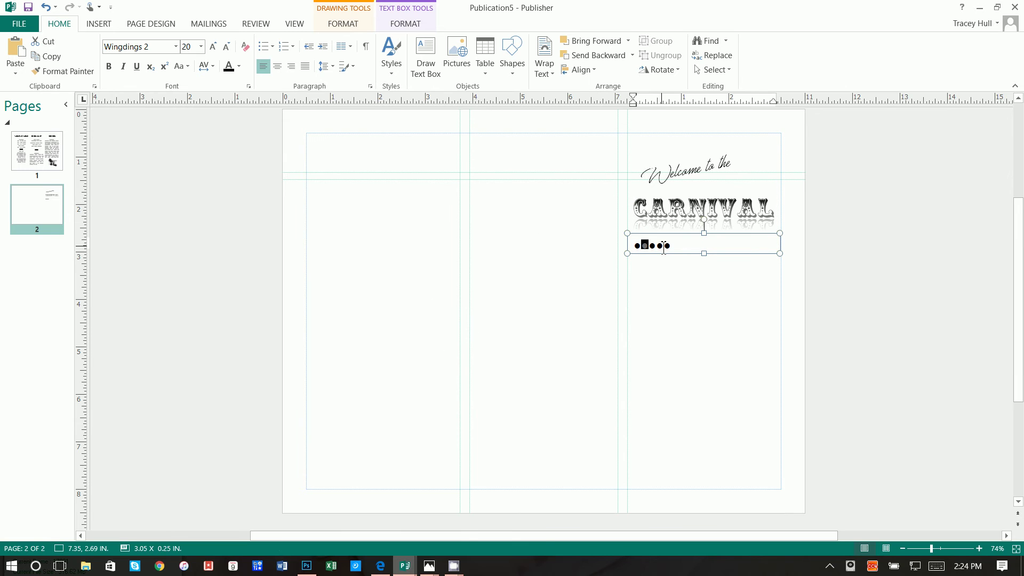
Apply the same custom gray to the fourth dot in the row
{"action": "left_click_drag", "start_coordinate": [663, 247], "coordinate": [657, 247]}
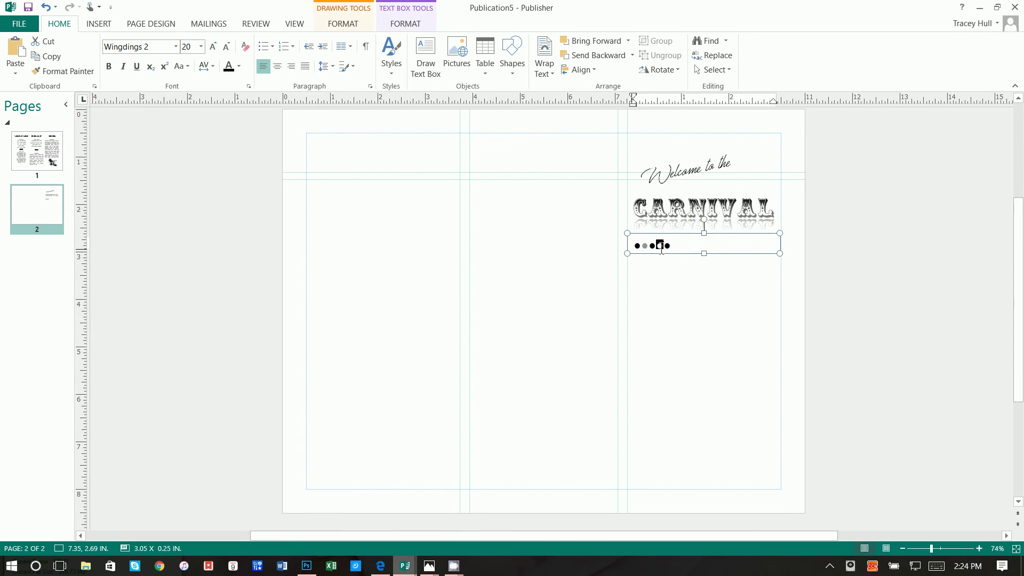
{"action": "left_click", "coordinate": [238, 68]}
{"action": "left_click", "coordinate": [230, 194]}
{"action": "left_click", "coordinate": [682, 251]}
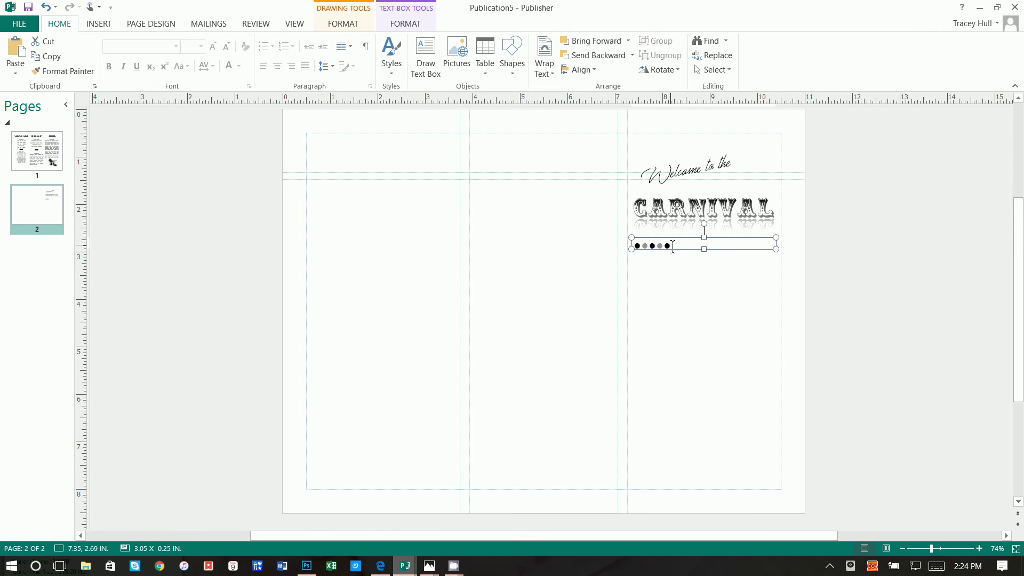
Copy the last four dots and paste them twice at the end of the row to extend the alternating pattern
{"action": "left_click", "coordinate": [672, 247]}
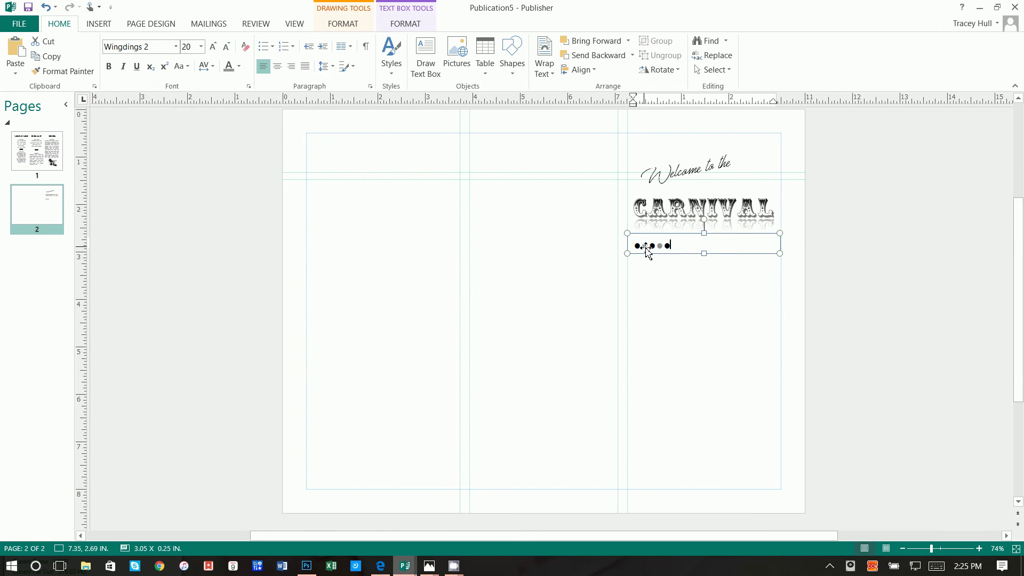
{"action": "left_click_drag", "start_coordinate": [647, 247], "coordinate": [670, 245]}
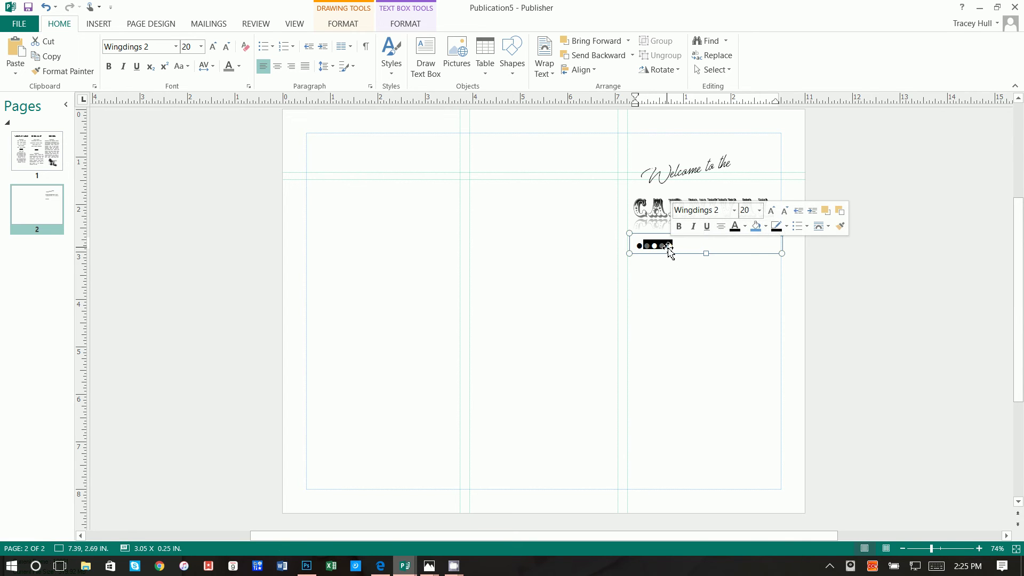
{"action": "right_click", "coordinate": [669, 241]}
{"action": "left_click", "coordinate": [692, 329]}
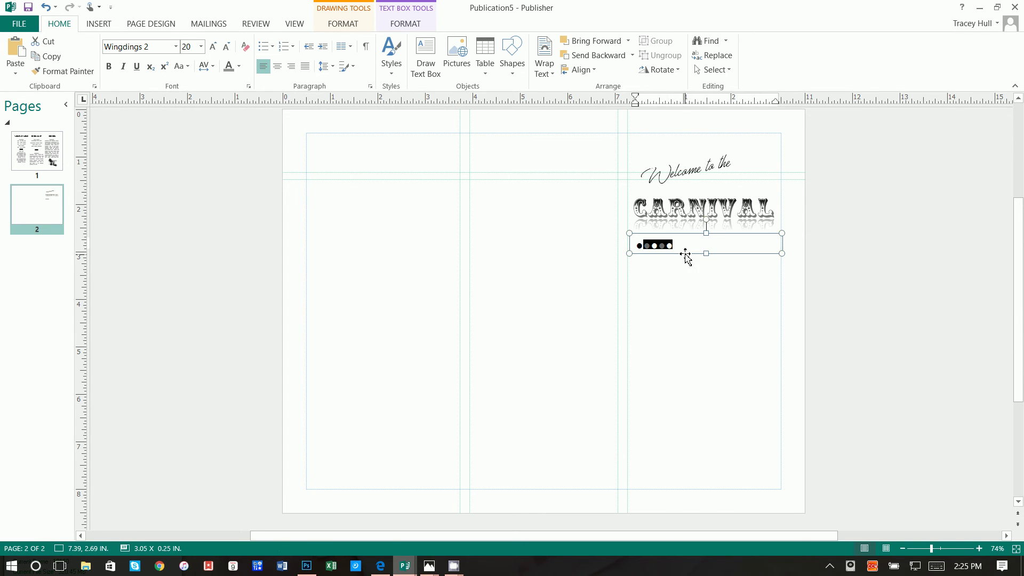
{"action": "right_click", "coordinate": [682, 250]}
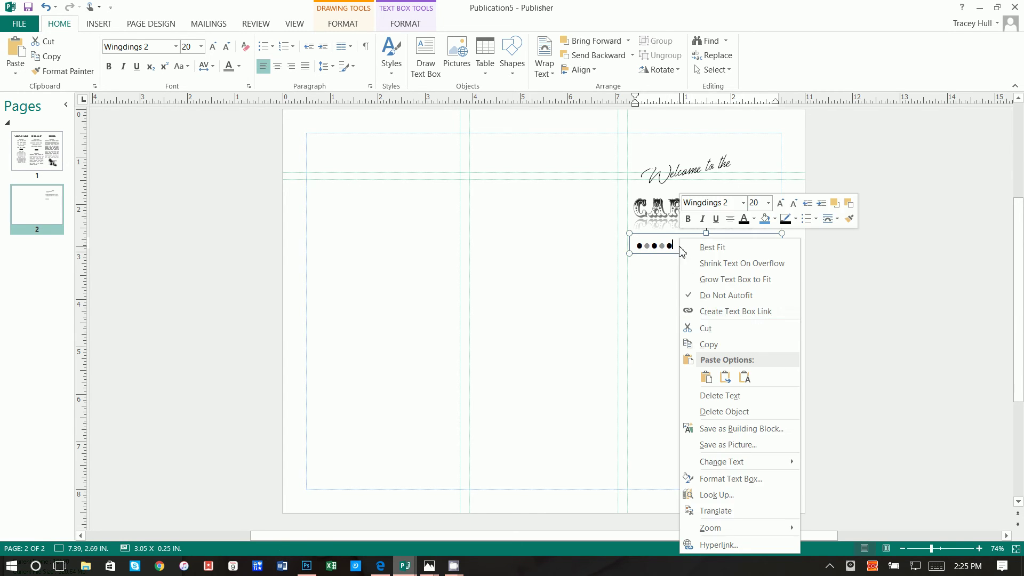
{"action": "left_click", "coordinate": [725, 377]}
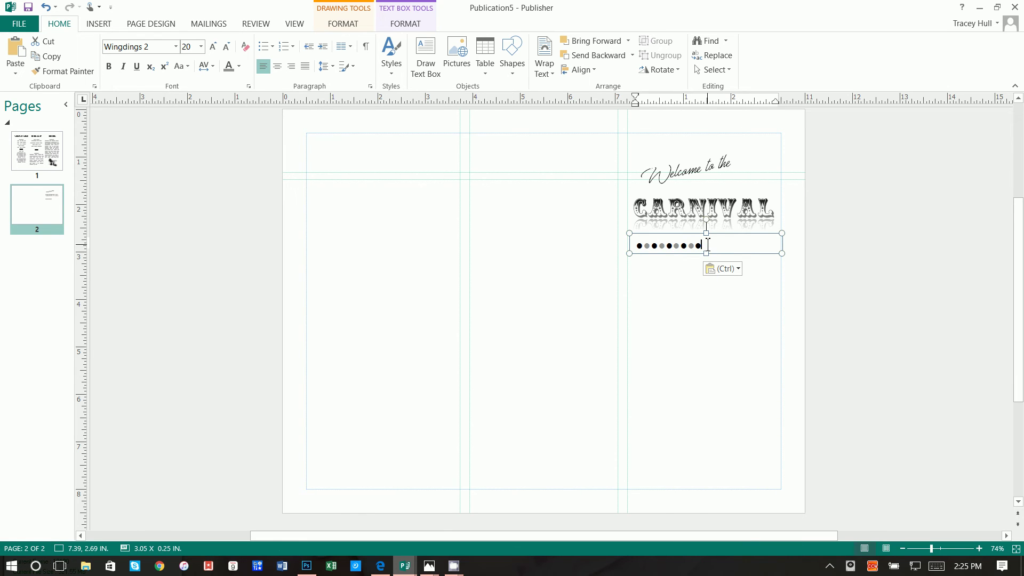
{"action": "right_click", "coordinate": [704, 245]}
{"action": "left_click", "coordinate": [725, 378]}
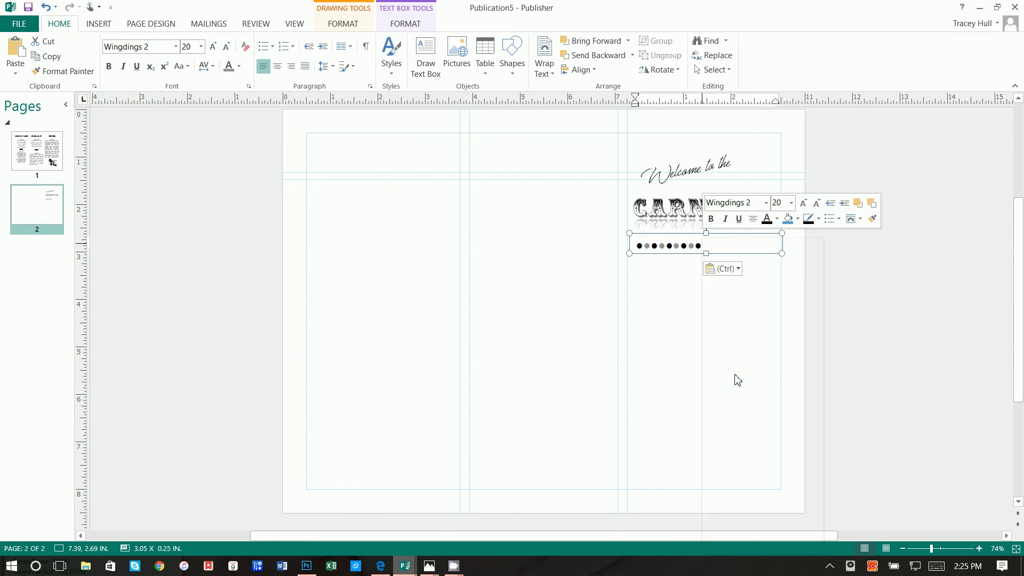
Paste the copied dots repeatedly at the end of the row until the alternating pattern spans the cover panel
{"action": "right_click", "coordinate": [737, 249]}
{"action": "key", "text": "Escape"}
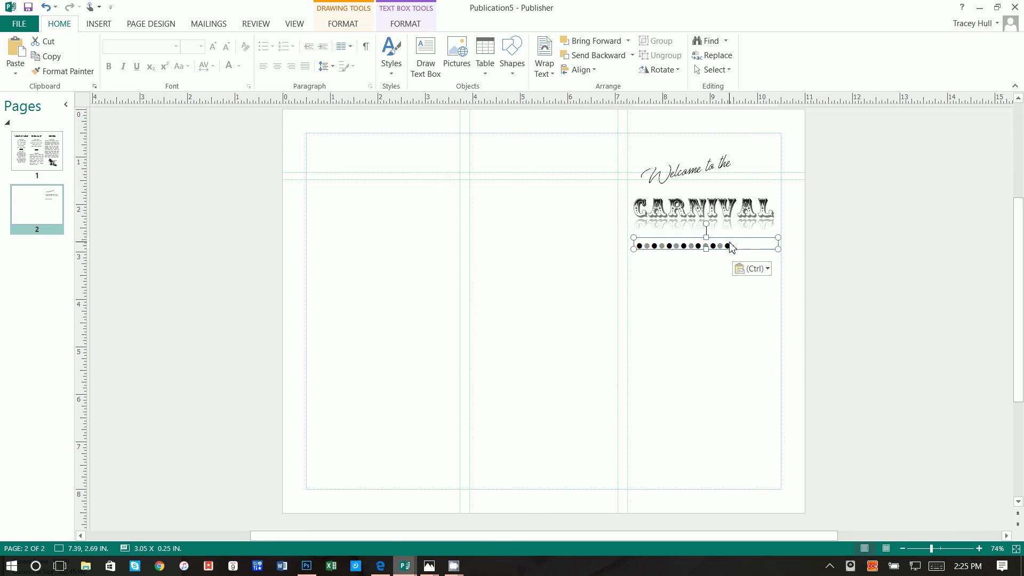
{"action": "left_click", "coordinate": [733, 246]}
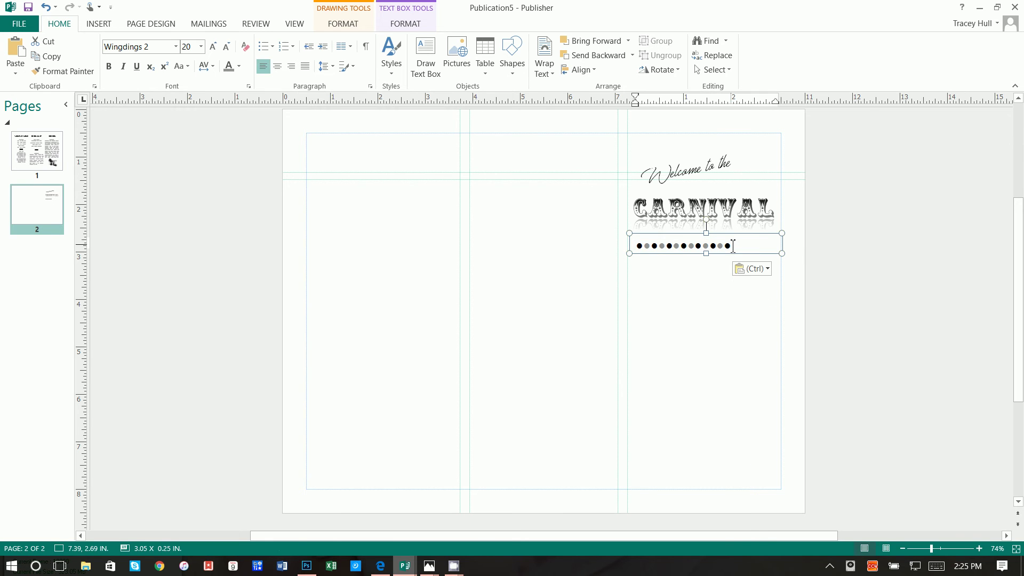
{"action": "right_click", "coordinate": [733, 245]}
{"action": "left_click", "coordinate": [757, 377]}
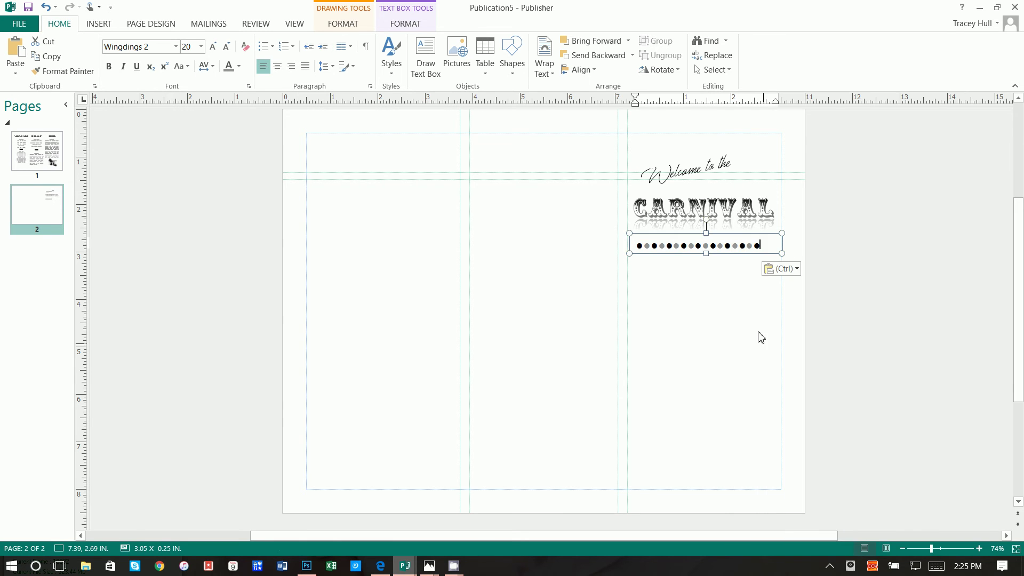
{"action": "right_click", "coordinate": [766, 246]}
{"action": "left_click", "coordinate": [784, 374]}
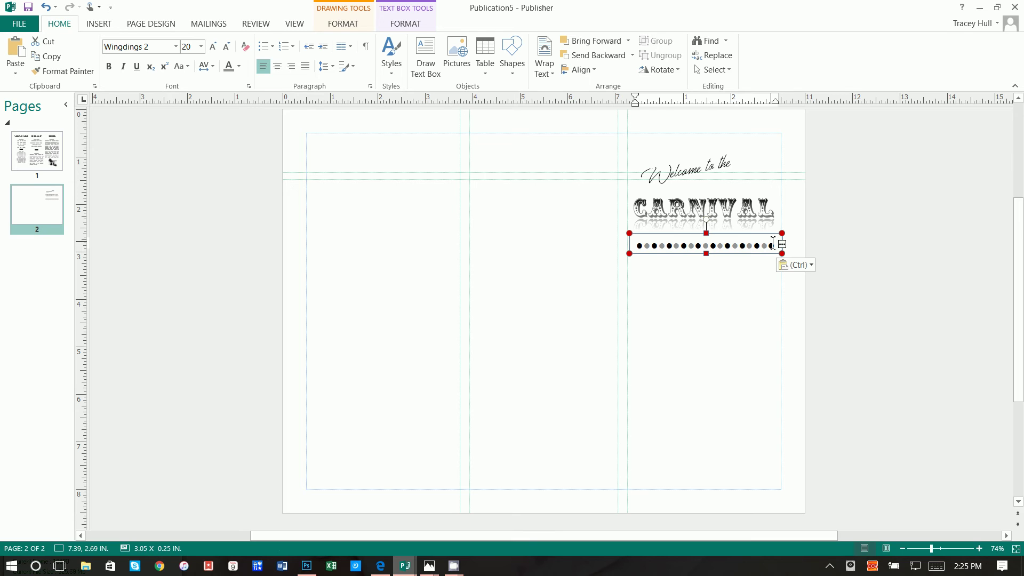
Resize the dotted row's text box to about 3.14 x 0.32 in so the dots fit beneath CARNIVAL
{"action": "left_click_drag", "start_coordinate": [629, 233], "coordinate": [620, 236]}
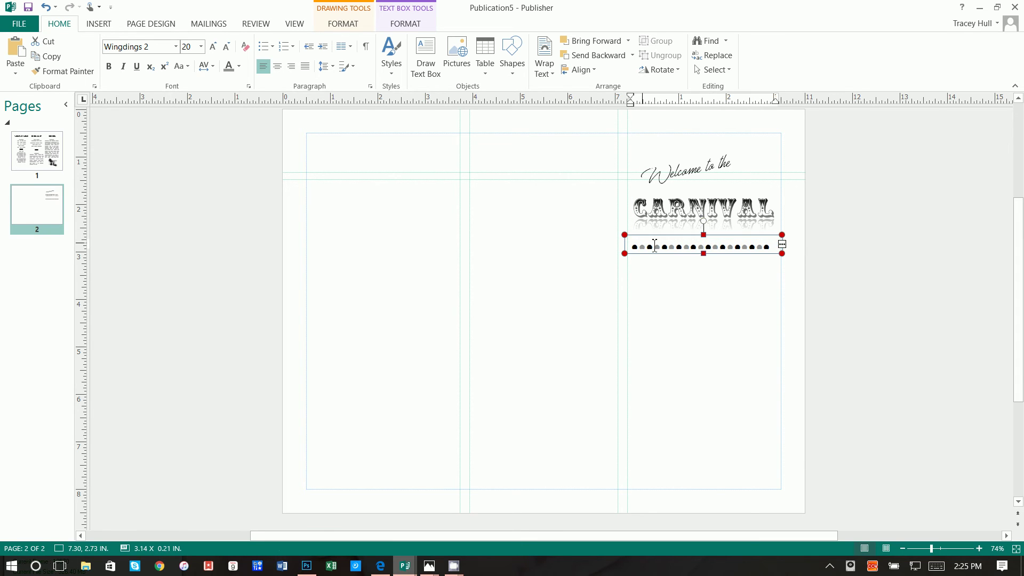
{"action": "left_click", "coordinate": [704, 261]}
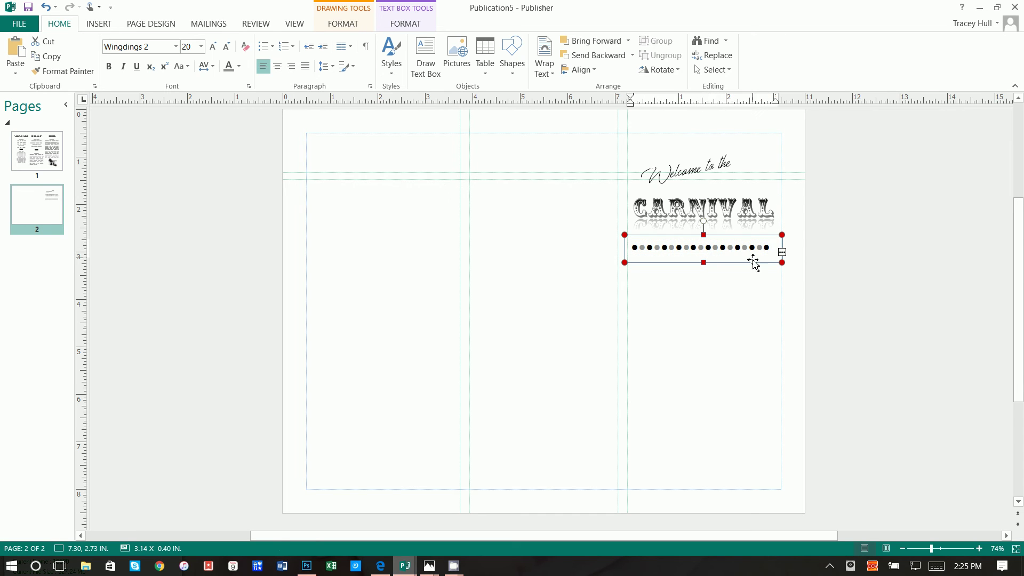
{"action": "left_click_drag", "start_coordinate": [703, 263], "coordinate": [704, 279]}
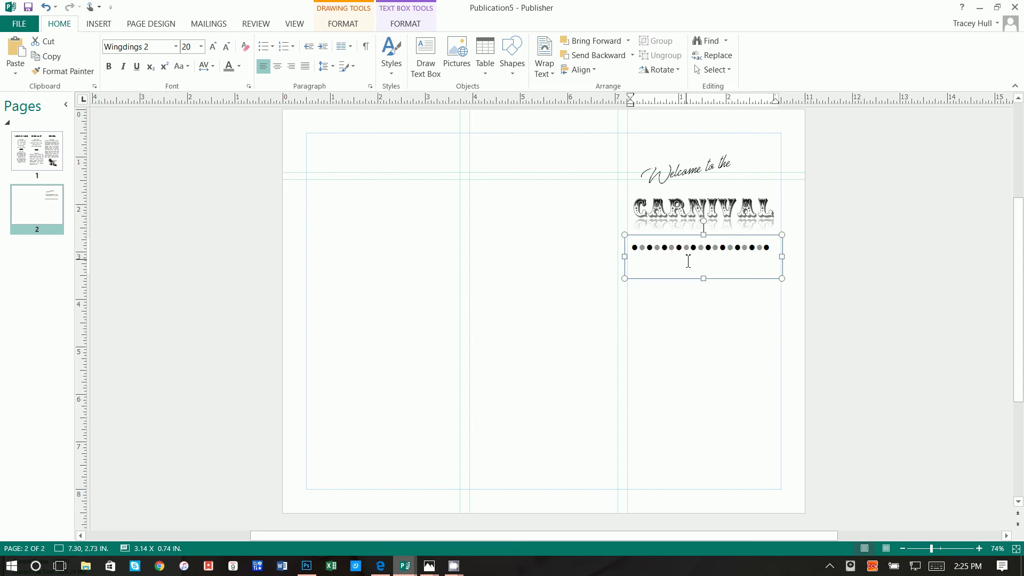
{"action": "left_click_drag", "start_coordinate": [704, 278], "coordinate": [706, 260]}
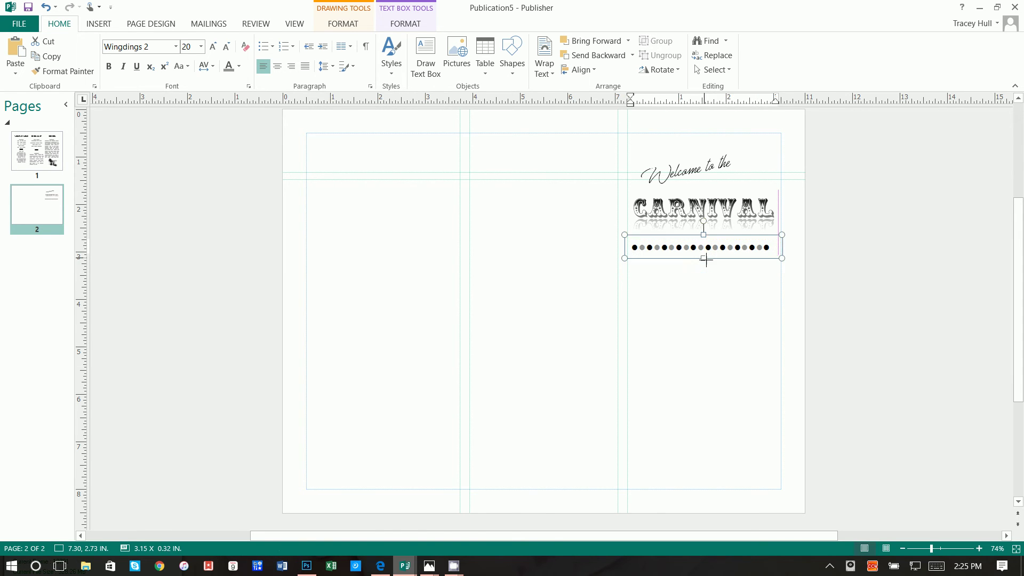
{"action": "left_click", "coordinate": [729, 317]}
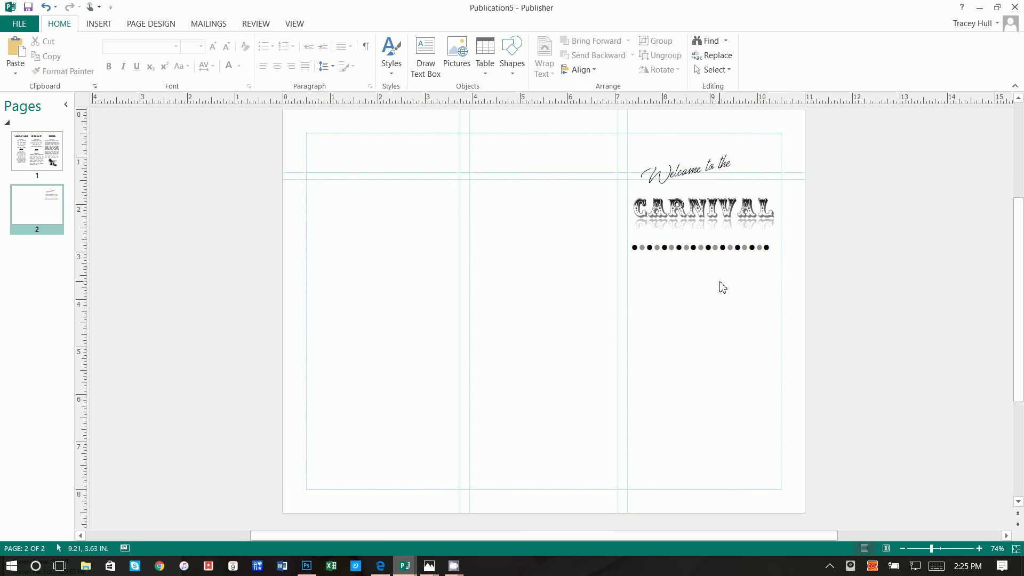
Duplicate the dotted row's text box and place the copy a short distance below the original row
{"action": "left_click", "coordinate": [719, 245]}
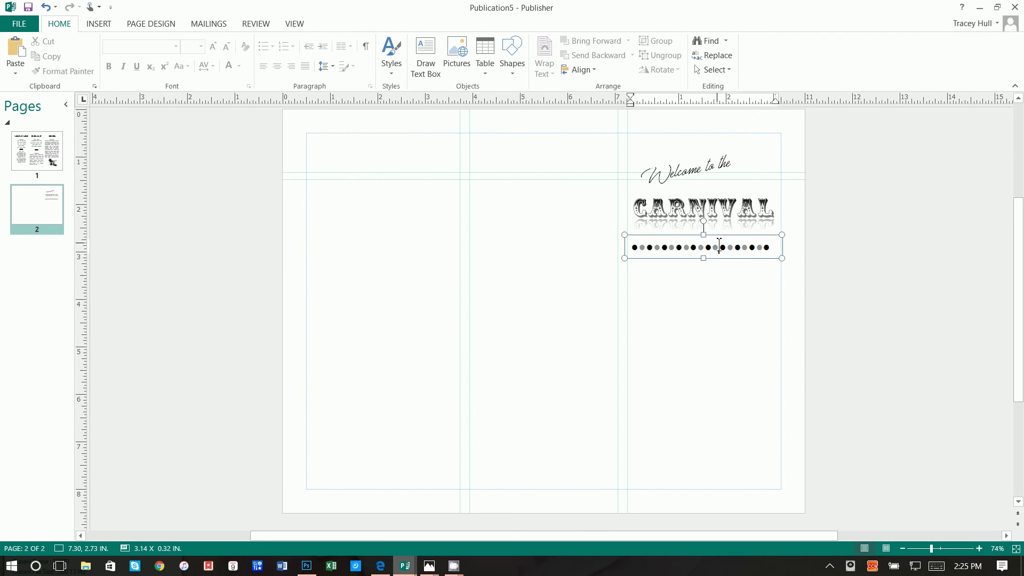
{"action": "right_click", "coordinate": [720, 240]}
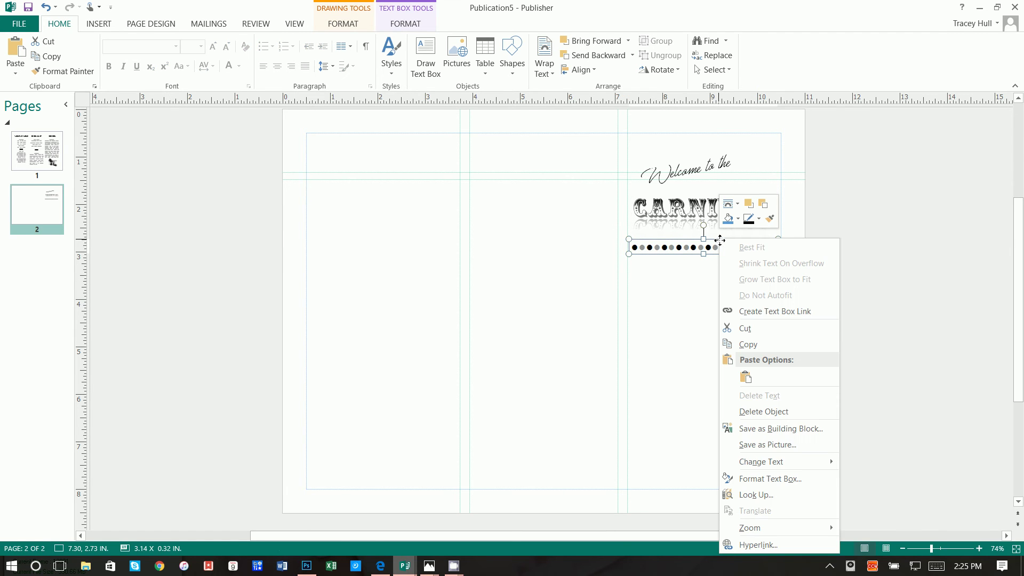
{"action": "left_click", "coordinate": [747, 344]}
{"action": "right_click", "coordinate": [698, 320]}
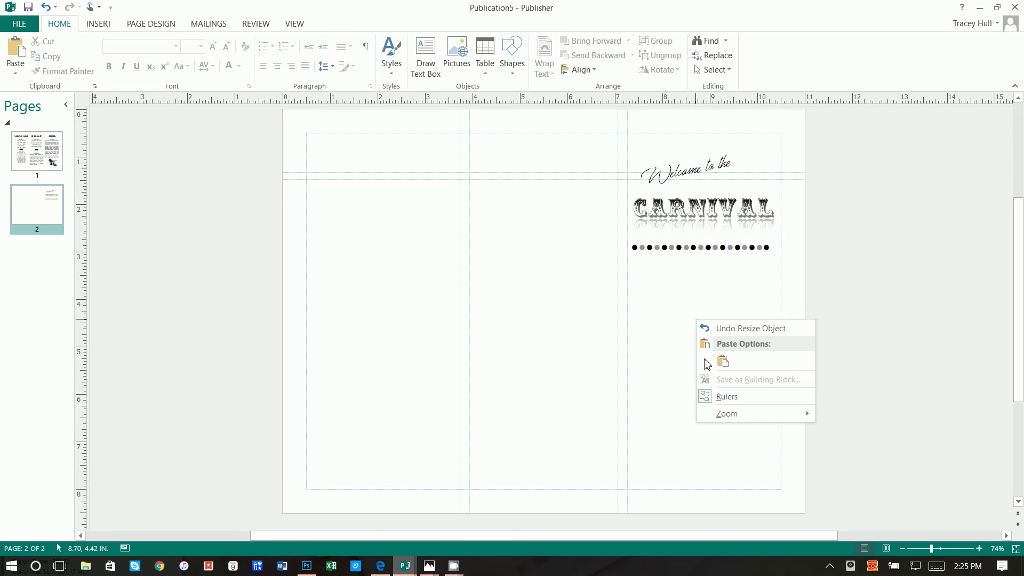
{"action": "left_click", "coordinate": [724, 362]}
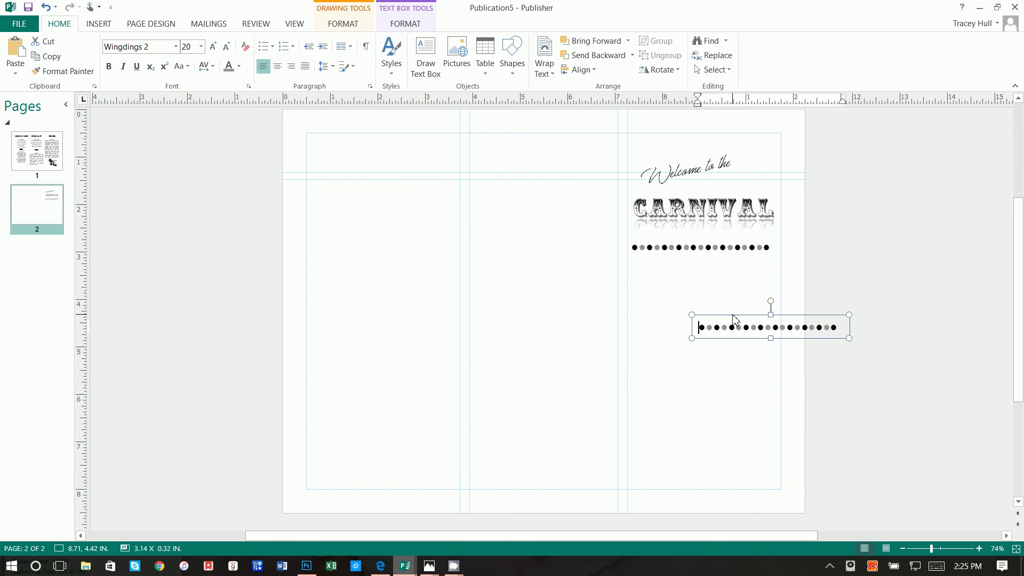
{"action": "mouse_move", "coordinate": [734, 320]}
{"action": "left_mouse_down"}
{"action": "mouse_move", "coordinate": [666, 263]}
{"action": "mouse_move", "coordinate": [661, 274]}
{"action": "left_mouse_up"}
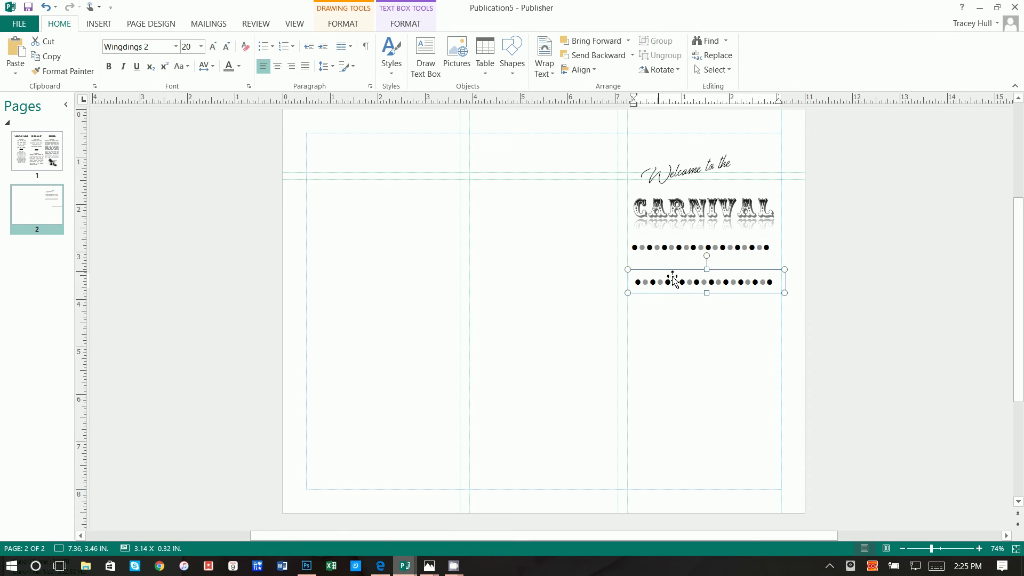
{"action": "left_click", "coordinate": [838, 288]}
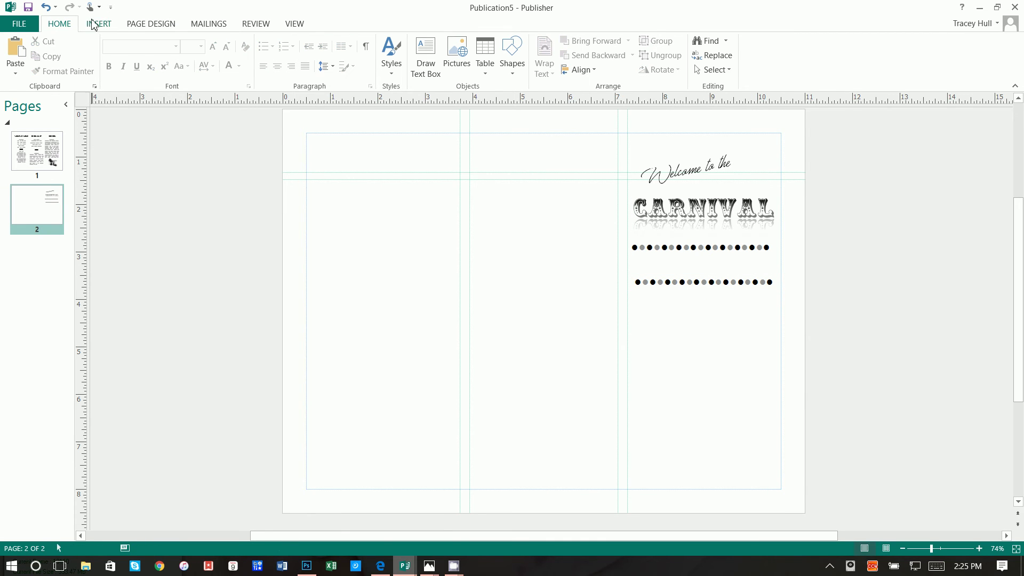
{"action": "left_click", "coordinate": [99, 23]}
{"action": "left_click", "coordinate": [412, 56]}
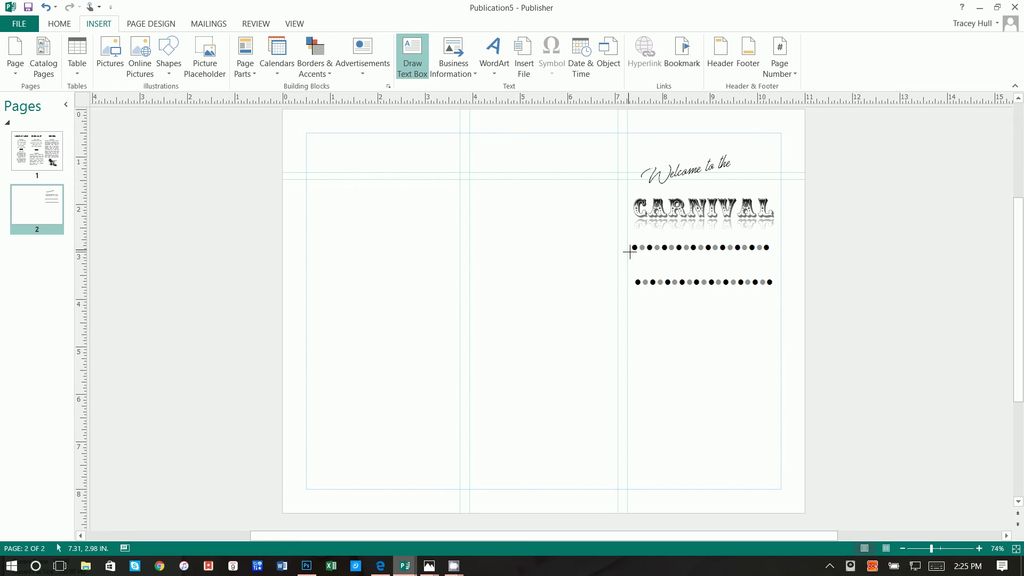
{"action": "left_click_drag", "start_coordinate": [630, 252], "coordinate": [781, 284]}
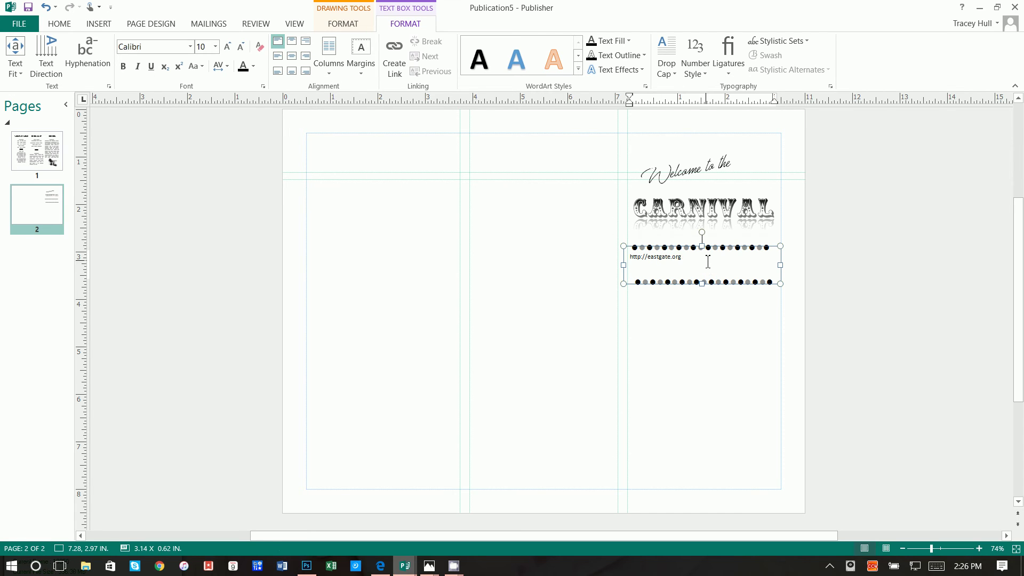
Center the web address horizontally and vertically in its text box and set its font size to 20
{"action": "left_click_drag", "start_coordinate": [708, 261], "coordinate": [608, 265]}
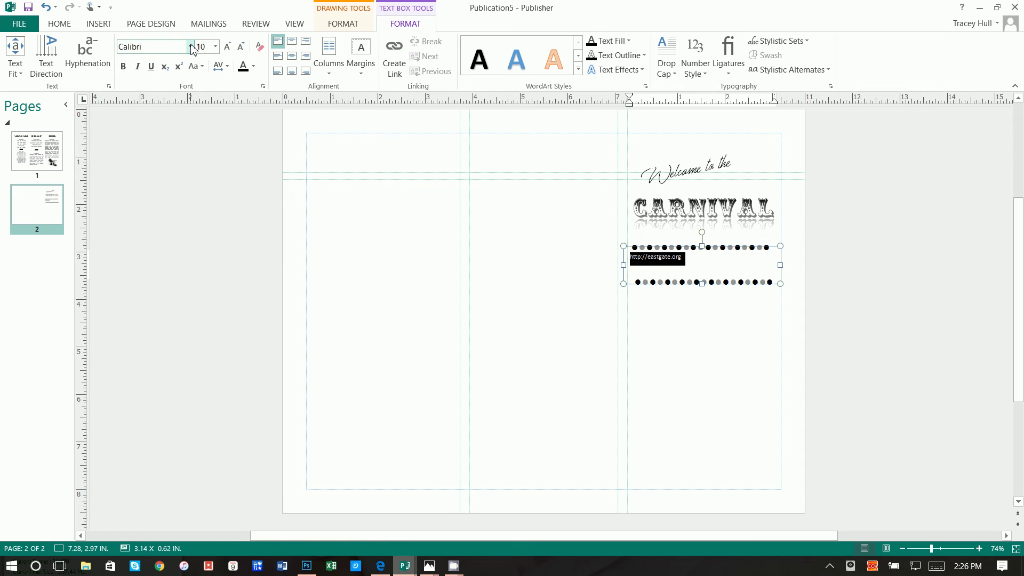
{"action": "left_click", "coordinate": [292, 56]}
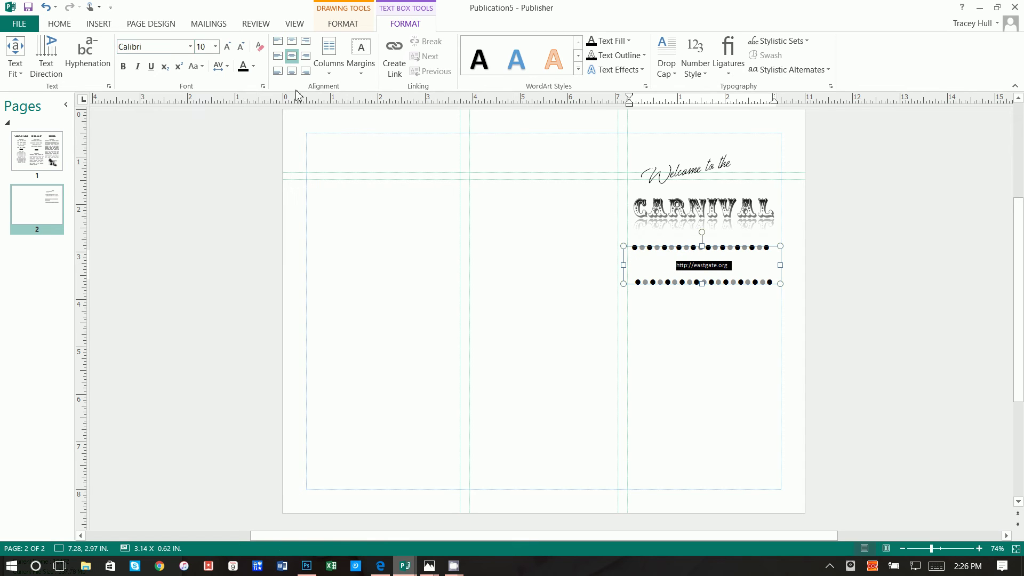
{"action": "left_click", "coordinate": [215, 47]}
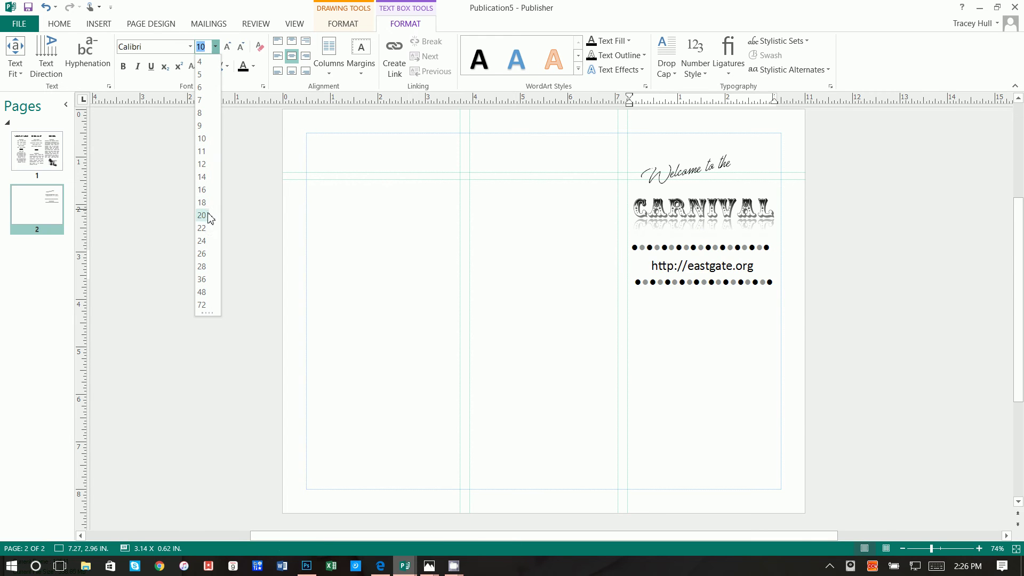
{"action": "left_click", "coordinate": [210, 215]}
{"action": "left_click", "coordinate": [657, 292]}
Shift the lower dotted row slightly so it lines up with the upper dotted row
{"action": "left_click", "coordinate": [656, 281]}
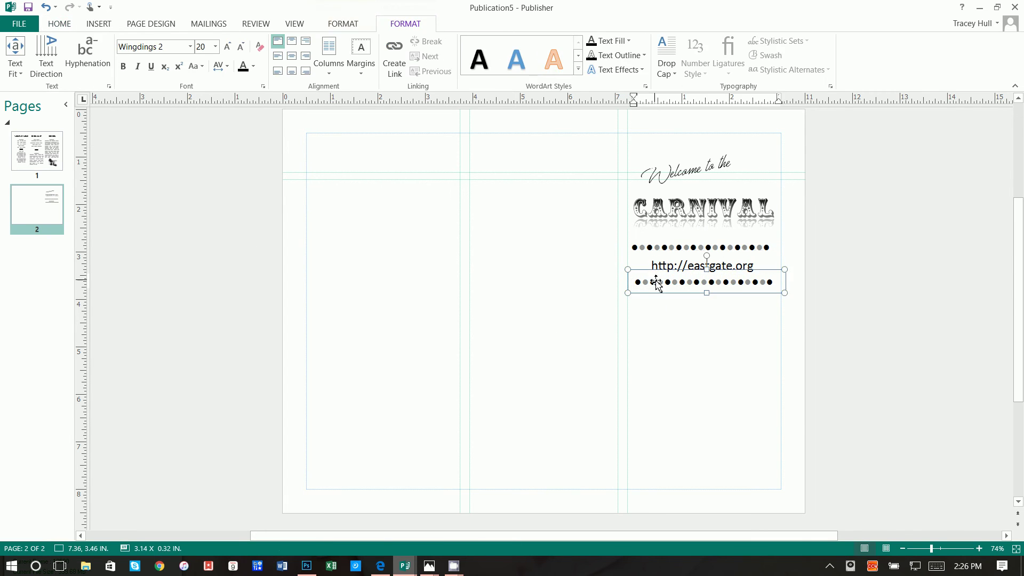
{"action": "left_click_drag", "start_coordinate": [653, 275], "coordinate": [650, 275]}
{"action": "left_click", "coordinate": [670, 321]}
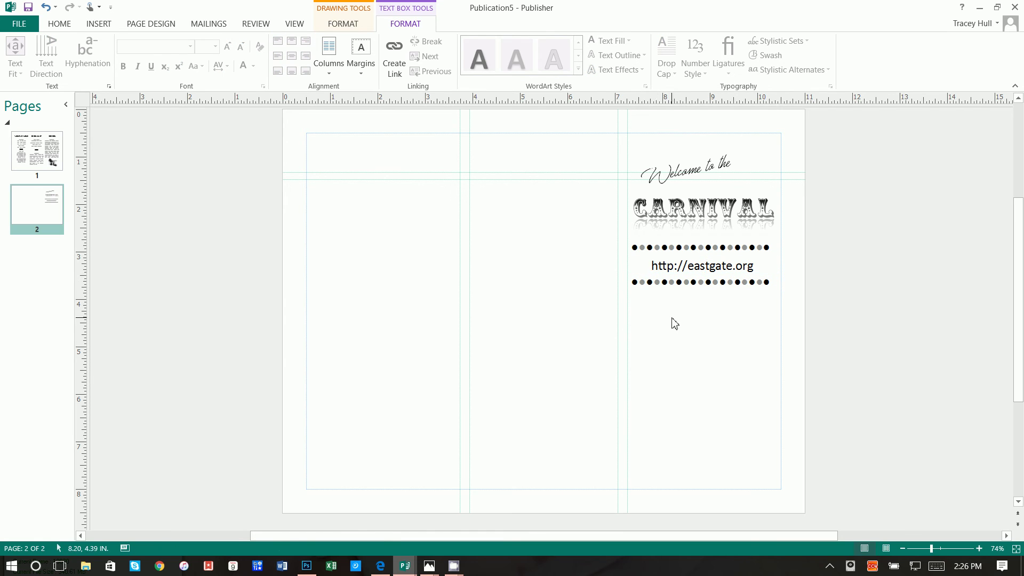
Draw a text box about 2.67 x 0.70 in below the lower dotted row and enter "Sponsored By:"
{"action": "left_click", "coordinate": [99, 24]}
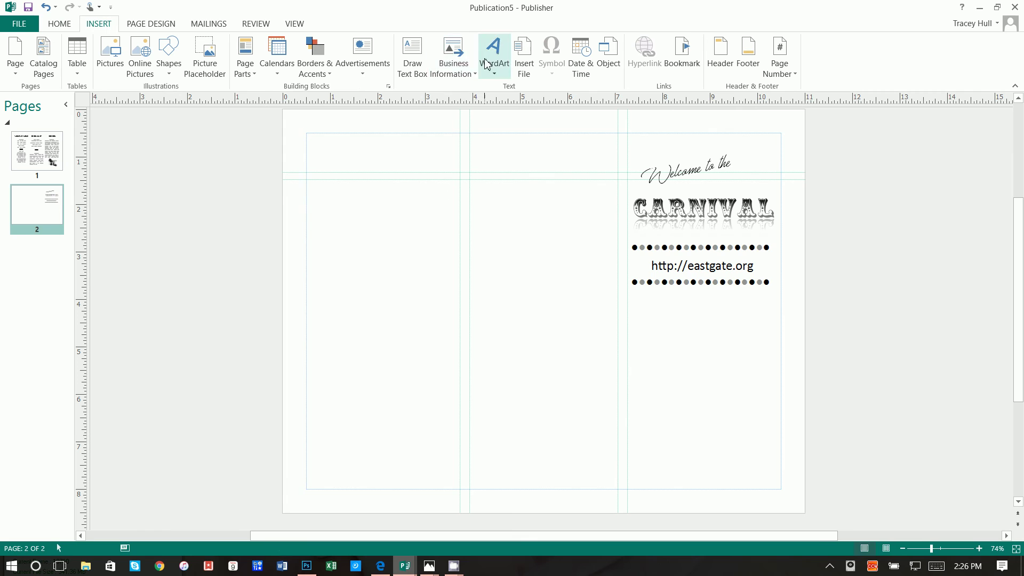
{"action": "left_click", "coordinate": [416, 61]}
{"action": "mouse_move", "coordinate": [635, 302]}
{"action": "left_mouse_down"}
{"action": "mouse_move", "coordinate": [697, 359]}
{"action": "mouse_move", "coordinate": [785, 354]}
{"action": "mouse_move", "coordinate": [799, 340]}
{"action": "mouse_move", "coordinate": [765, 339]}
{"action": "left_mouse_up"}
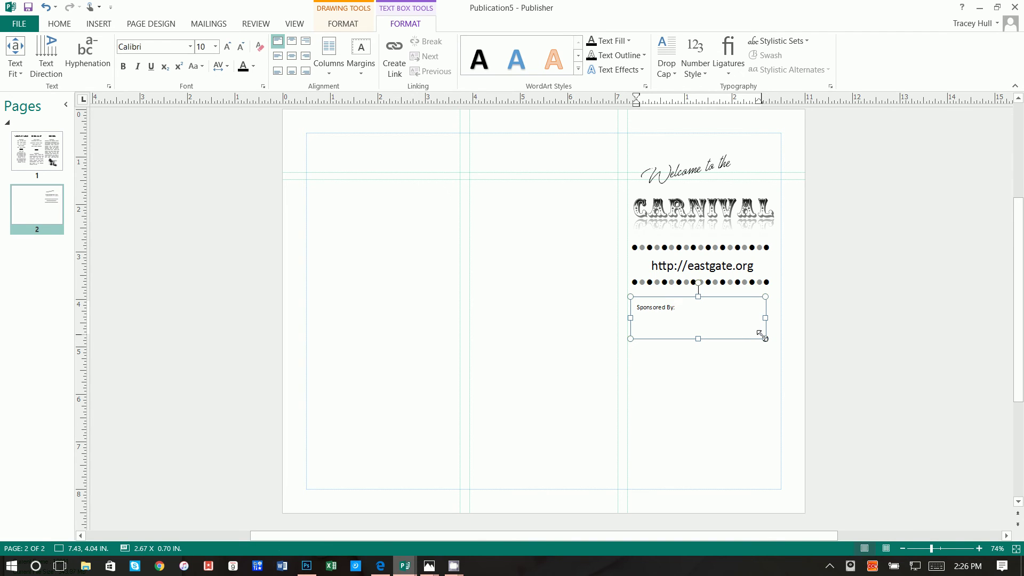
Format the "Sponsored By:" text in AR BONNIE at size 22 and center it within its text box
{"action": "key", "text": "ctrl+a"}
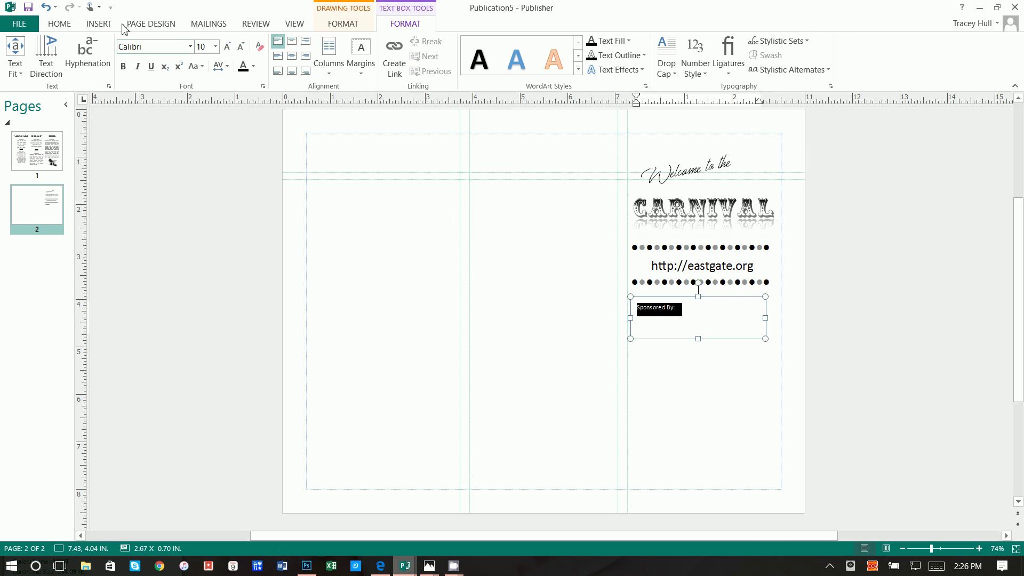
{"action": "left_click", "coordinate": [169, 45]}
{"action": "type", "text": "AR"}
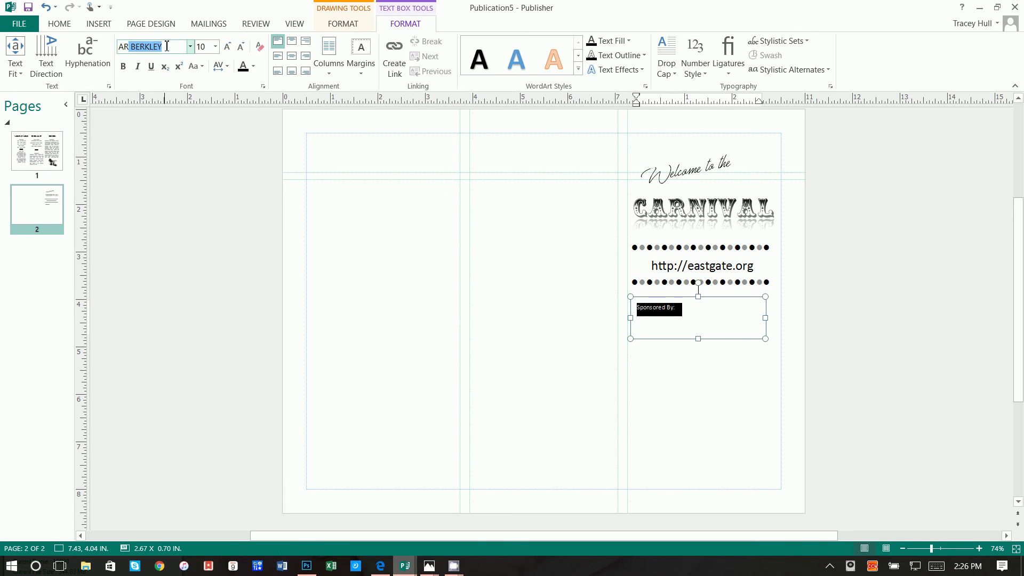
{"action": "type", "text": " BONNI"}
{"action": "key", "text": "Return"}
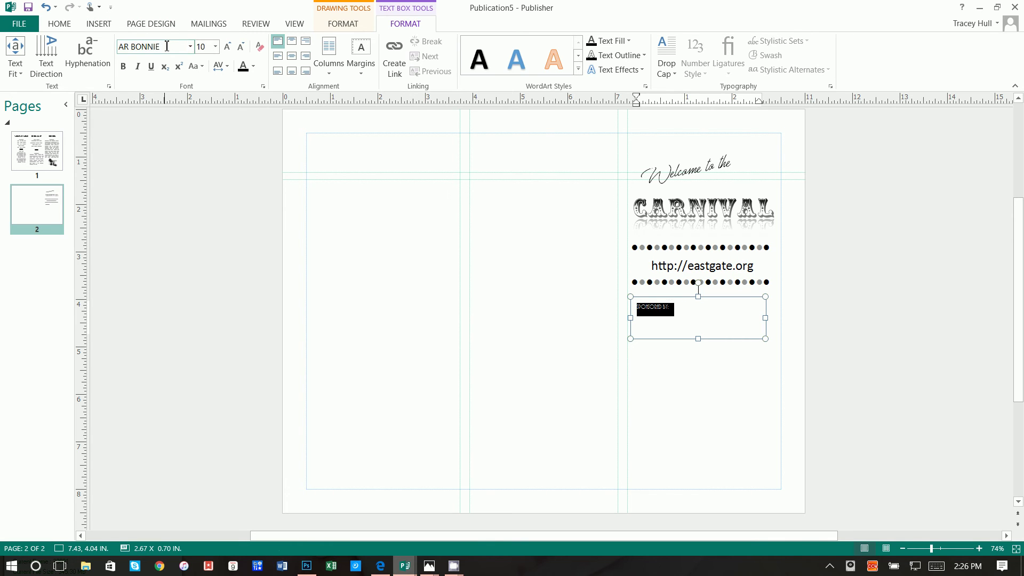
{"action": "left_click", "coordinate": [205, 47]}
{"action": "key", "text": "Return"}
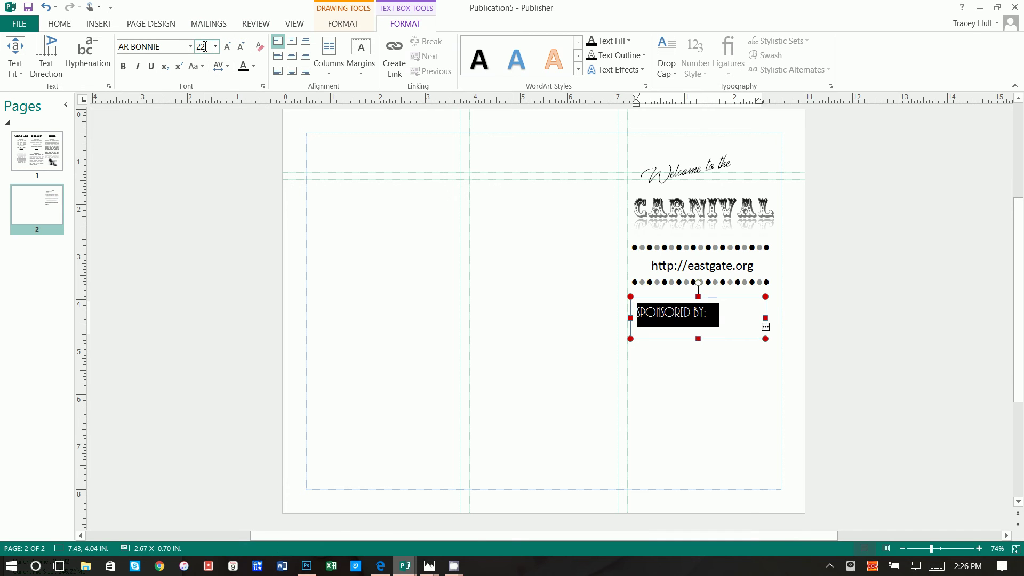
{"action": "left_click", "coordinate": [291, 55]}
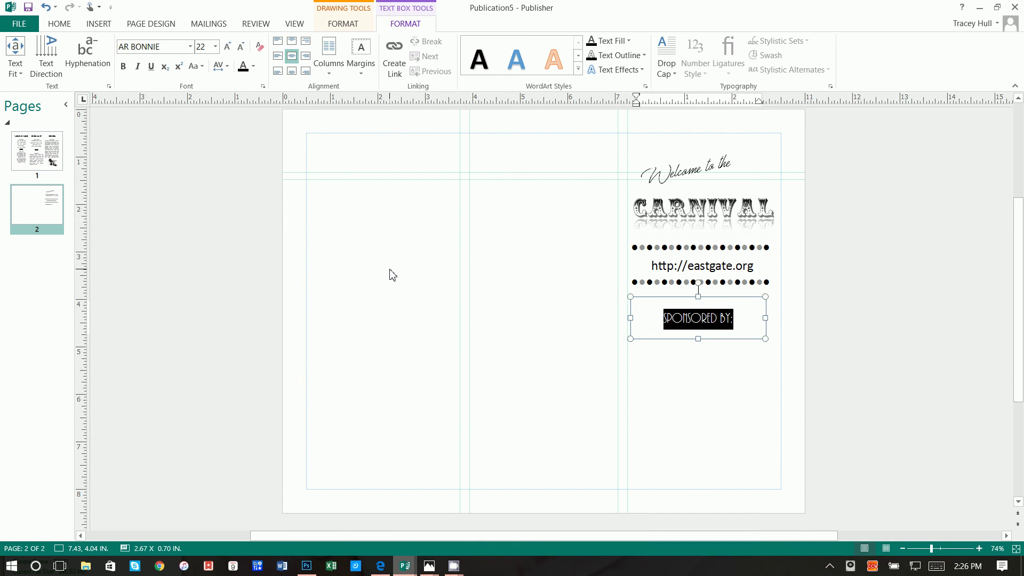
{"action": "left_click", "coordinate": [679, 344]}
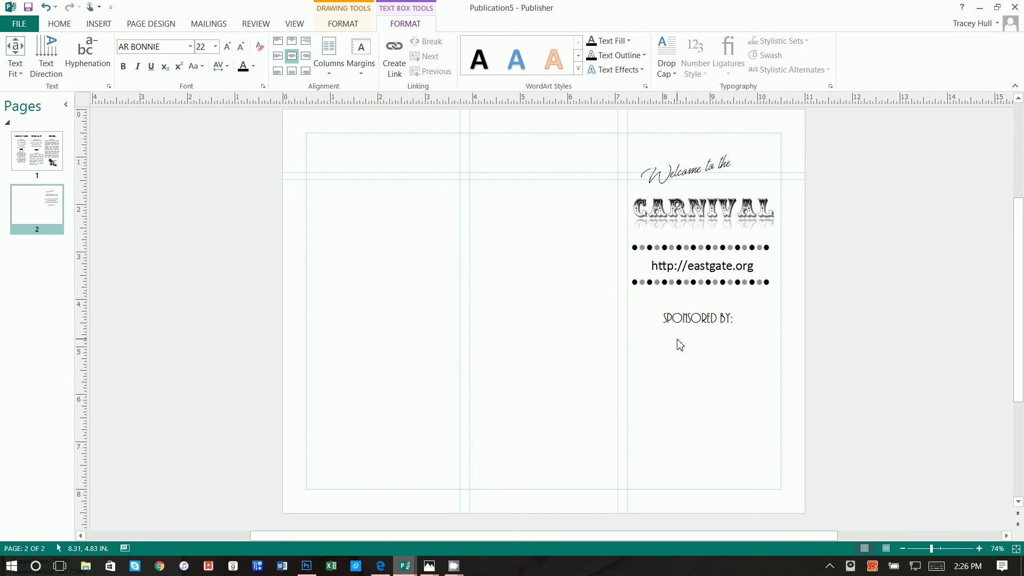
Insert the picture "2007 Eastgate PTA Logo_resized", scale it to about 1.92 x 1.48 in and place it below "Sponsored By:"
{"action": "left_click", "coordinate": [102, 27]}
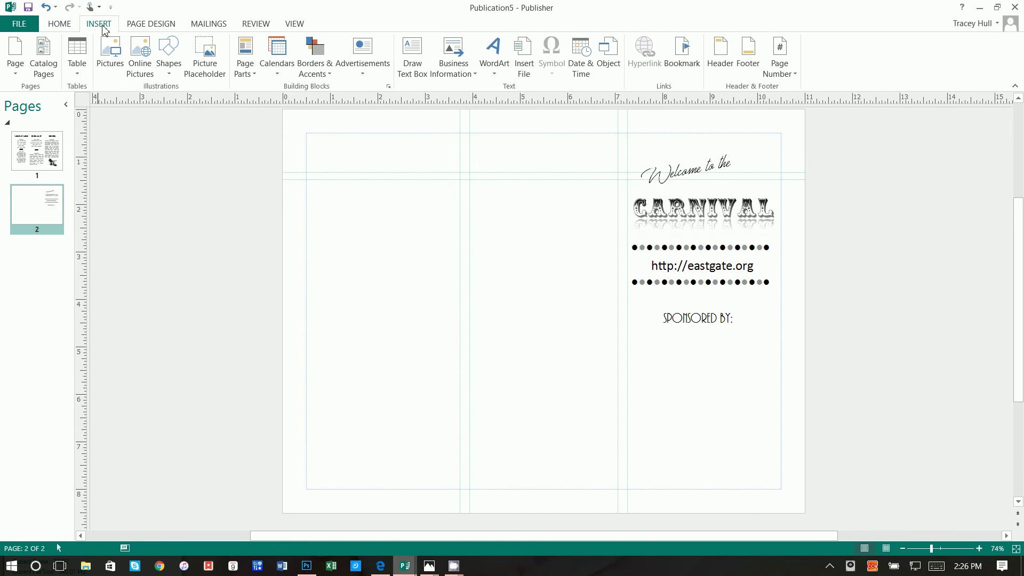
{"action": "left_click", "coordinate": [110, 53]}
{"action": "left_click", "coordinate": [399, 299]}
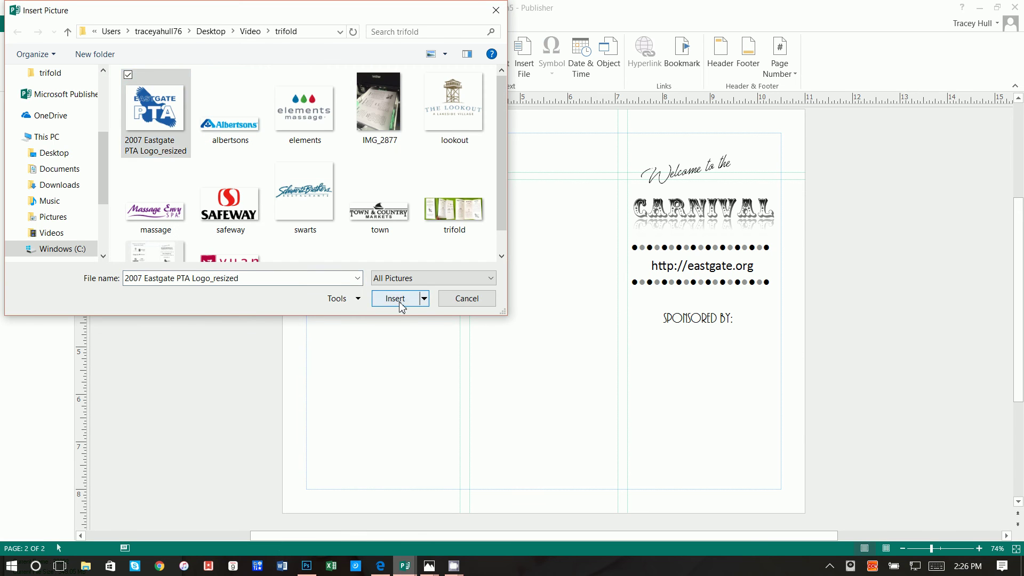
{"action": "left_click_drag", "start_coordinate": [786, 501], "coordinate": [723, 402]}
{"action": "left_click_drag", "start_coordinate": [653, 374], "coordinate": [700, 349]}
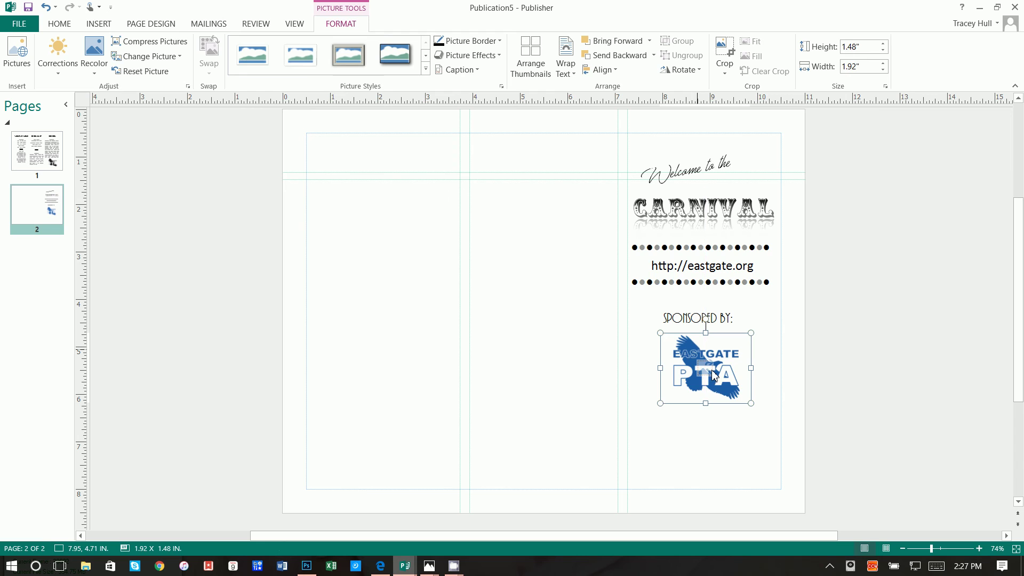
{"action": "left_click", "coordinate": [718, 428]}
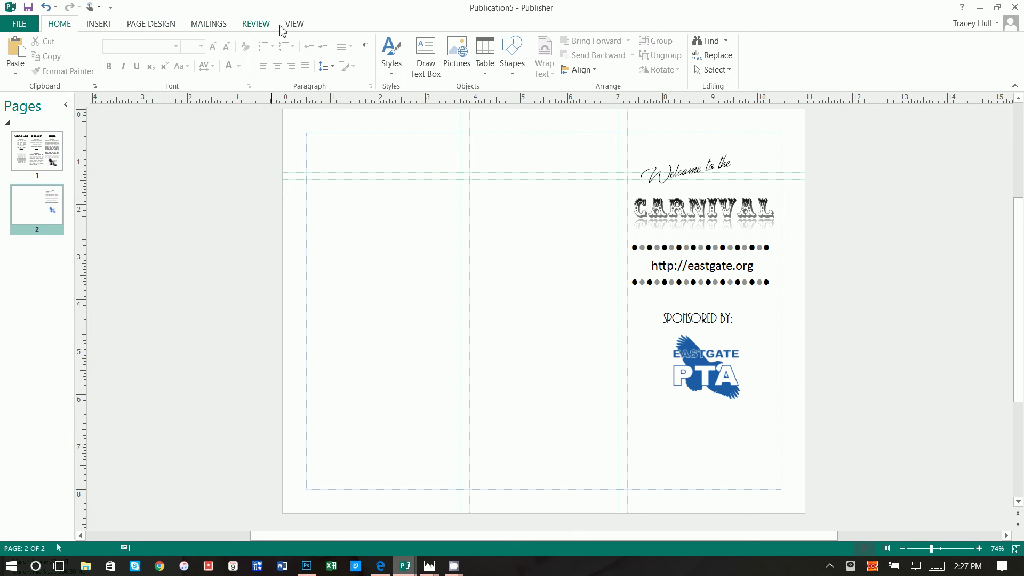
Recolor the PTA logo on the cover to grayscale and apply a darker, high-contrast correction preset
{"action": "left_click", "coordinate": [712, 376]}
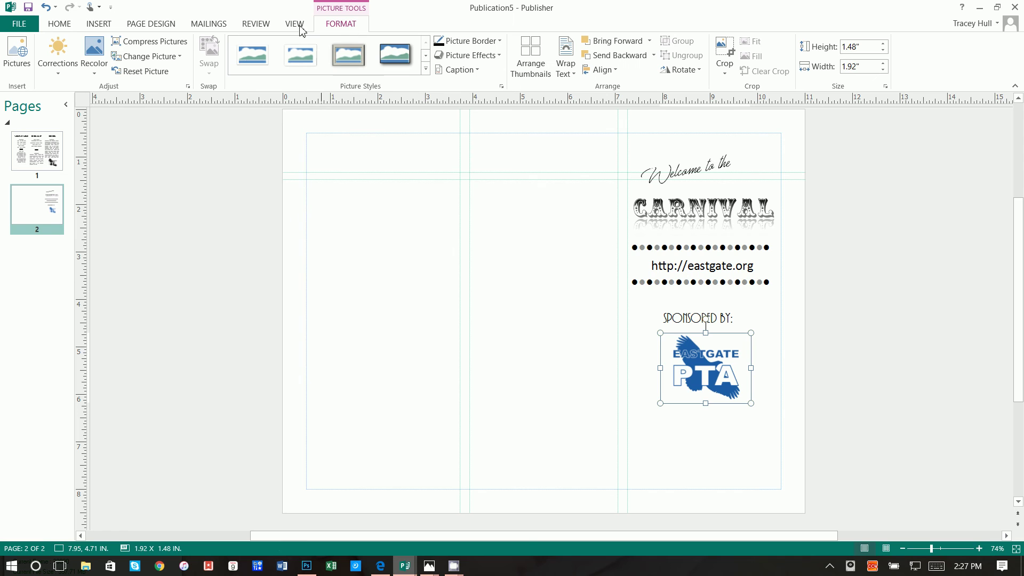
{"action": "left_click", "coordinate": [94, 57]}
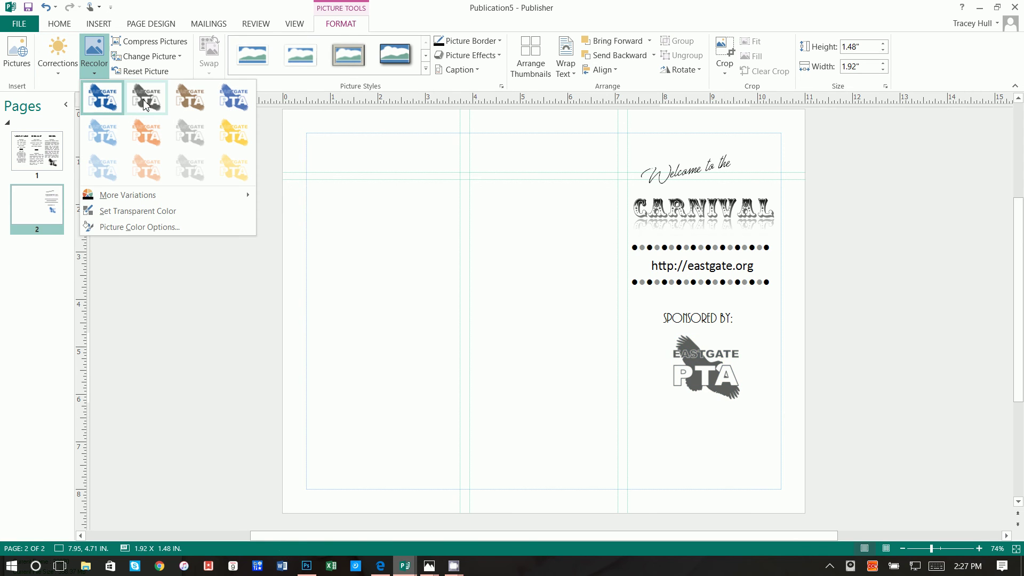
{"action": "left_click", "coordinate": [144, 104]}
{"action": "left_click", "coordinate": [50, 56]}
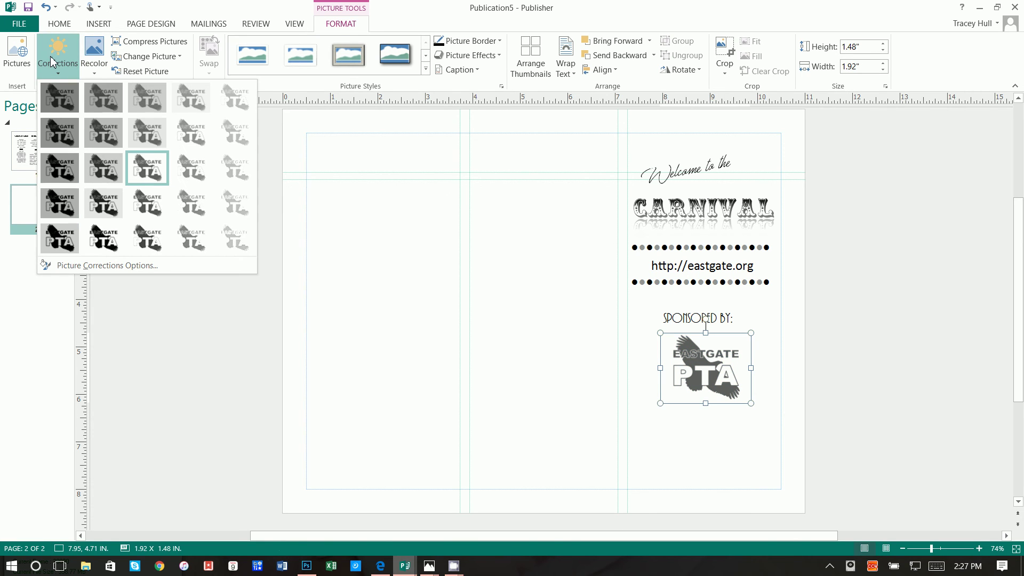
{"action": "left_click", "coordinate": [116, 246]}
{"action": "left_click", "coordinate": [720, 441]}
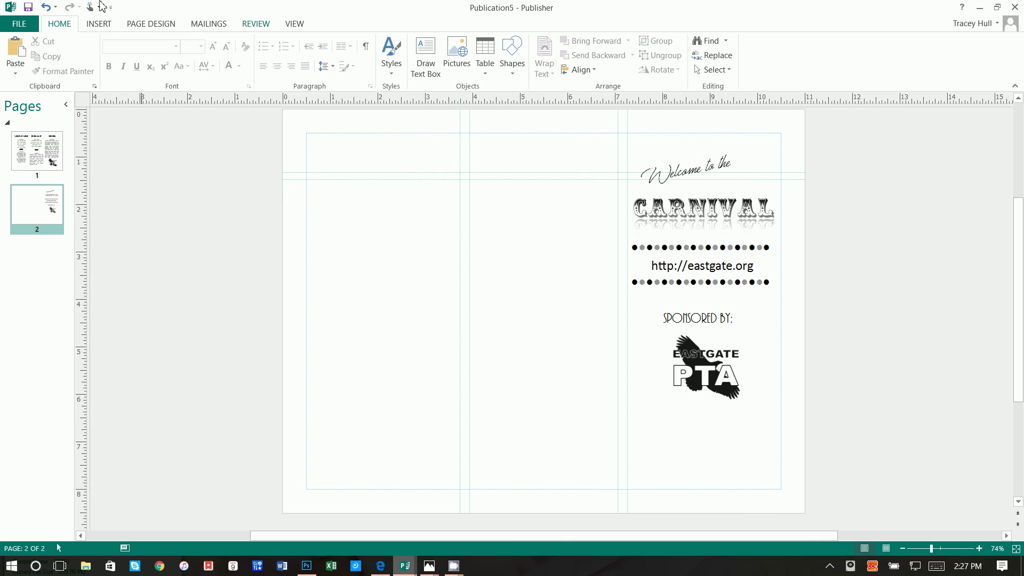
Draw a text box about 2.78 x 1.41 in below the logo with "We want to hear from YOU!" and "Please take 5 minutes so we can make it better next year."
{"action": "left_click", "coordinate": [90, 25]}
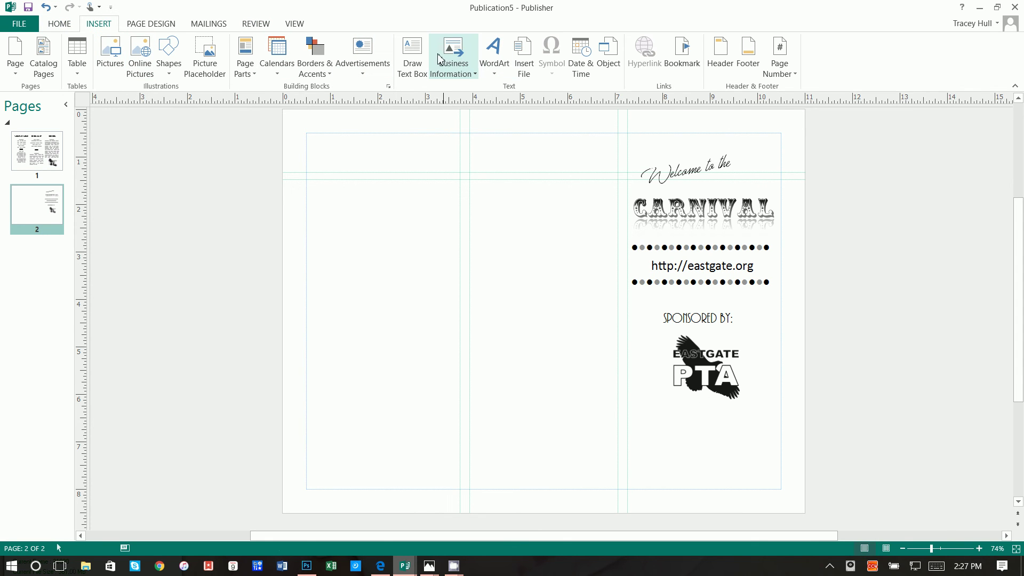
{"action": "left_click", "coordinate": [413, 56]}
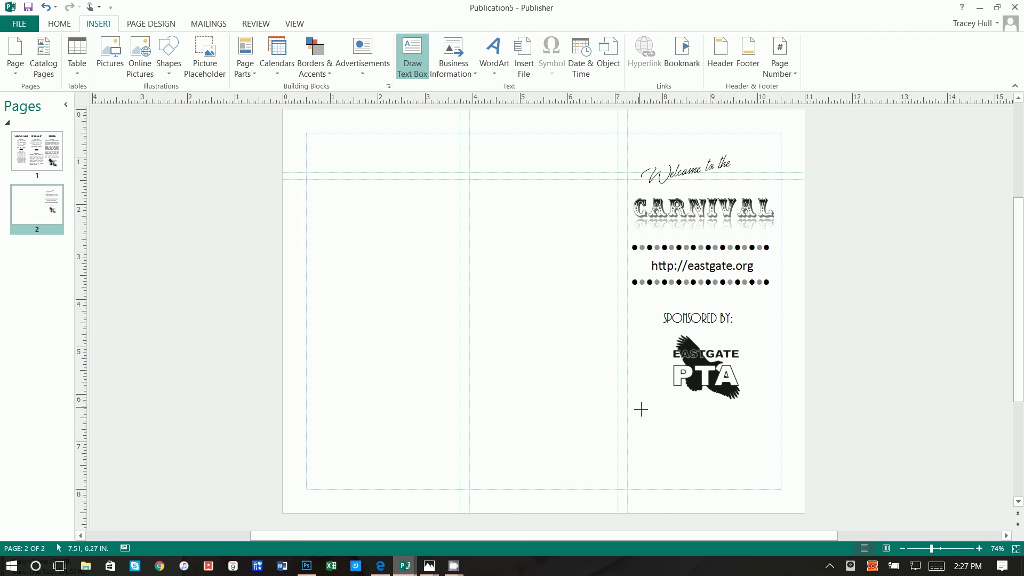
{"action": "left_click_drag", "start_coordinate": [640, 408], "coordinate": [774, 477]}
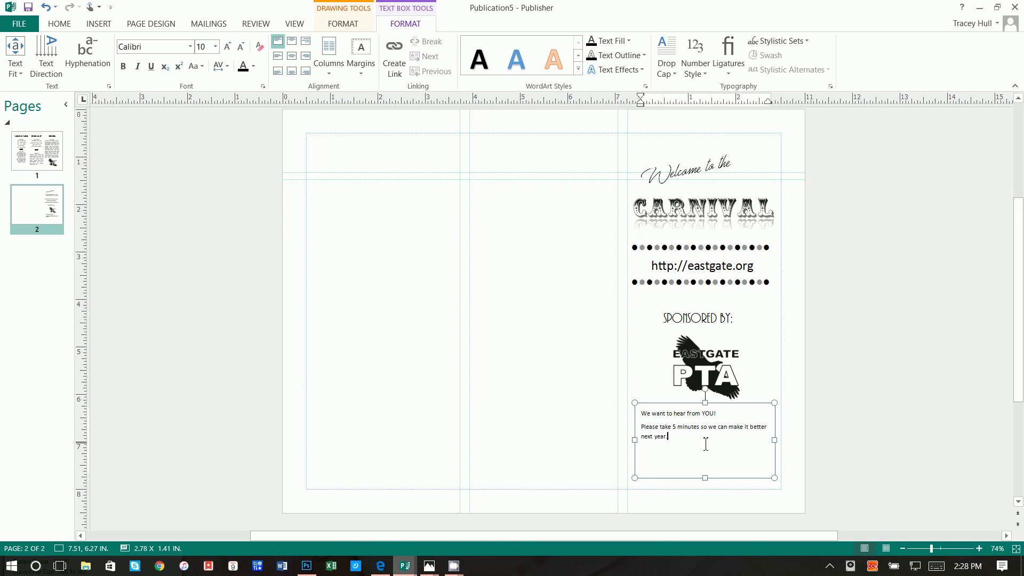
Format all text in the feedback box in Goudy Old Style at size 16 and center it in the box
{"action": "left_click", "coordinate": [724, 414]}
{"action": "key", "text": "ctrl+a"}
{"action": "left_click", "coordinate": [168, 46]}
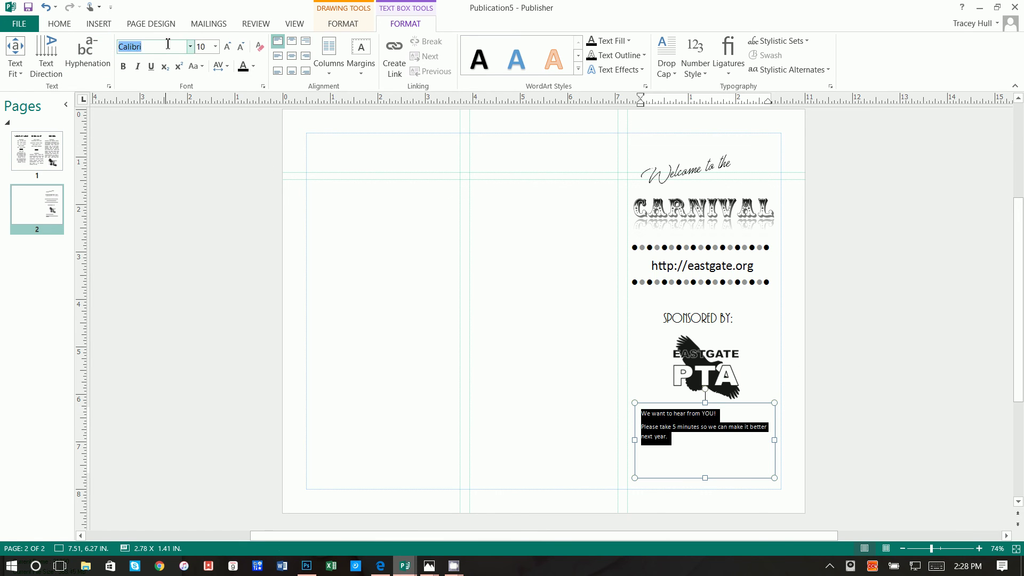
{"action": "type", "text": "Goudy Old Style"}
{"action": "key", "text": "Return"}
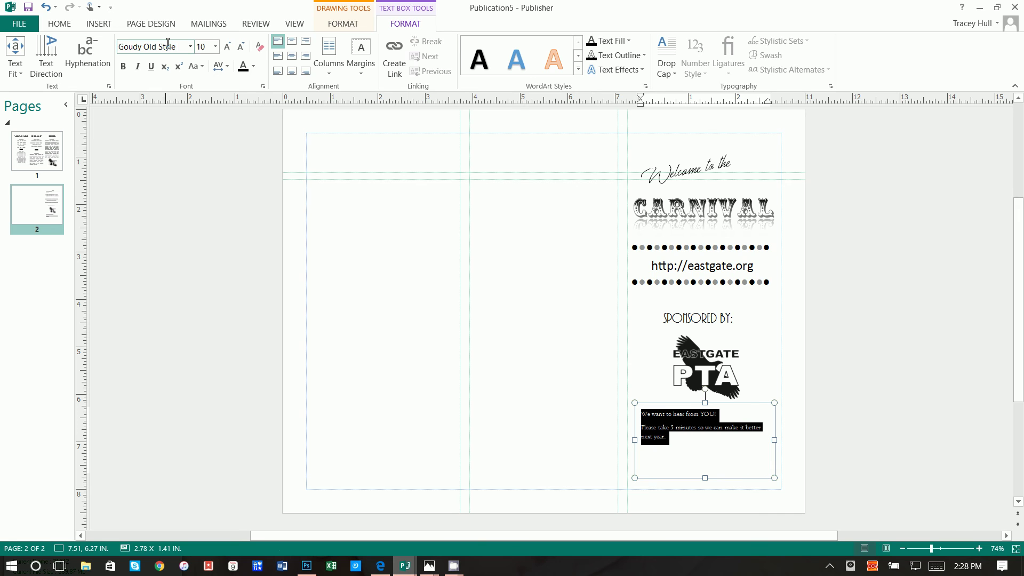
{"action": "left_click", "coordinate": [216, 46]}
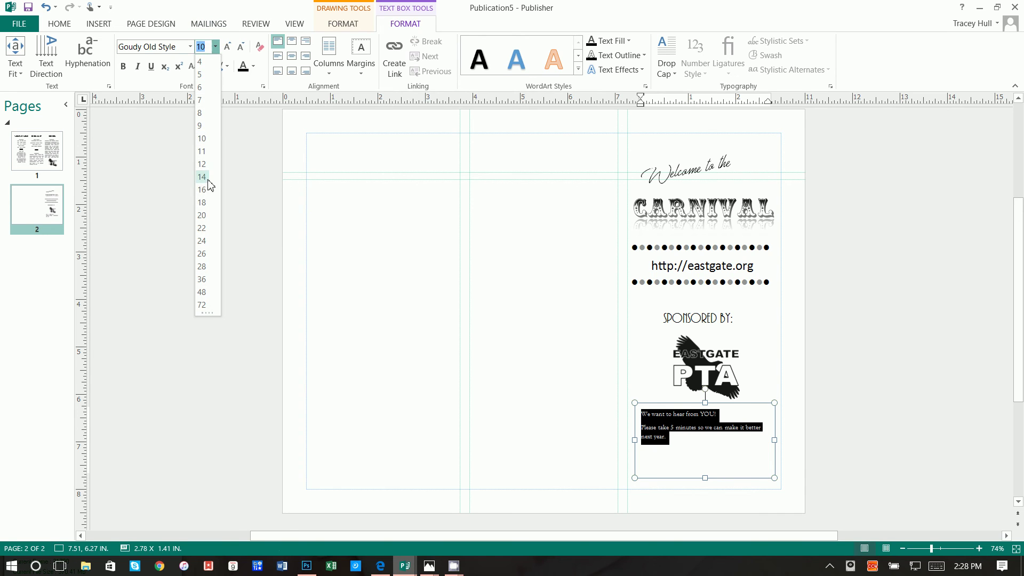
{"action": "left_click", "coordinate": [206, 197]}
{"action": "left_click", "coordinate": [292, 56]}
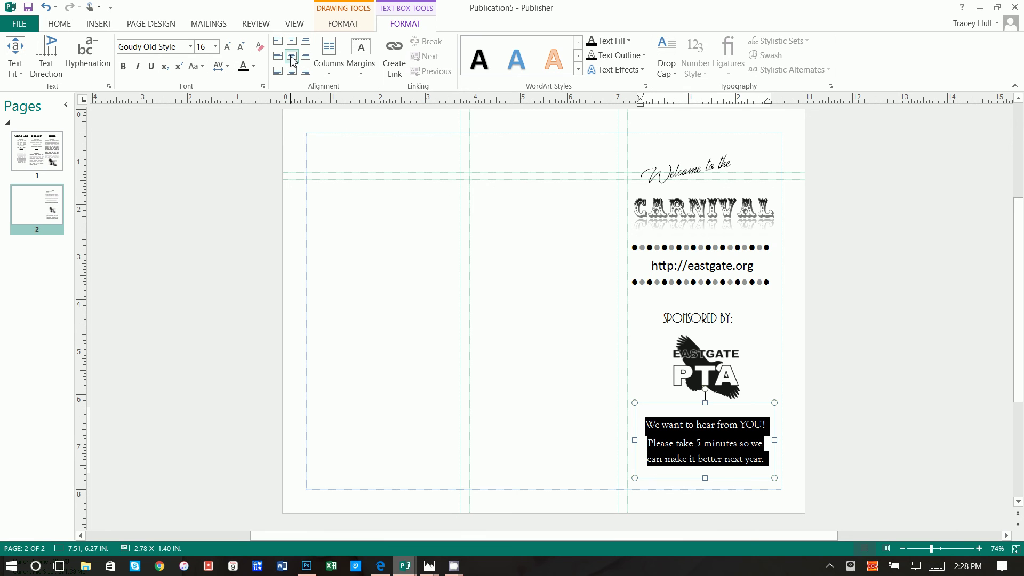
Make the line "We want to hear from YOU!" bold
{"action": "left_click", "coordinate": [745, 433]}
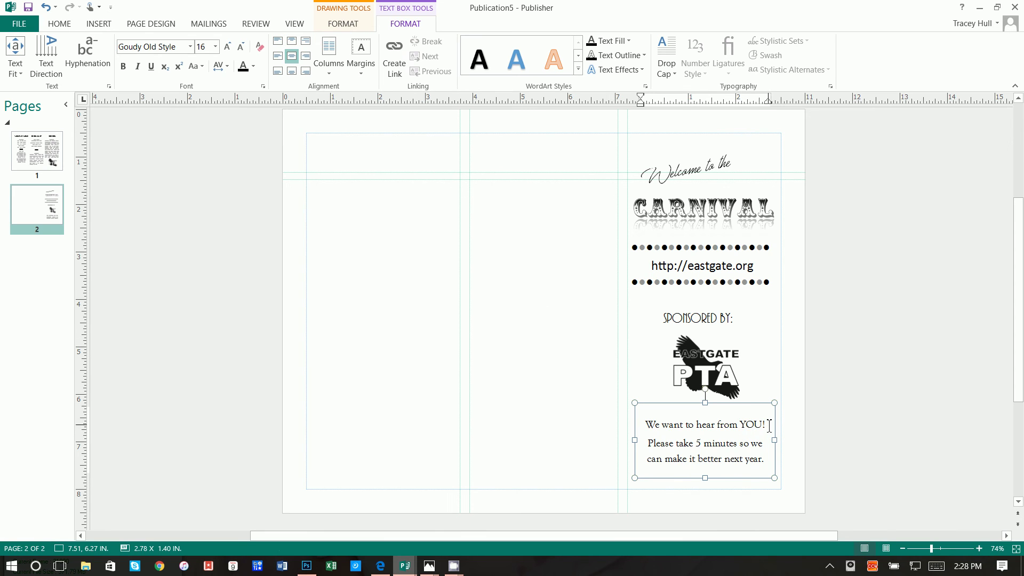
{"action": "left_click_drag", "start_coordinate": [770, 425], "coordinate": [662, 429]}
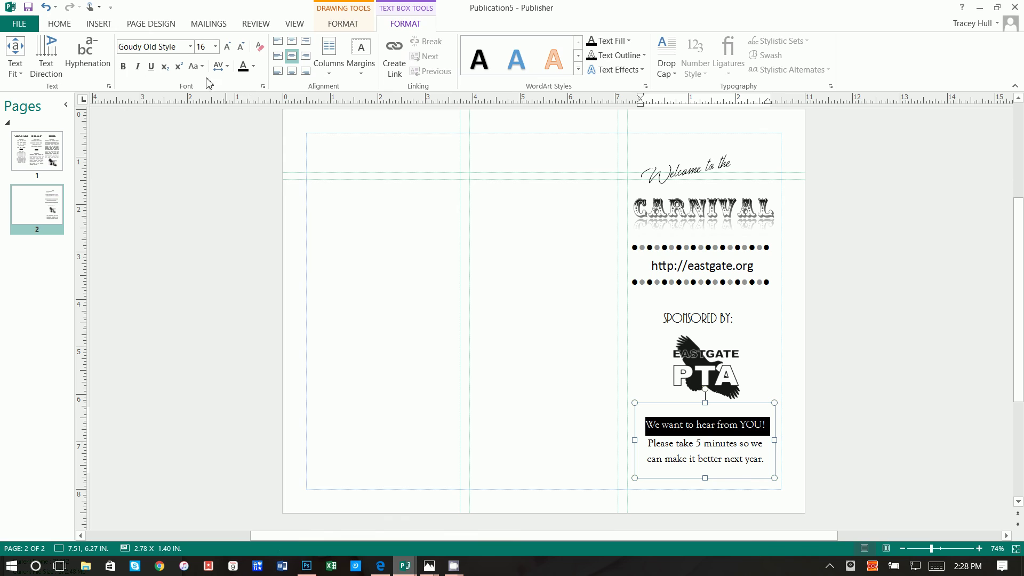
{"action": "left_click", "coordinate": [123, 66]}
{"action": "left_click", "coordinate": [326, 282]}
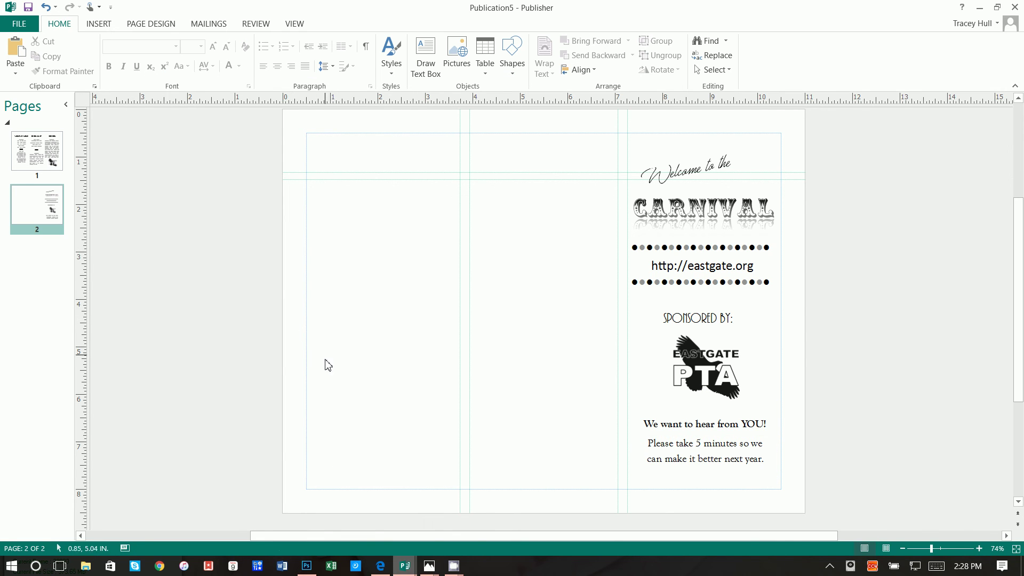
Draw a text box about 3.25 x 0.82 in atop the left panel and enter "Thank you to the following local businesses who donated:"
{"action": "left_click", "coordinate": [89, 25]}
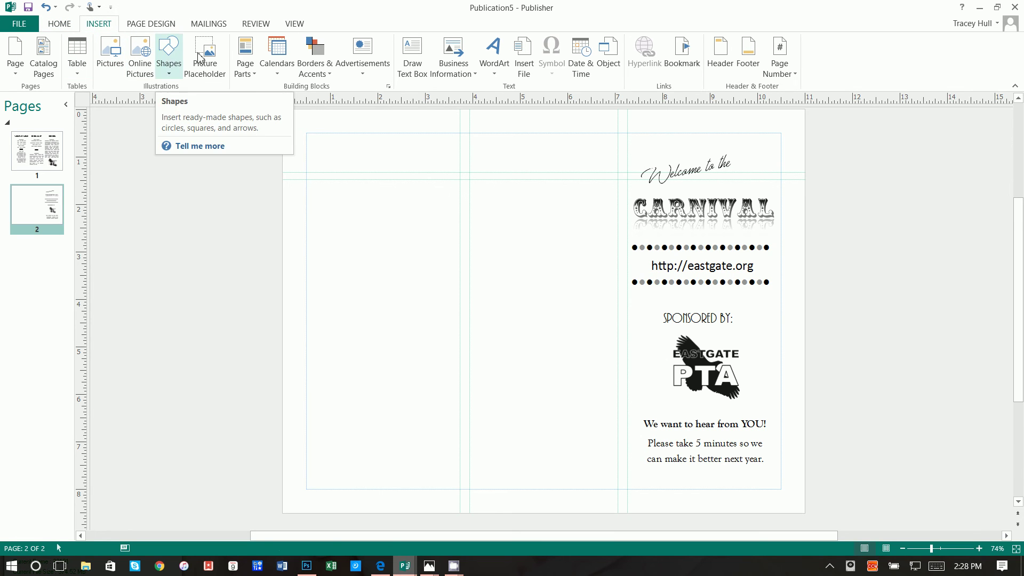
{"action": "left_click", "coordinate": [412, 56]}
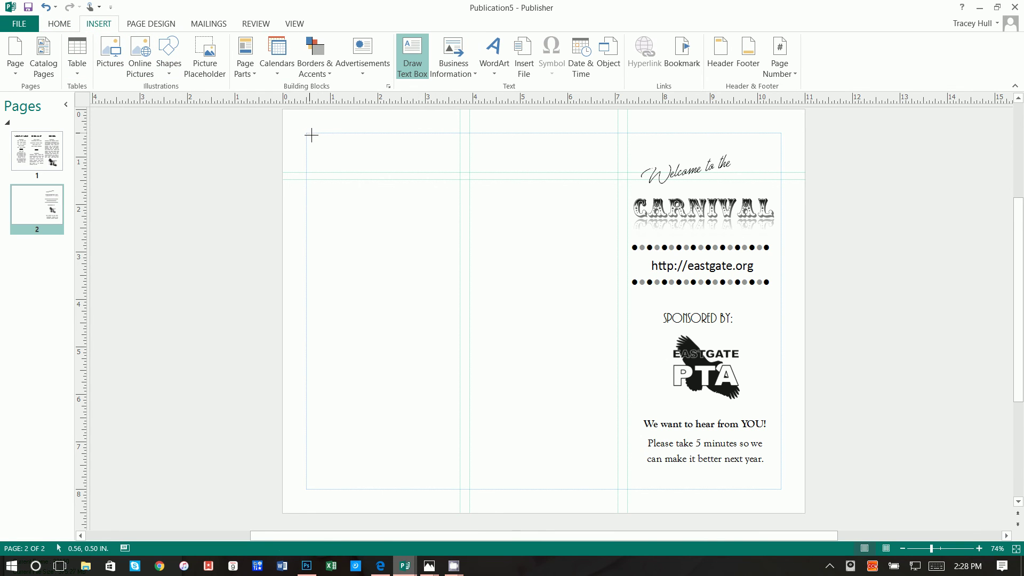
{"action": "left_click_drag", "start_coordinate": [307, 136], "coordinate": [464, 176]}
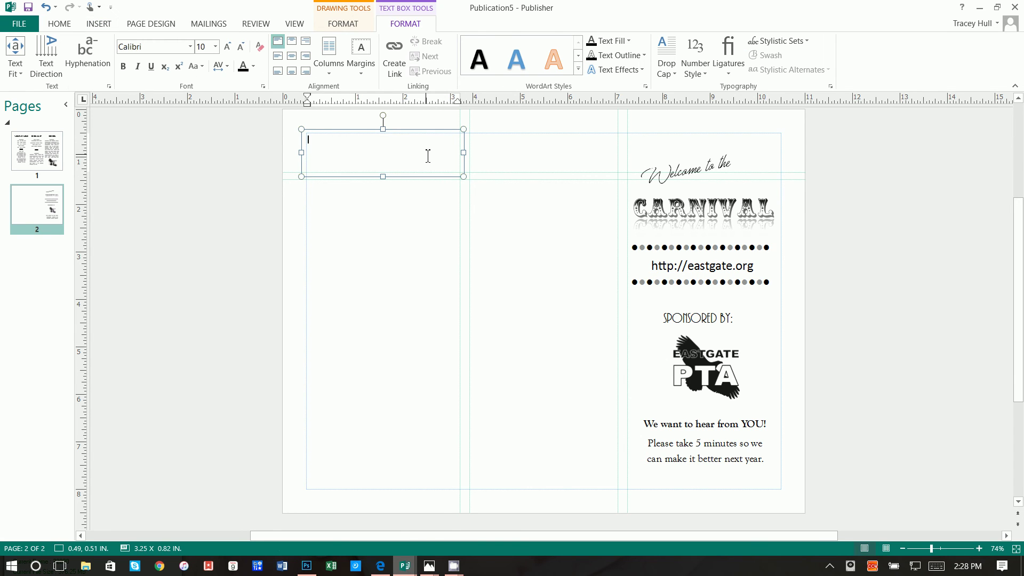
{"action": "type", "text": "Thank you to the following local businesses who donat-"}
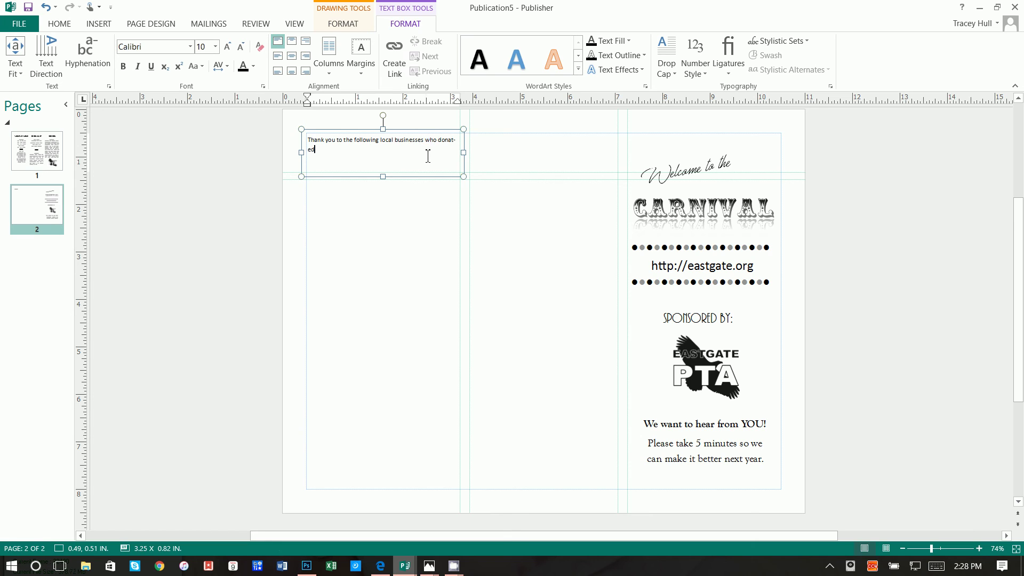
Set the thank-you heading to size 18 and center it within its text box
{"action": "left_click_drag", "start_coordinate": [428, 156], "coordinate": [268, 142]}
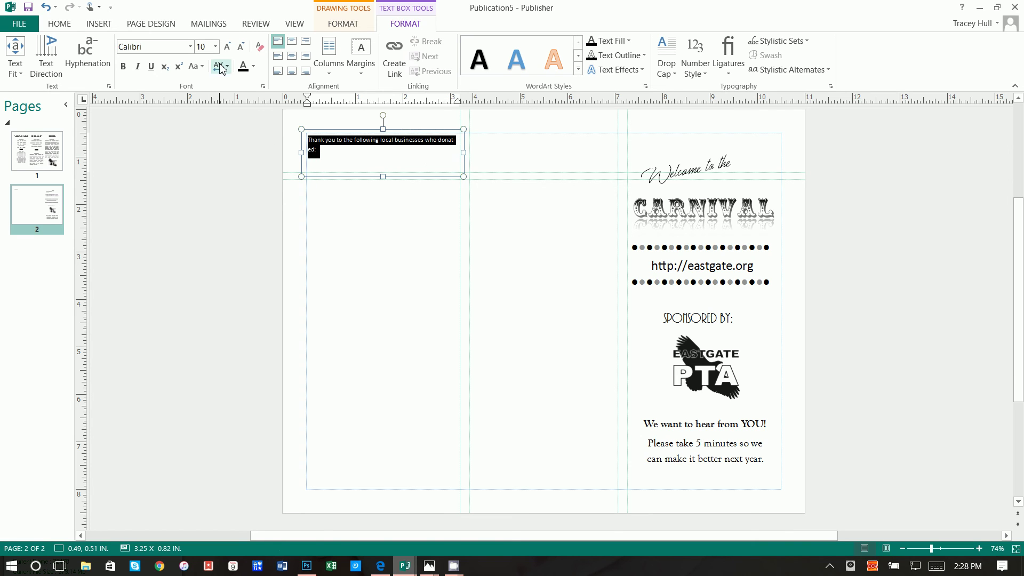
{"action": "left_click", "coordinate": [211, 48]}
{"action": "type", "text": "18"}
{"action": "key", "text": "Return"}
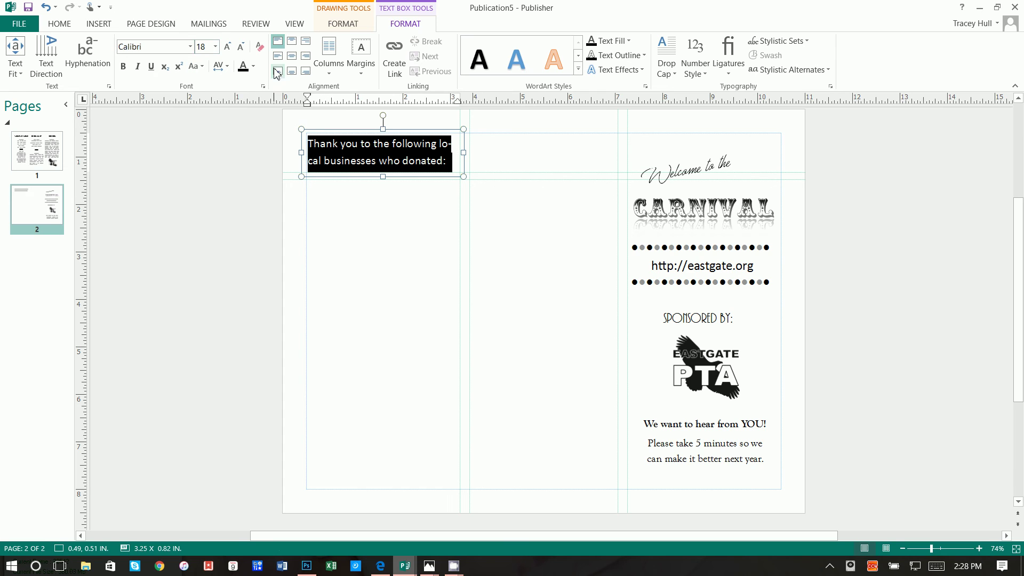
{"action": "left_click", "coordinate": [290, 56]}
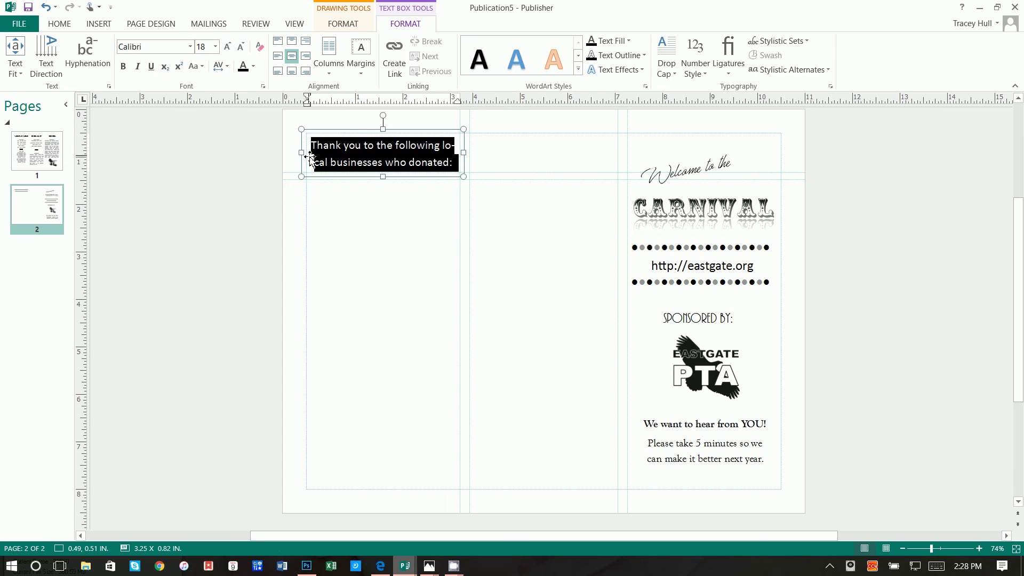
Break the thank-you heading before "local" so that word starts the second line unhyphenated
{"action": "left_click", "coordinate": [444, 147]}
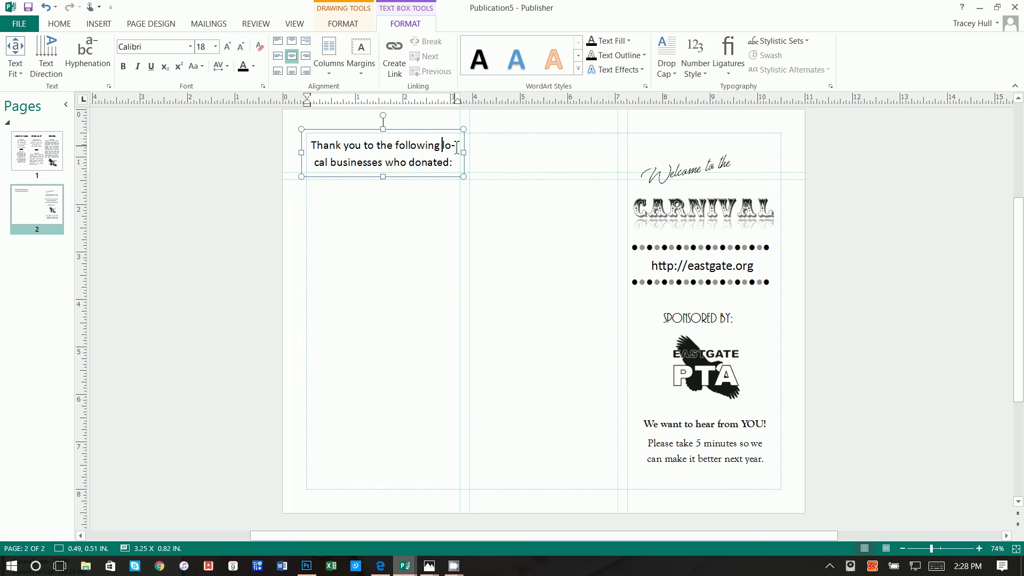
{"action": "key", "text": "Return"}
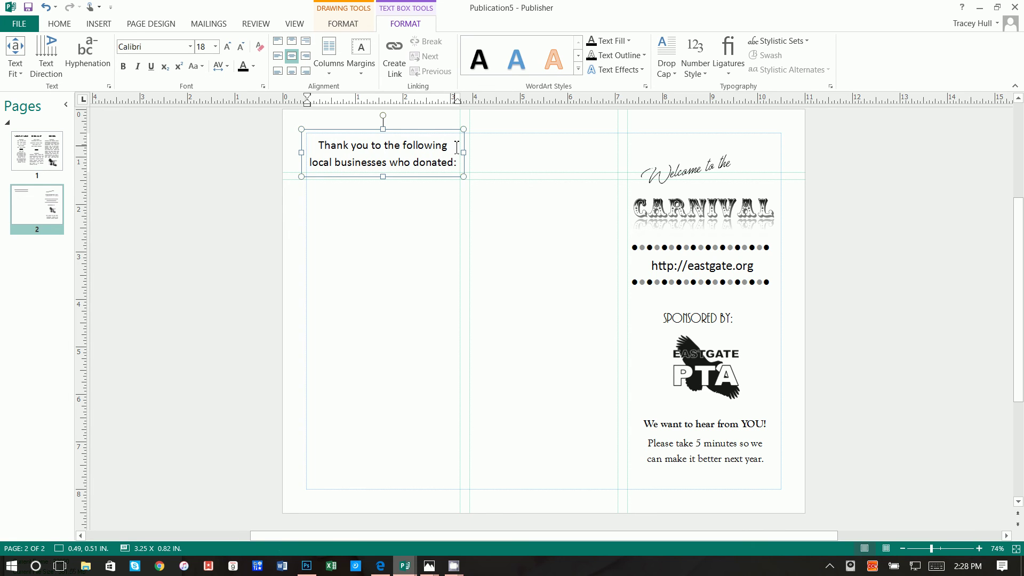
{"action": "left_click", "coordinate": [418, 254]}
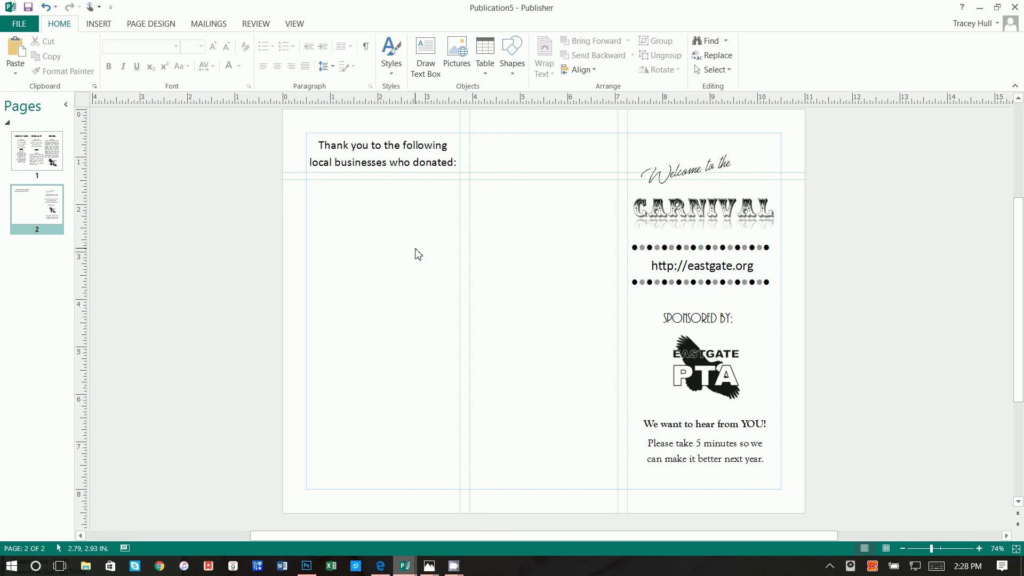
Switch to the Edge browser, go to google.com and search for "the lookout lake chelan"
{"action": "mouse_move", "coordinate": [381, 566]}
{"action": "left_click", "coordinate": [346, 499]}
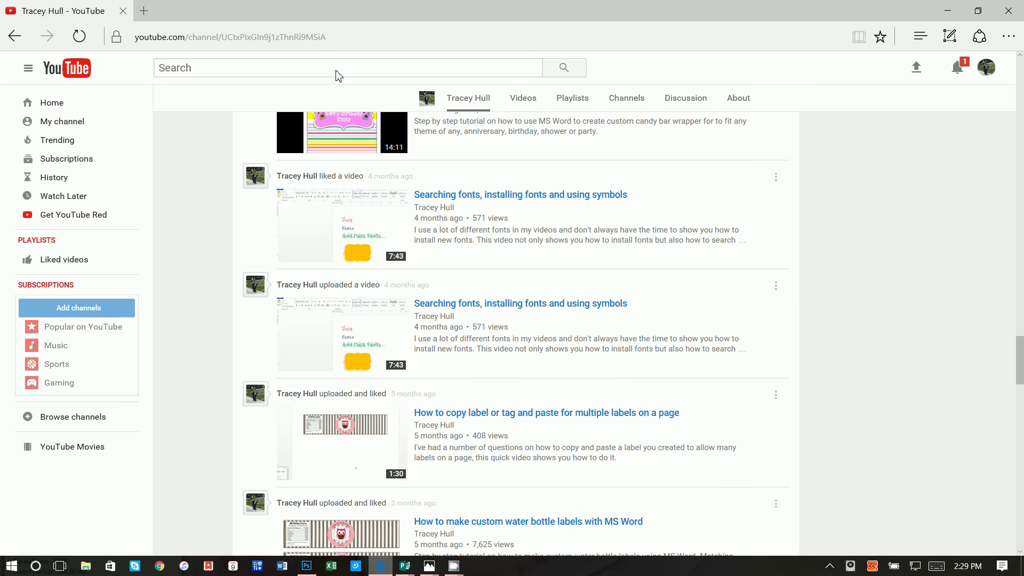
{"action": "left_click", "coordinate": [322, 36]}
{"action": "type", "text": "google.com/"}
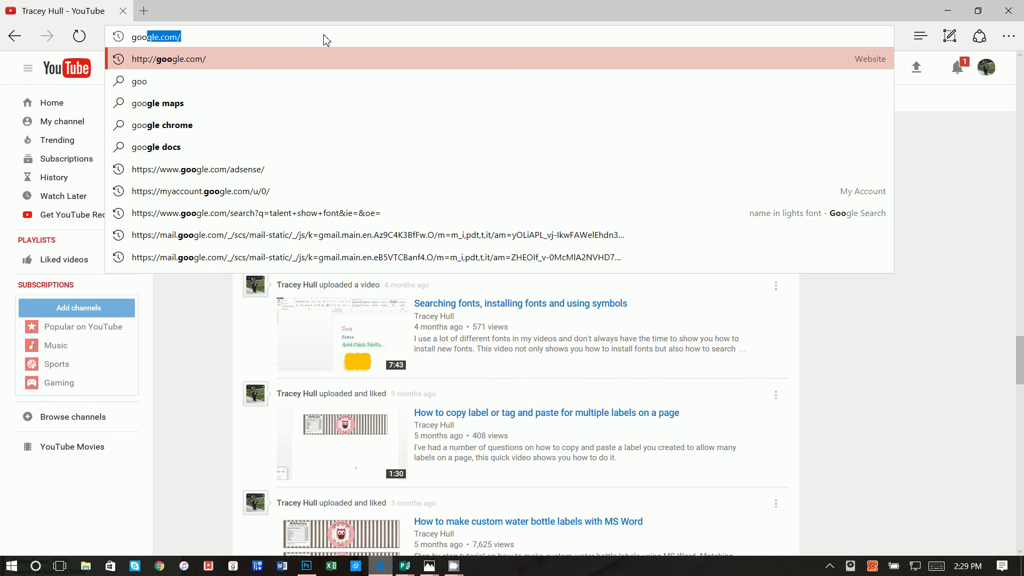
{"action": "key", "text": "Return"}
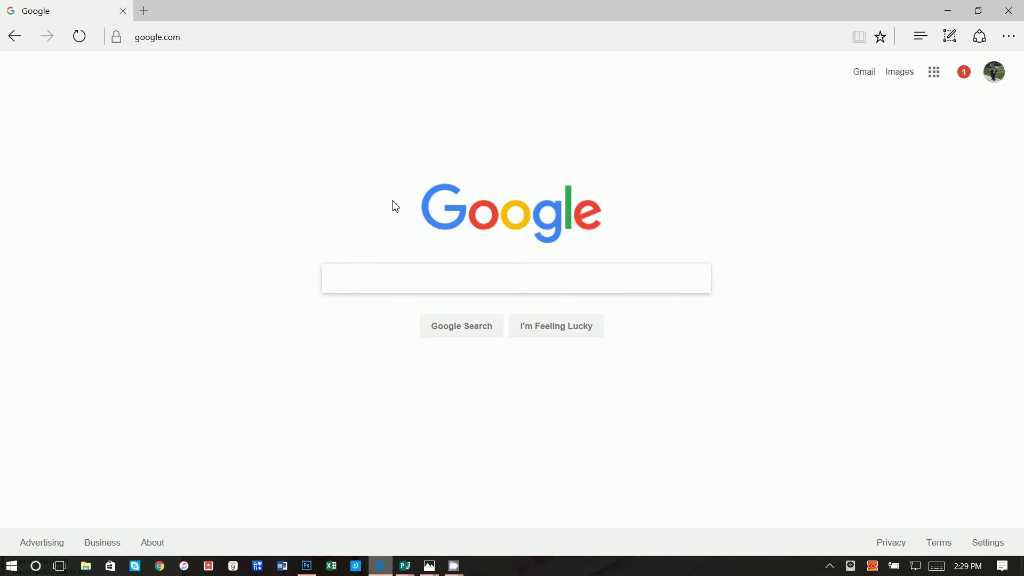
{"action": "type", "text": "the look"}
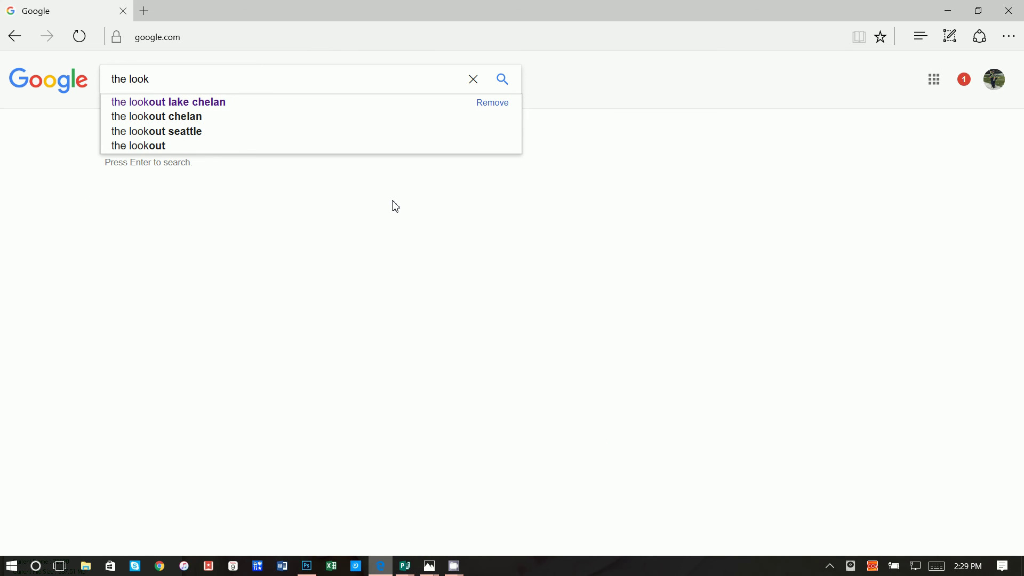
{"action": "key", "text": "Down"}
{"action": "key", "text": "Return"}
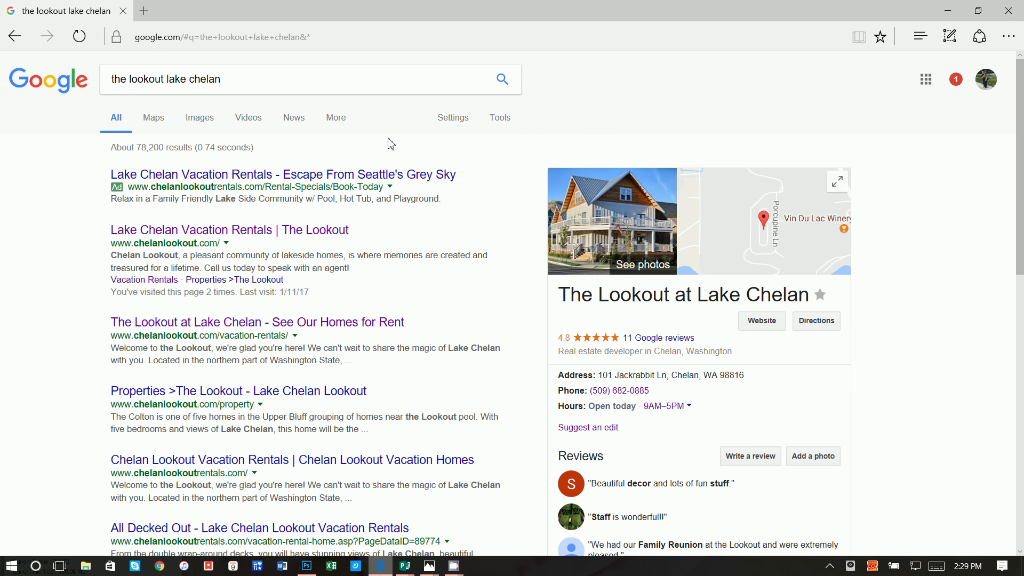
Browse the image results for The Lookout's watchtower logo and open its preview
{"action": "left_click", "coordinate": [209, 124]}
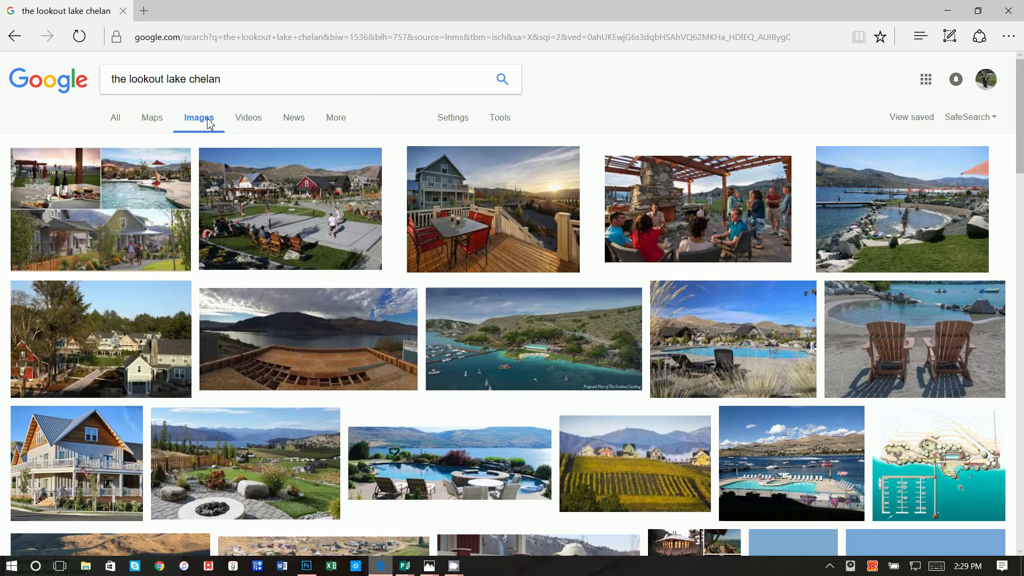
{"action": "scroll", "coordinate": [429, 323], "scroll_direction": "down", "scroll_amount": 7}
{"action": "scroll", "coordinate": [434, 367], "scroll_direction": "down", "scroll_amount": 9}
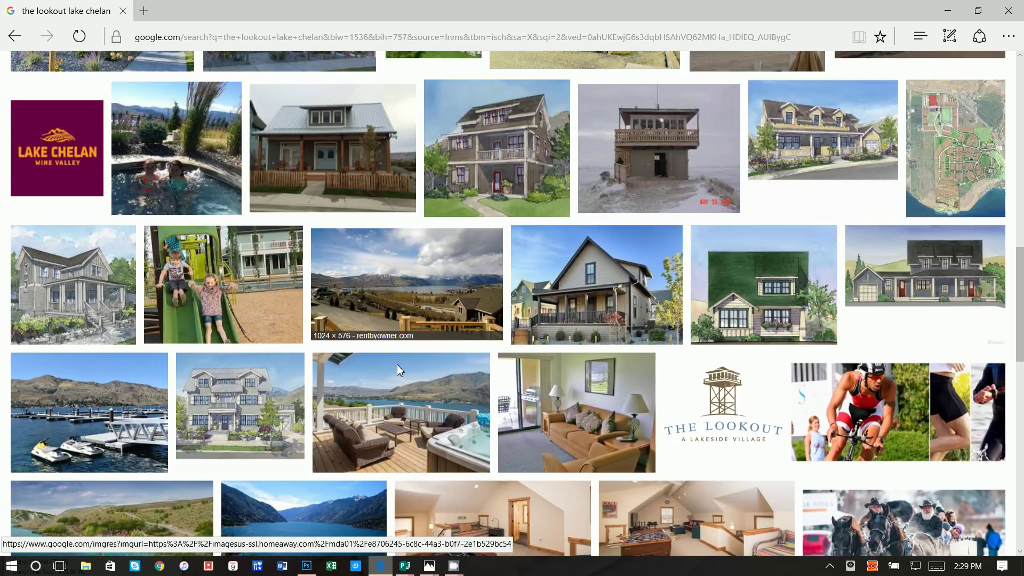
{"action": "left_click", "coordinate": [705, 344]}
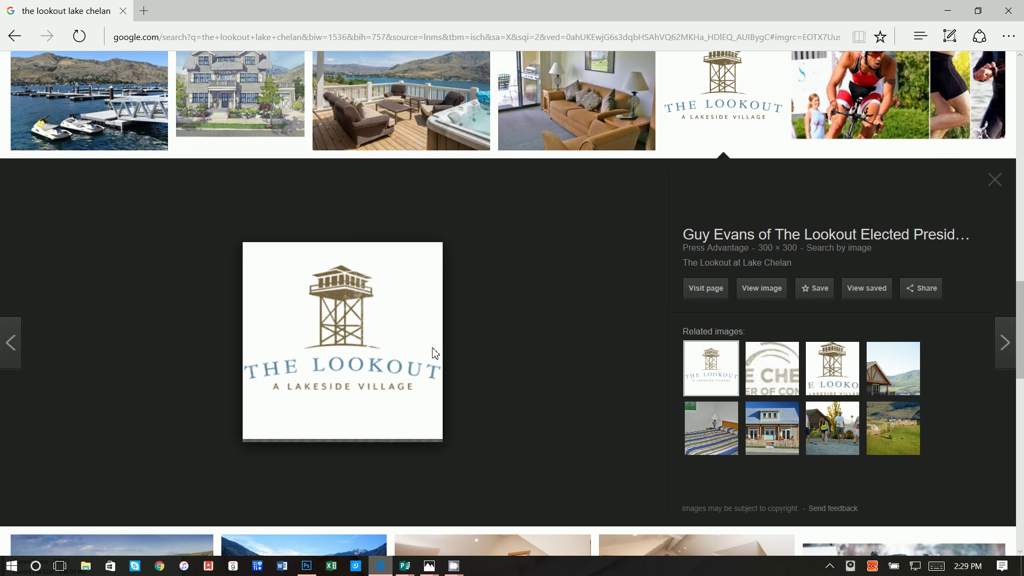
Save The Lookout's logo image as lookout in PNG format in the trifold folder, replacing the existing file
{"action": "right_click", "coordinate": [402, 349]}
{"action": "left_click", "coordinate": [413, 259]}
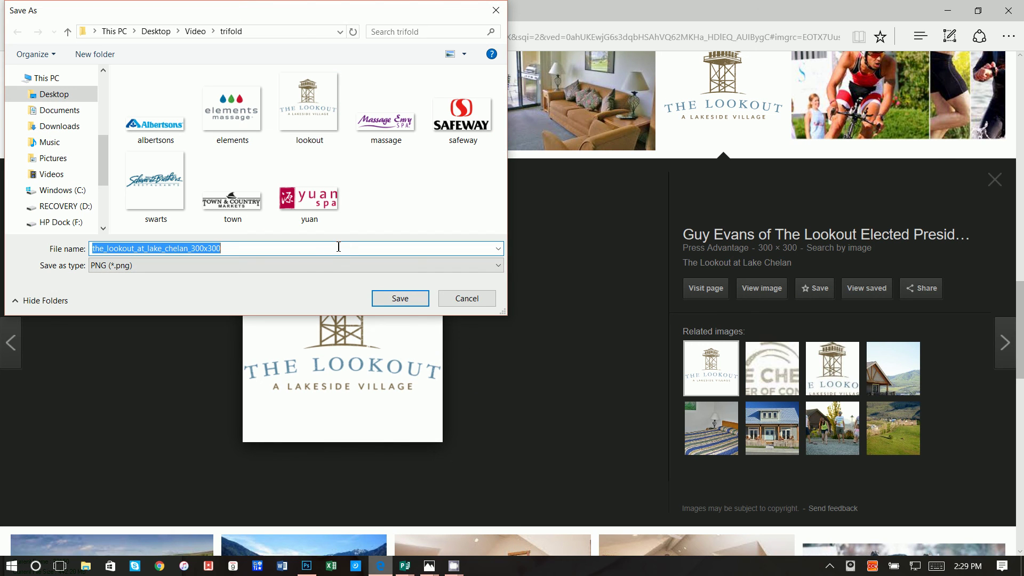
{"action": "type", "text": "lookout"}
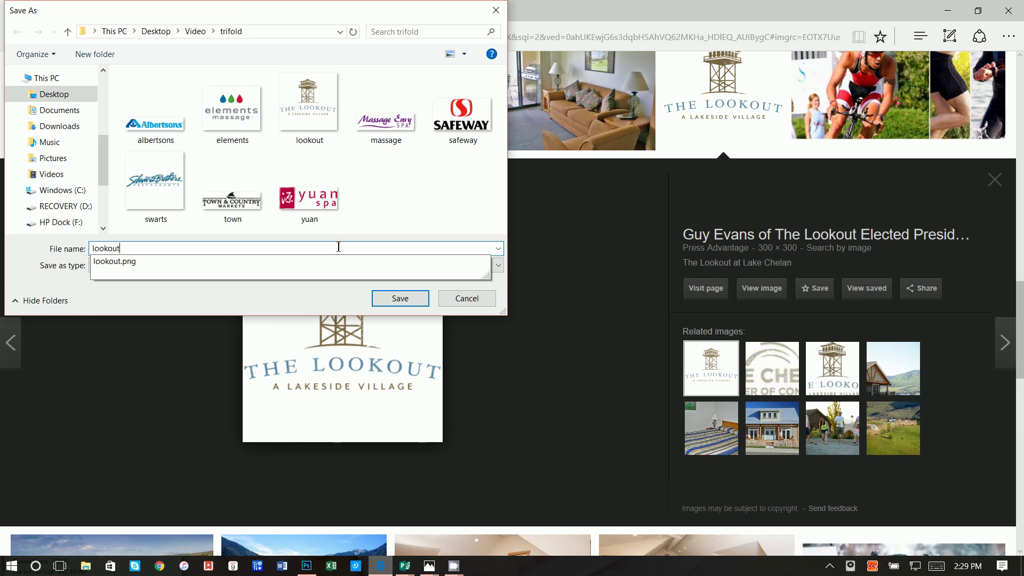
{"action": "left_click", "coordinate": [315, 266]}
{"action": "left_click", "coordinate": [394, 298]}
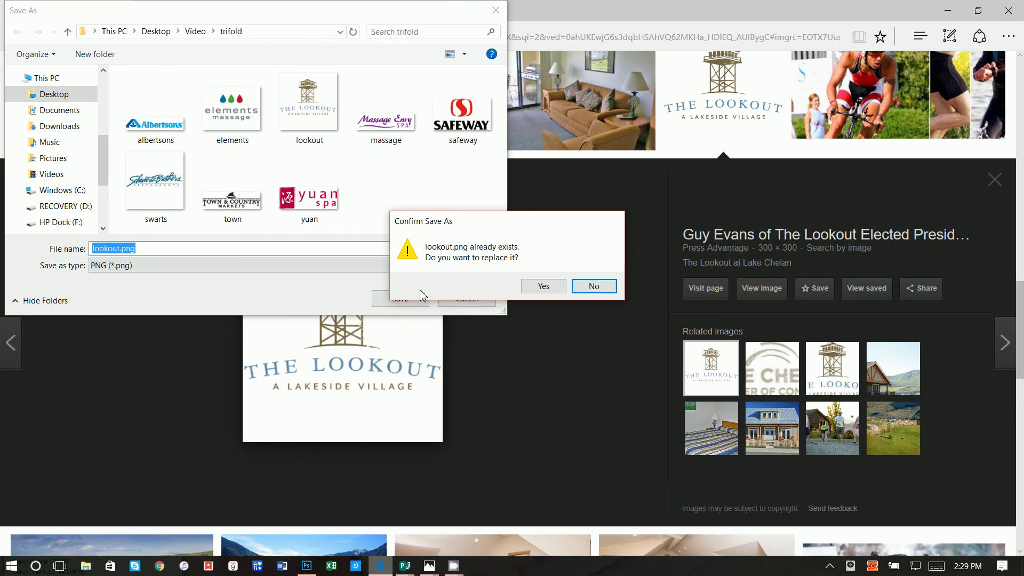
{"action": "left_click", "coordinate": [557, 291]}
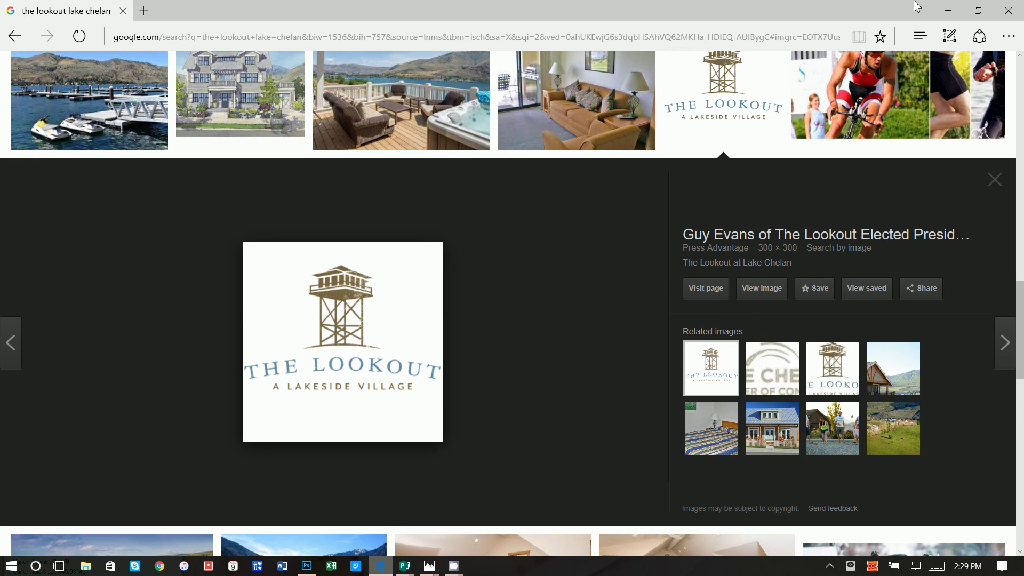
Return to Publisher and insert the albertsons, elements, lookout, massage, safeway, swarts, town and yuan pictures from the trifold folder
{"action": "left_click", "coordinate": [946, 8]}
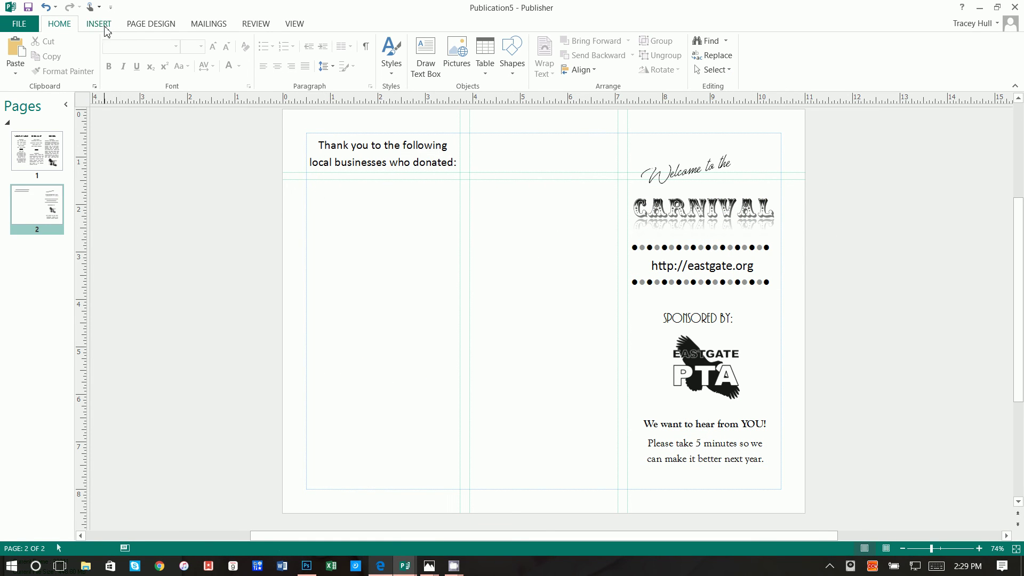
{"action": "left_click", "coordinate": [99, 24]}
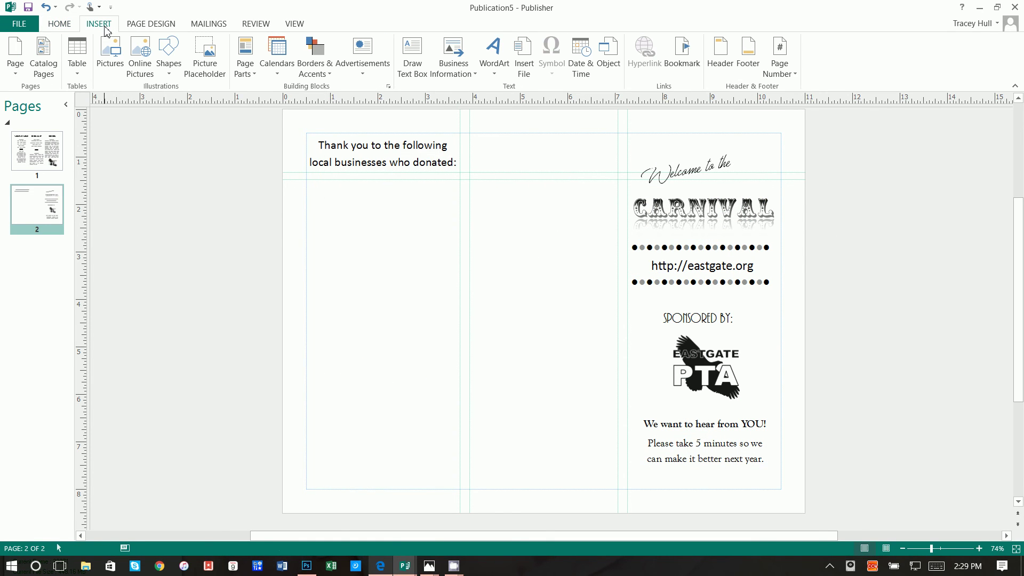
{"action": "left_click", "coordinate": [110, 54]}
{"action": "left_click", "coordinate": [224, 126]}
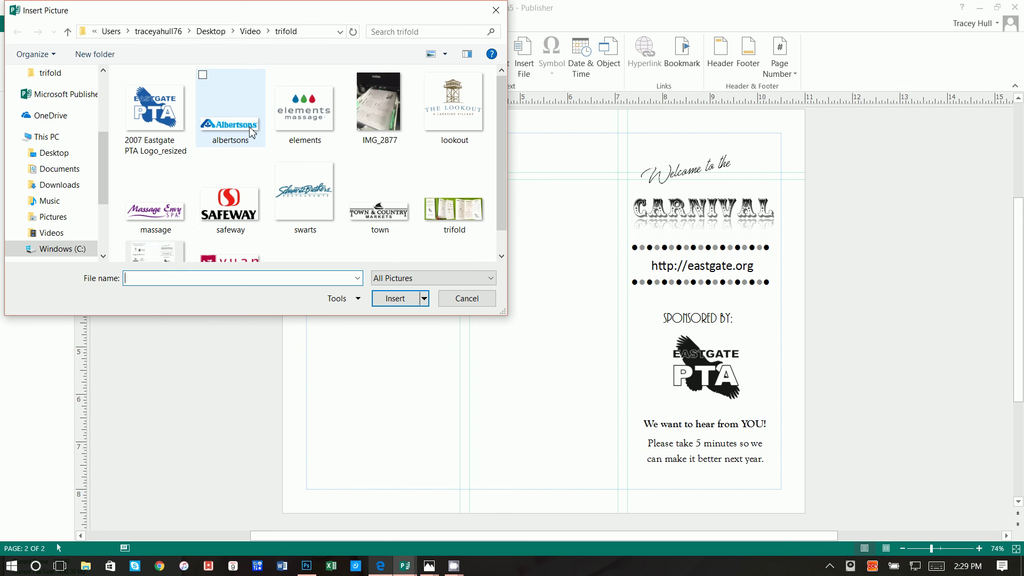
{"action": "left_click", "coordinate": [446, 116]}
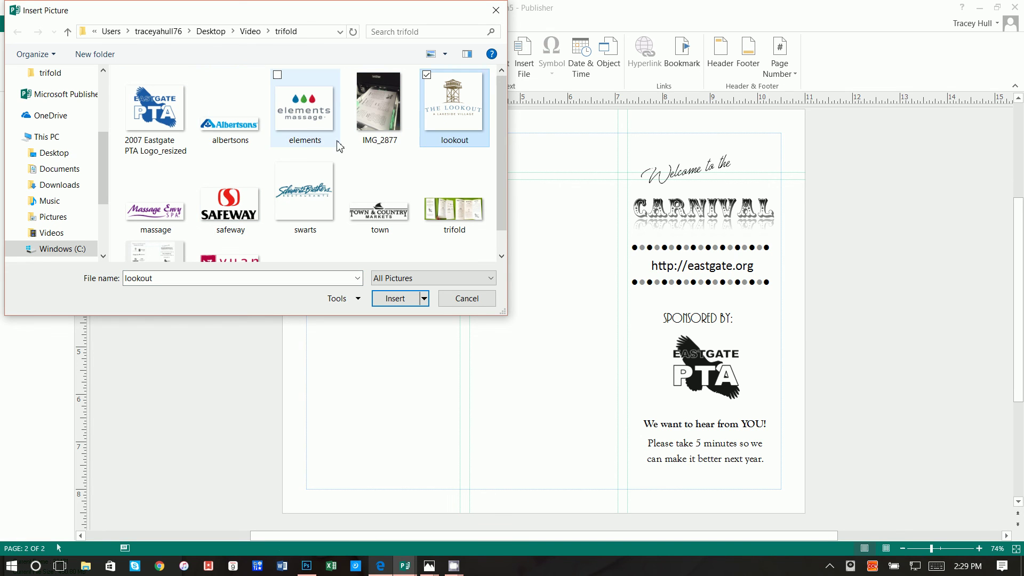
{"action": "left_click", "coordinate": [337, 143], "text": "ctrl"}
{"action": "left_click", "coordinate": [231, 137], "text": "ctrl"}
{"action": "left_click", "coordinate": [155, 212], "text": "ctrl"}
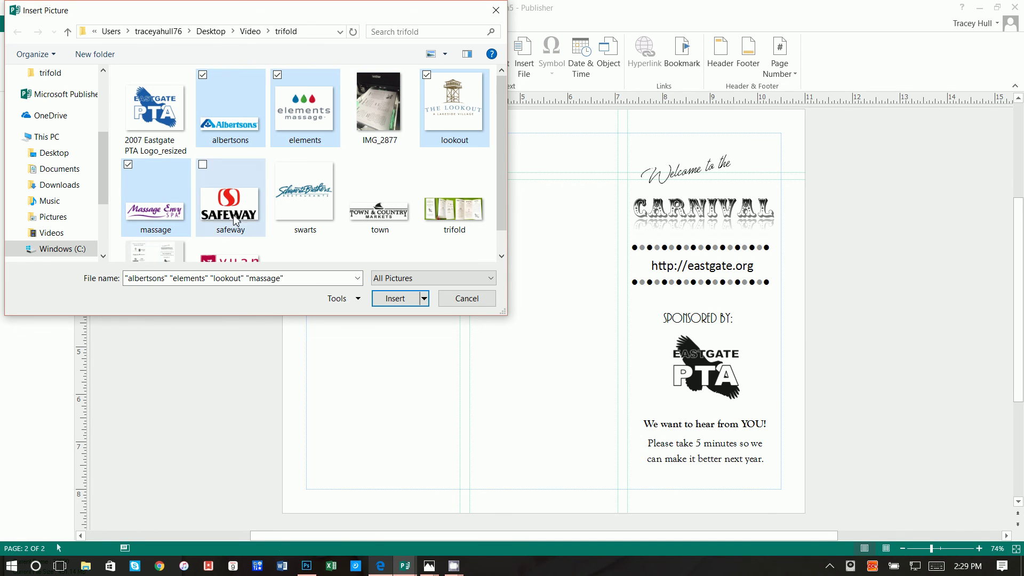
{"action": "left_click", "coordinate": [230, 206], "text": "ctrl"}
{"action": "left_click", "coordinate": [308, 211], "text": "ctrl"}
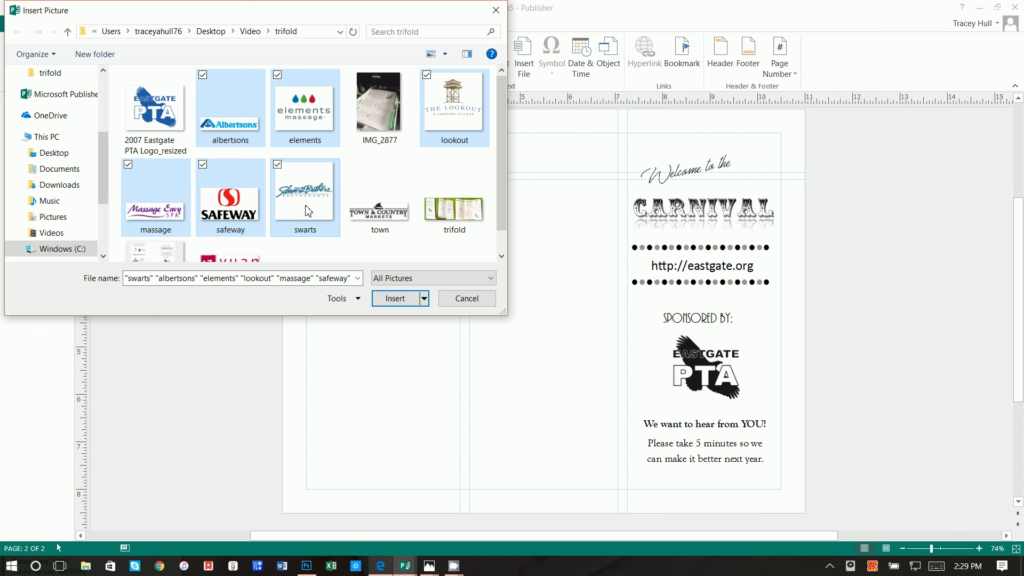
{"action": "left_click", "coordinate": [376, 216], "text": "ctrl"}
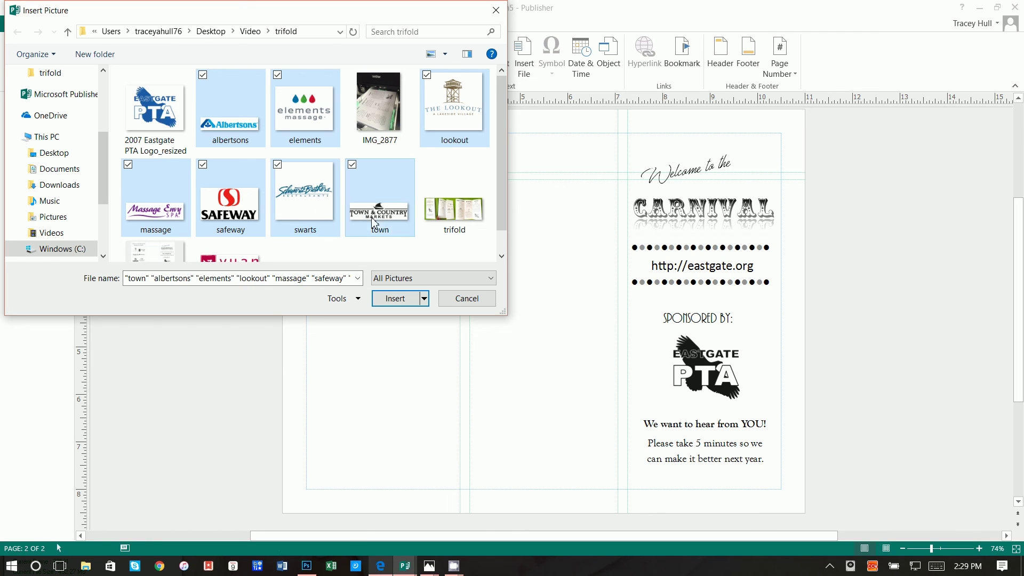
{"action": "left_click", "coordinate": [253, 253], "text": "ctrl"}
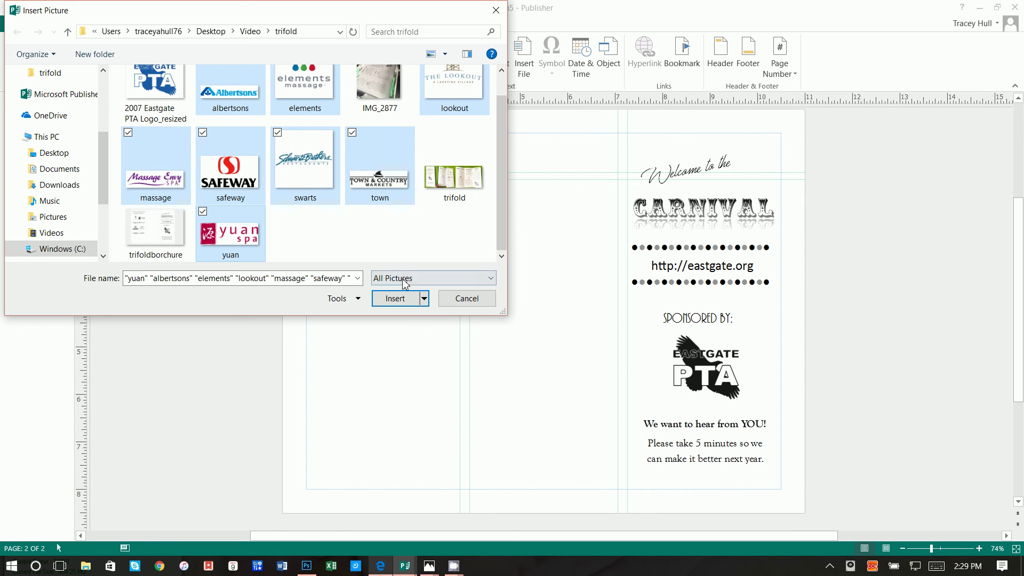
{"action": "left_click", "coordinate": [399, 299]}
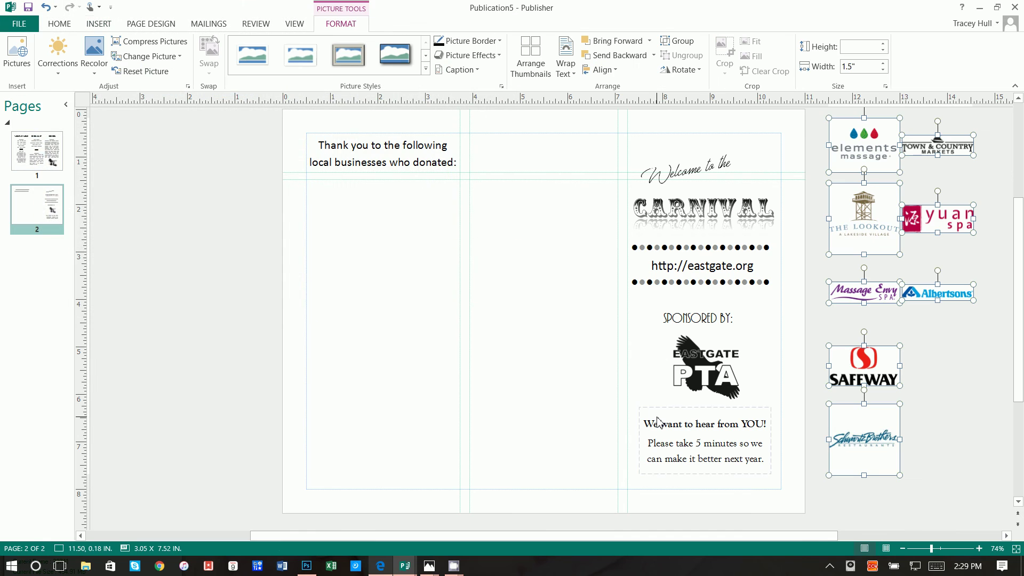
Move all the inserted logos together into the panel beneath the thank-you heading, positioned at about 0.57, 1.48 in
{"action": "left_click_drag", "start_coordinate": [871, 222], "coordinate": [366, 219]}
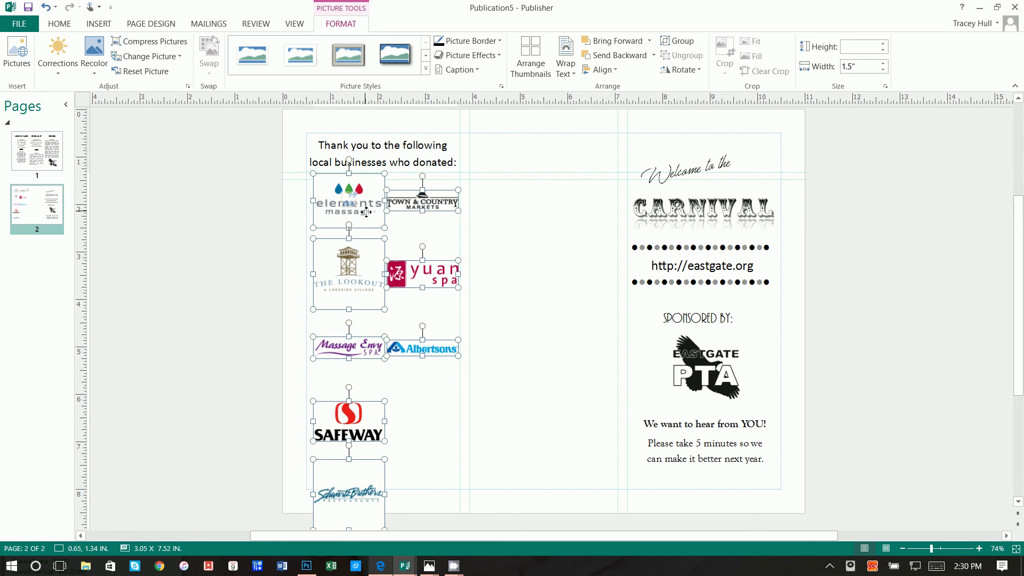
{"action": "key", "text": "Down"}
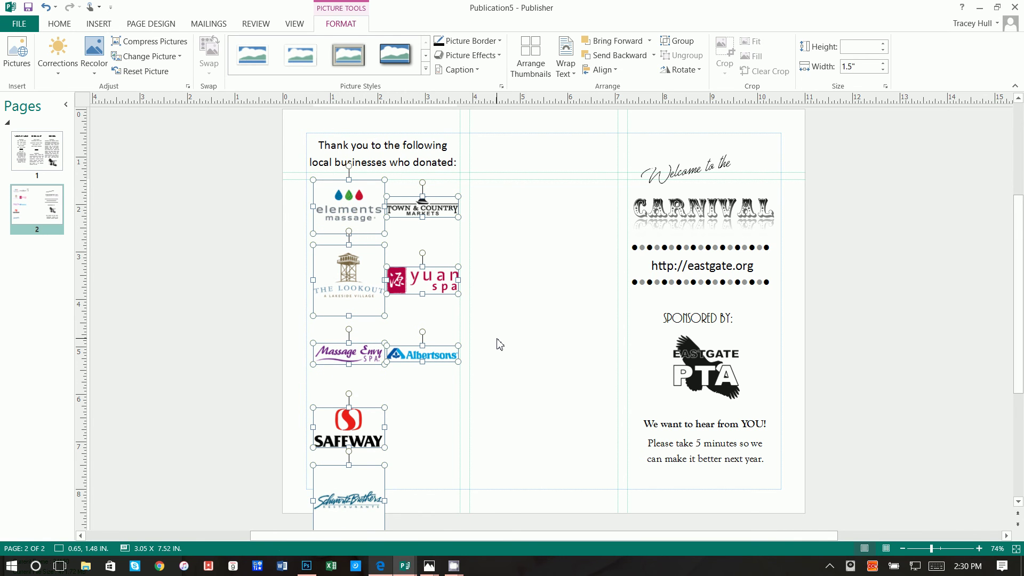
{"action": "key", "text": "alt+Left"}
{"action": "key", "text": "alt+Left"}
{"action": "key", "text": "alt+Left"}
{"action": "key", "text": "alt+Down"}
{"action": "key", "text": "alt+Down"}
{"action": "key", "text": "alt+Down"}
{"action": "key", "text": "alt+Down"}
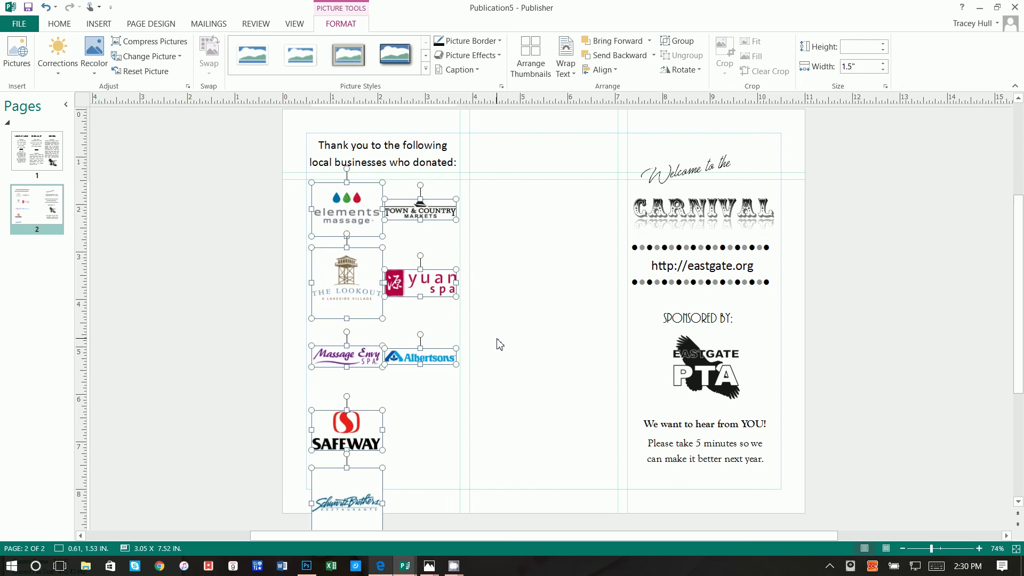
{"action": "key", "text": "alt+Left"}
{"action": "key", "text": "alt+Left"}
{"action": "key", "text": "alt+Left"}
{"action": "key", "text": "alt+Up"}
{"action": "key", "text": "alt+Up"}
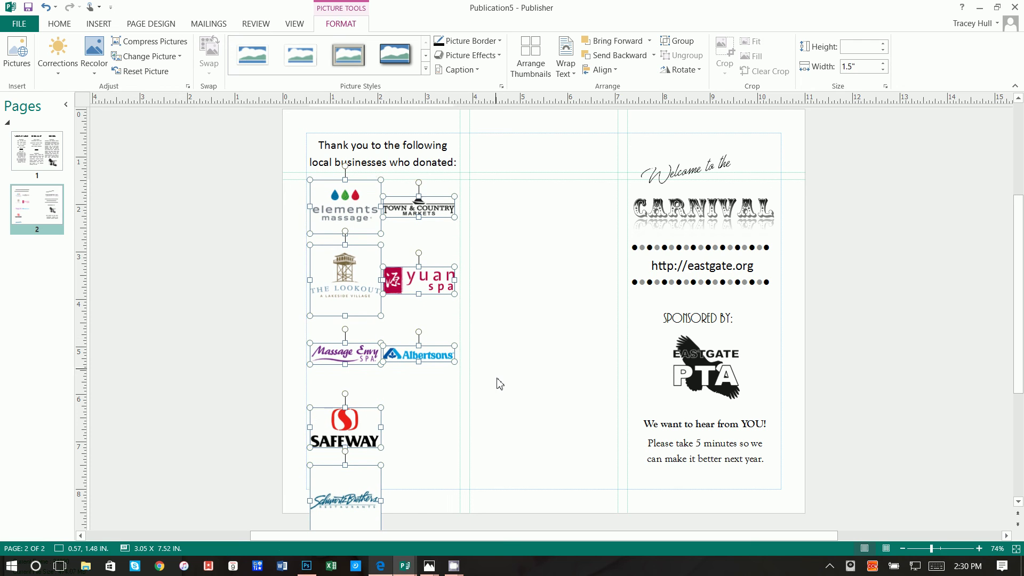
{"action": "left_click", "coordinate": [494, 421]}
Move the Massage Envy and Albertsons logos up together, closer to the row above, to about 4.5 in vertically
{"action": "left_click", "coordinate": [349, 354]}
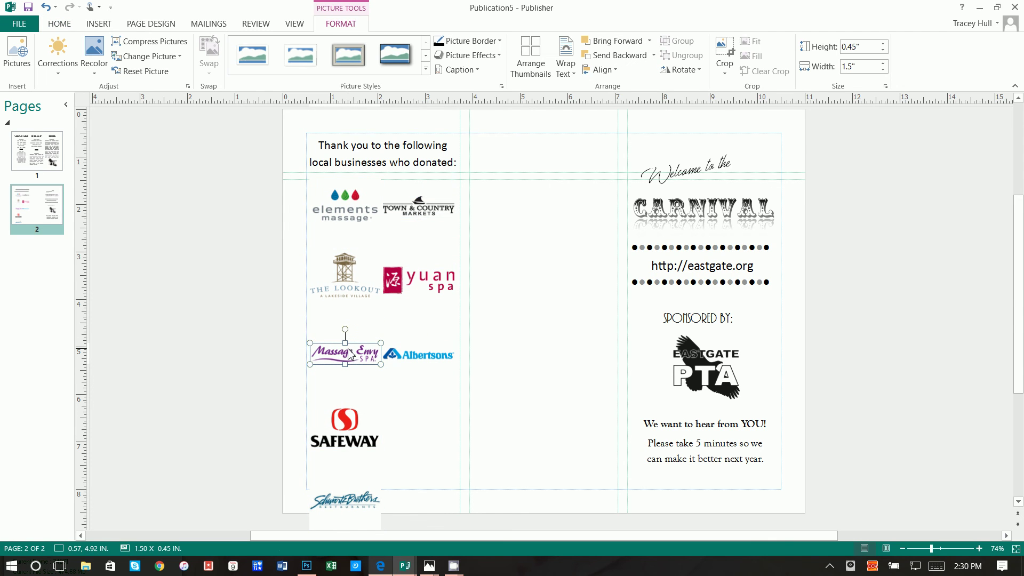
{"action": "left_click", "coordinate": [416, 359], "text": "shift"}
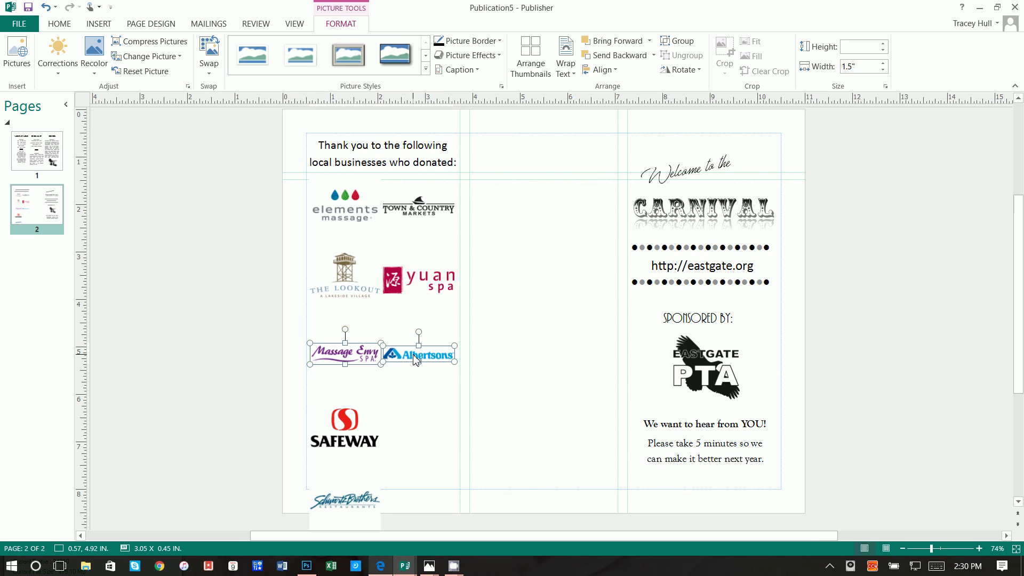
{"action": "key", "text": "Up"}
{"action": "key", "text": "Up"}
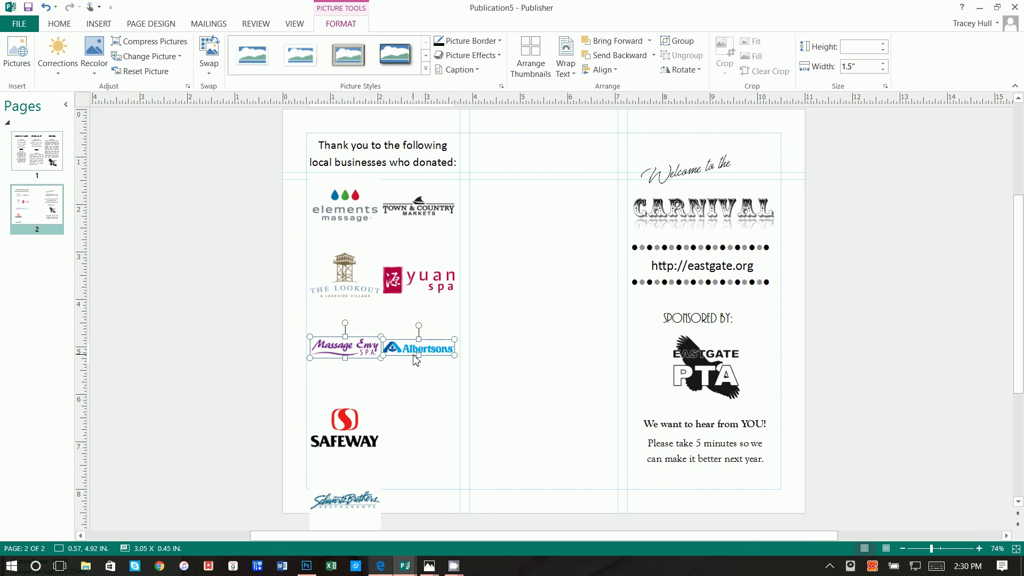
{"action": "key", "text": "Up"}
{"action": "key", "text": "Up"}
{"action": "key", "text": "Up"}
{"action": "key", "text": "Up"}
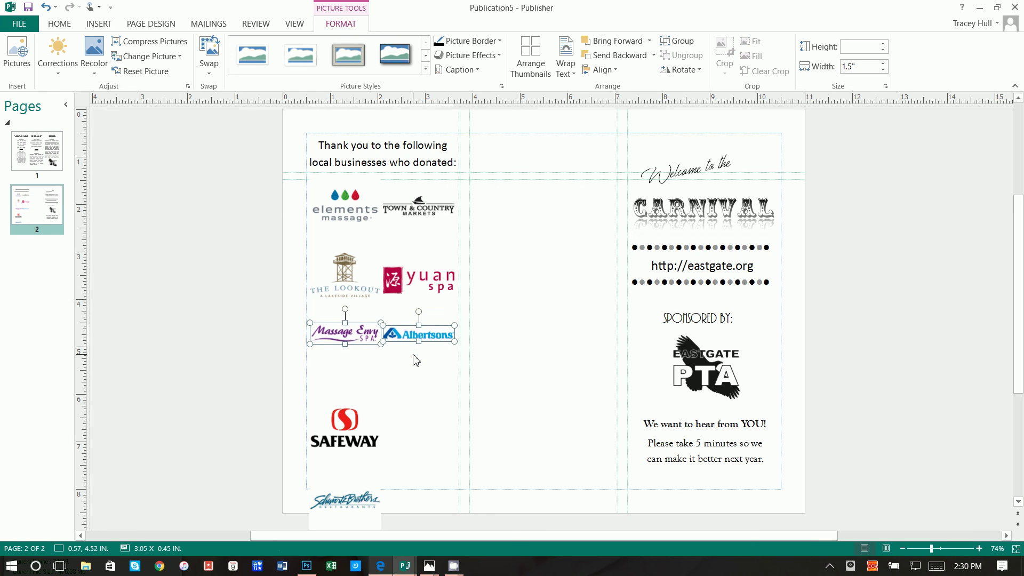
Move the Safeway logo up beneath Massage Envy and place the Schwartz Brothers logo beside it under Albertsons
{"action": "left_click", "coordinate": [327, 438]}
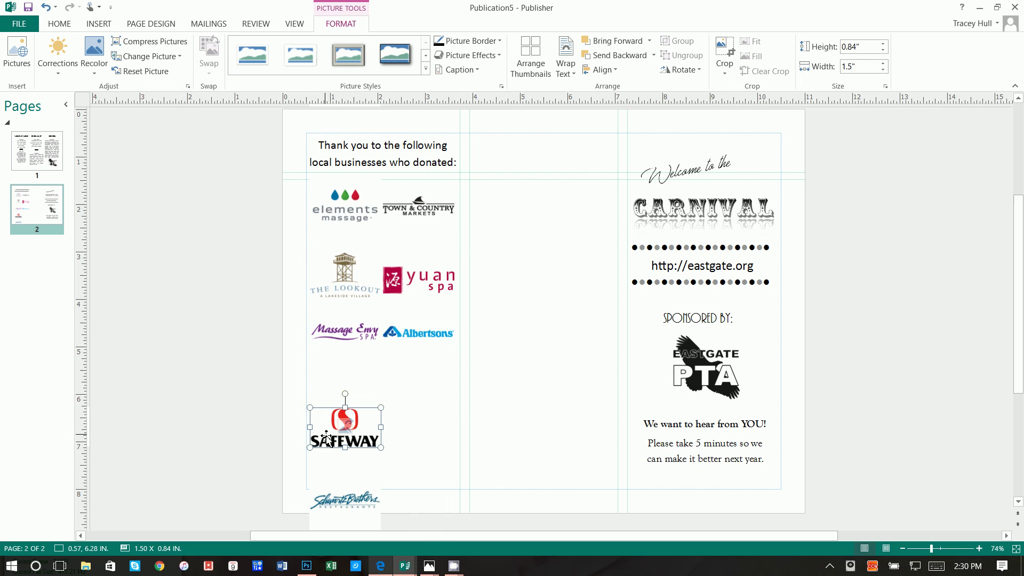
{"action": "key", "text": "Up"}
{"action": "key", "text": "Up"}
{"action": "key", "text": "Up"}
{"action": "key", "text": "Up"}
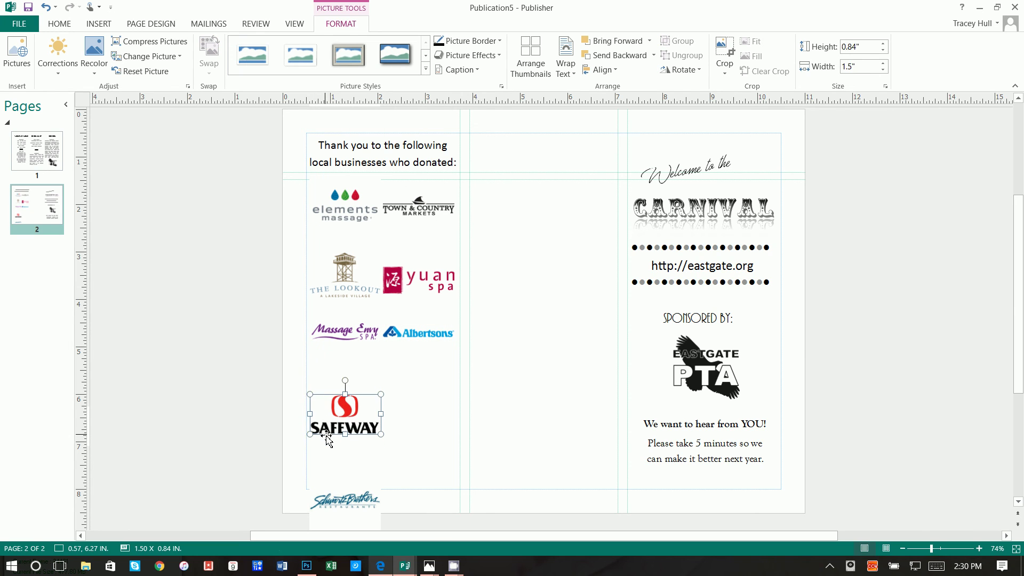
{"action": "key", "text": "Up"}
{"action": "key", "text": "Up"}
{"action": "key", "text": "Up"}
{"action": "key", "text": "Up"}
{"action": "key", "text": "Up"}
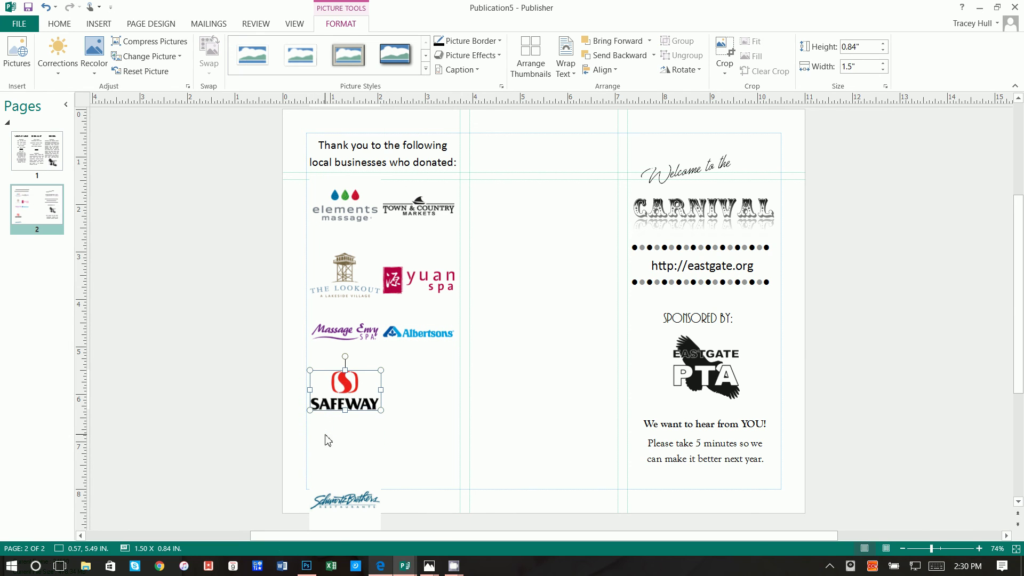
{"action": "left_click_drag", "start_coordinate": [344, 510], "coordinate": [420, 394]}
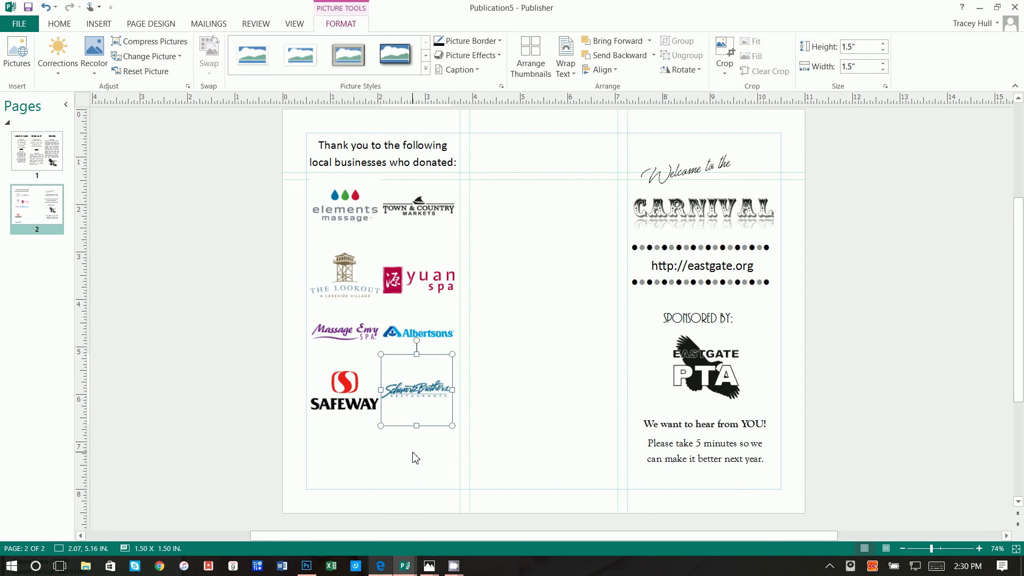
Recolor all eight donor logos on the thank-you panel to grayscale
{"action": "left_click", "coordinate": [345, 398], "text": "shift"}
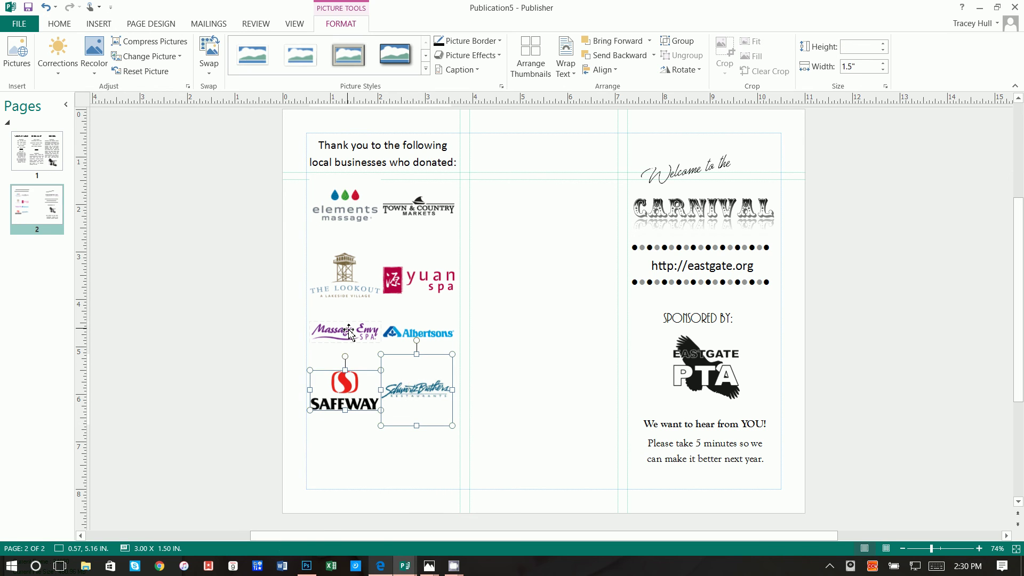
{"action": "left_click", "coordinate": [341, 331], "text": "shift"}
{"action": "left_click", "coordinate": [393, 331], "text": "shift"}
{"action": "left_click", "coordinate": [412, 278], "text": "shift"}
{"action": "left_click", "coordinate": [363, 280], "text": "shift"}
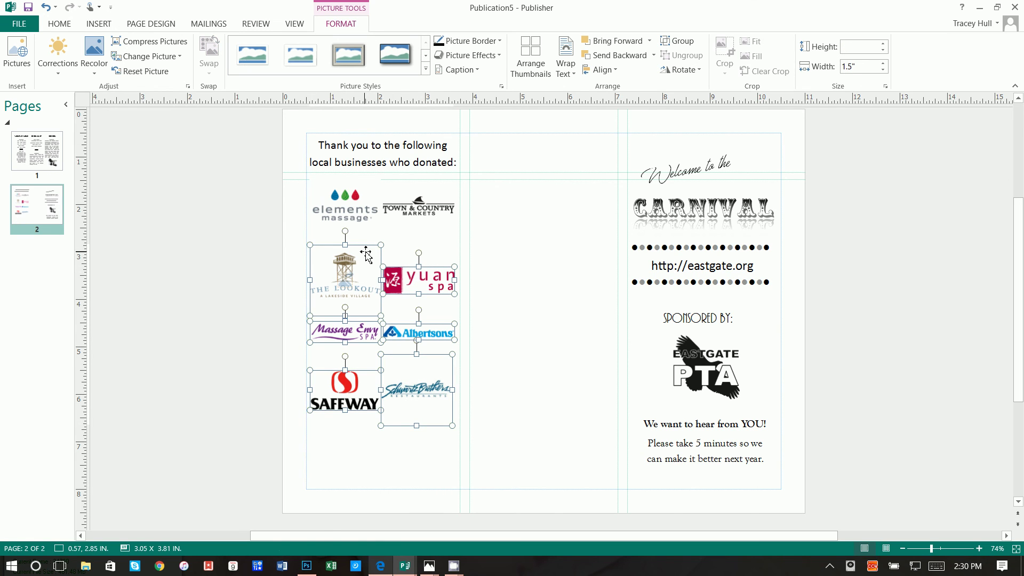
{"action": "left_click", "coordinate": [359, 227], "text": "shift"}
{"action": "left_click", "coordinate": [395, 219], "text": "shift"}
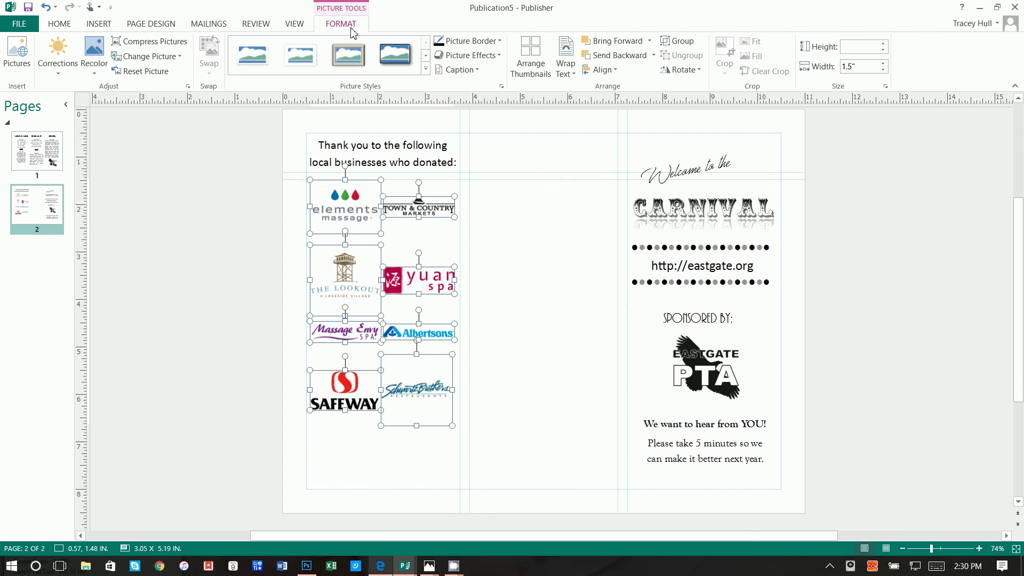
{"action": "left_click", "coordinate": [91, 64]}
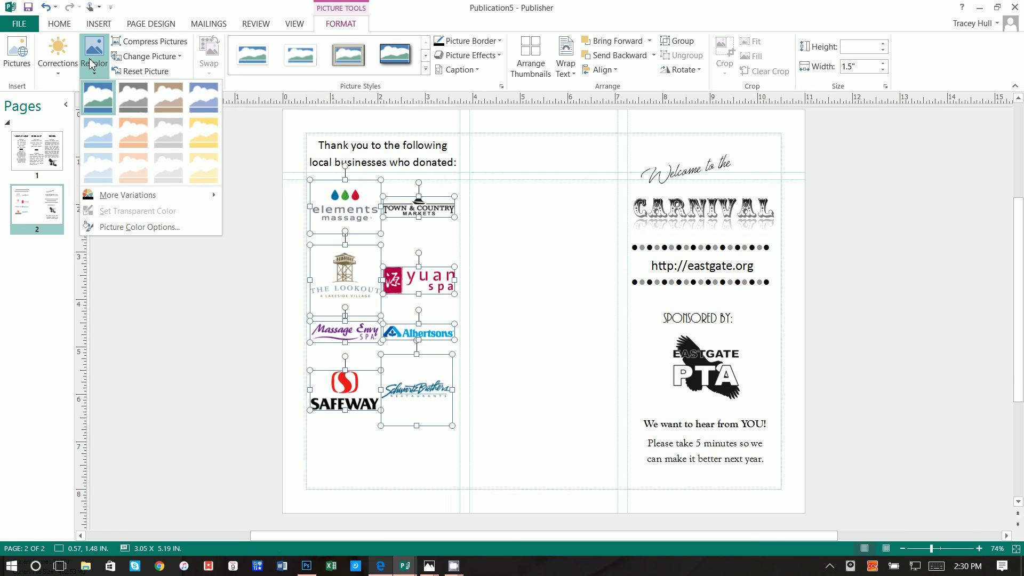
{"action": "left_click", "coordinate": [126, 101]}
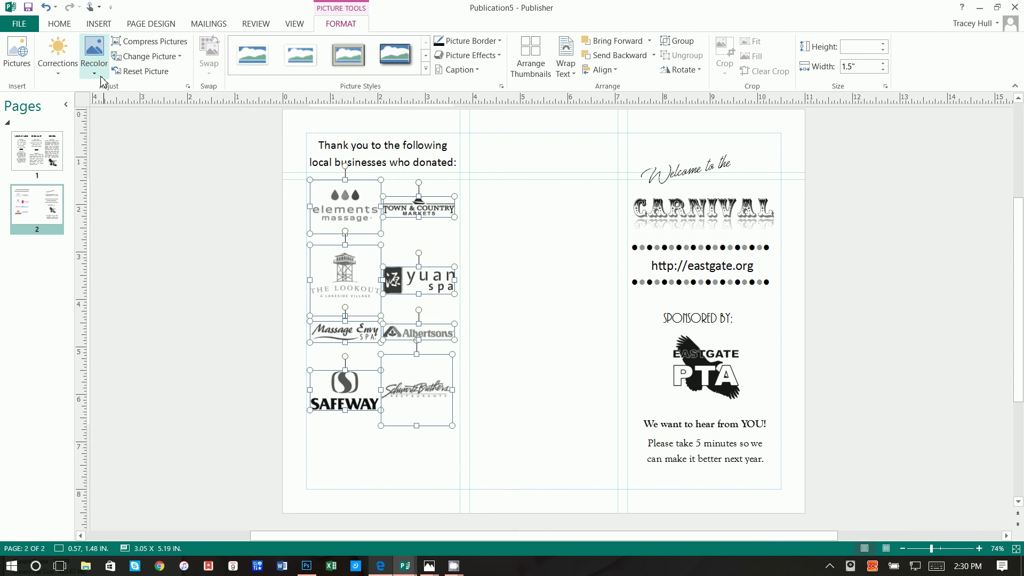
Apply a correction preset with slightly reduced brightness and the highest contrast to the eight donor logos
{"action": "left_click", "coordinate": [59, 63]}
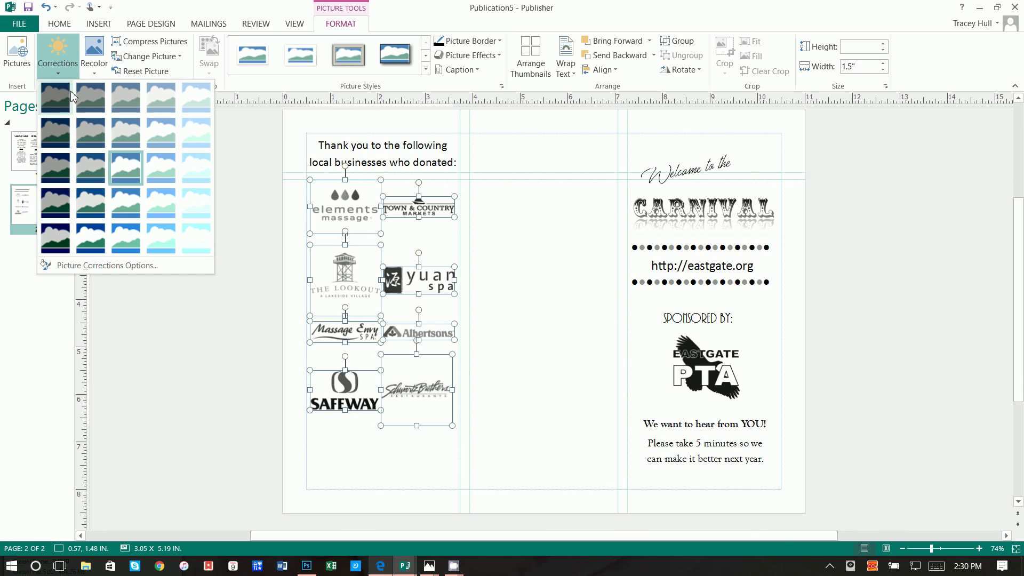
{"action": "left_click", "coordinate": [101, 249]}
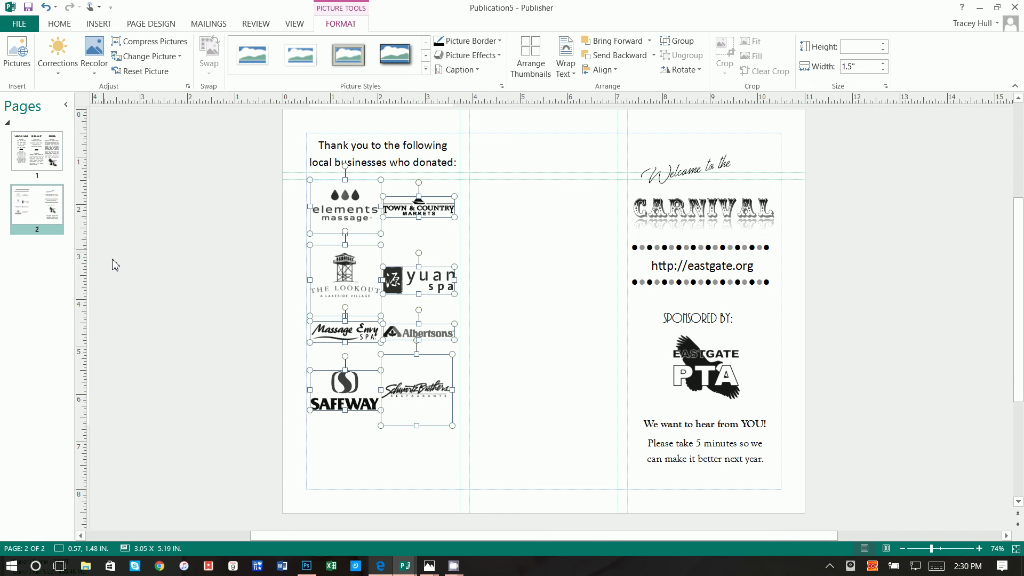
{"action": "left_click", "coordinate": [253, 353]}
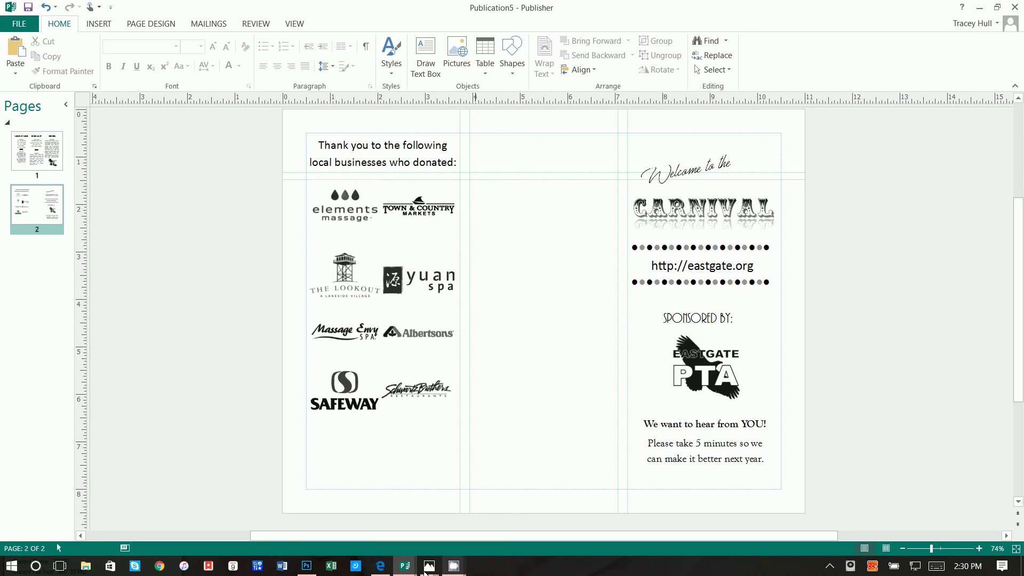
Switch to Photos and view IMG_2877.JPG, the picture of the printed brochure page in the printer tray
{"action": "mouse_move", "coordinate": [430, 569]}
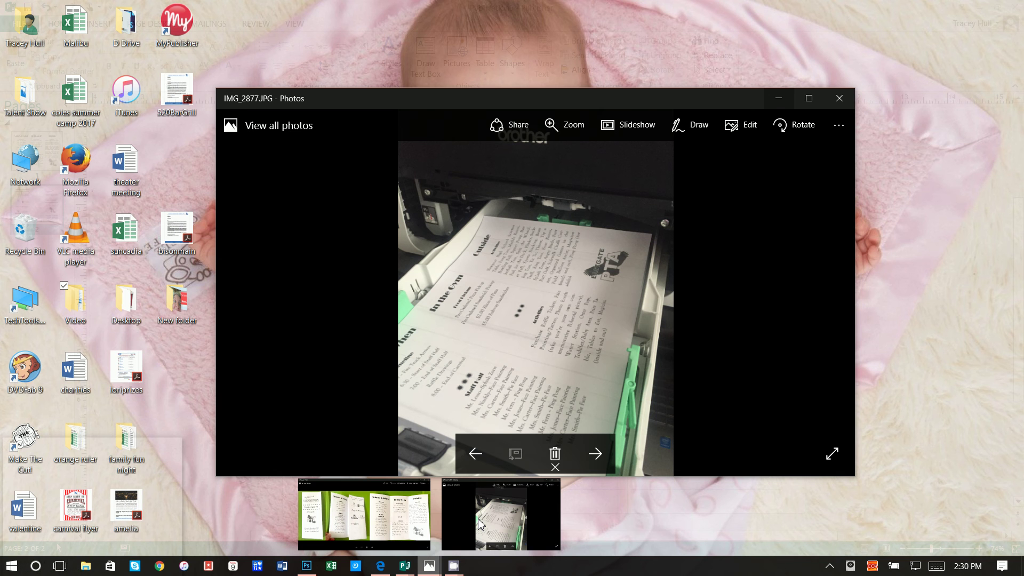
{"action": "left_click", "coordinate": [480, 526]}
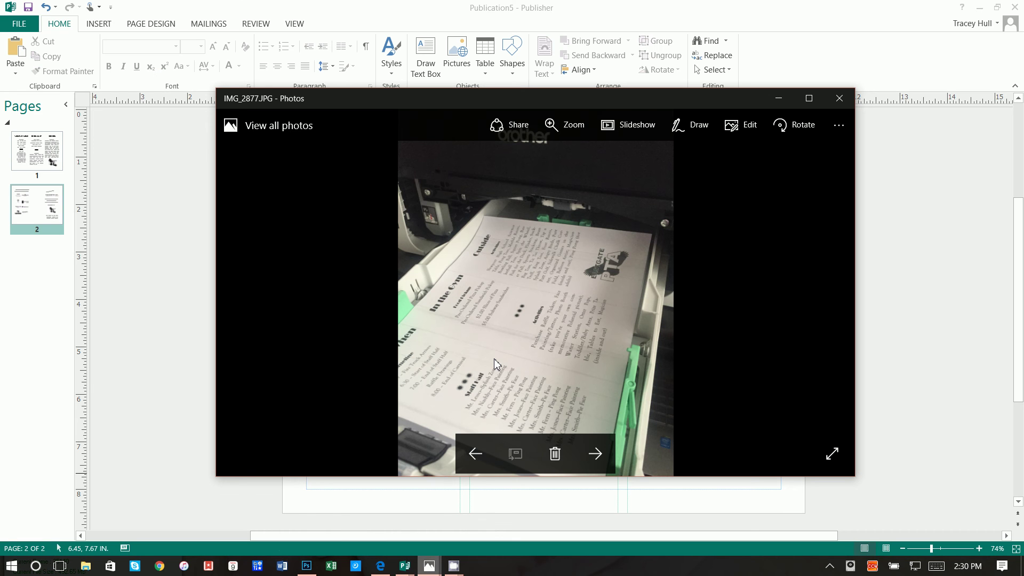
Switch back to the Publisher brochure, show page 1 and set the print range to Print Current Page
{"action": "left_click", "coordinate": [64, 190]}
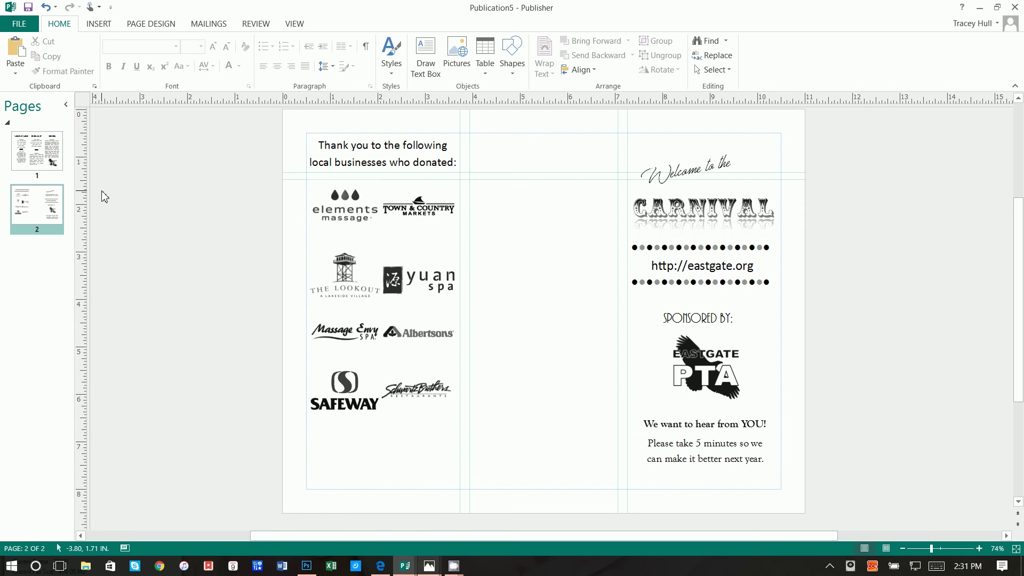
{"action": "left_click", "coordinate": [37, 153]}
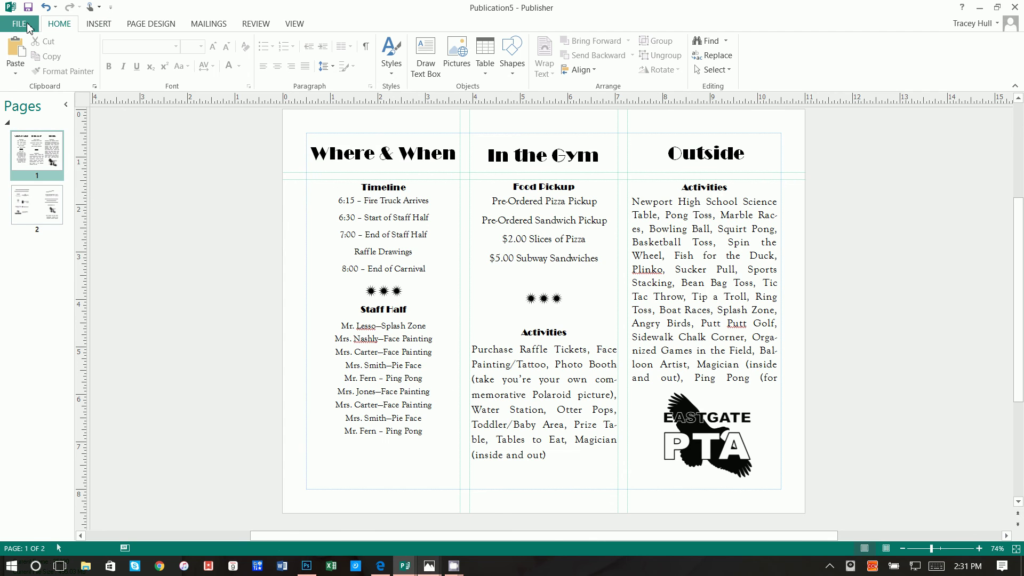
{"action": "left_click", "coordinate": [19, 24]}
{"action": "left_click", "coordinate": [24, 163]}
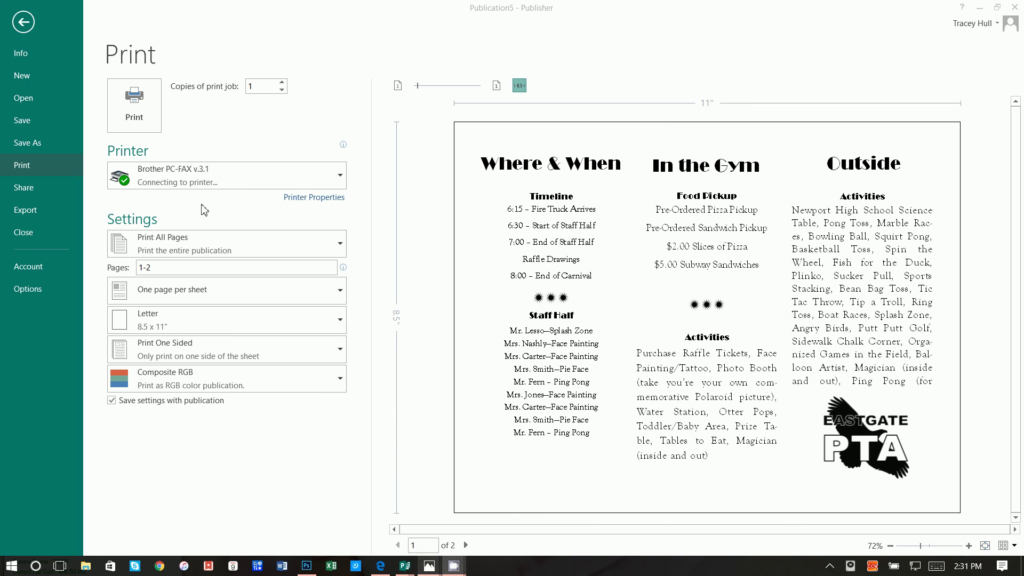
{"action": "left_click", "coordinate": [196, 245]}
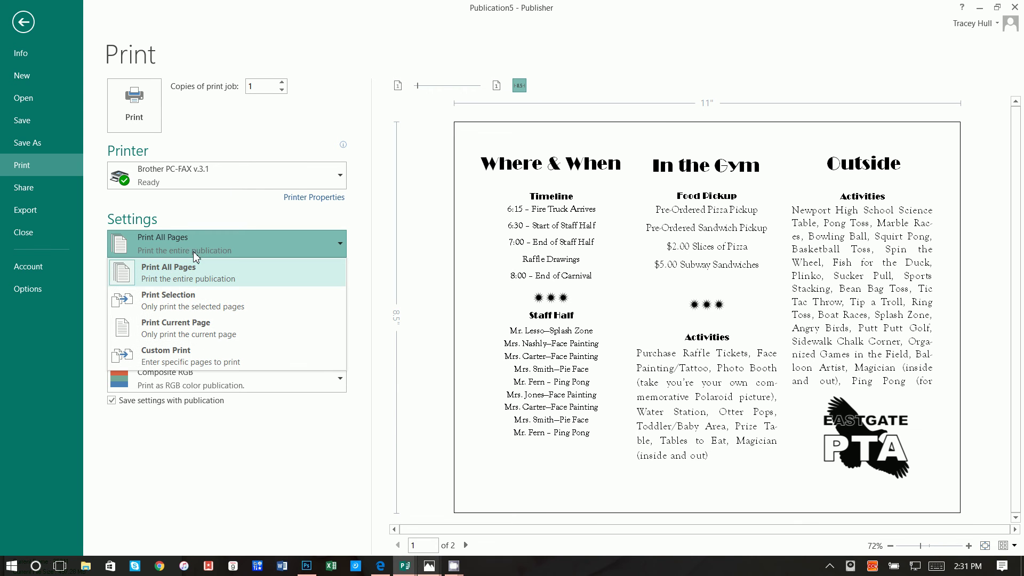
{"action": "left_click", "coordinate": [194, 326]}
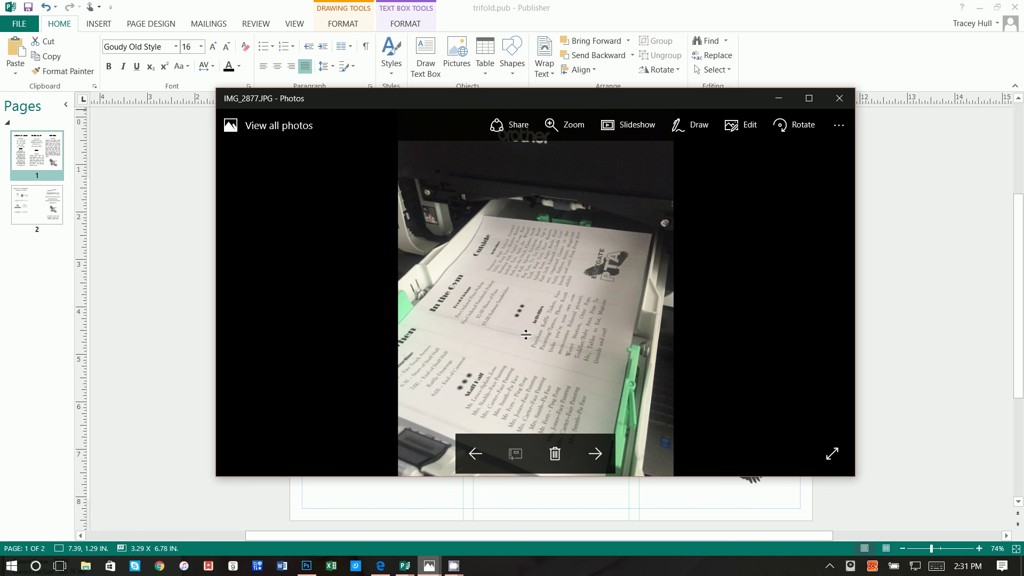
Maximize the printer-tray photo in Photos, then view trifold.jpg with the pictures of the folded brochure
{"action": "left_click", "coordinate": [809, 98]}
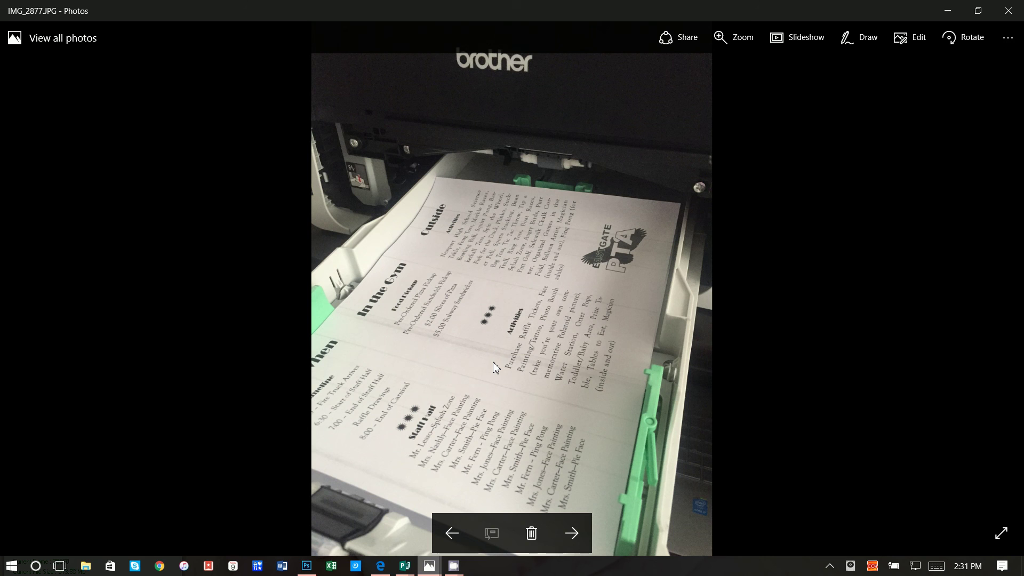
{"action": "mouse_move", "coordinate": [430, 567]}
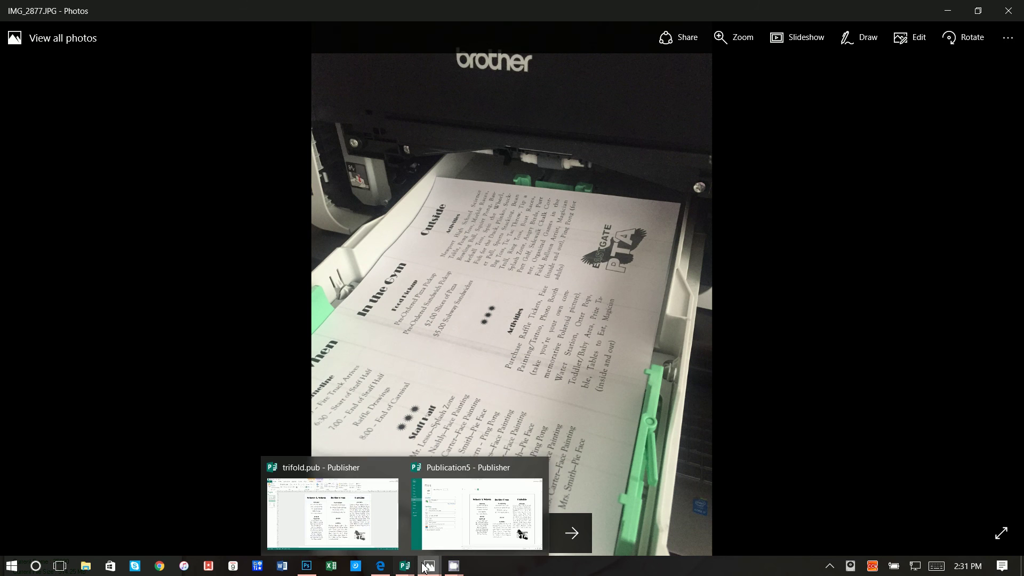
{"action": "left_click", "coordinate": [412, 530]}
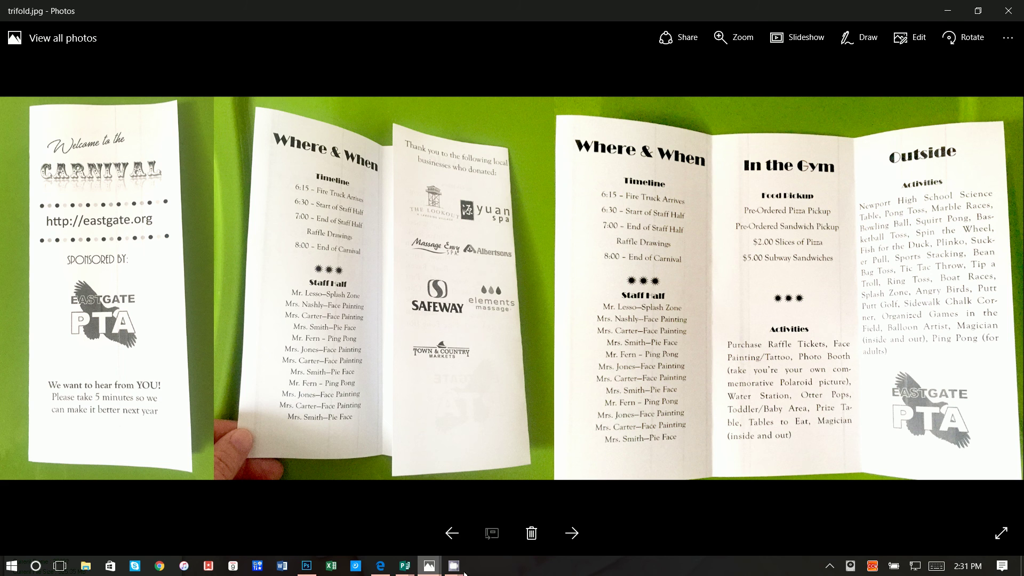
{"action": "mouse_move", "coordinate": [465, 573]}
{"action": "left_click", "coordinate": [389, 515]}
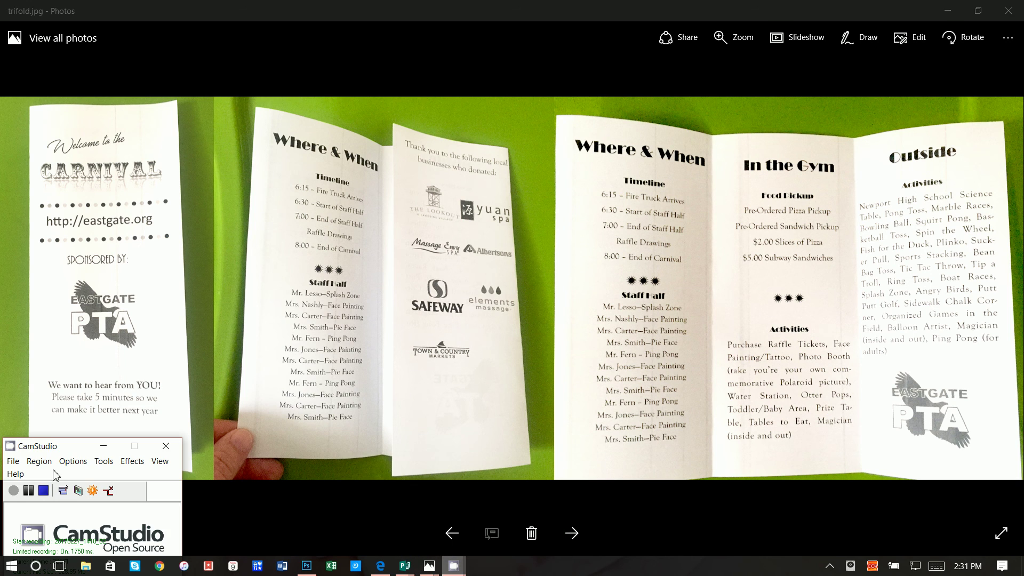